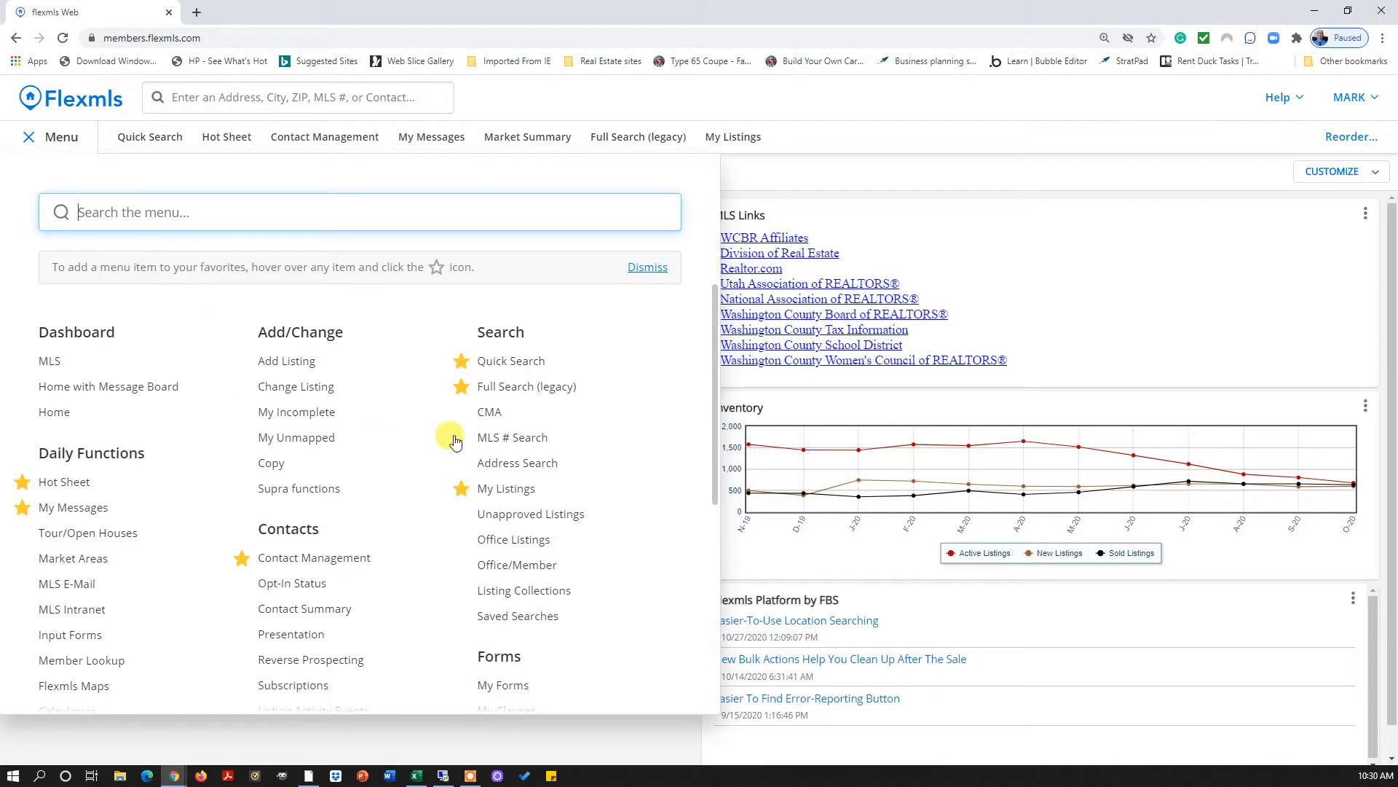
# Open the saved CMAs list, review an existing CMA, then start a new CMA
pyautogui.click(492, 414)
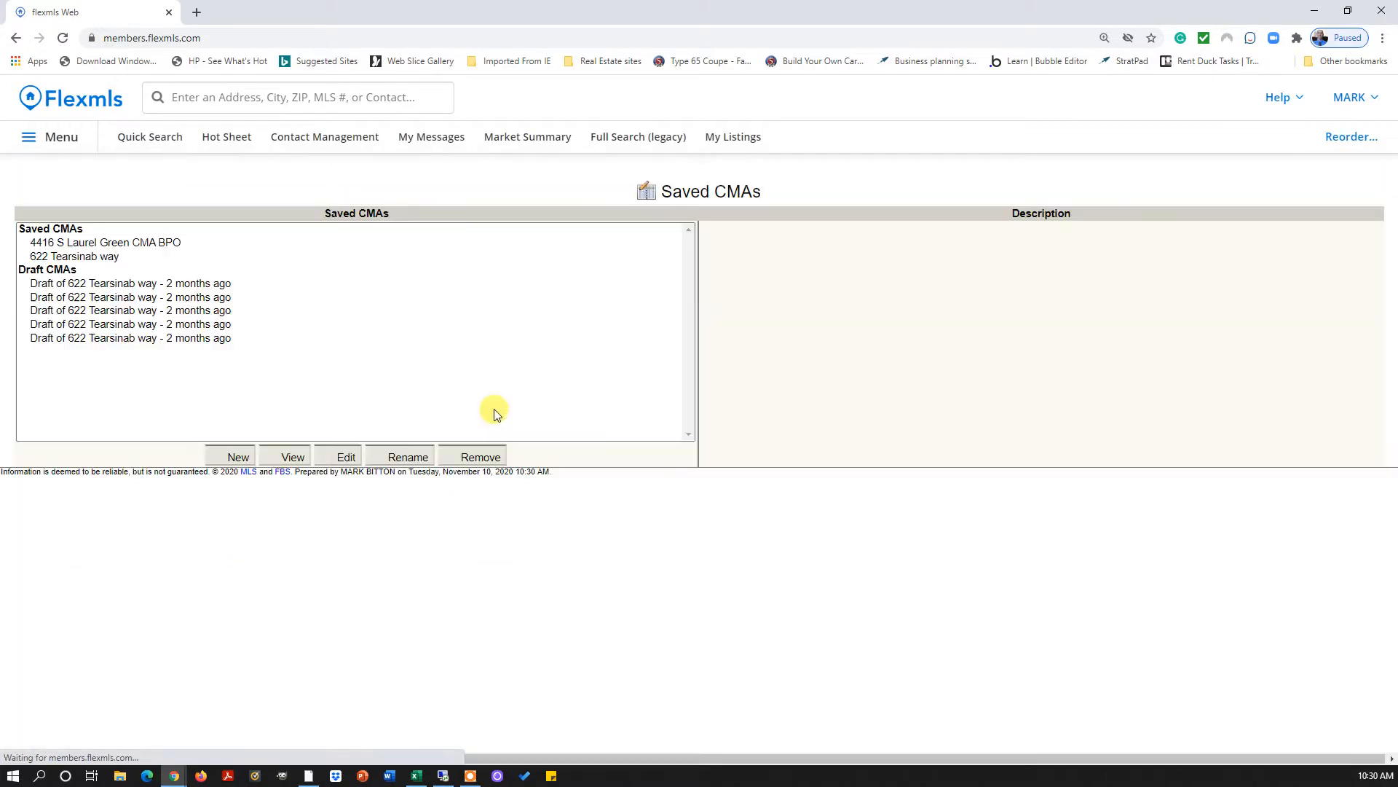
pyautogui.click(87, 258)
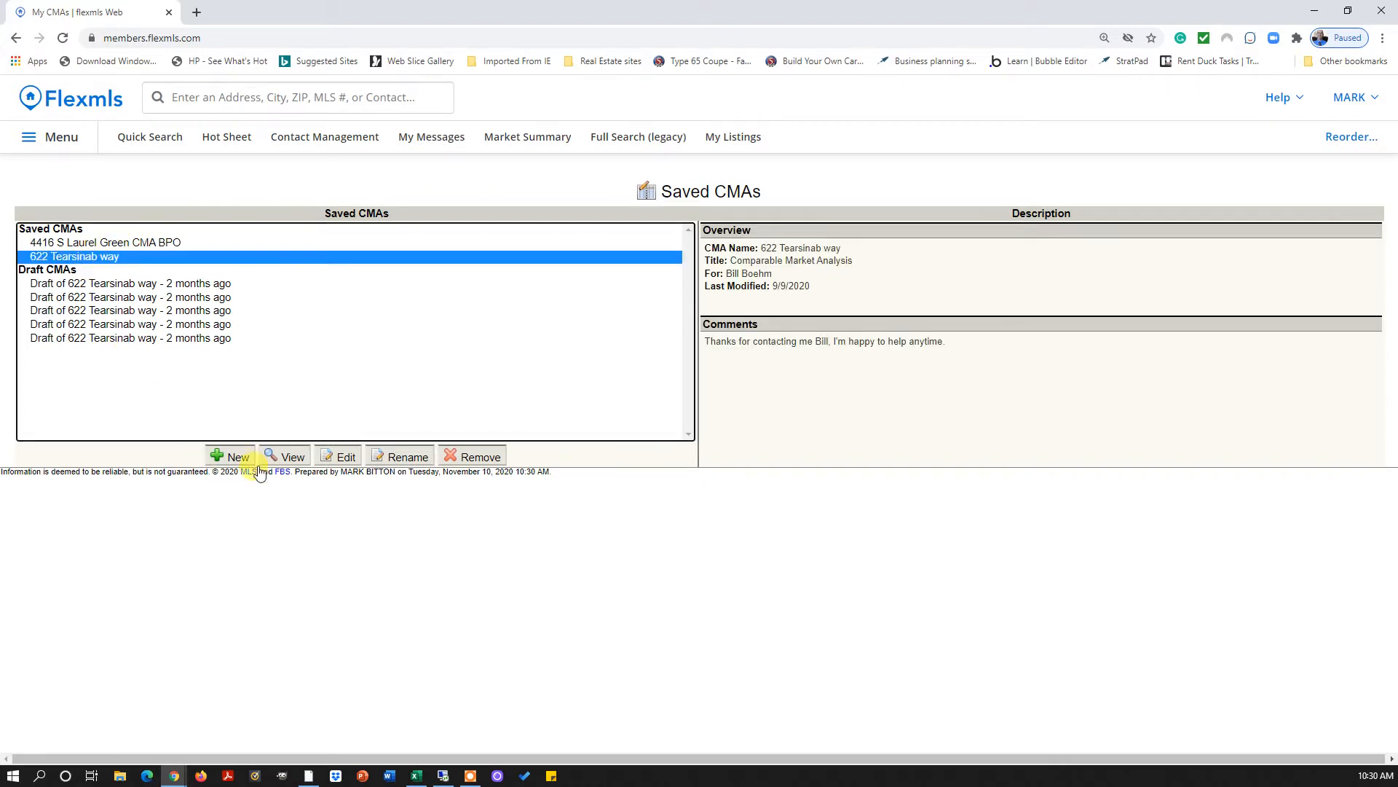
pyautogui.click(235, 456)
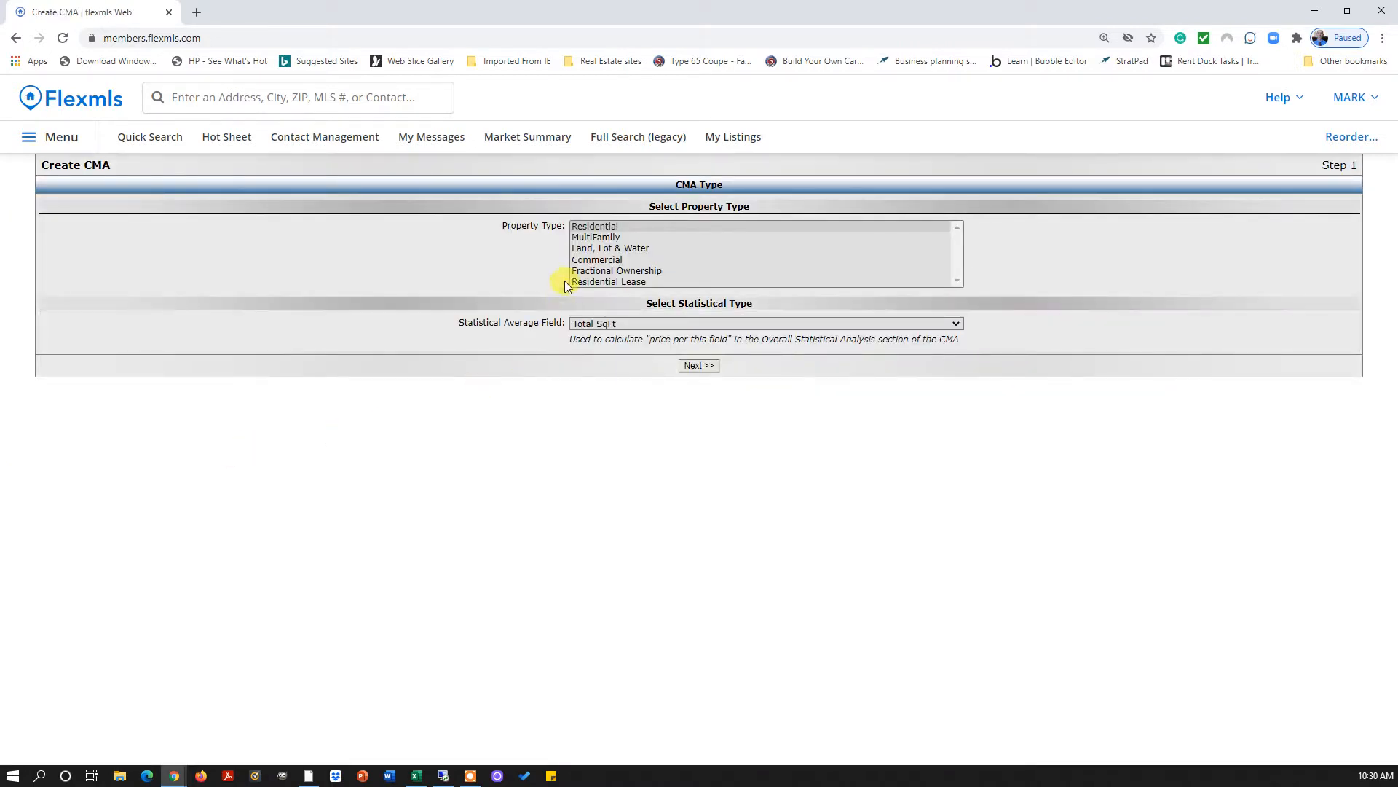
# Choose Residential as the property type with Total SqFt as the statistical average field
pyautogui.click(594, 227)
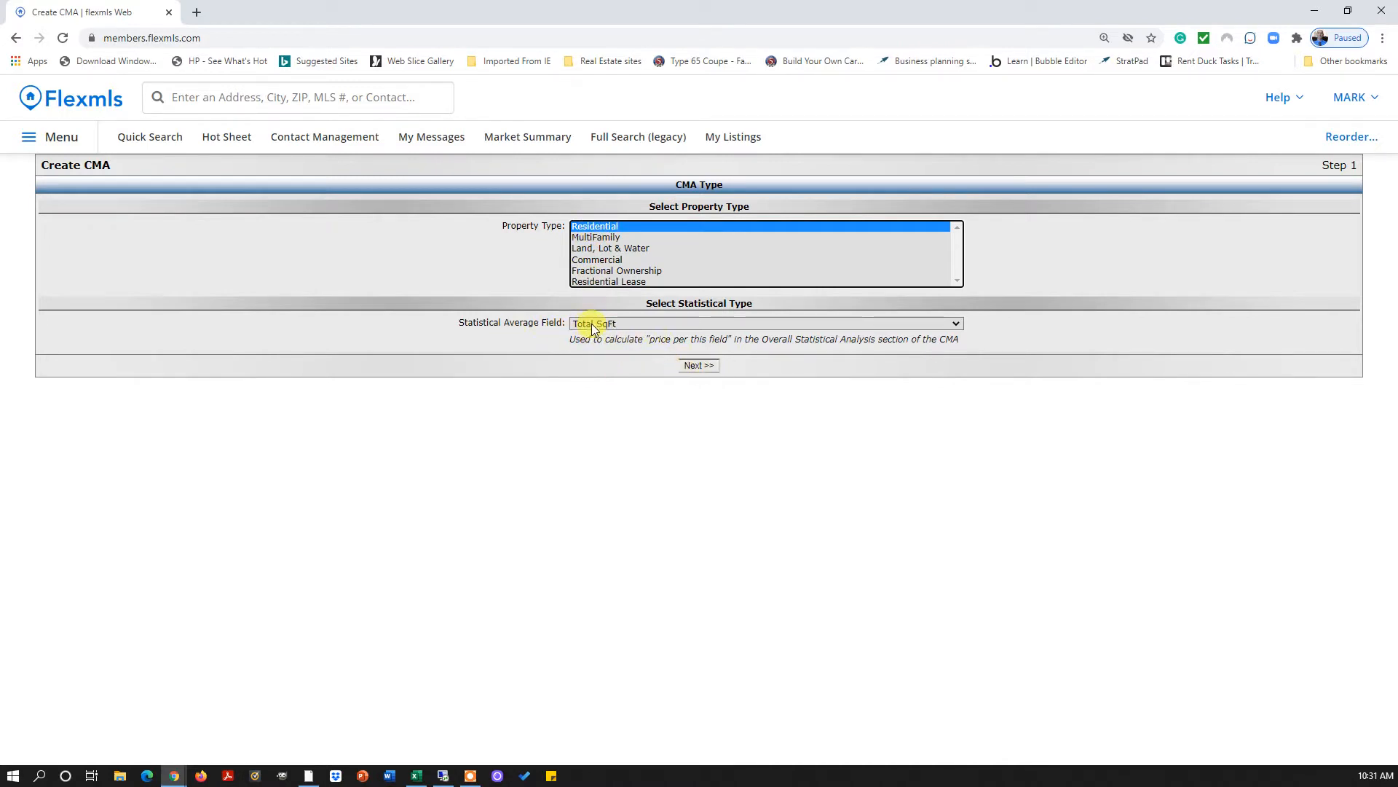
pyautogui.click(957, 325)
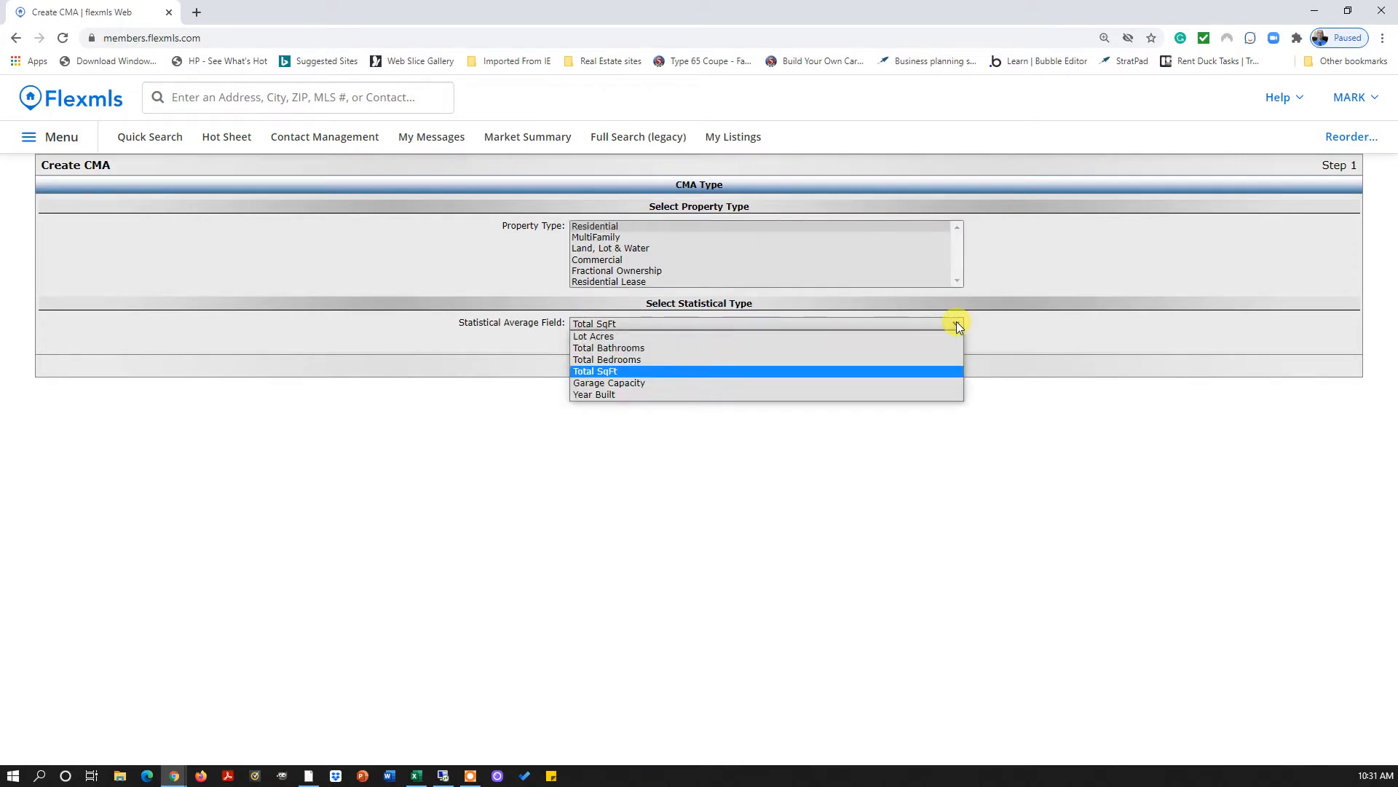
pyautogui.click(594, 325)
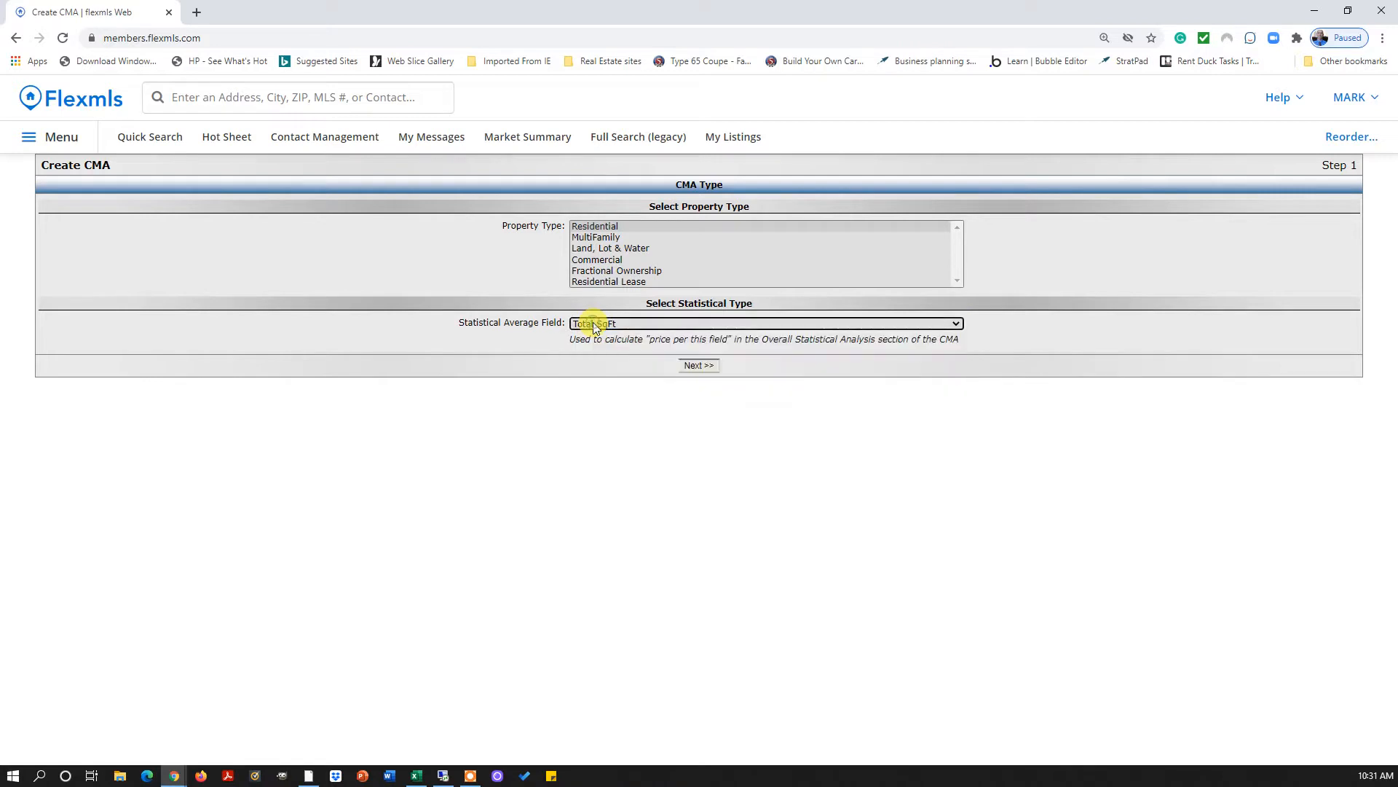
pyautogui.click(697, 367)
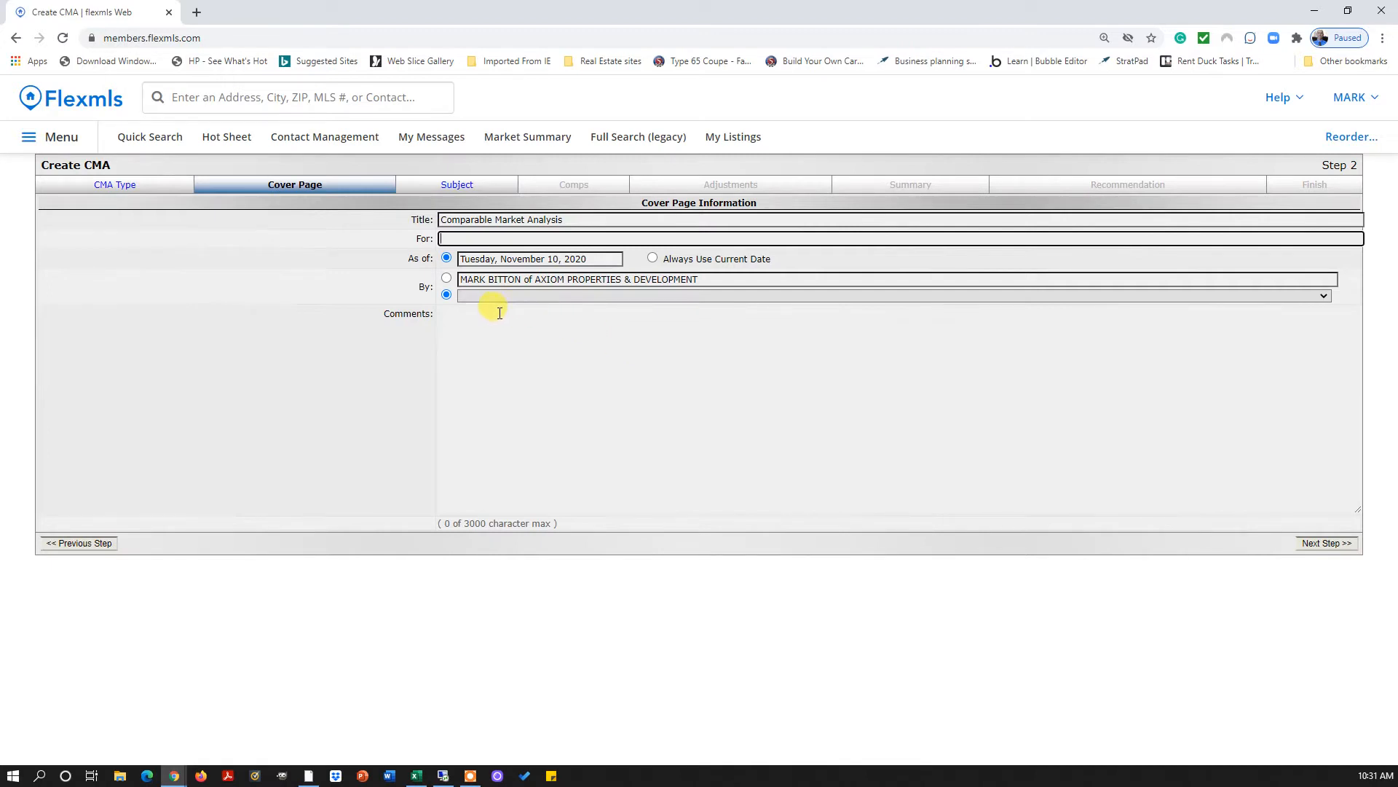
# Enter the client's first name in the cover page For field, leaving By unchanged
pyautogui.click(455, 239)
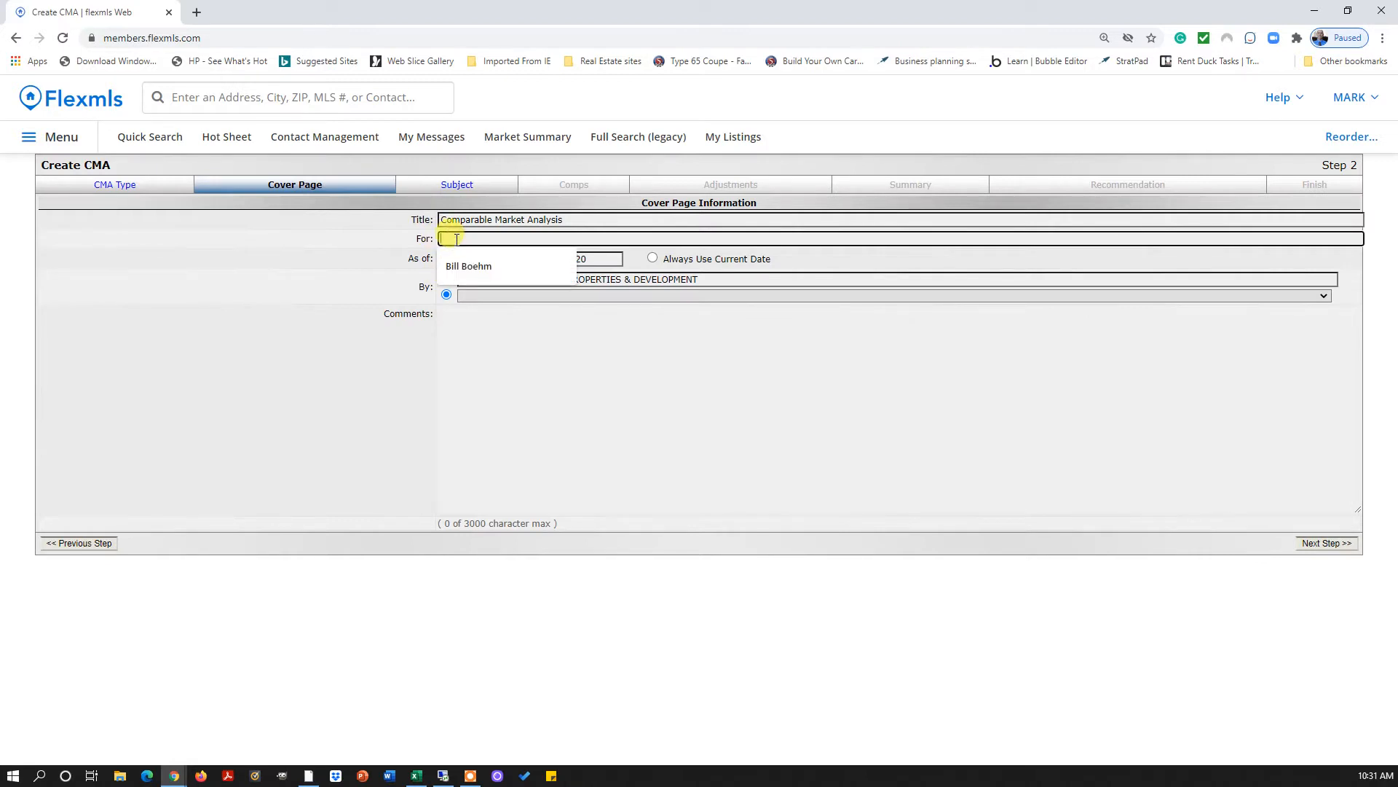
pyautogui.write('Elizabeth')
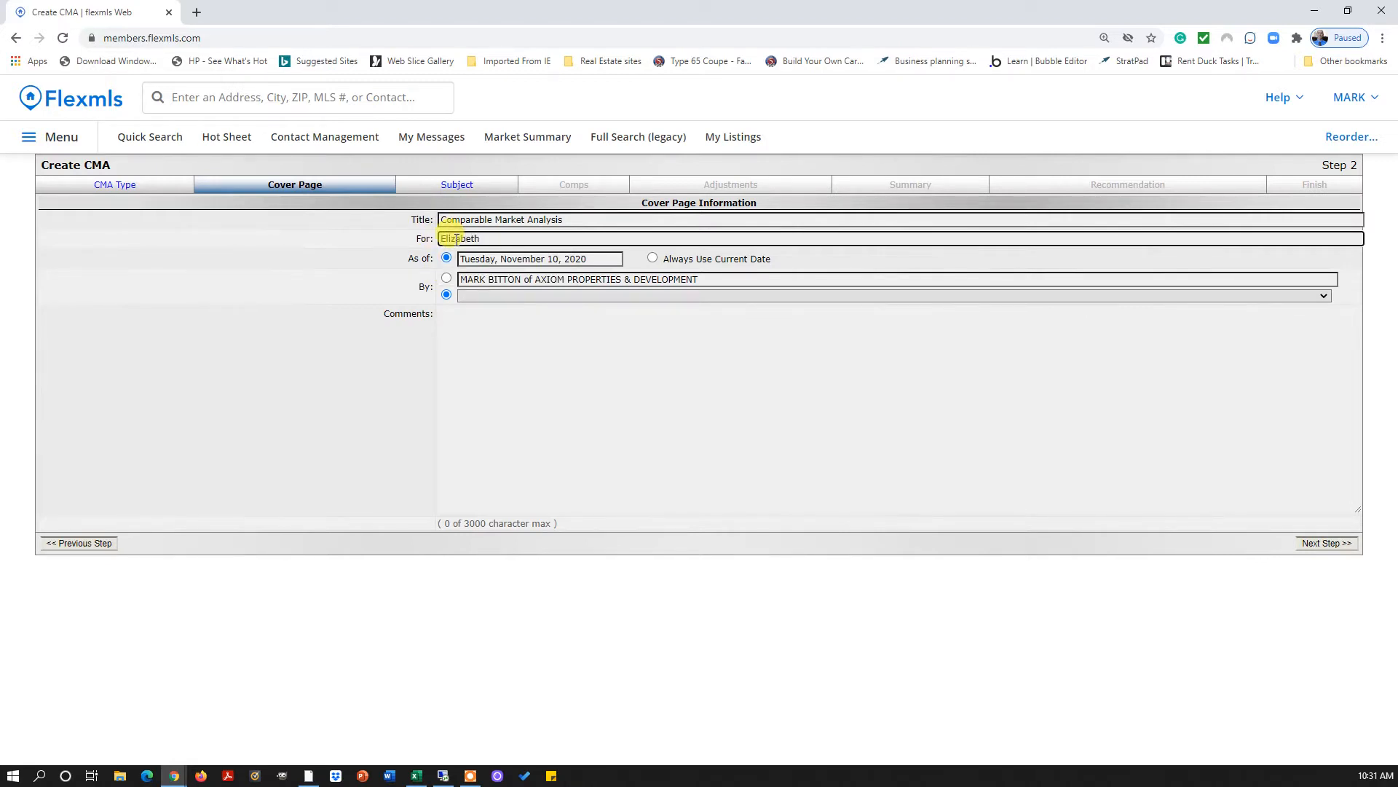
pyautogui.click(465, 309)
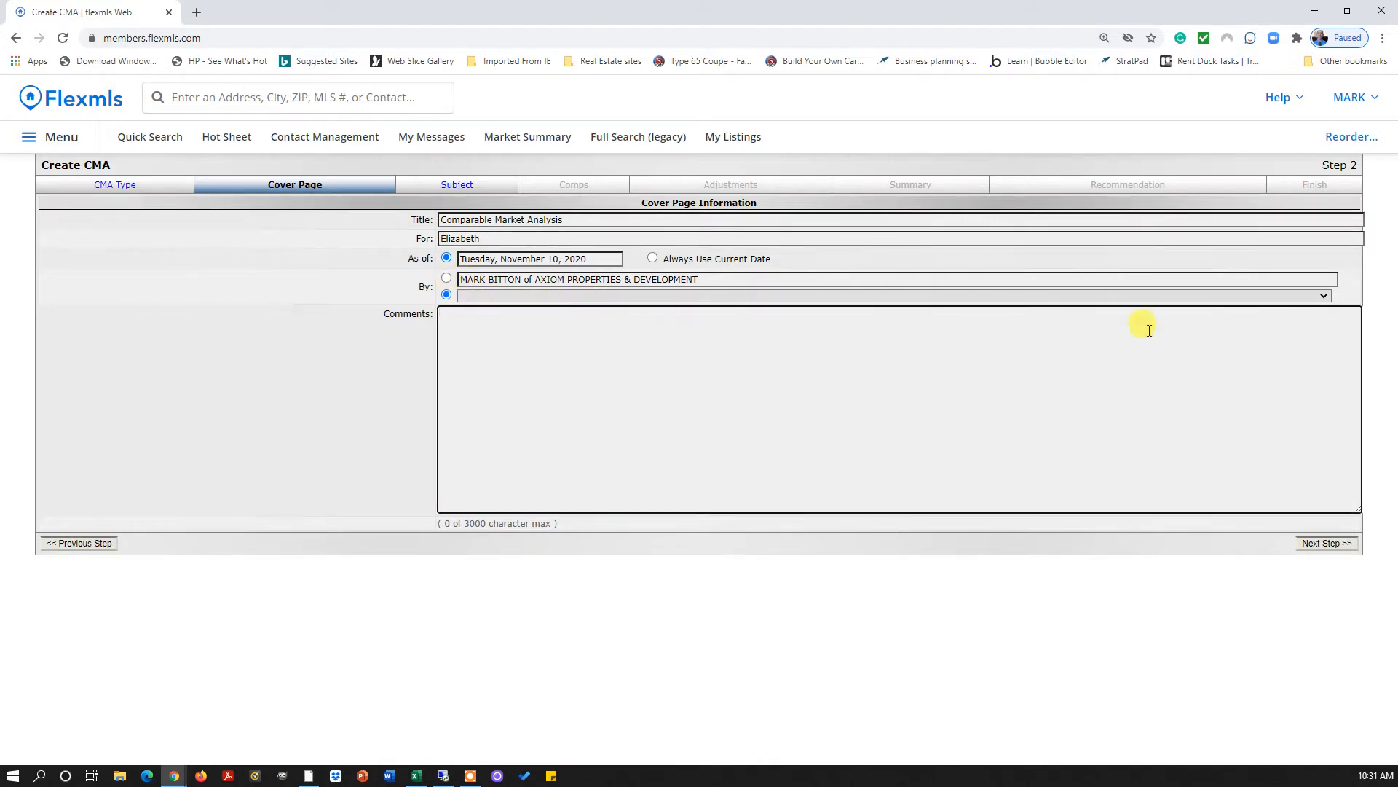
pyautogui.click(1322, 294)
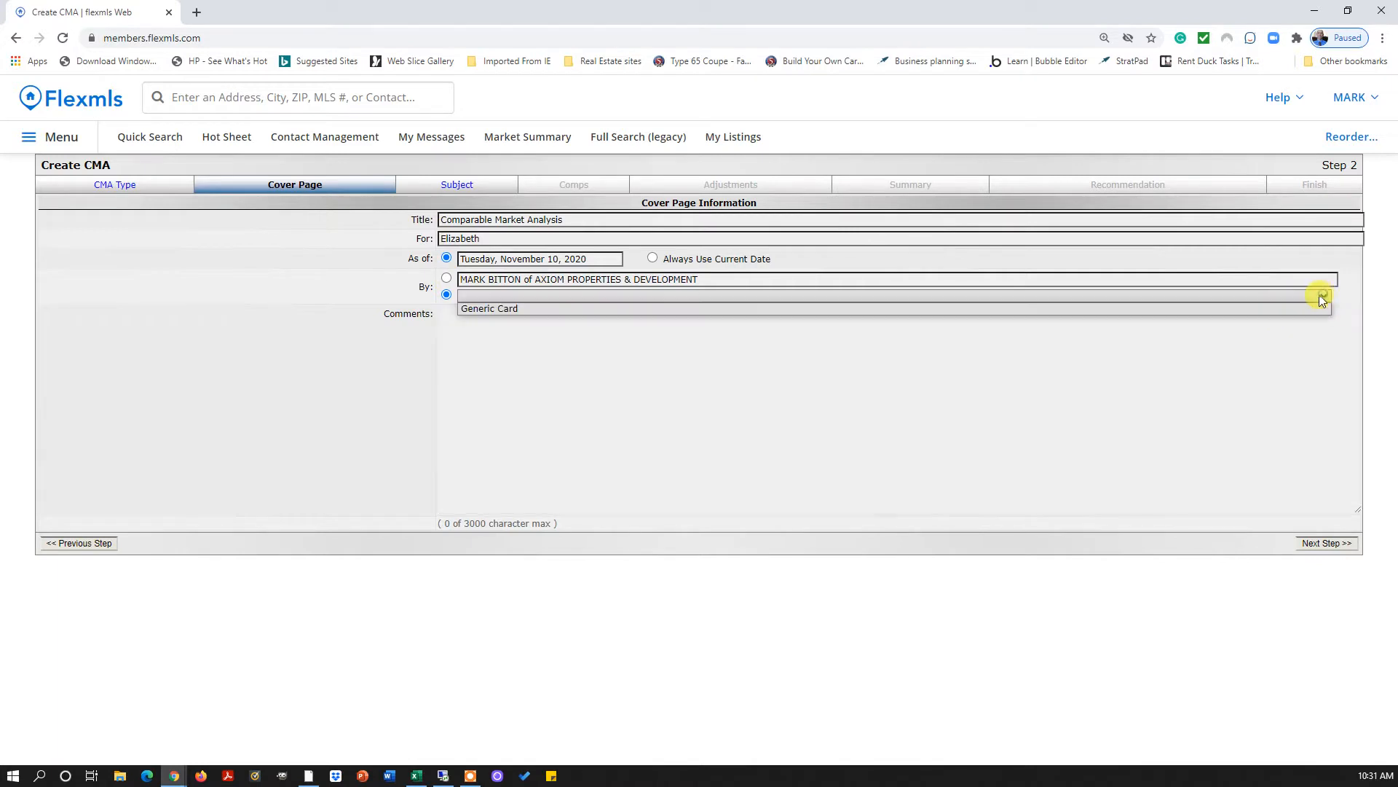
pyautogui.click(1178, 322)
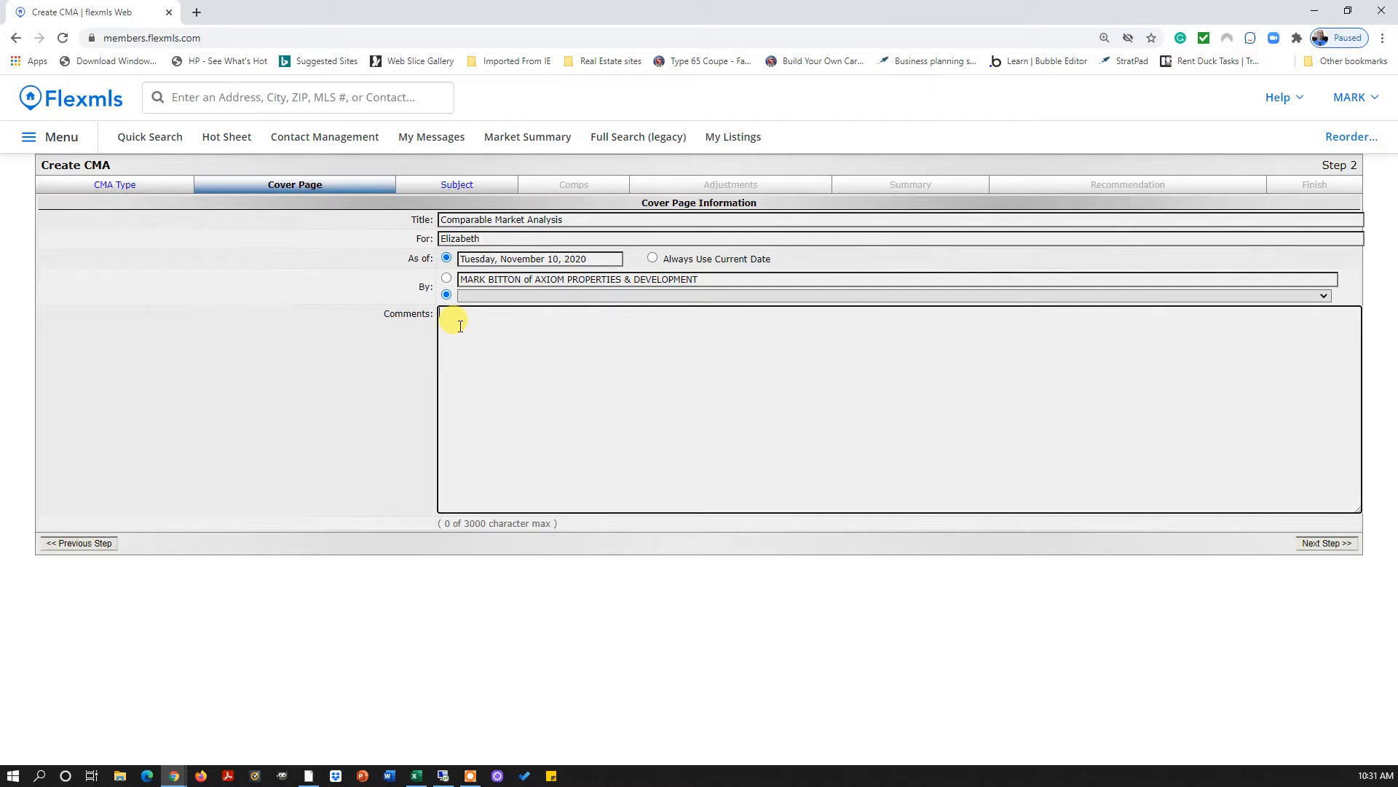
pyautogui.click(1329, 542)
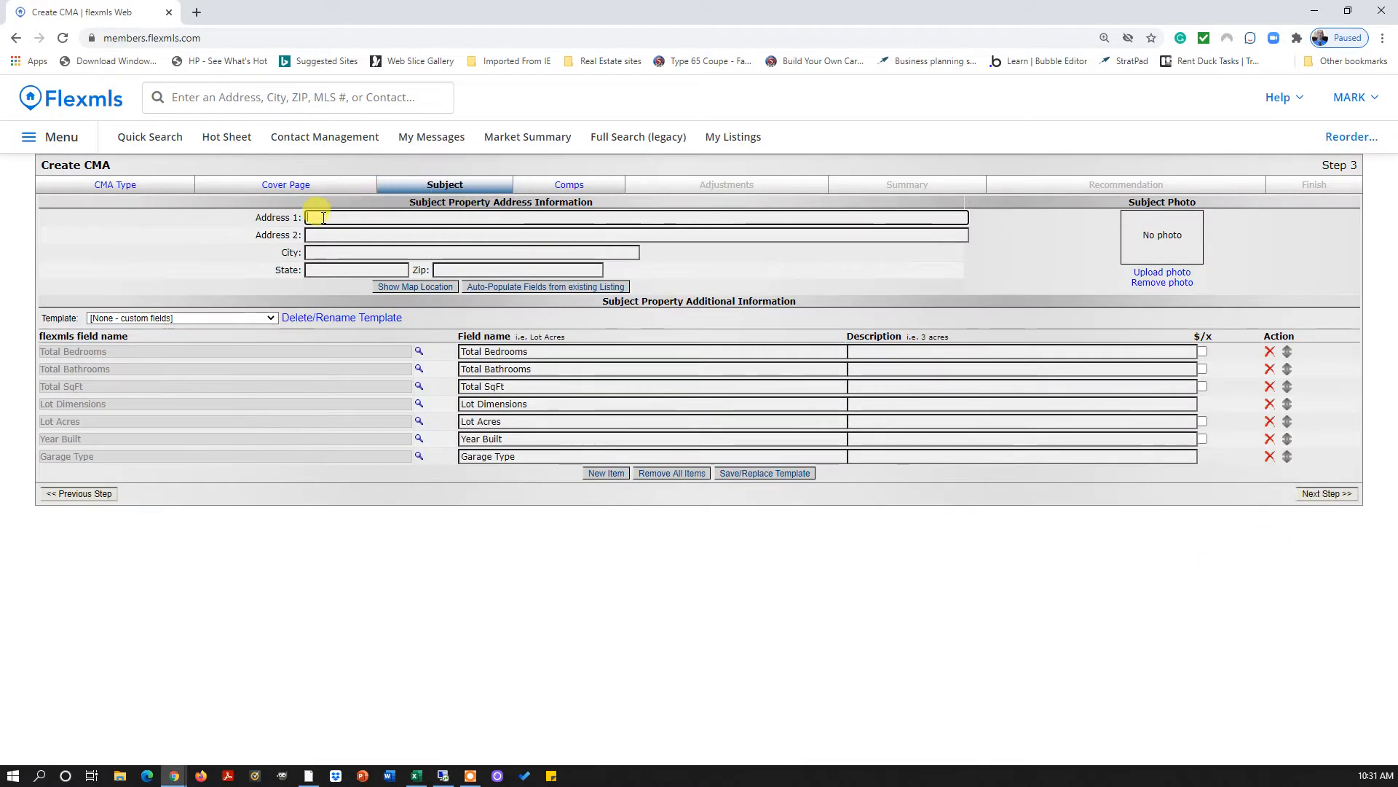
# Enter the subject property's street address, city and state
pyautogui.click(323, 218)
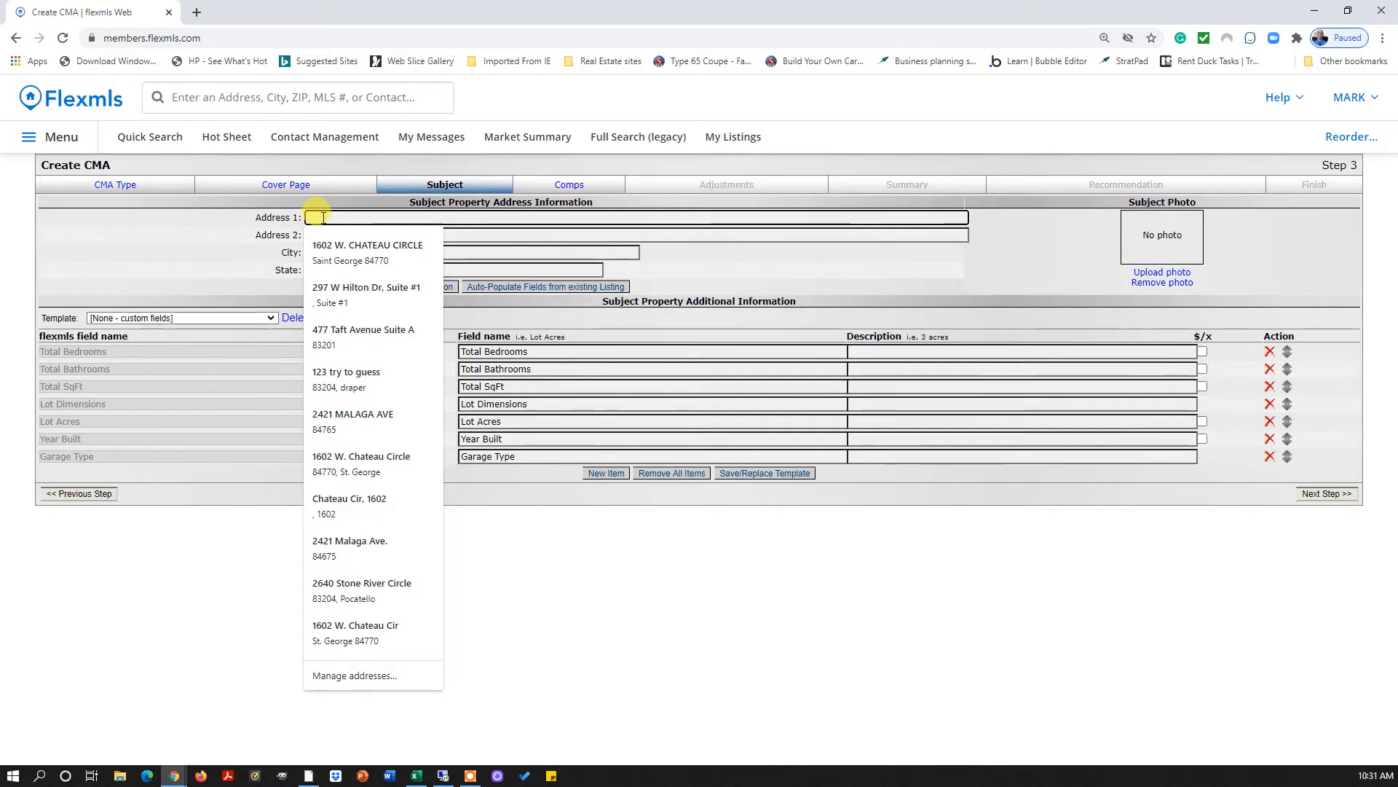
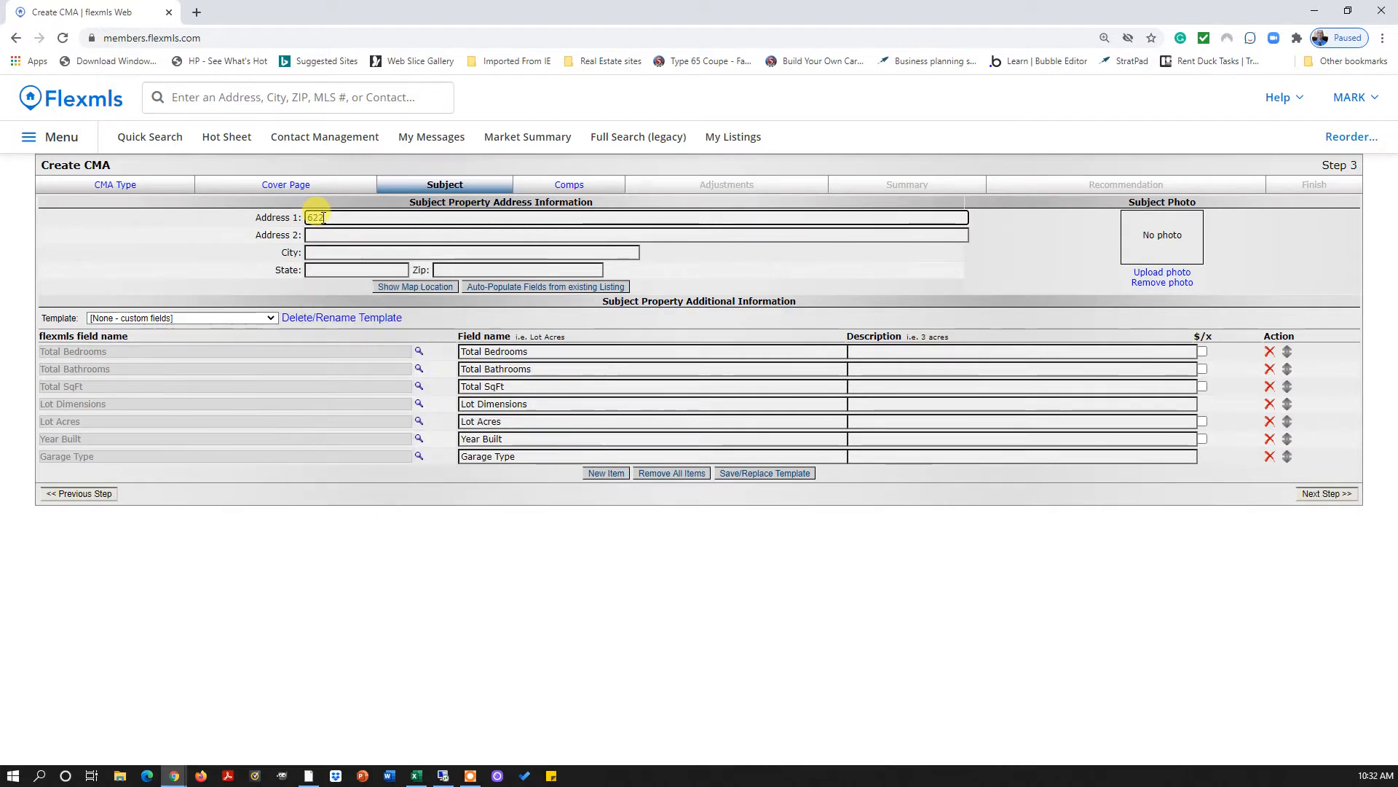
pyautogui.press('Tab')
pyautogui.press('Tab')
pyautogui.write('Iv')
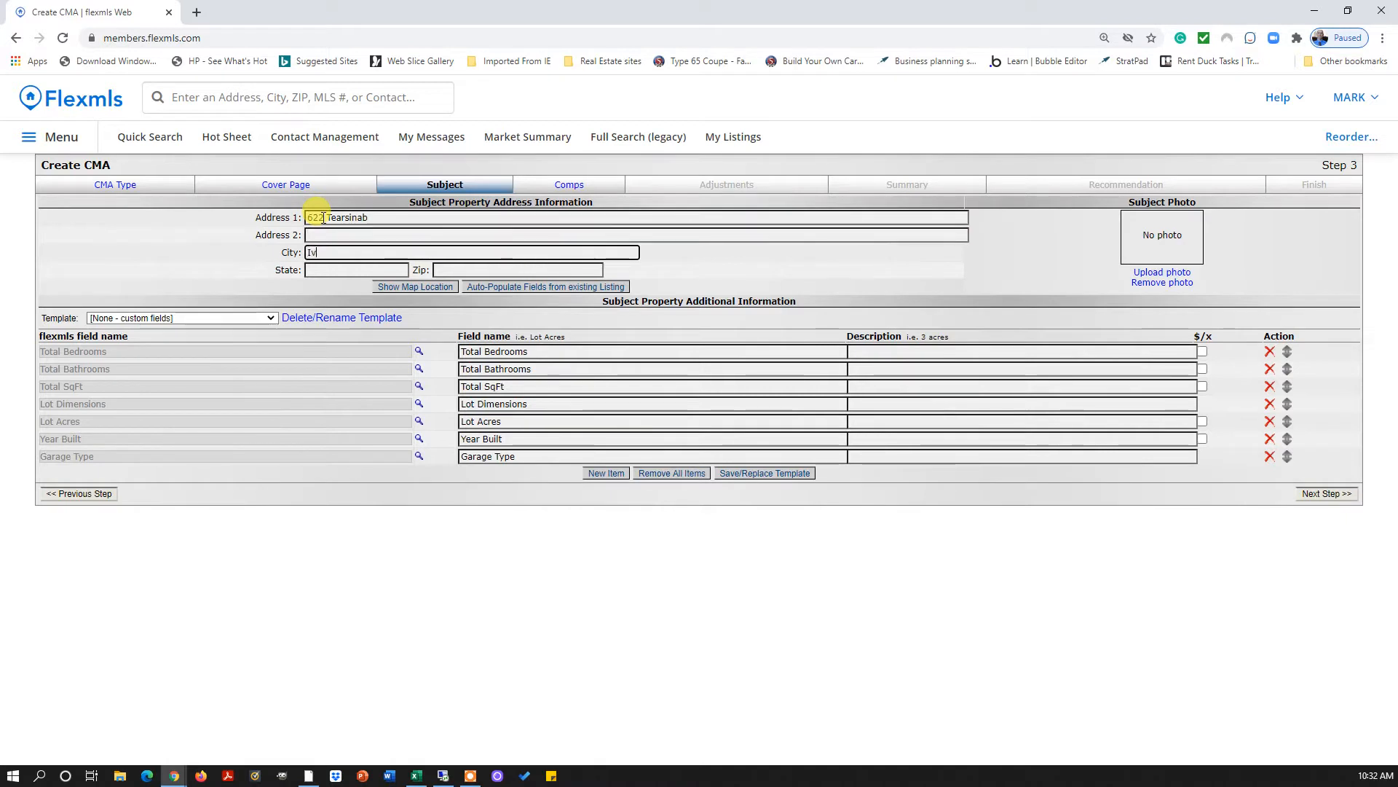
pyautogui.write('ins')
pyautogui.press('Tab')
pyautogui.write('I')
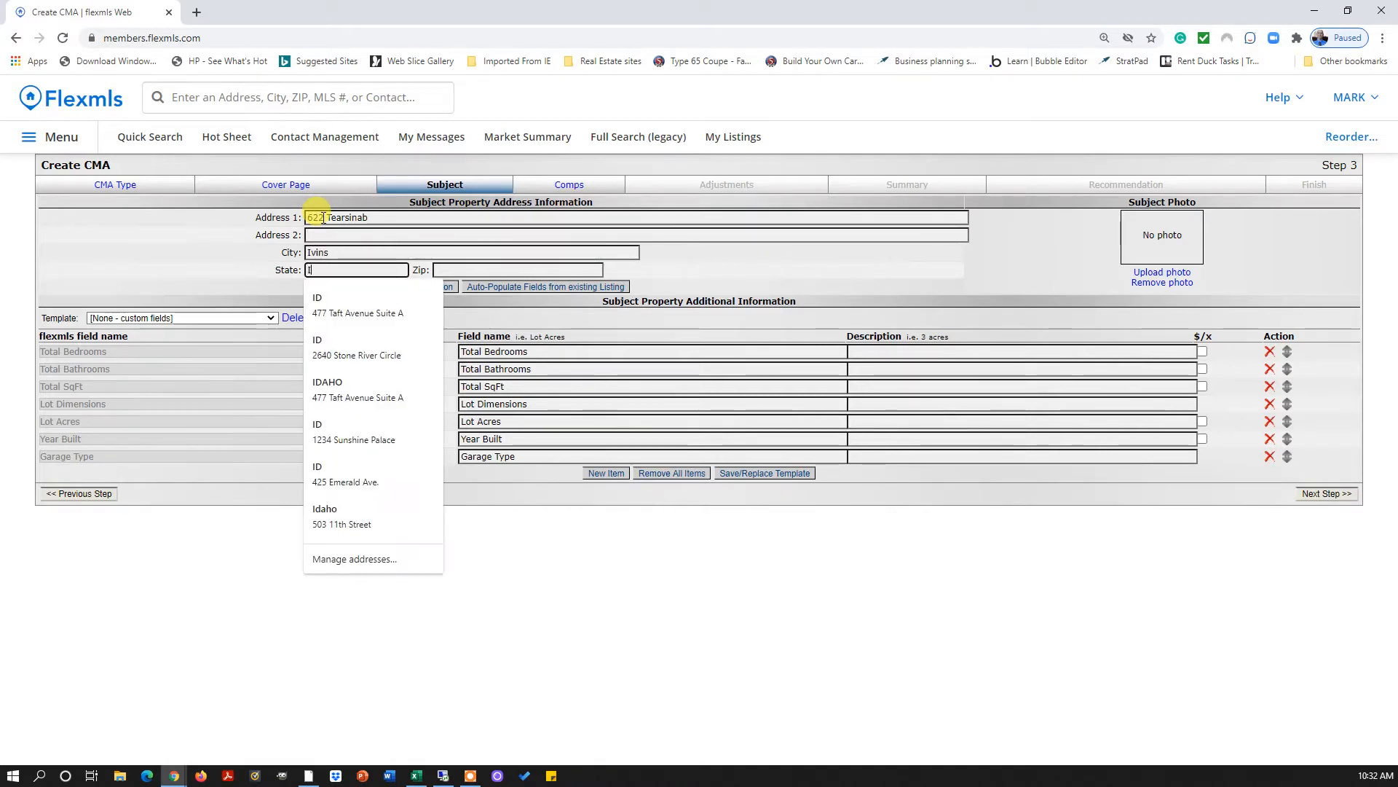
pyautogui.press('BackSpace')
pyautogui.write('UT')
pyautogui.press('Tab')
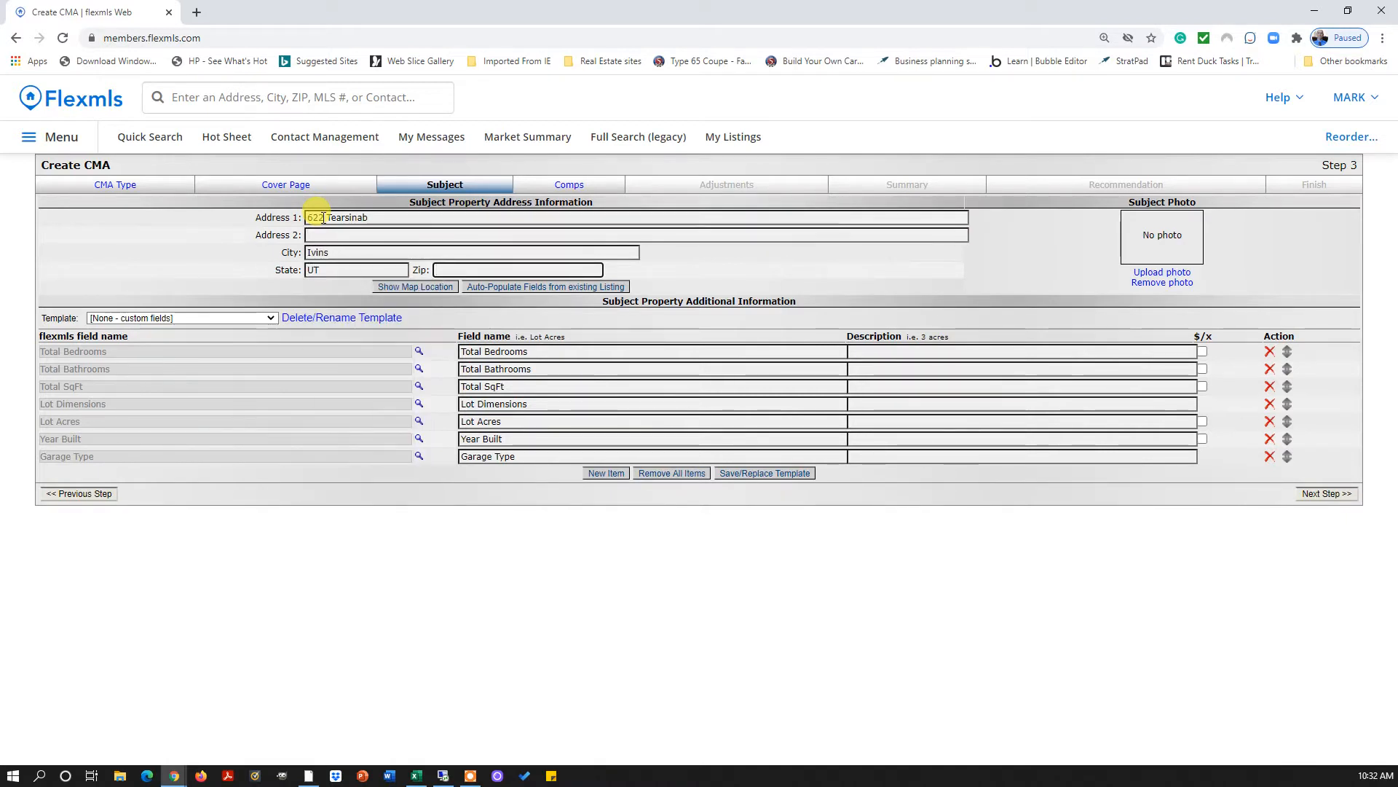
# Enter the zip code and show the subject property's location on the map
pyautogui.write('86')
pyautogui.press('BackSpace')
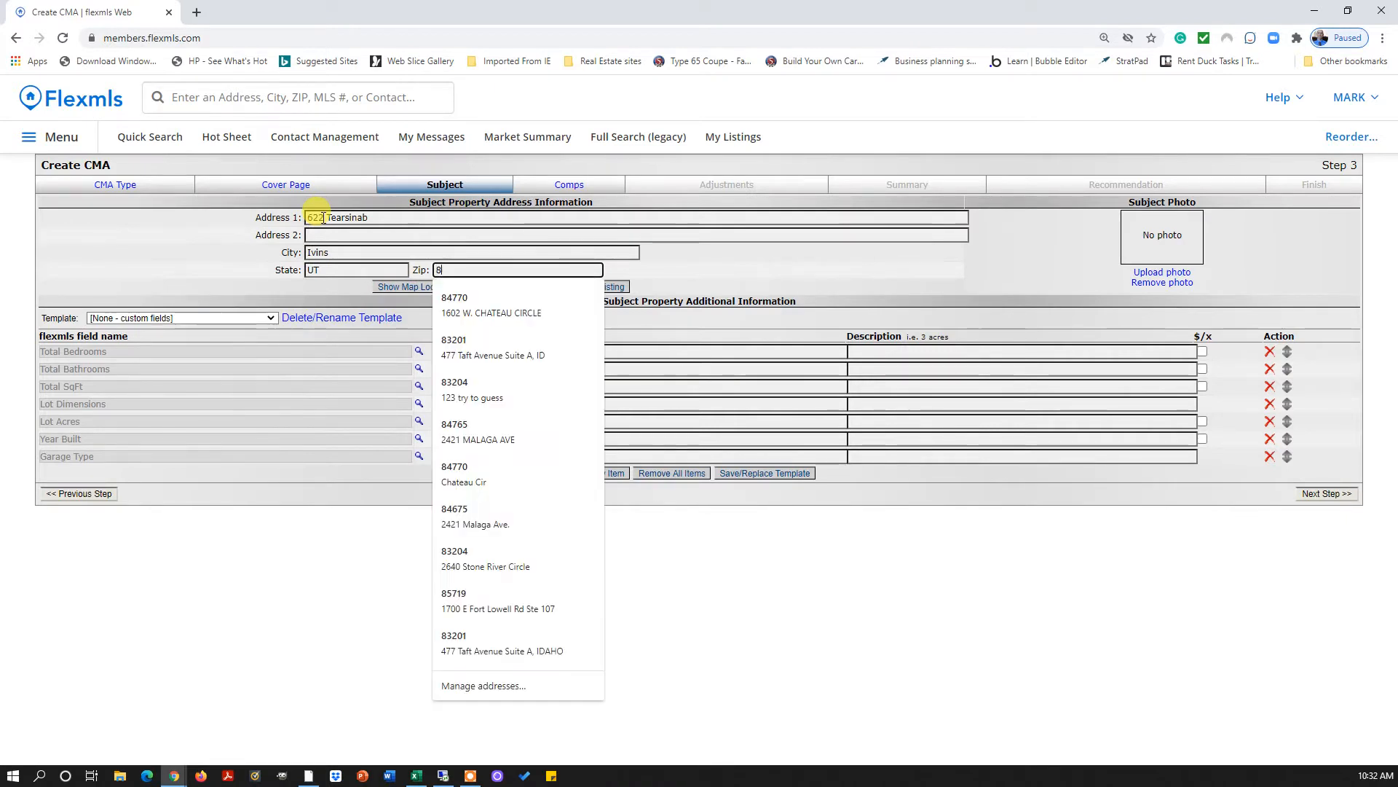
pyautogui.write('7645')
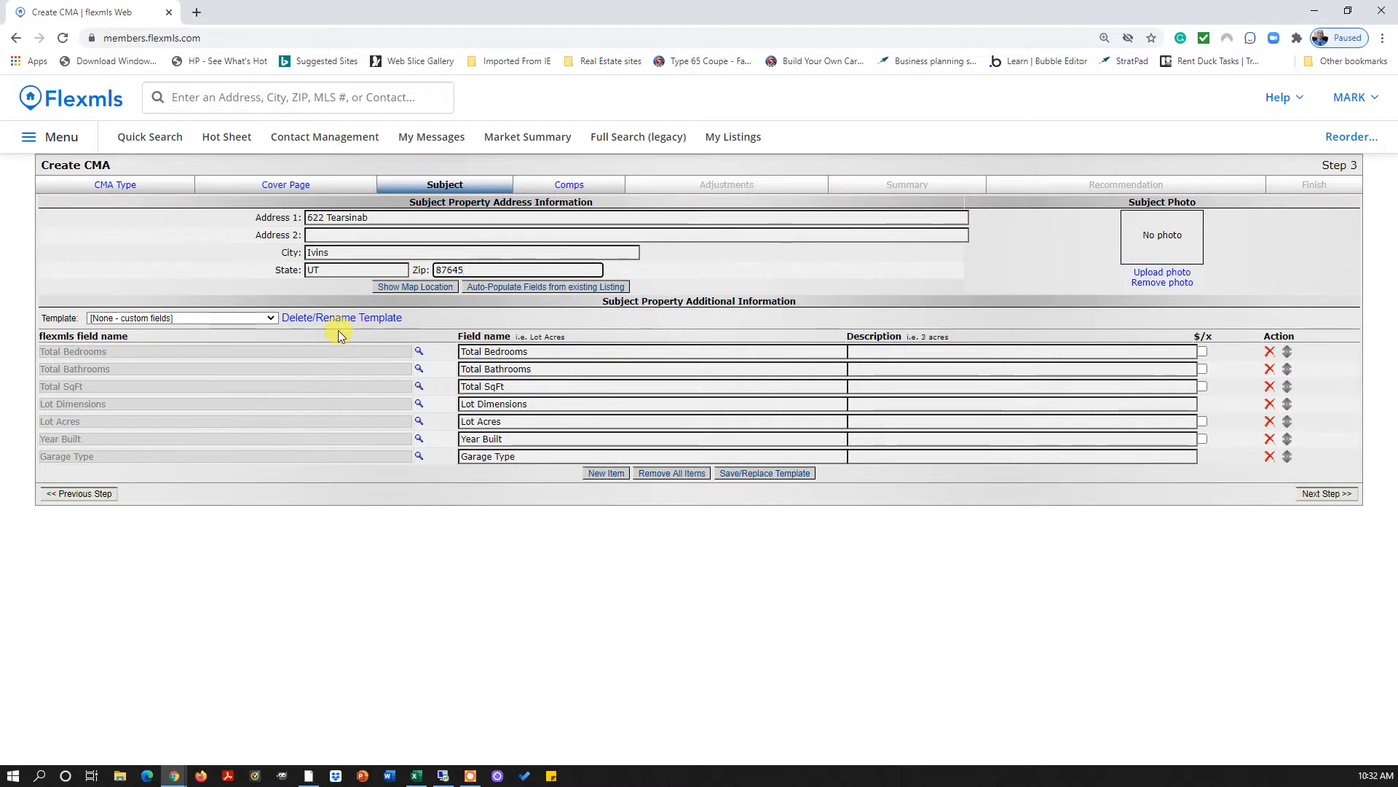
pyautogui.click(269, 319)
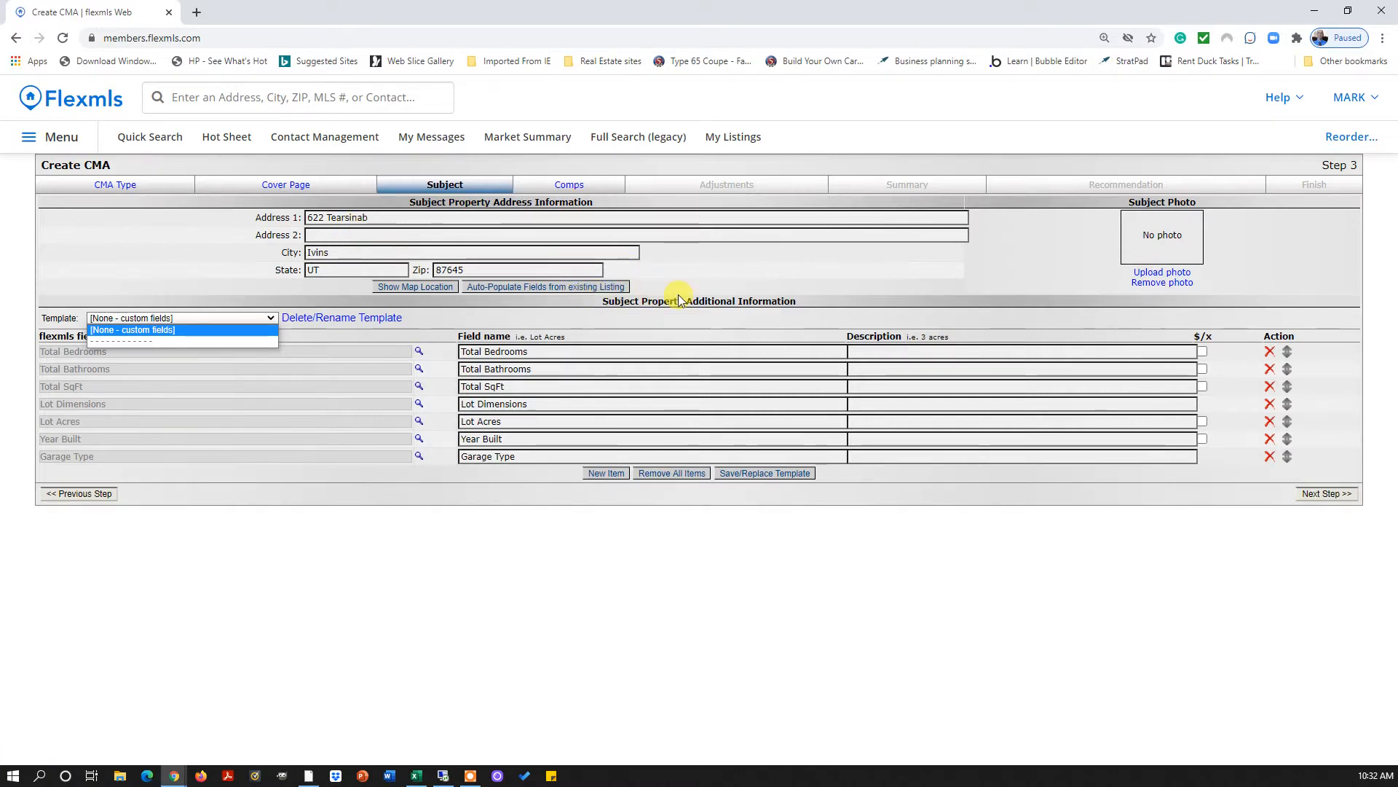
pyautogui.click(415, 287)
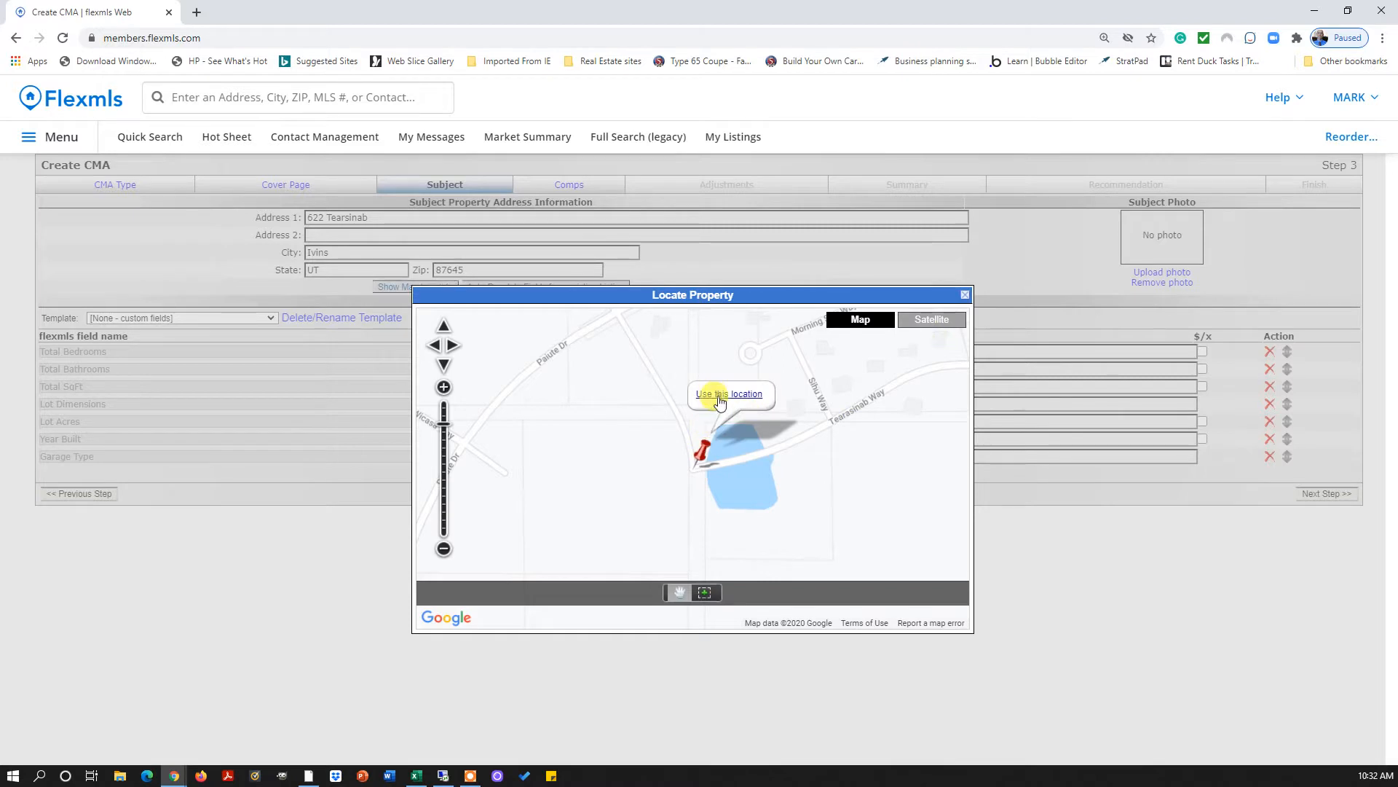
# Confirm the pinned map location and upload the Axiom logo PNG as the subject photo
pyautogui.click(717, 394)
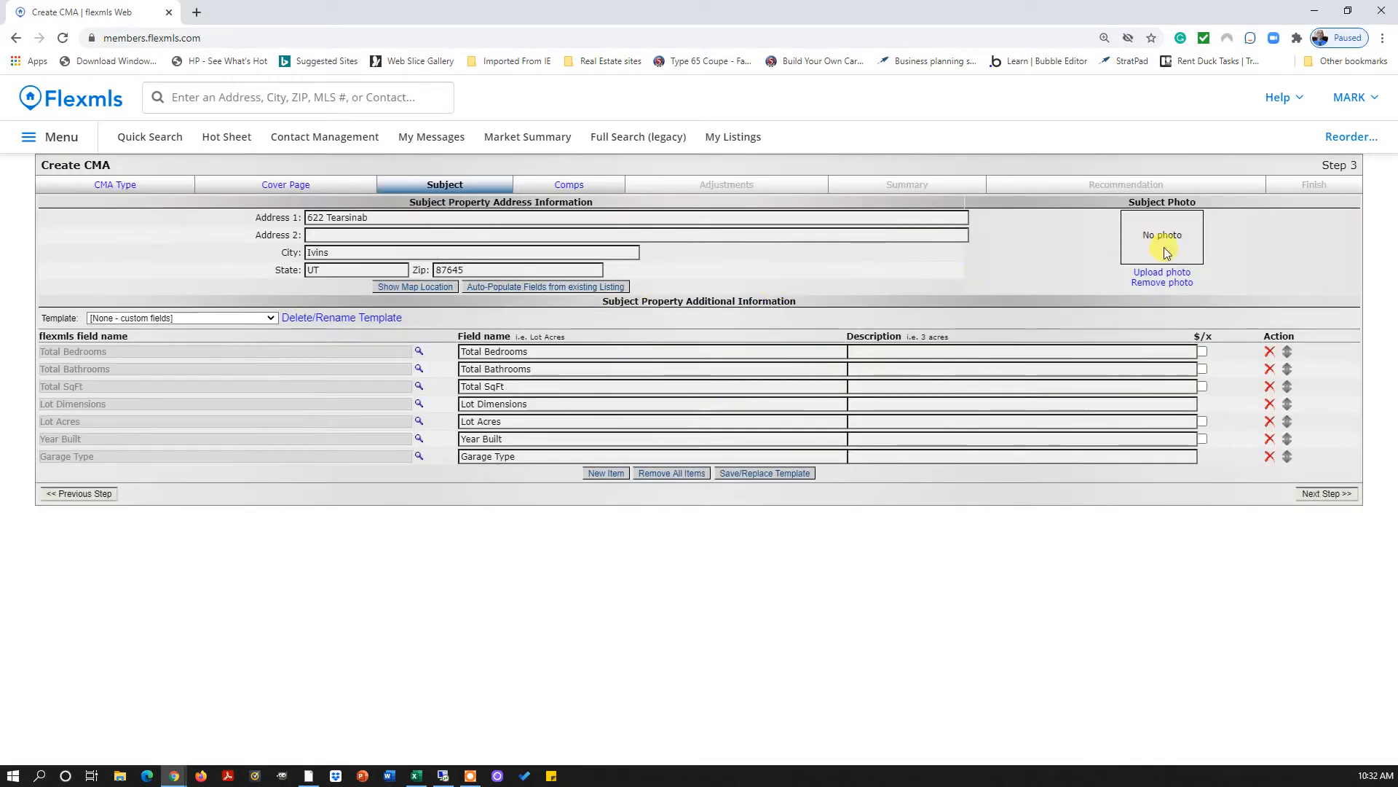
pyautogui.click(1141, 273)
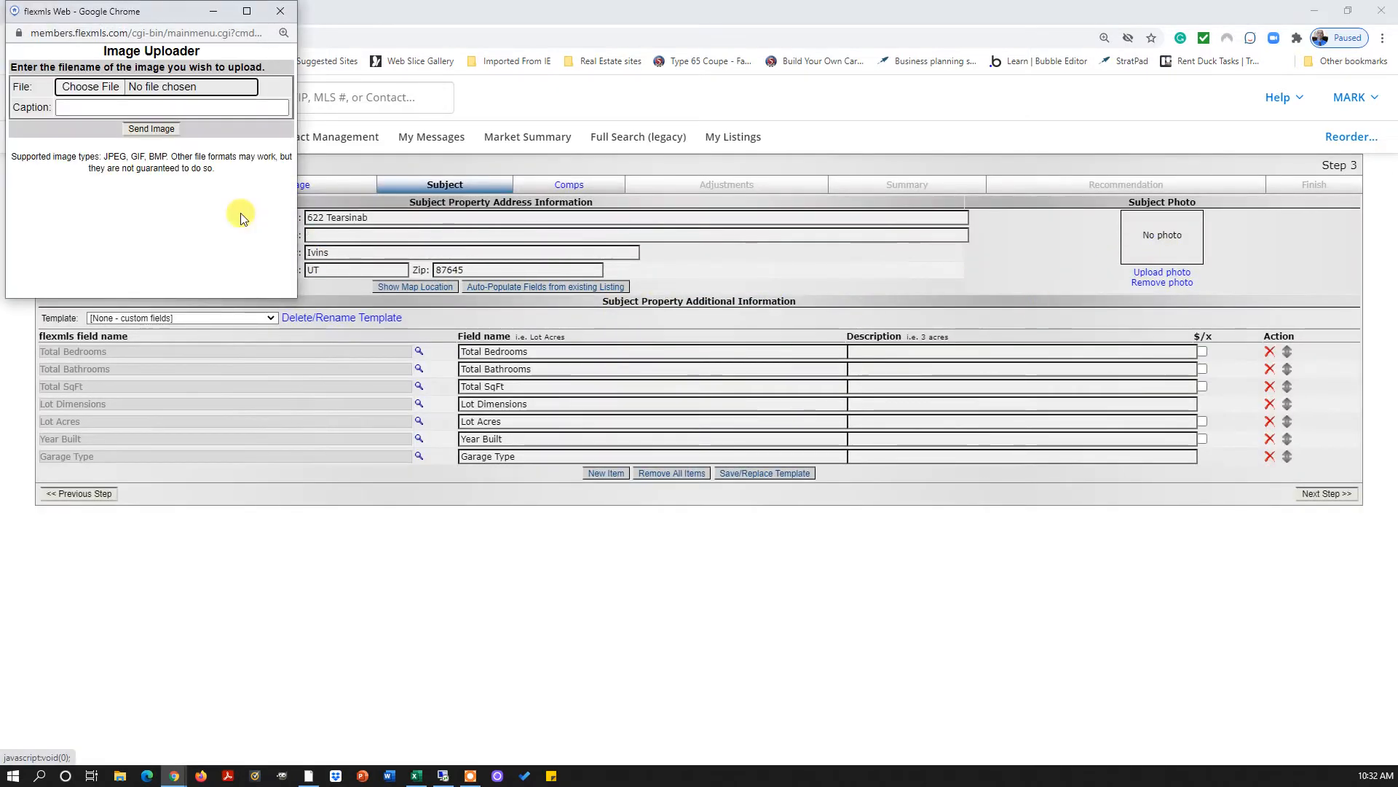
pyautogui.click(281, 10)
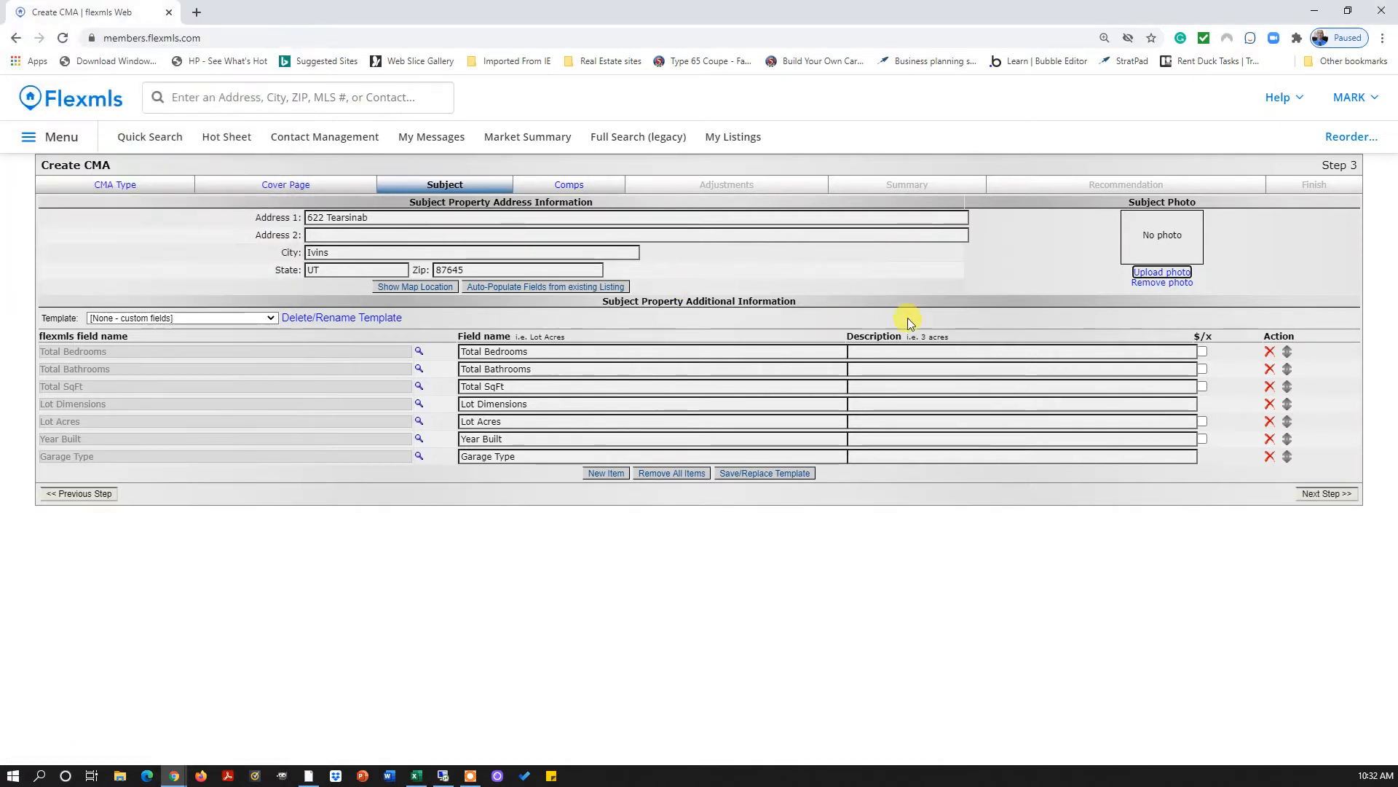
pyautogui.click(1161, 272)
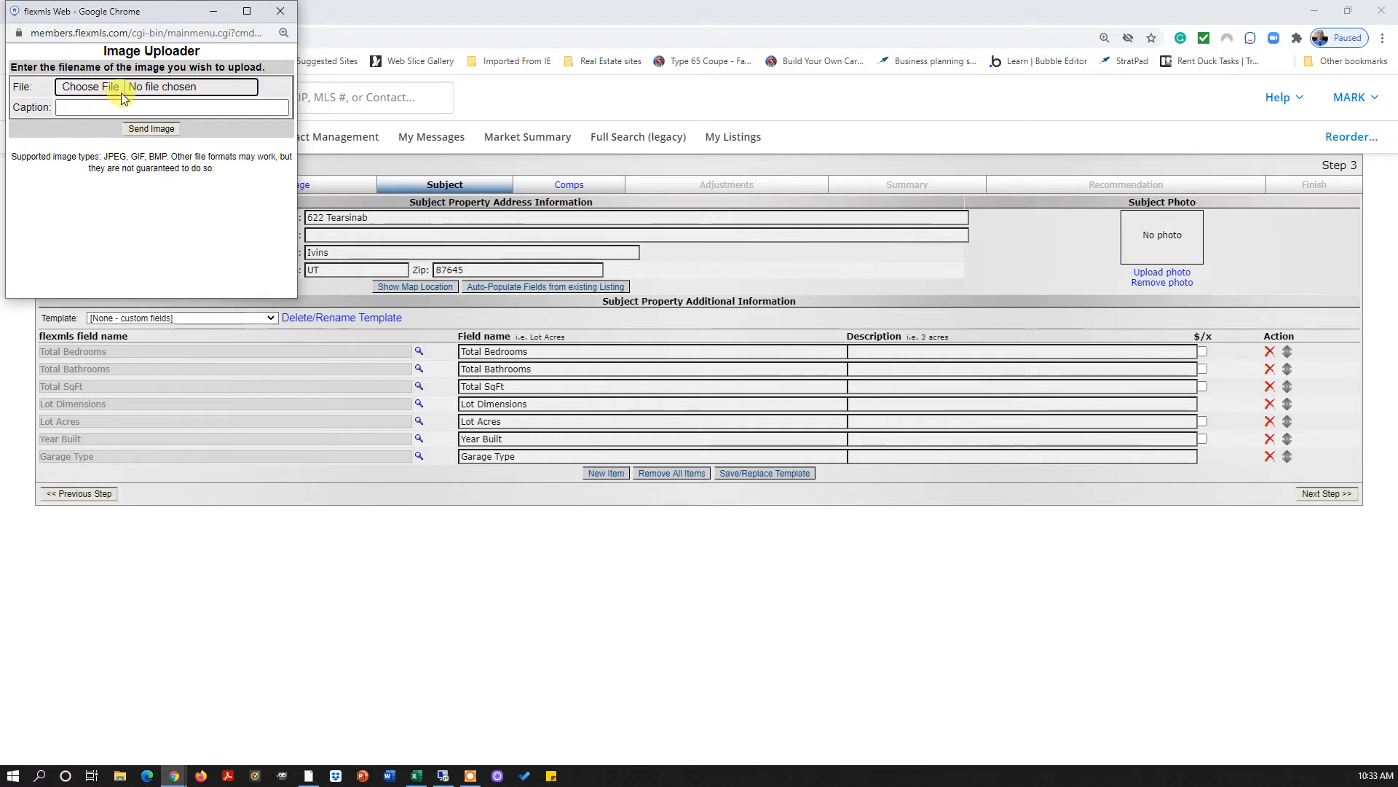
pyautogui.click(101, 85)
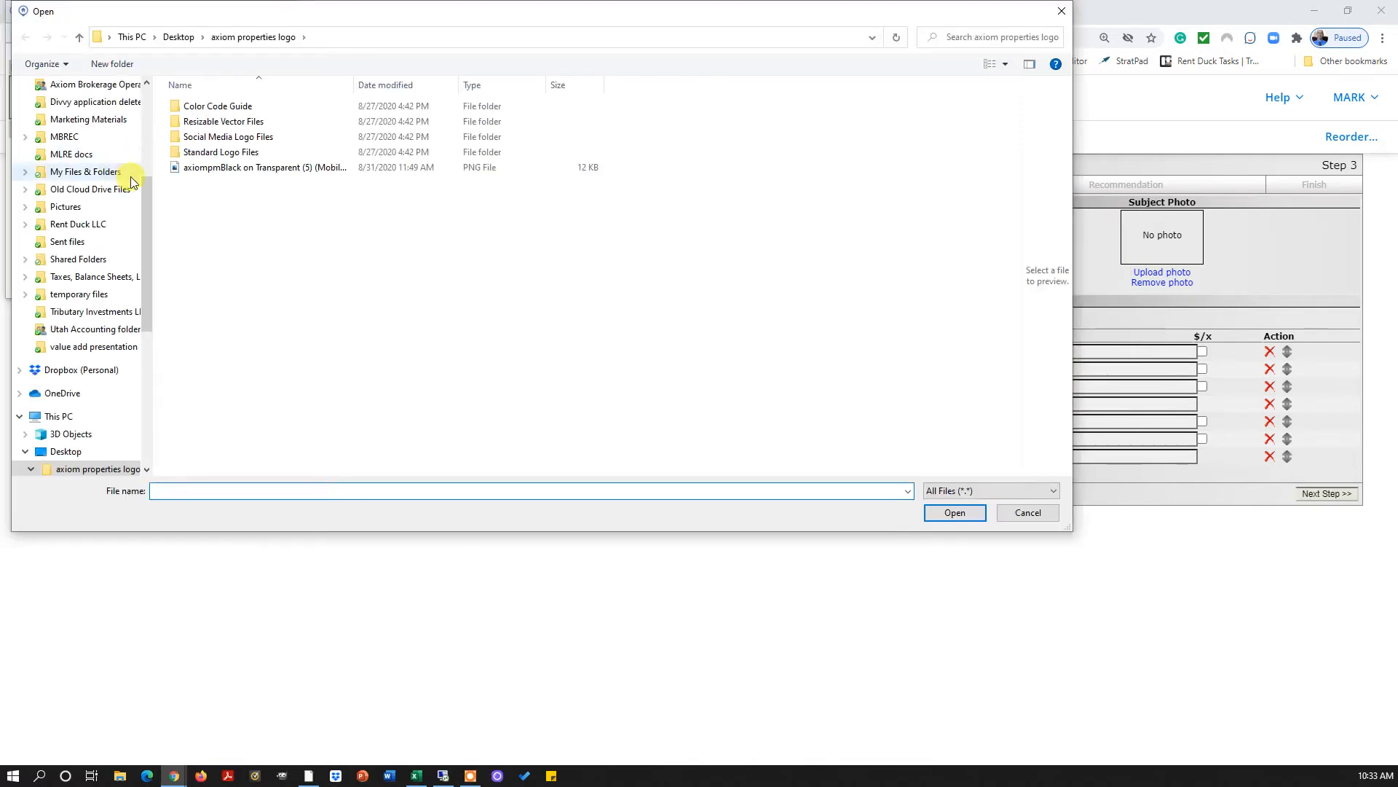
pyautogui.click(207, 169)
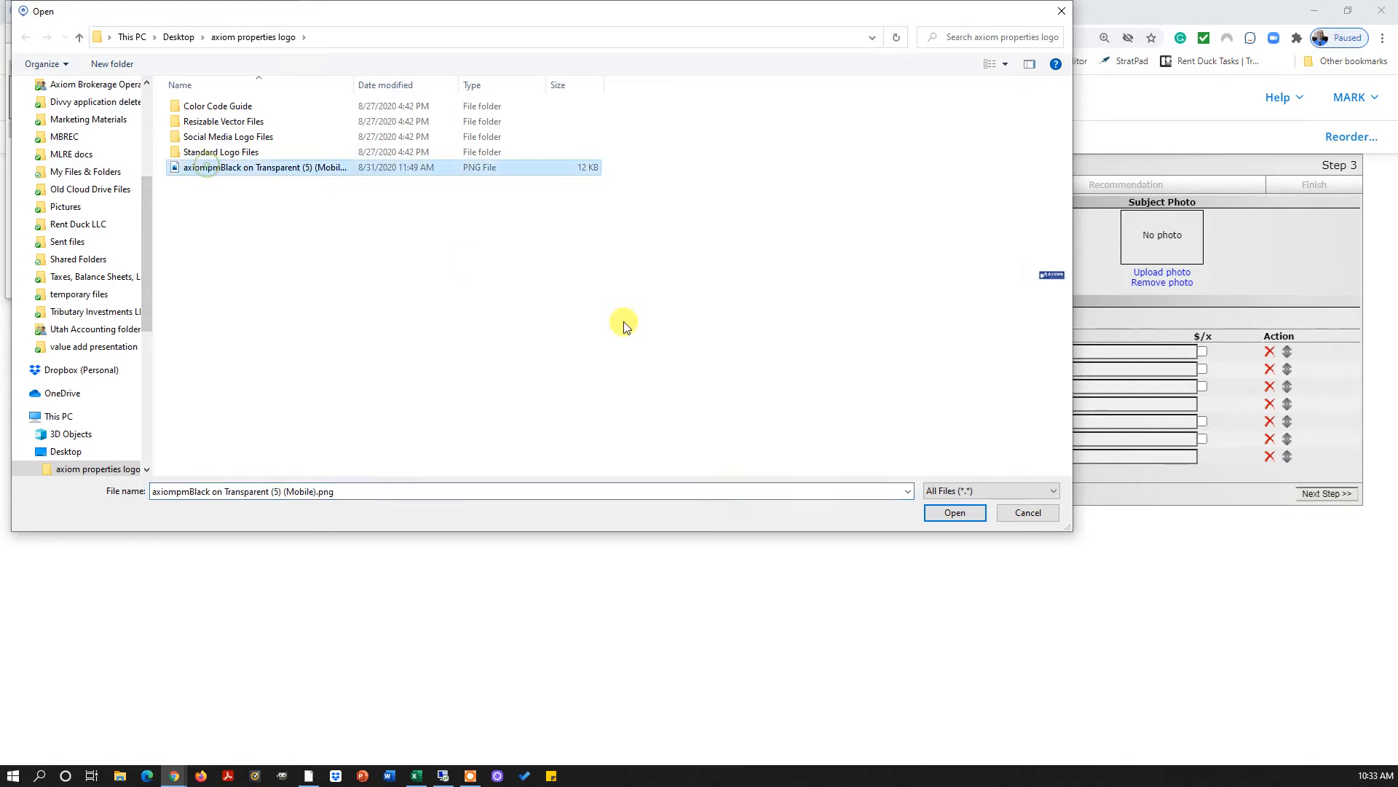
pyautogui.click(954, 513)
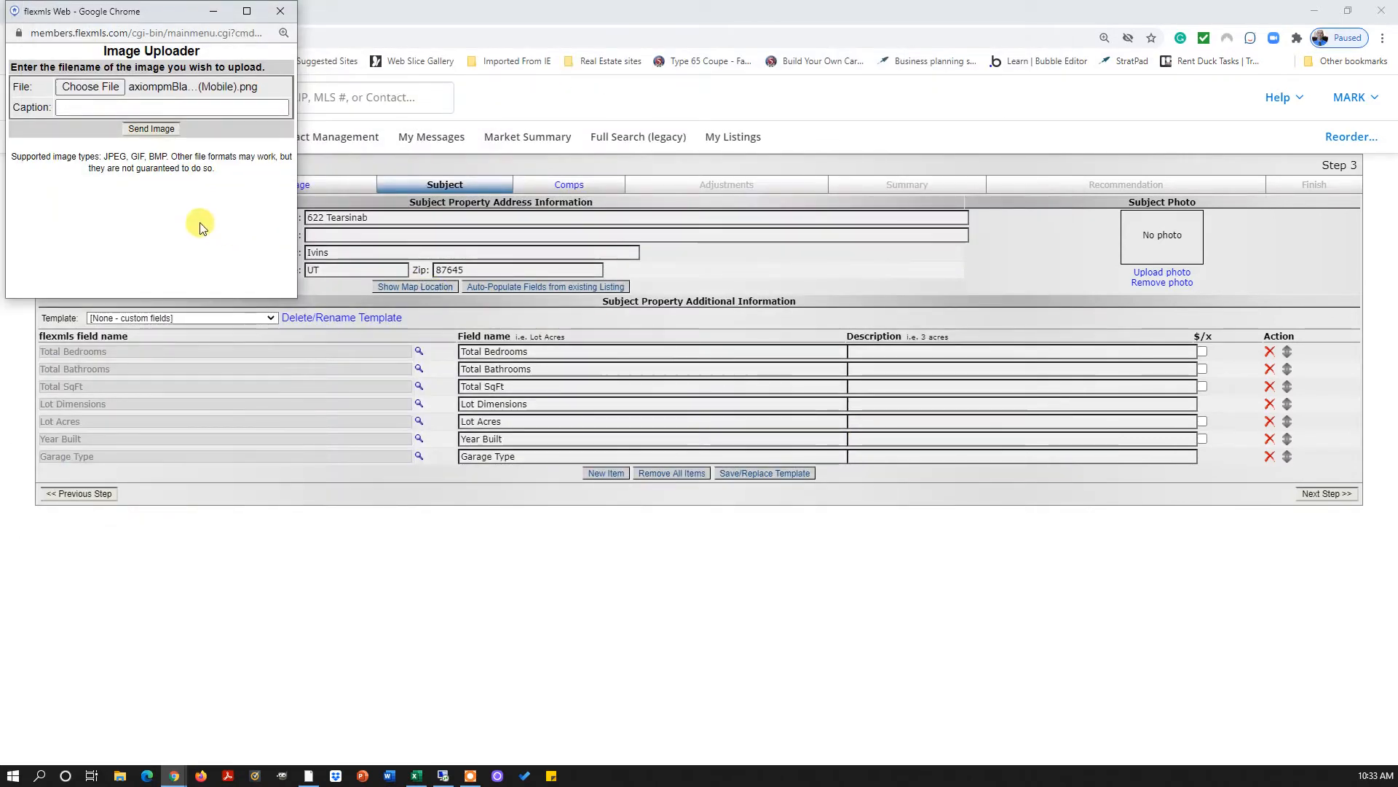
pyautogui.click(152, 131)
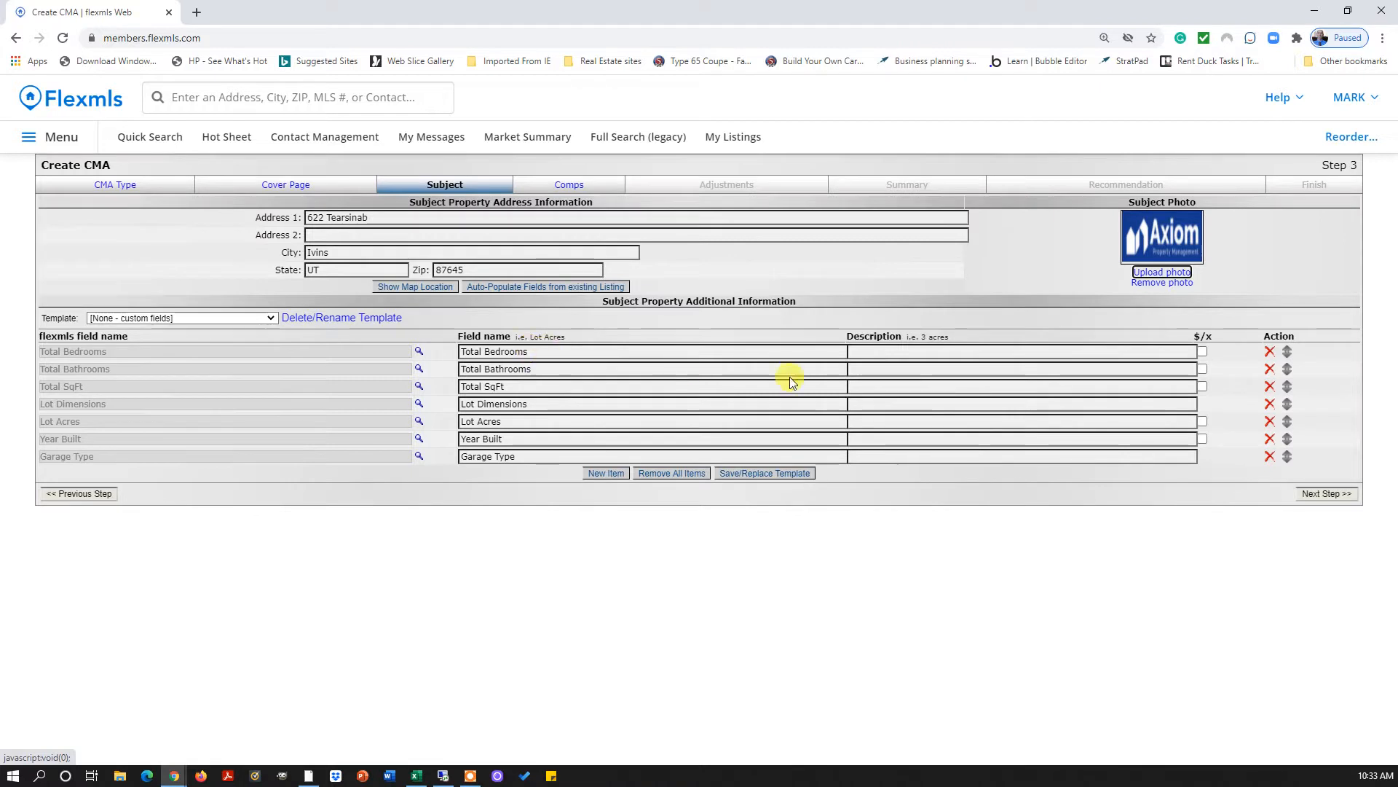
# Enter 2 bedrooms, 2 bathrooms and 2800 total square feet for the subject
pyautogui.click(866, 351)
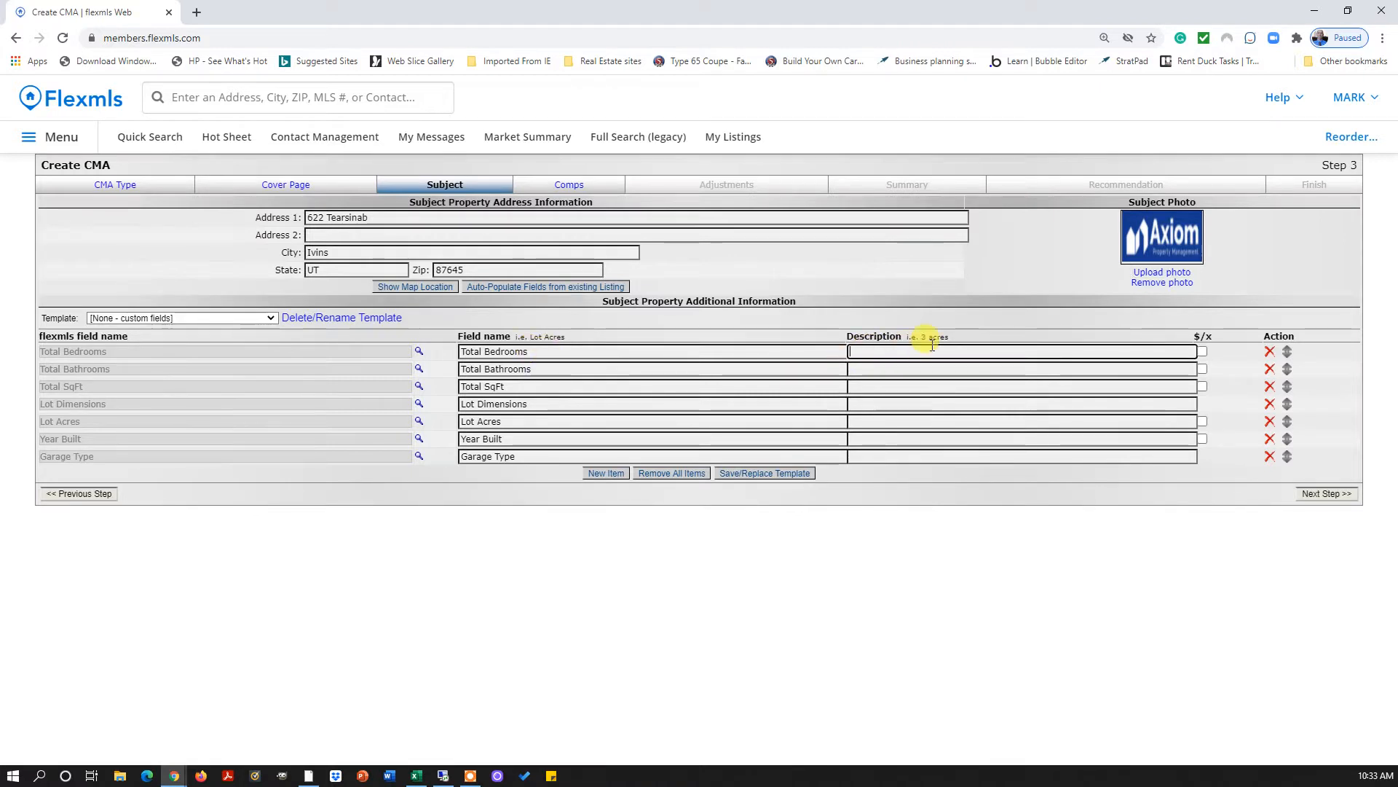
pyautogui.write('2')
pyautogui.press('Tab')
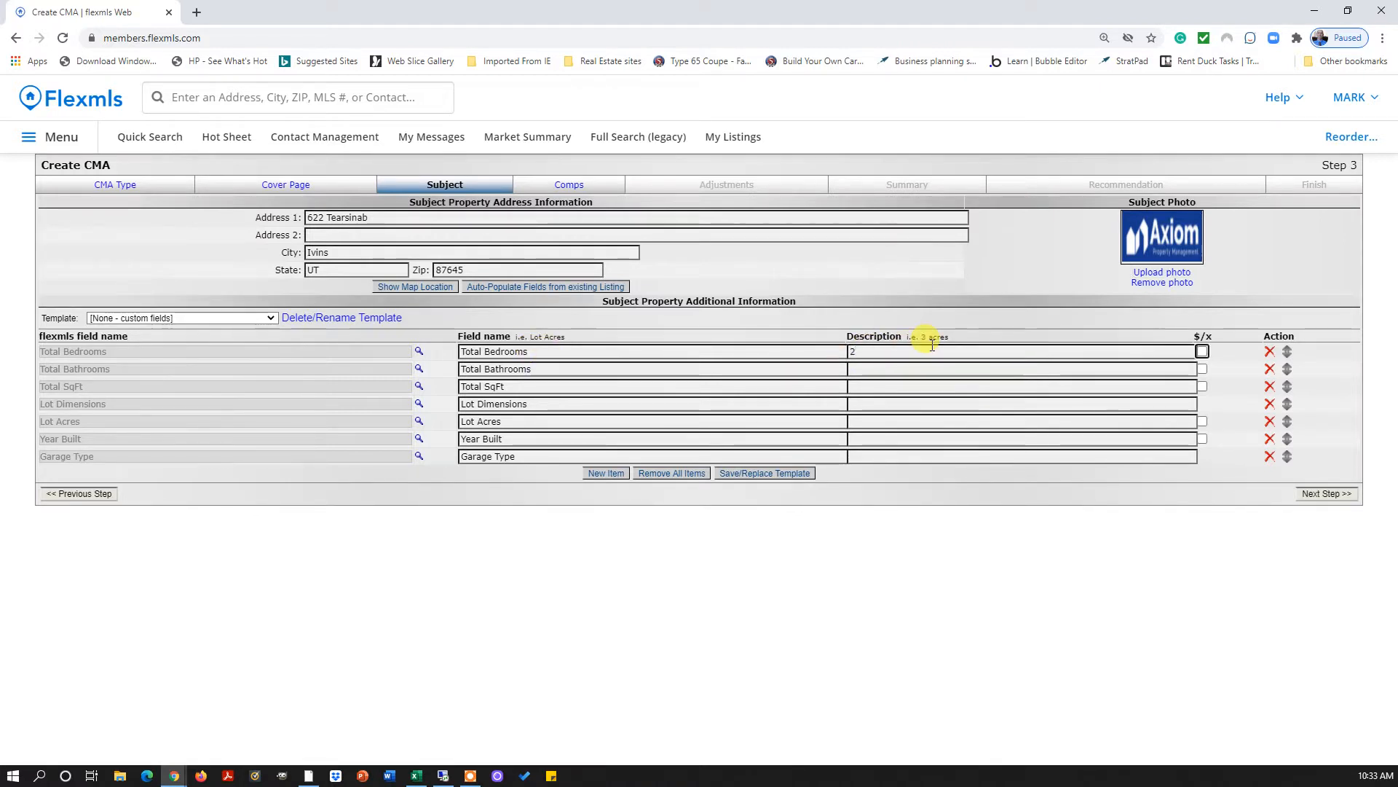
pyautogui.click(895, 367)
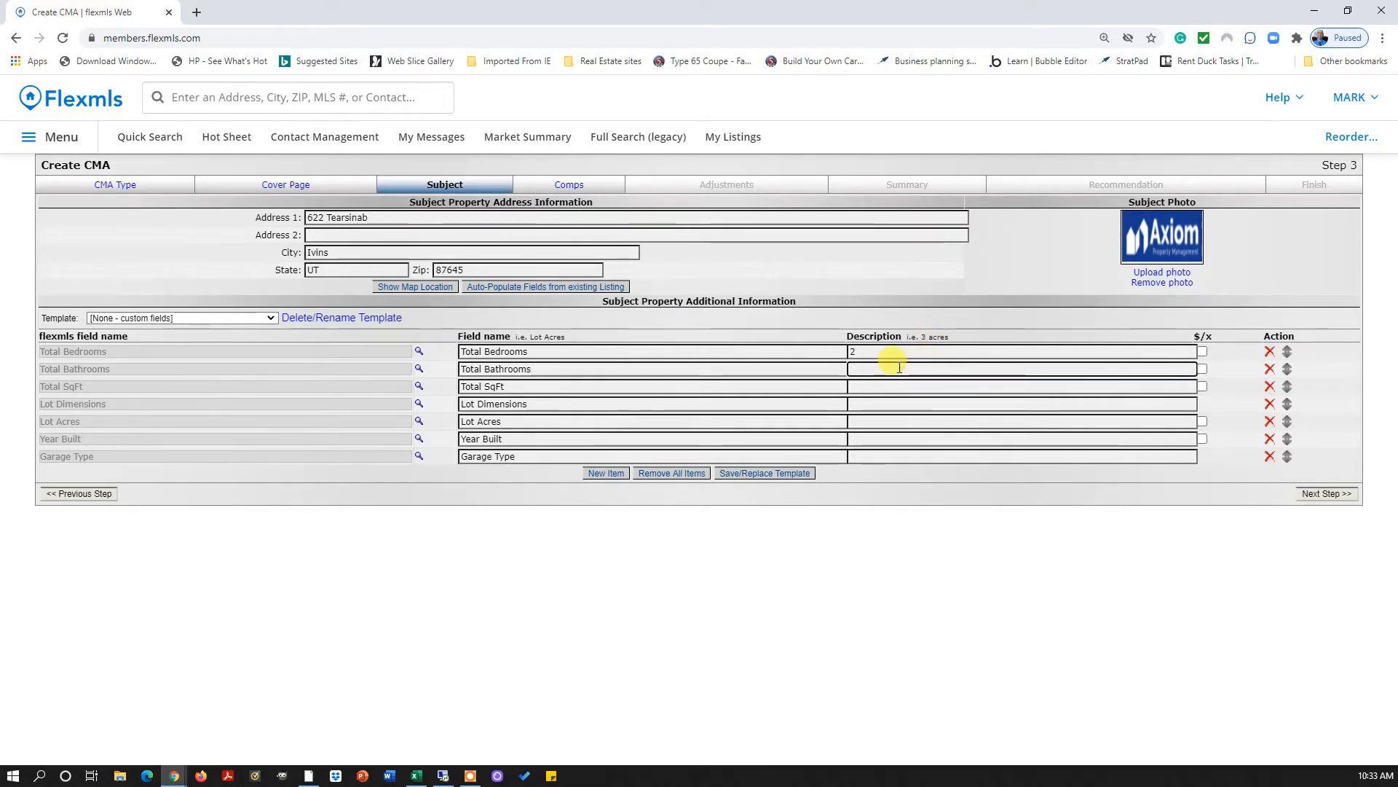
pyautogui.write('2')
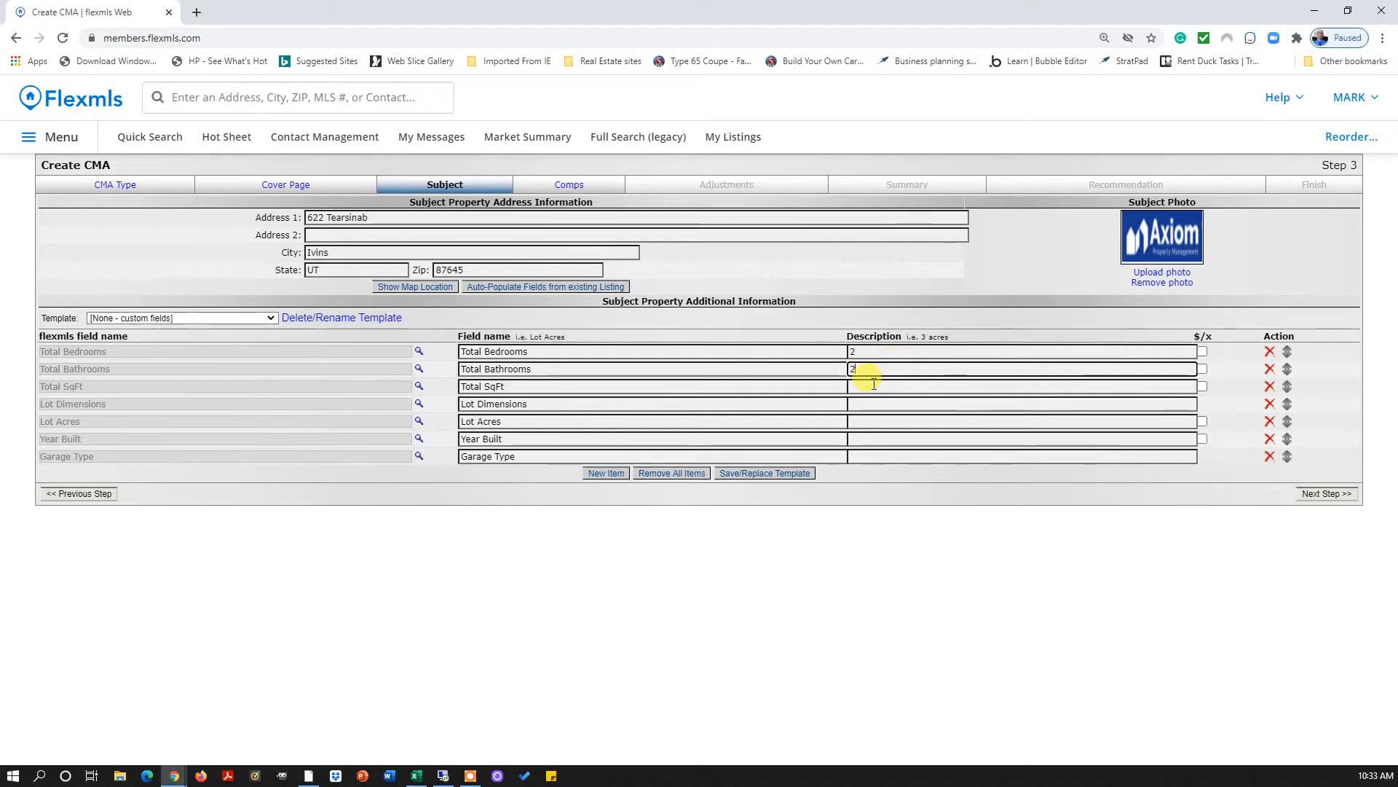
pyautogui.click(874, 385)
pyautogui.write('2')
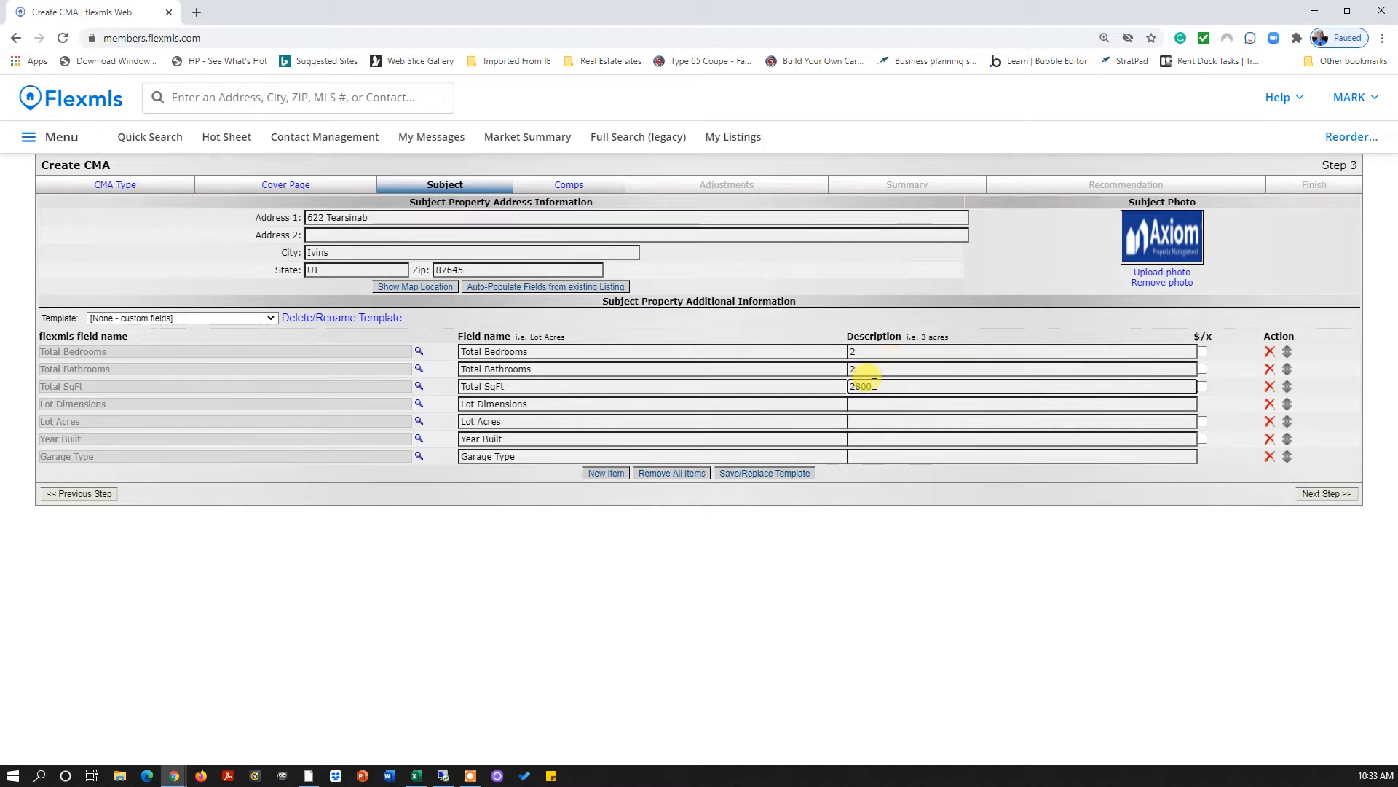
pyautogui.write('800')
pyautogui.click(871, 401)
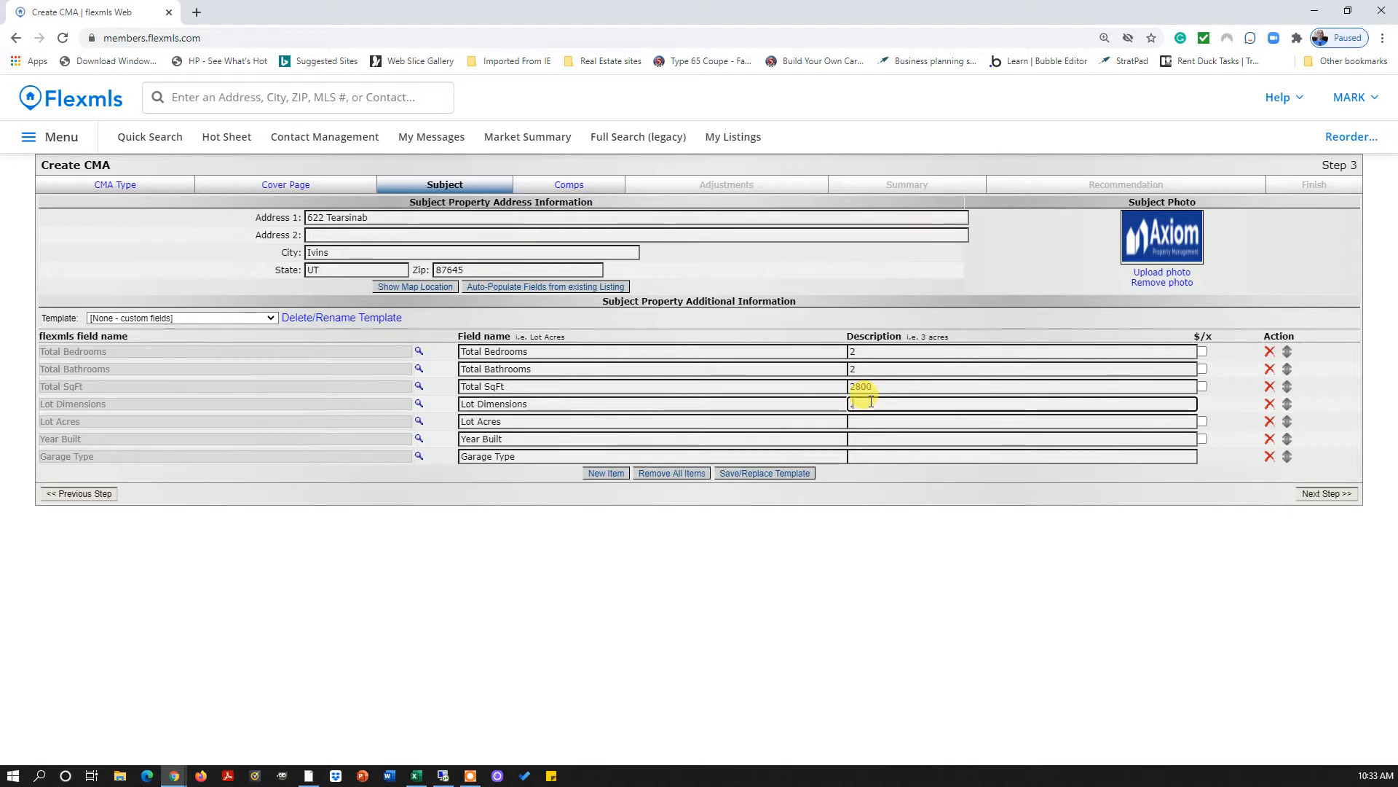
pyautogui.write('.43')
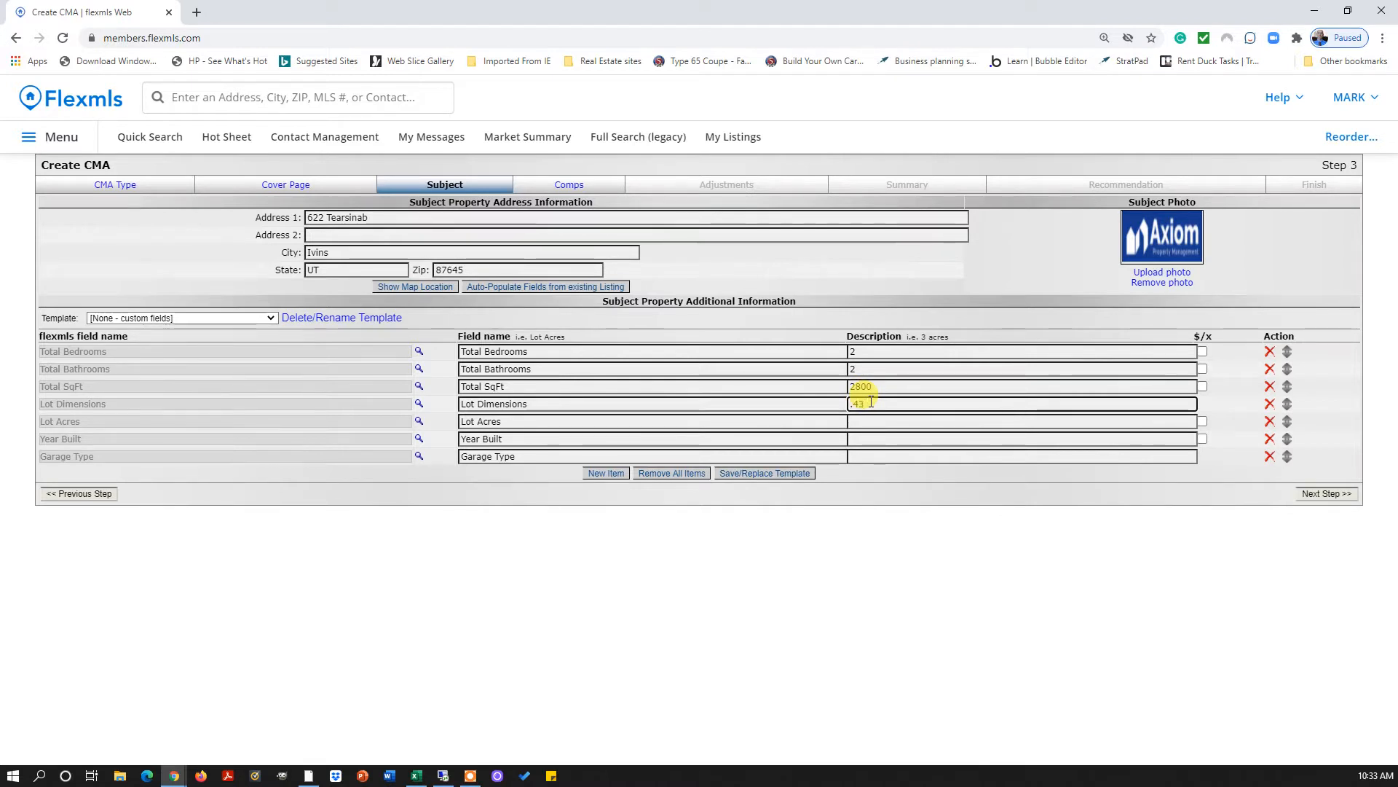
pyautogui.press('BackSpace')
pyautogui.press('BackSpace')
pyautogui.press('BackSpace')
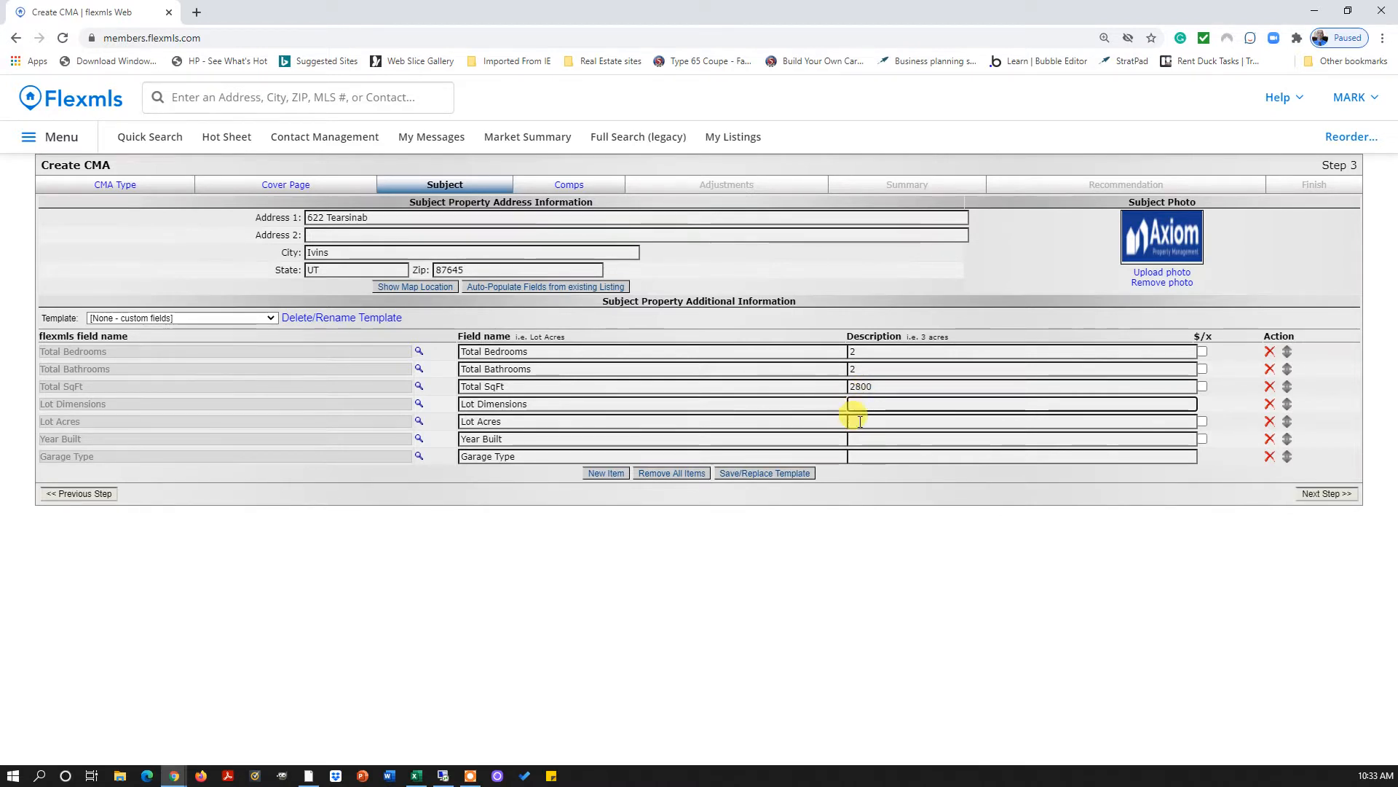
# Enter .43 lot acres, 2019 year built, attached garage; delete Lot Dimensions, add a blank row
pyautogui.click(860, 421)
pyautogui.write('.43')
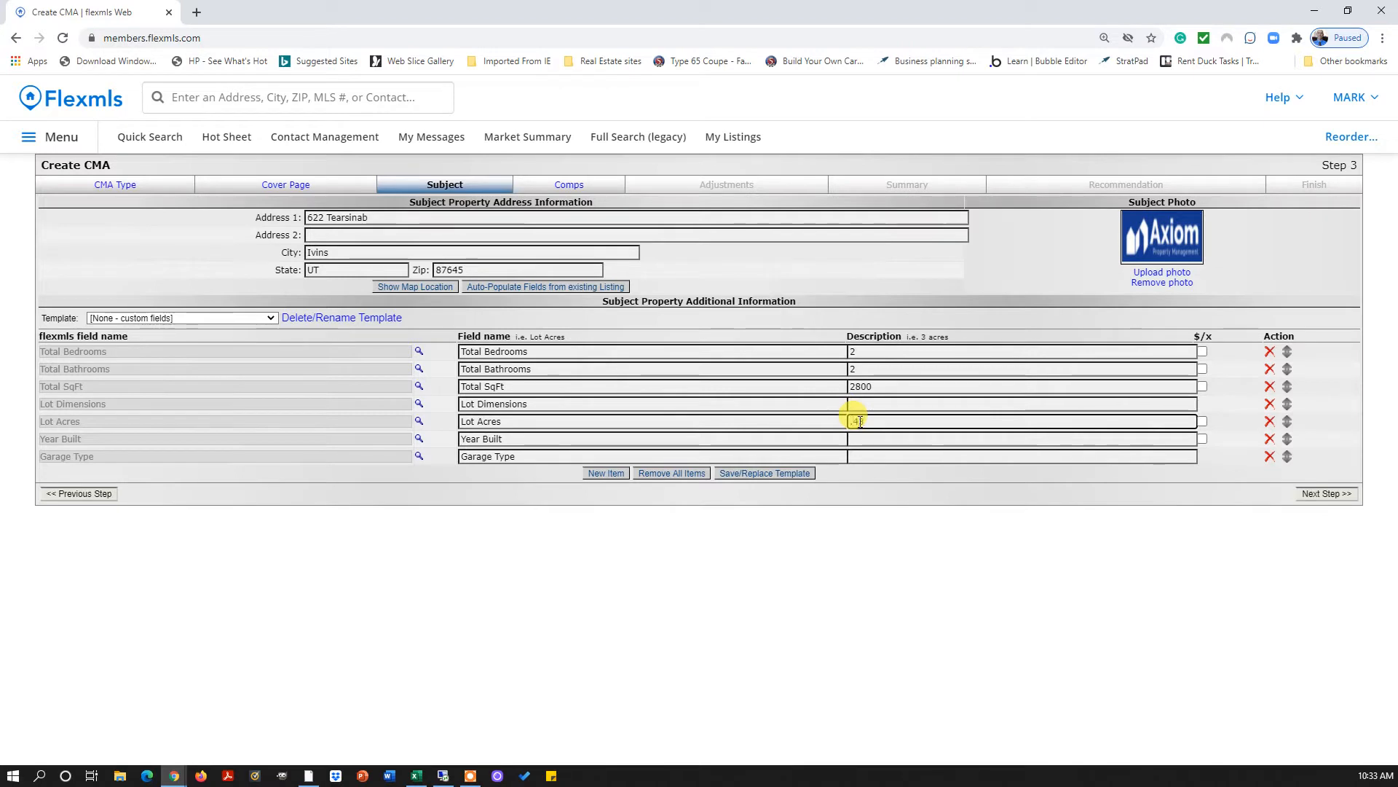
pyautogui.click(863, 440)
pyautogui.write('2')
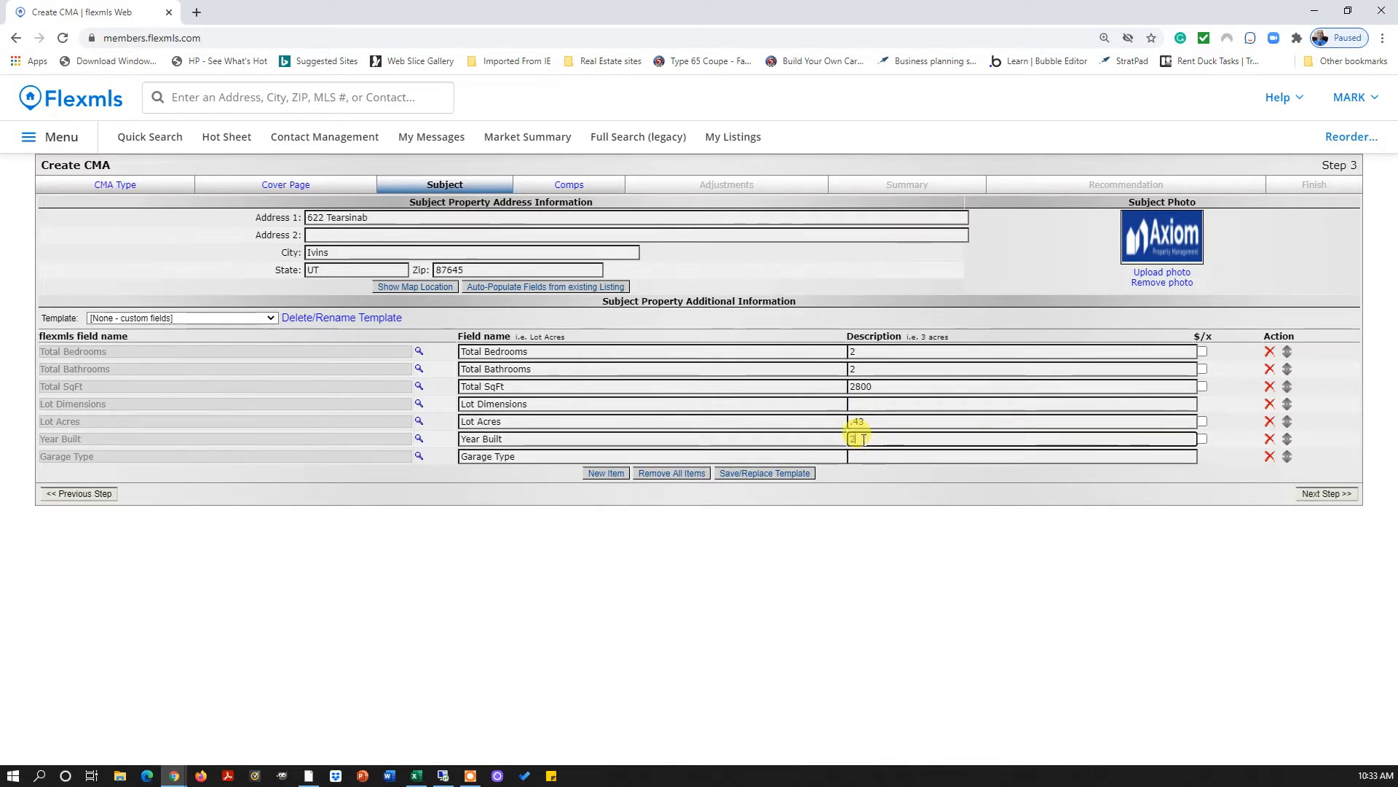
pyautogui.write('019')
pyautogui.click(864, 455)
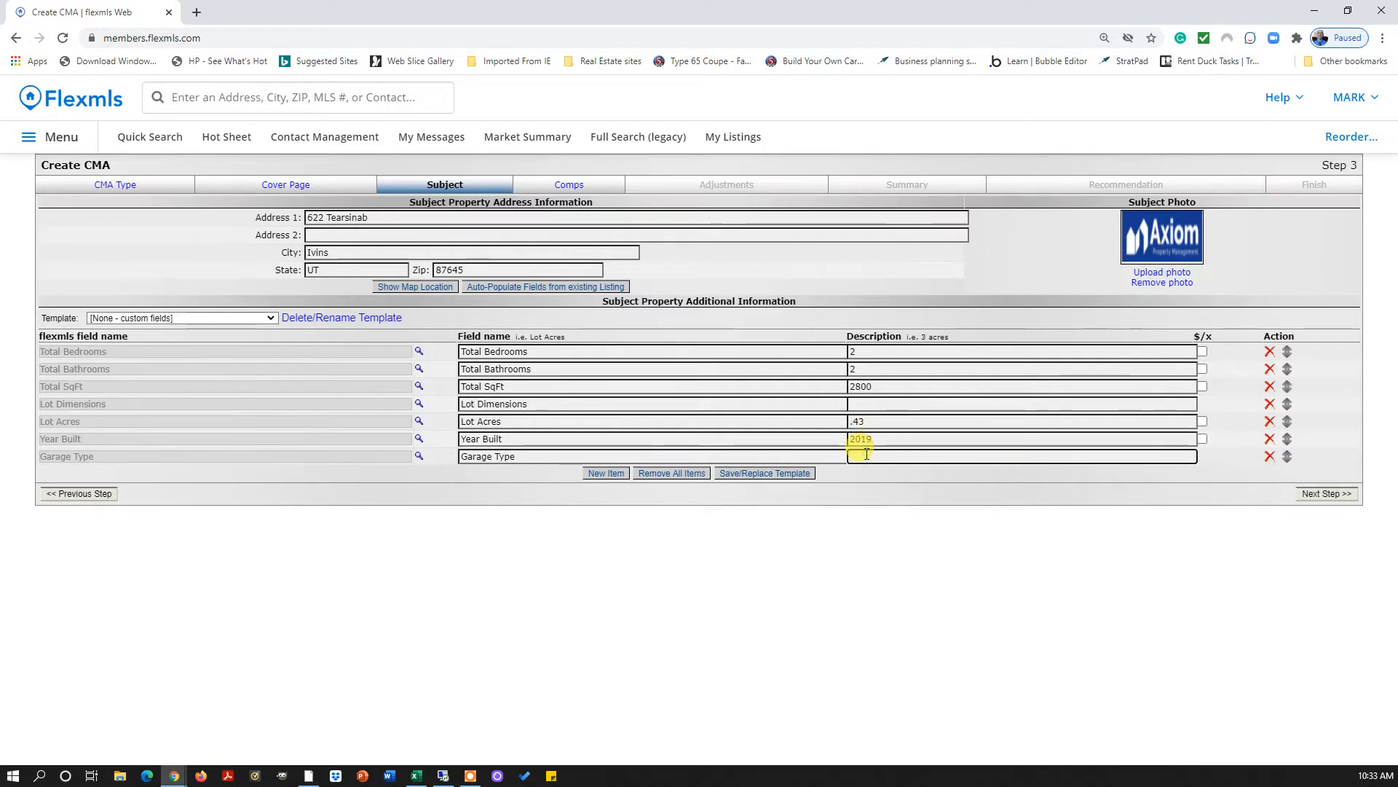
pyautogui.write('attached')
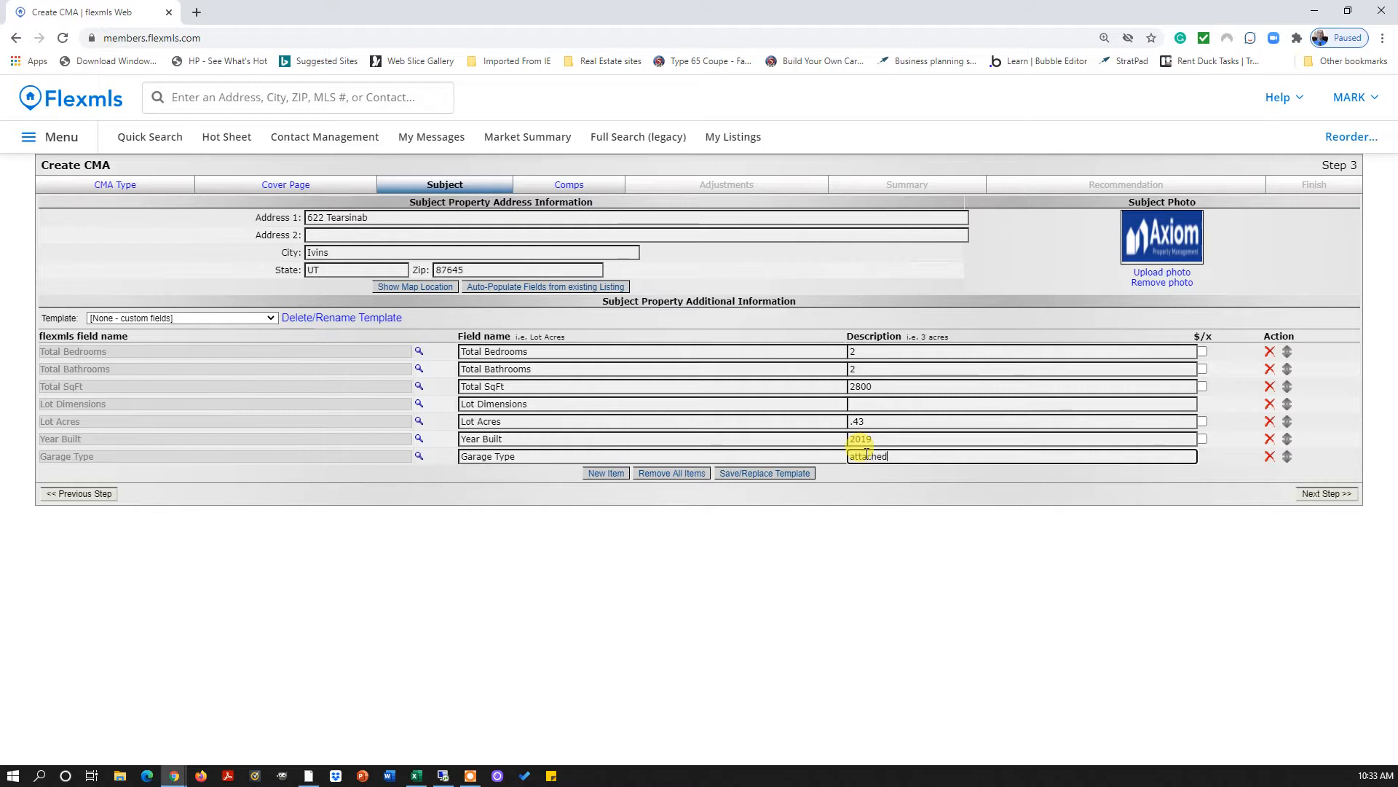
pyautogui.click(570, 453)
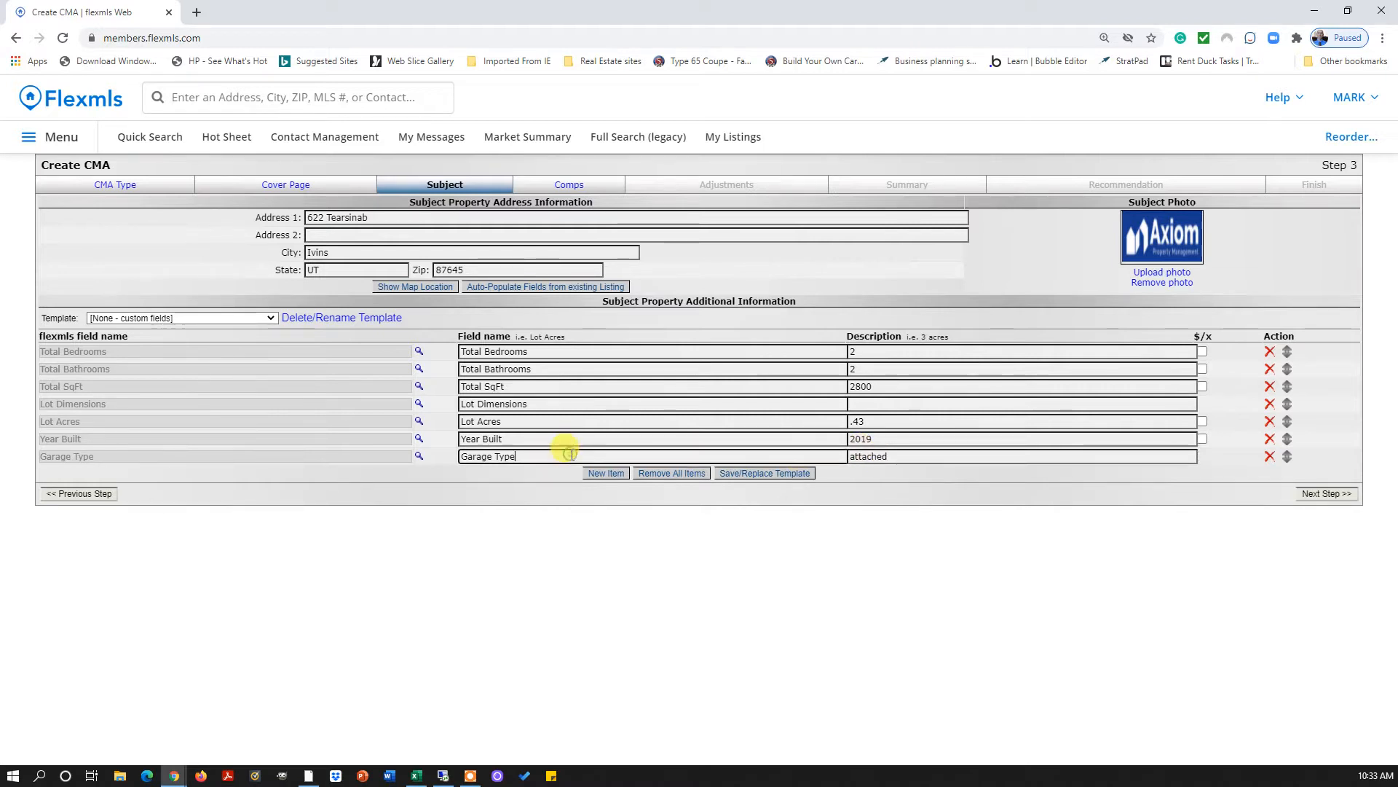
pyautogui.click(516, 352)
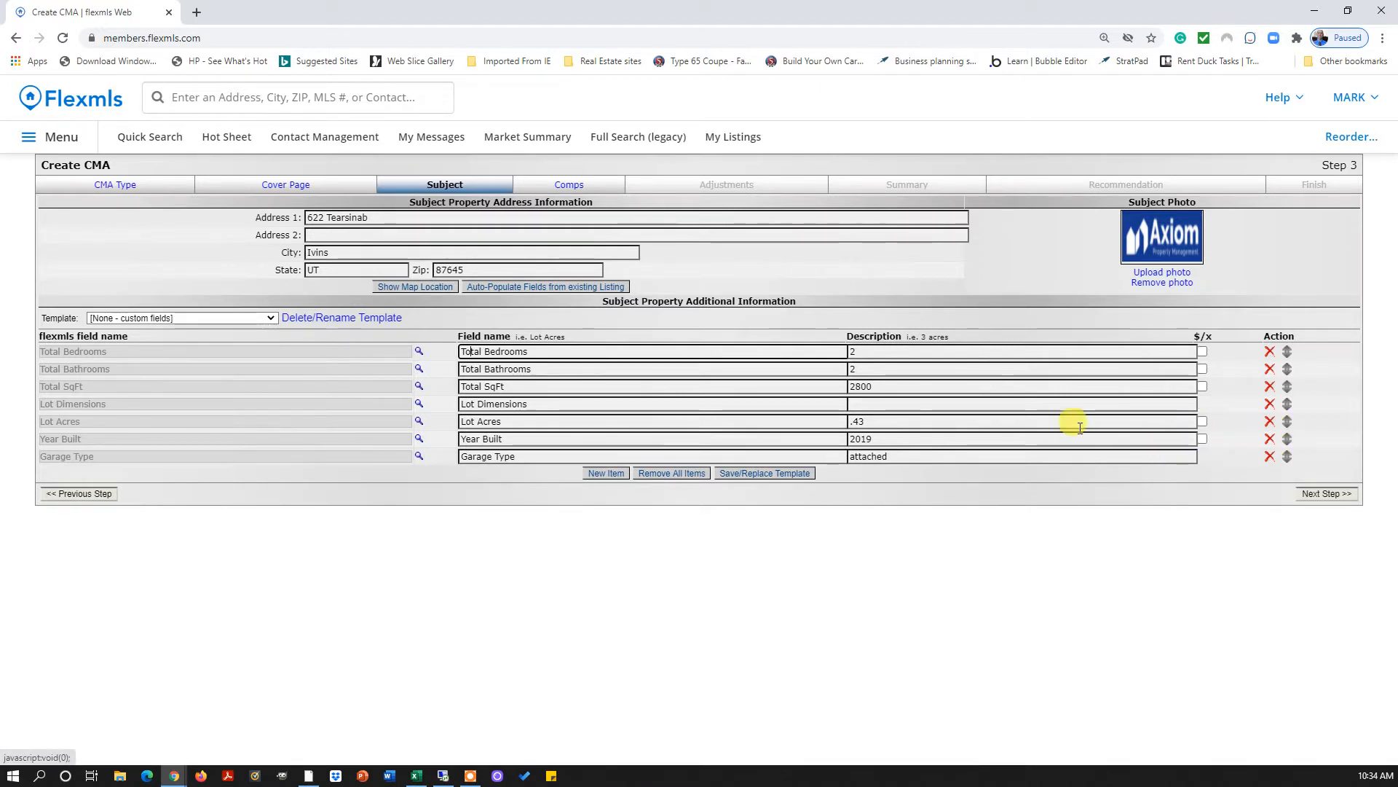
pyautogui.click(586, 404)
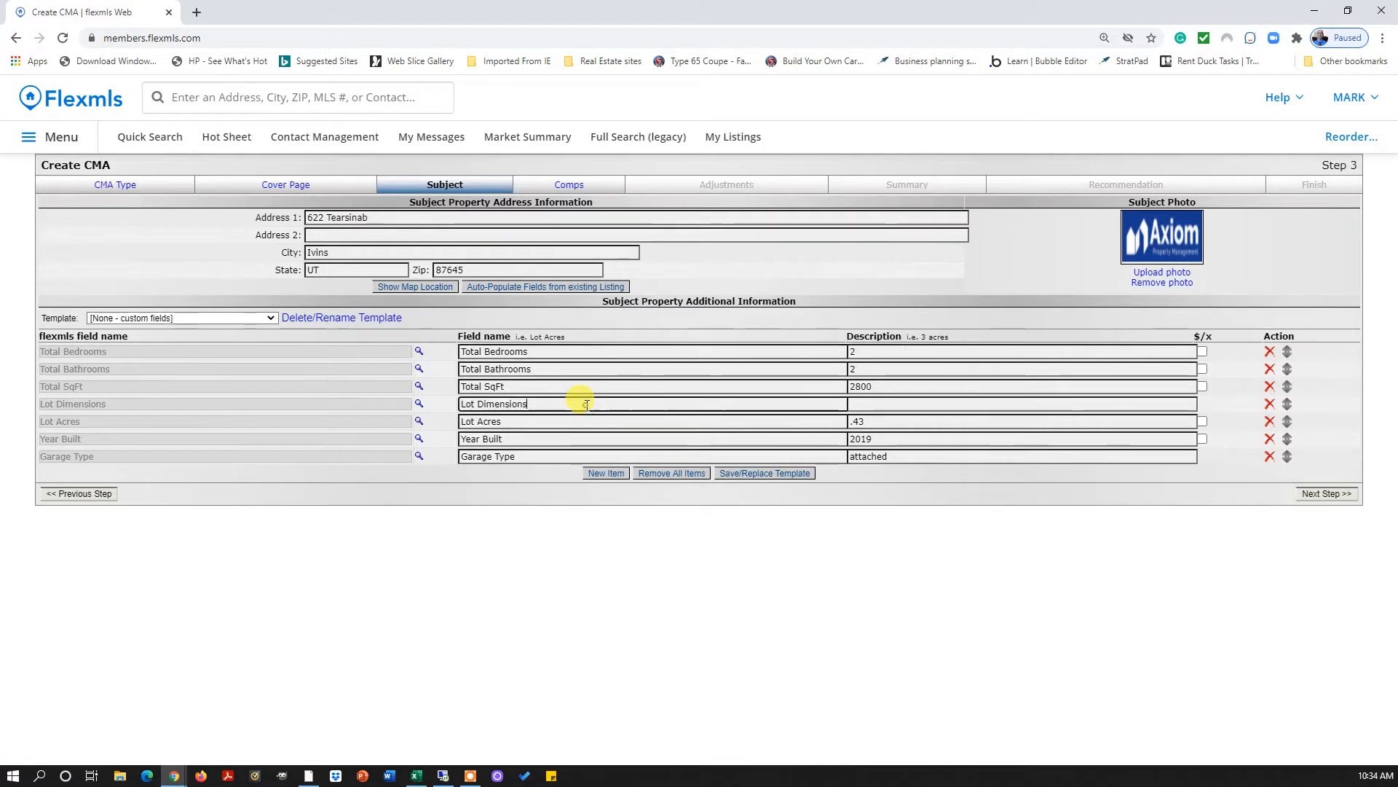
pyautogui.click(1268, 403)
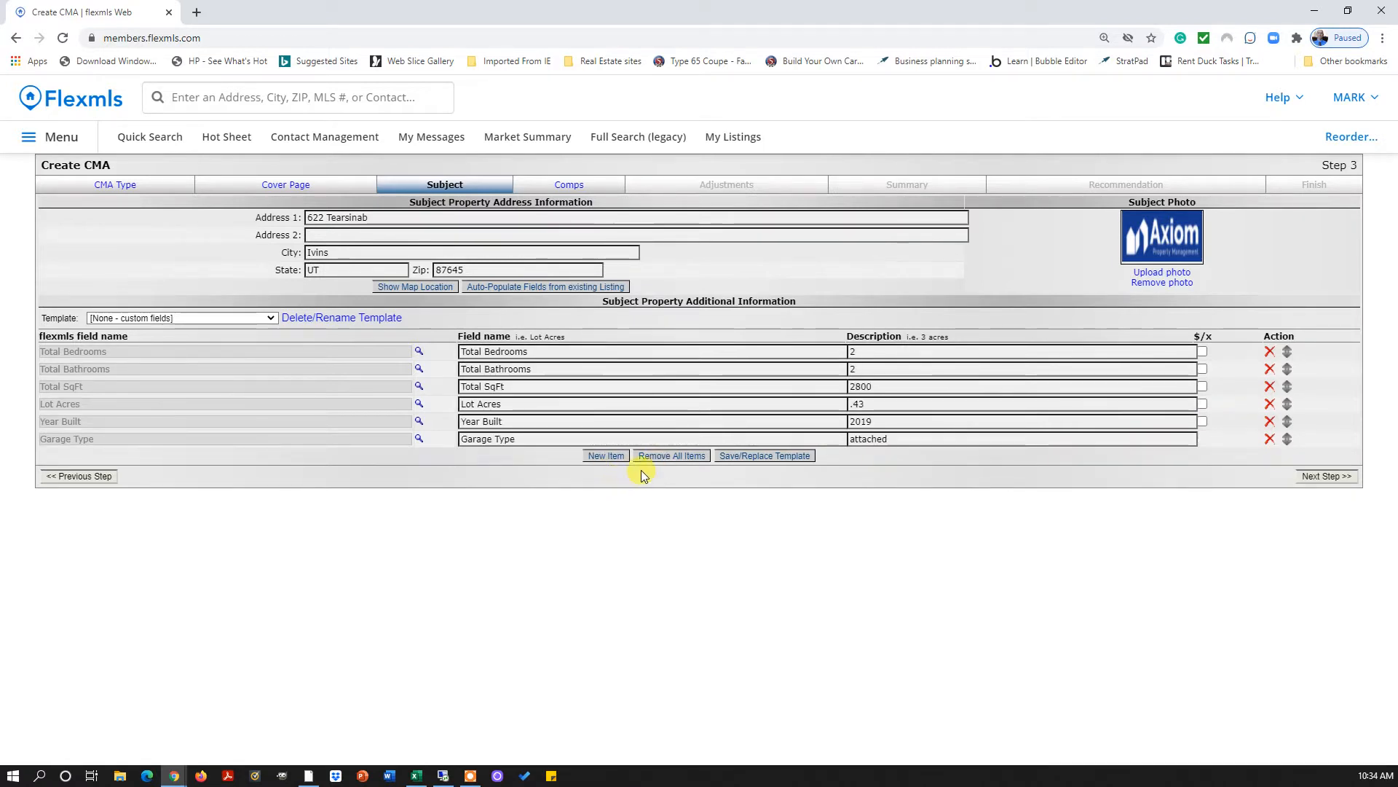
pyautogui.click(614, 460)
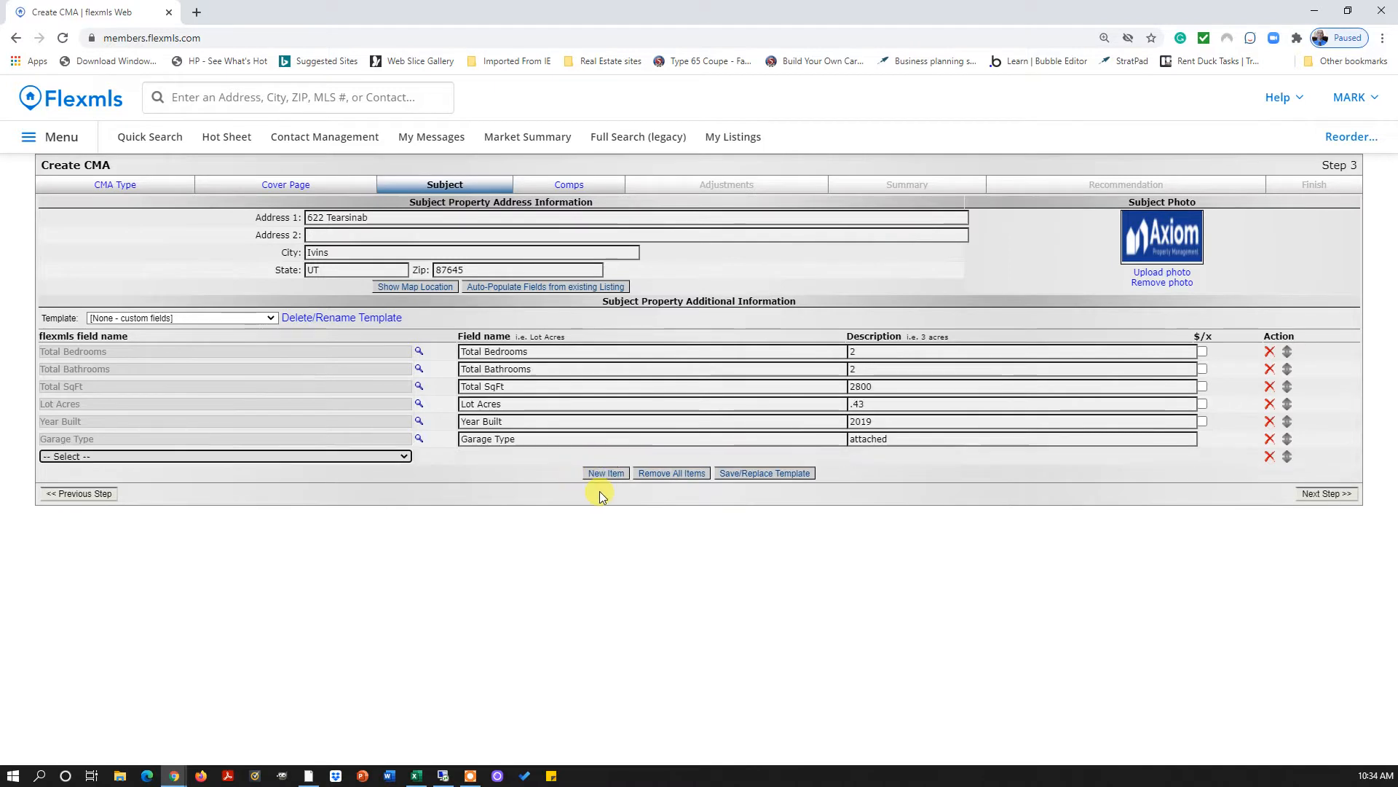
# Set the new detail row's field to Garage Capacity
pyautogui.click(402, 456)
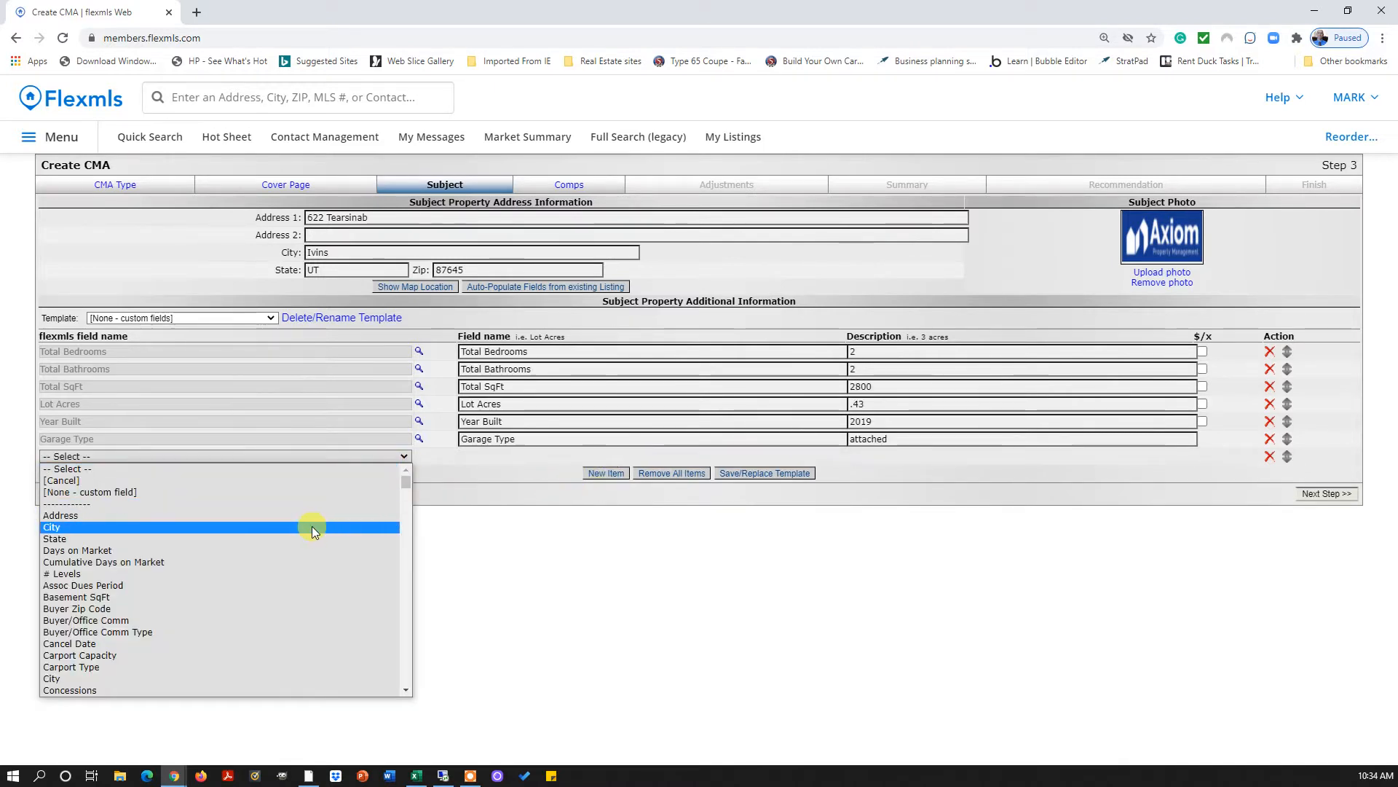
pyautogui.scroll(-3, 268, 539)
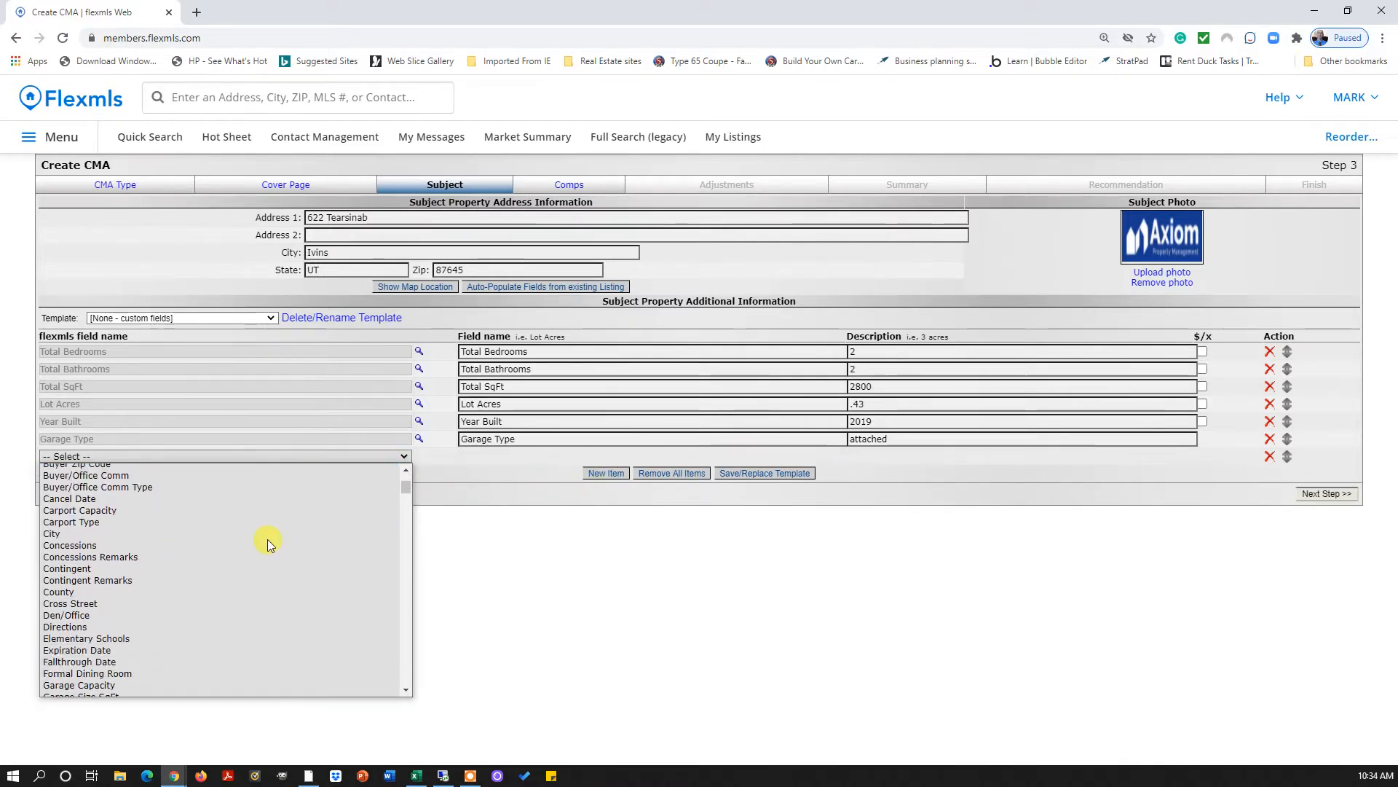
pyautogui.scroll(3, 268, 539)
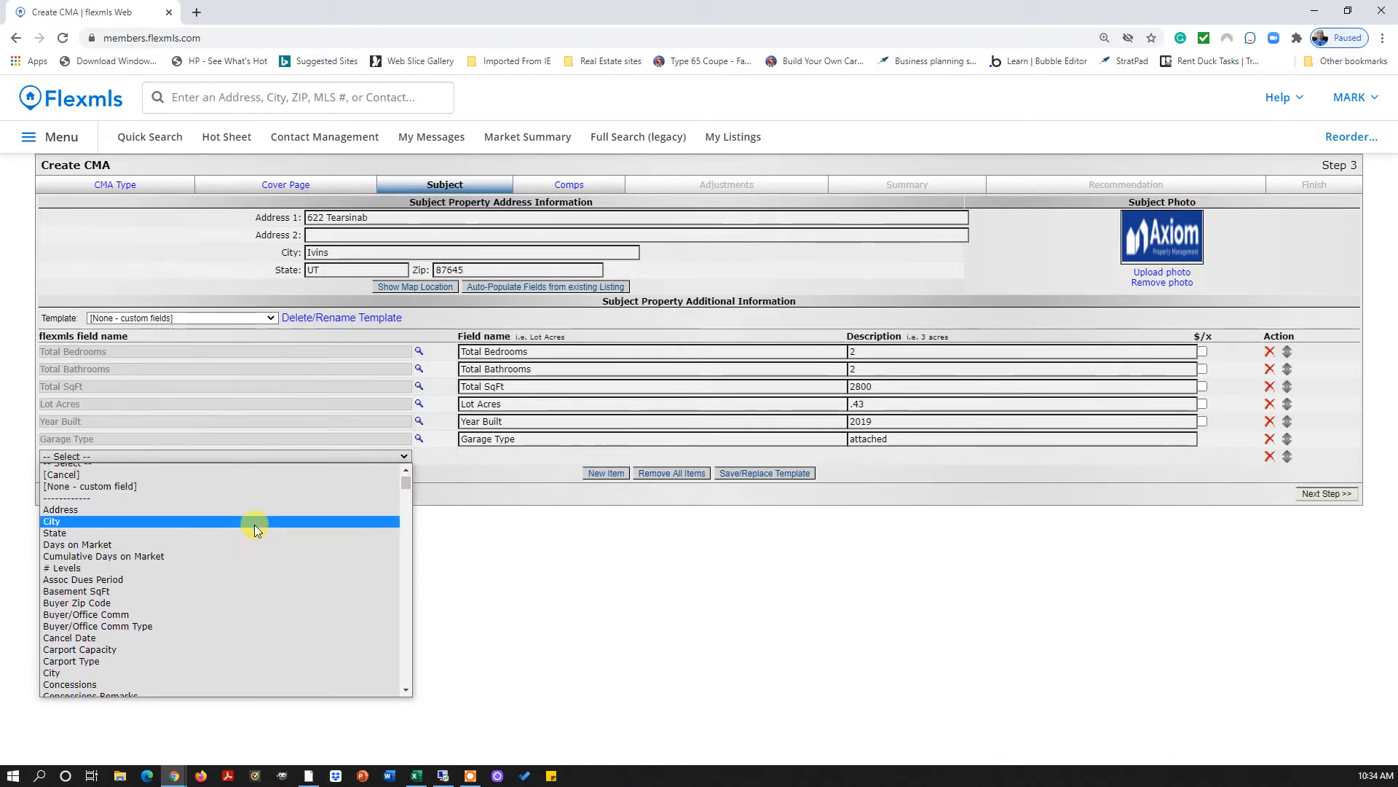
pyautogui.click(204, 579)
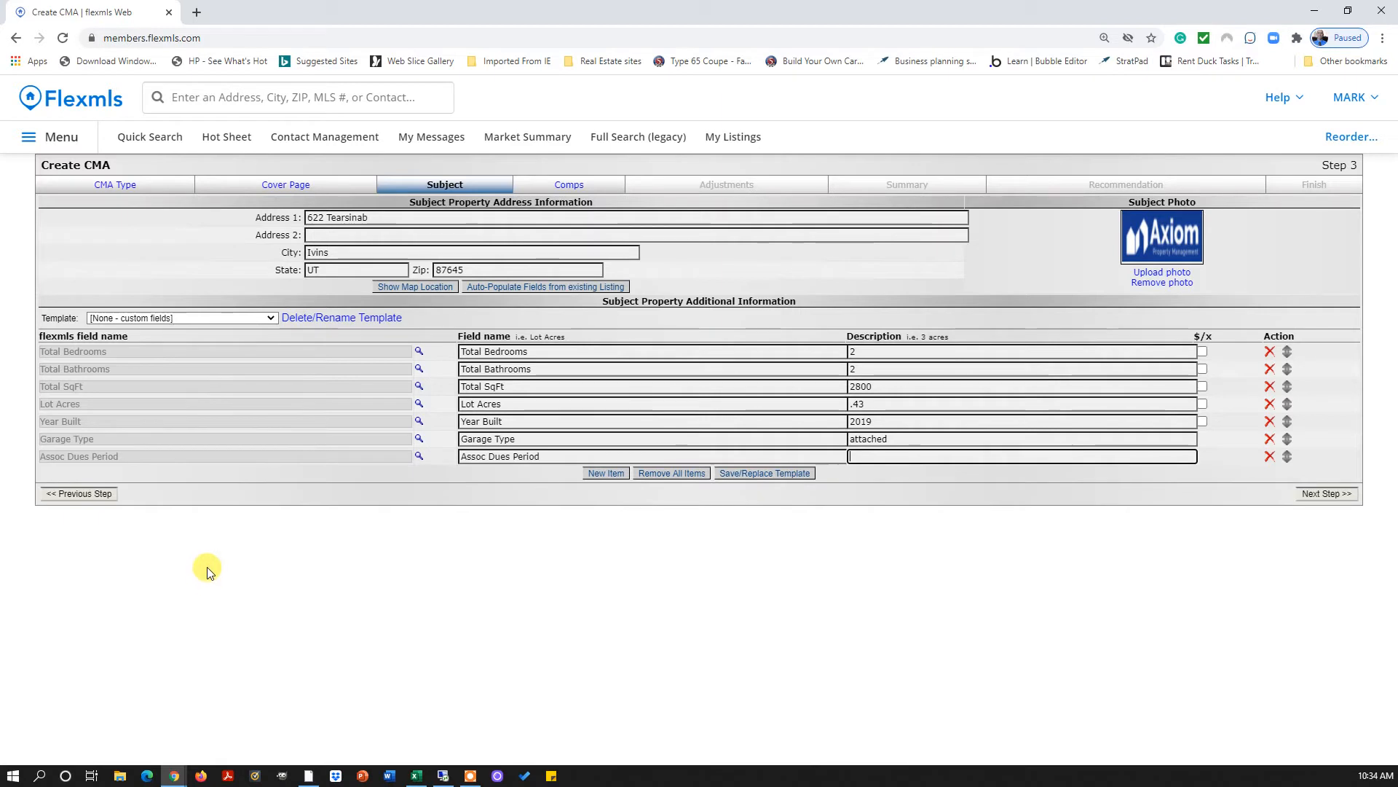
pyautogui.click(382, 459)
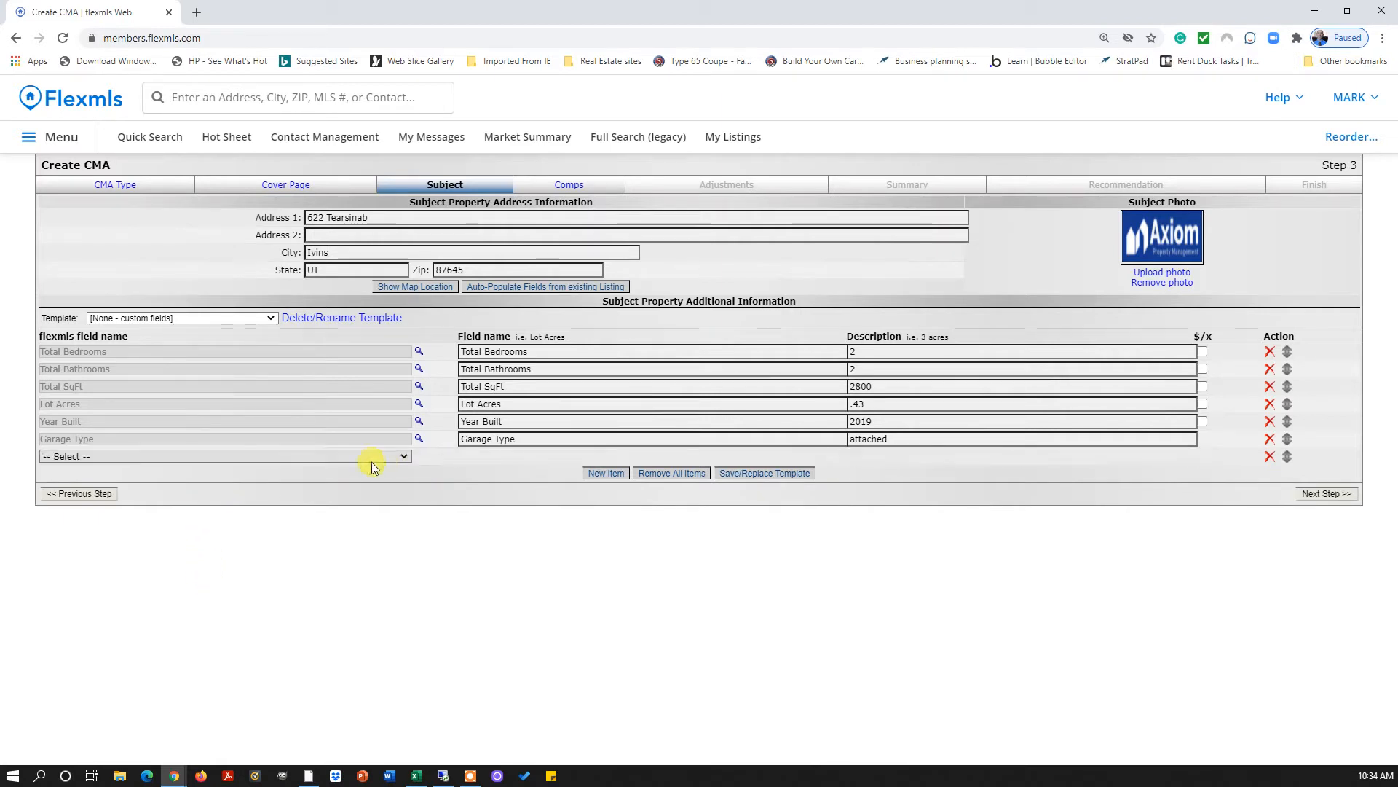
pyautogui.click(404, 459)
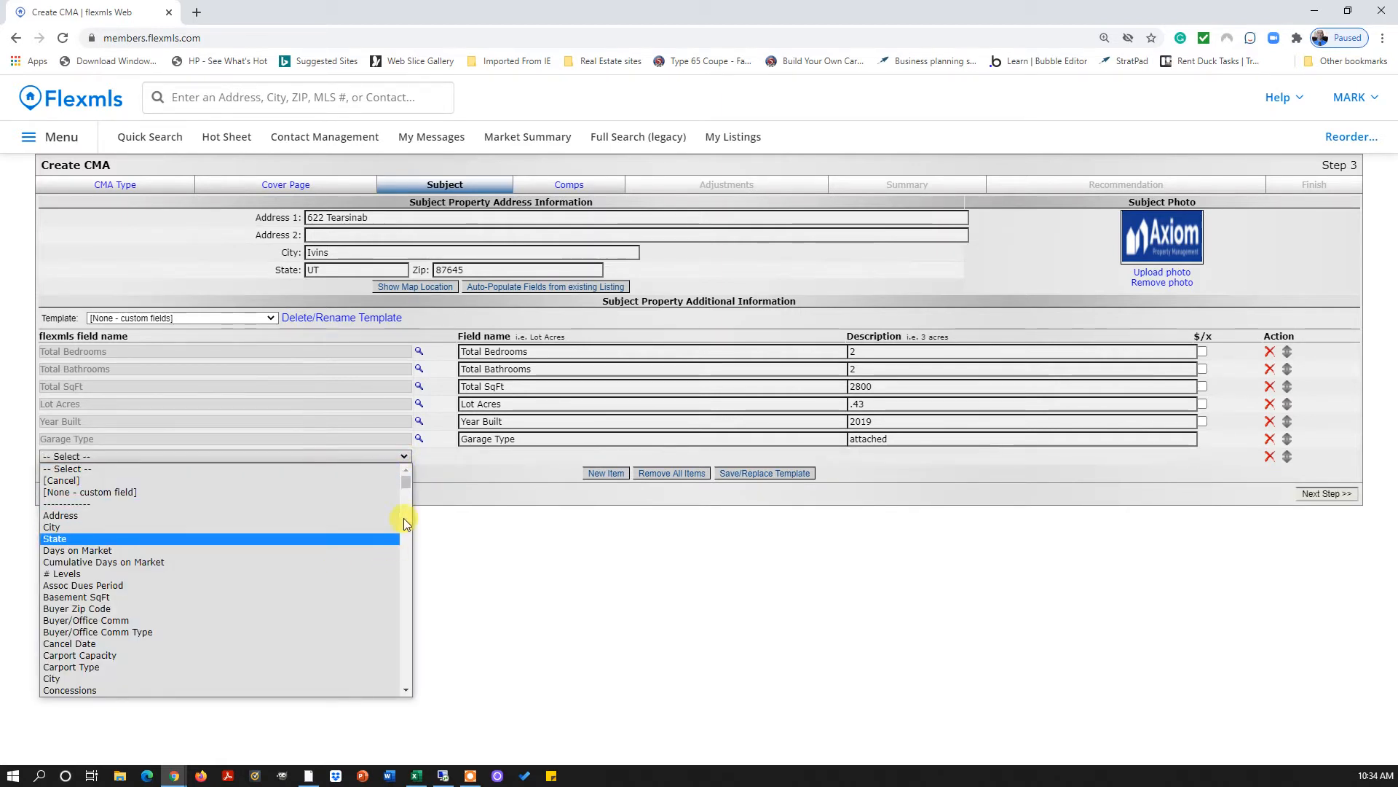
pyautogui.scroll(-5, 404, 486)
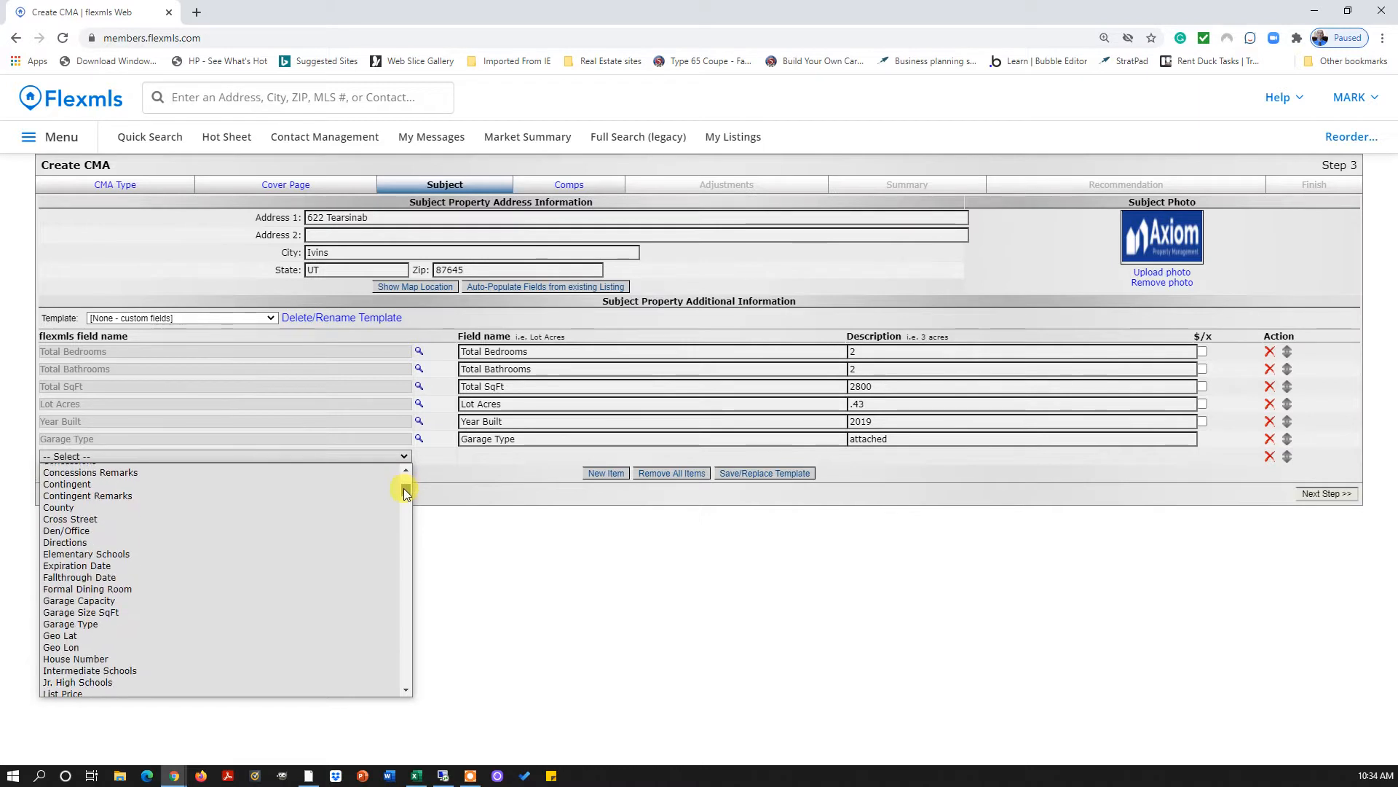
pyautogui.click(204, 600)
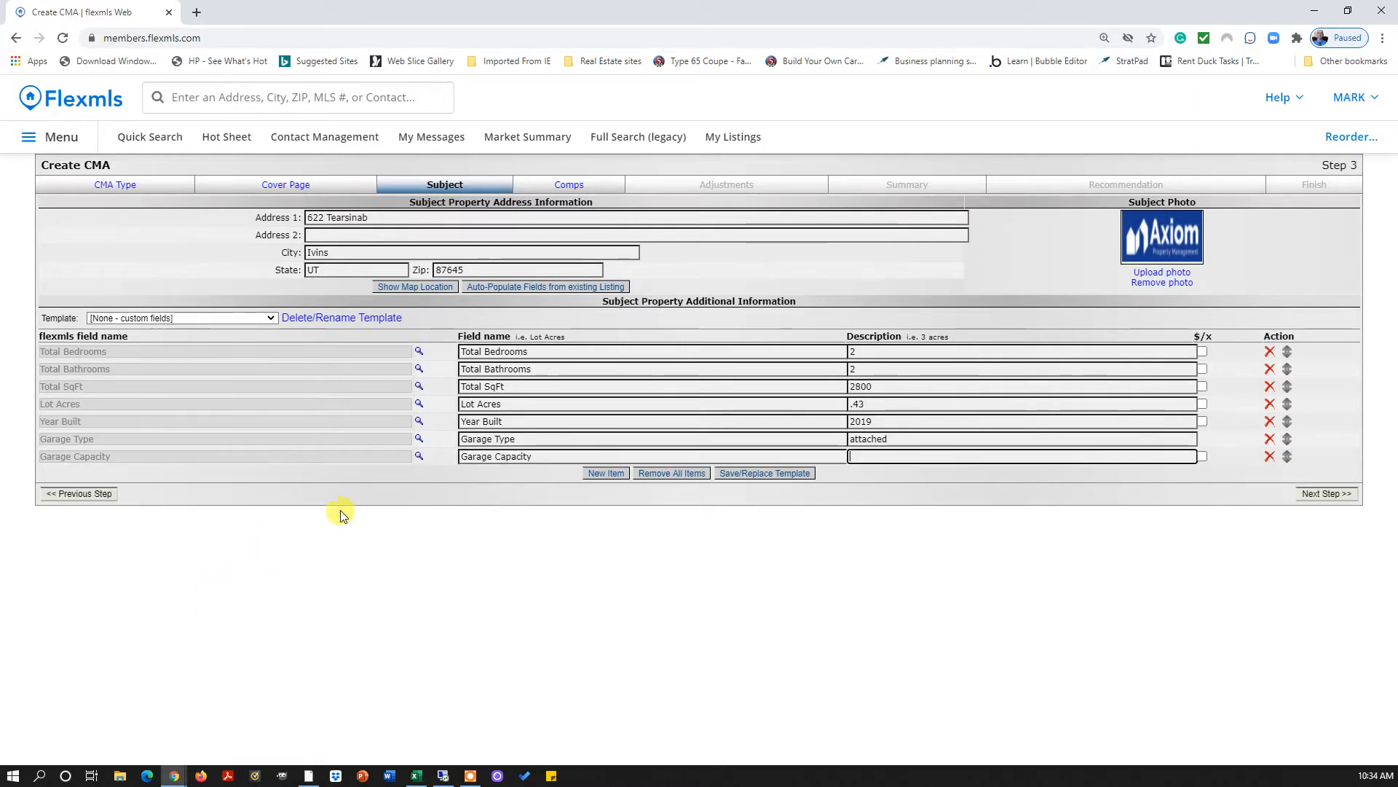
# Add a Pool detail row, followed by another blank row
pyautogui.click(604, 473)
pyautogui.click(404, 474)
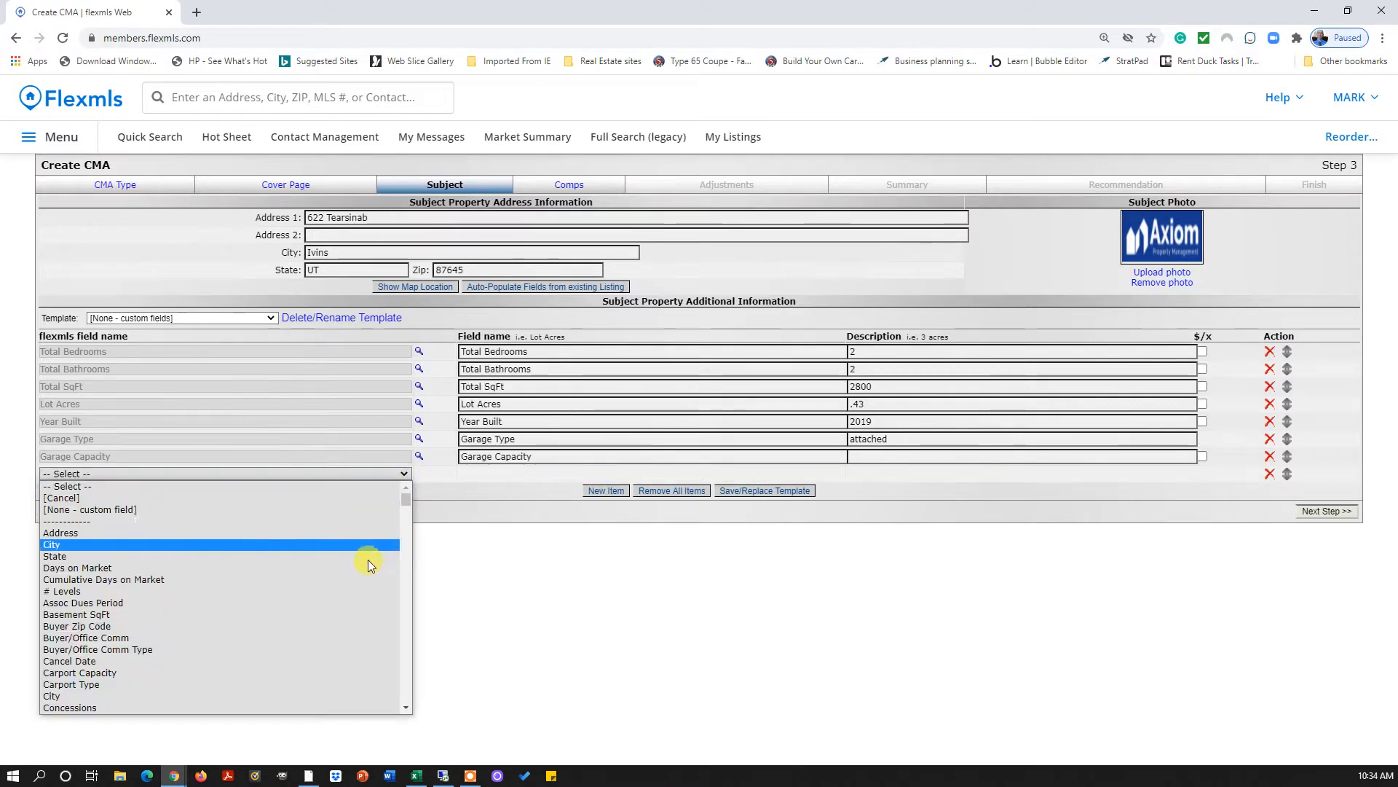
pyautogui.write('pool')
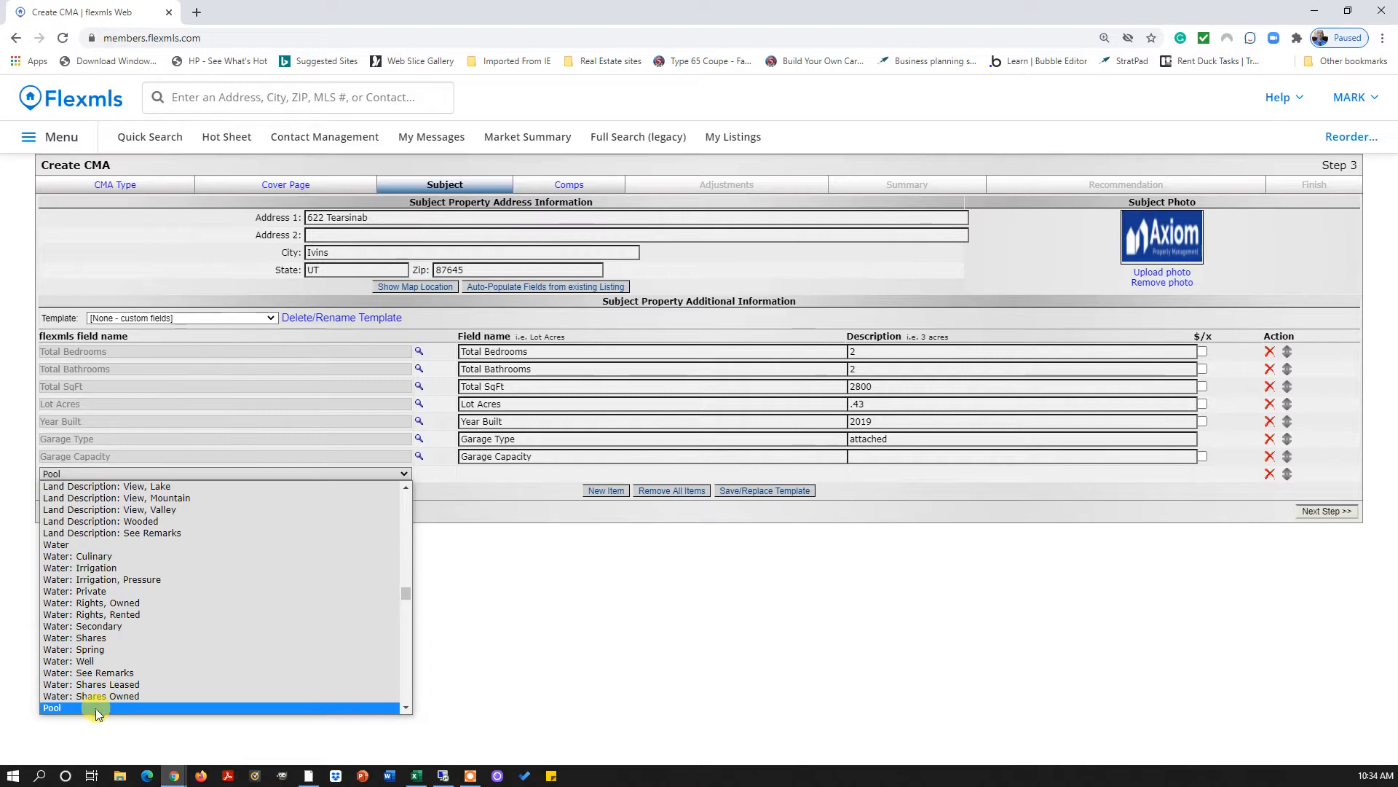
pyautogui.click(95, 708)
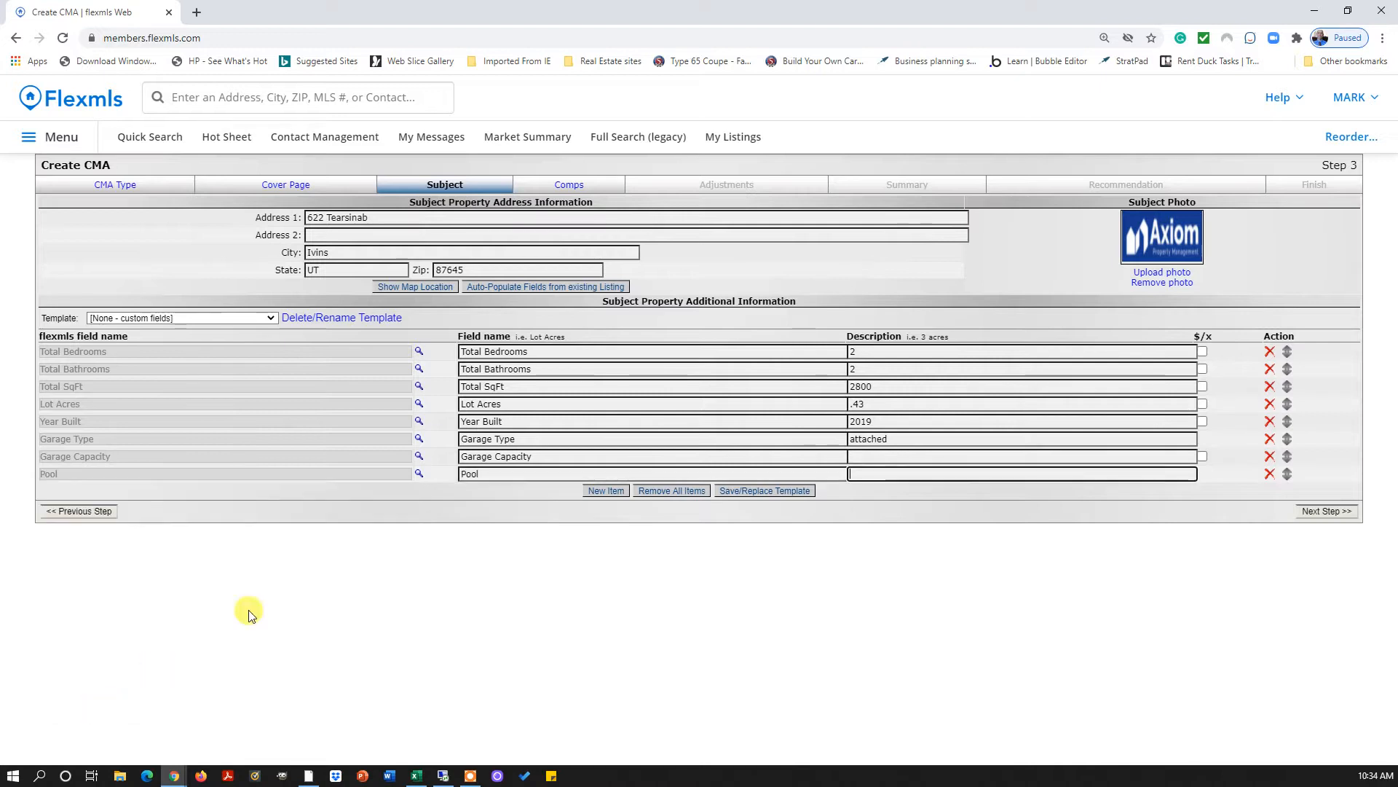
pyautogui.click(602, 490)
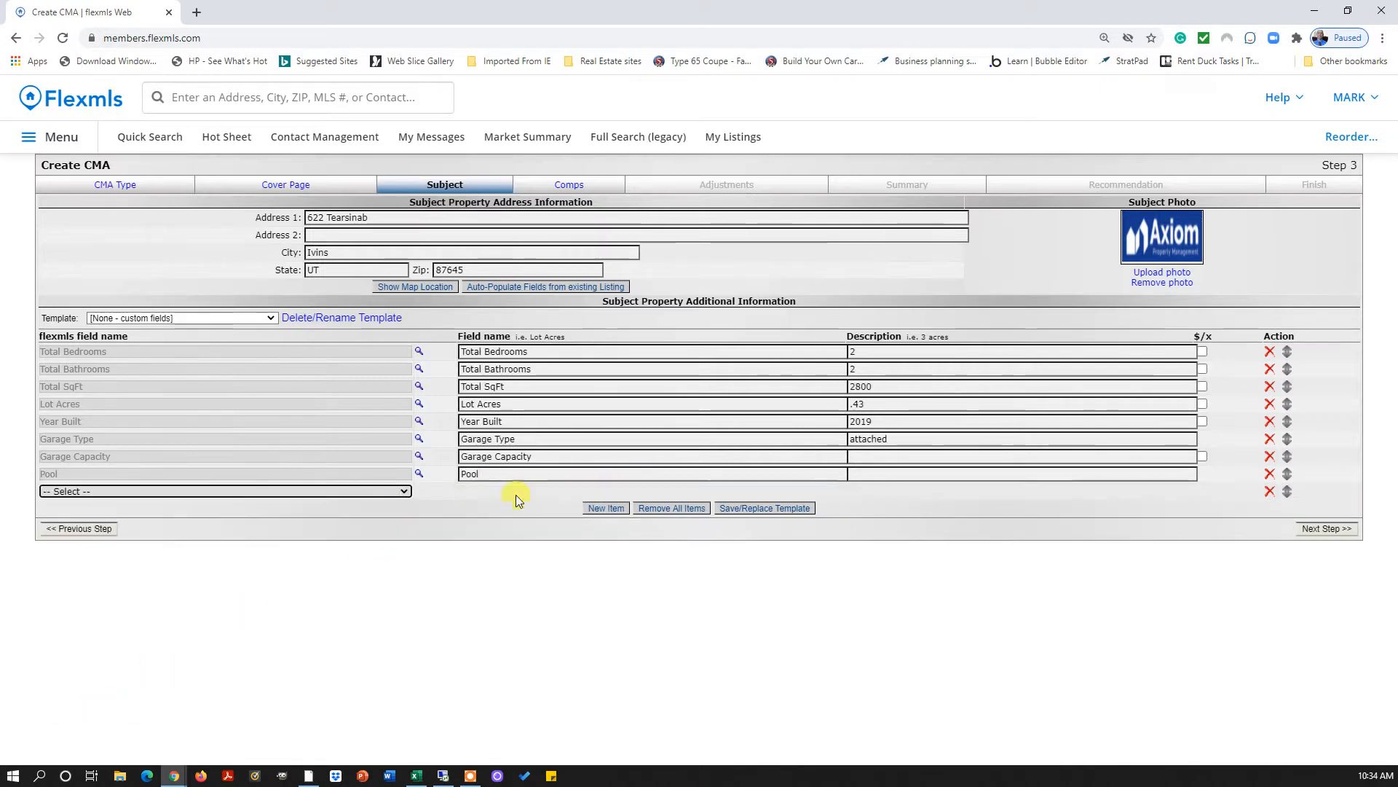
# Set the blank row's field to Inclusions/Features: Elevator
pyautogui.click(405, 492)
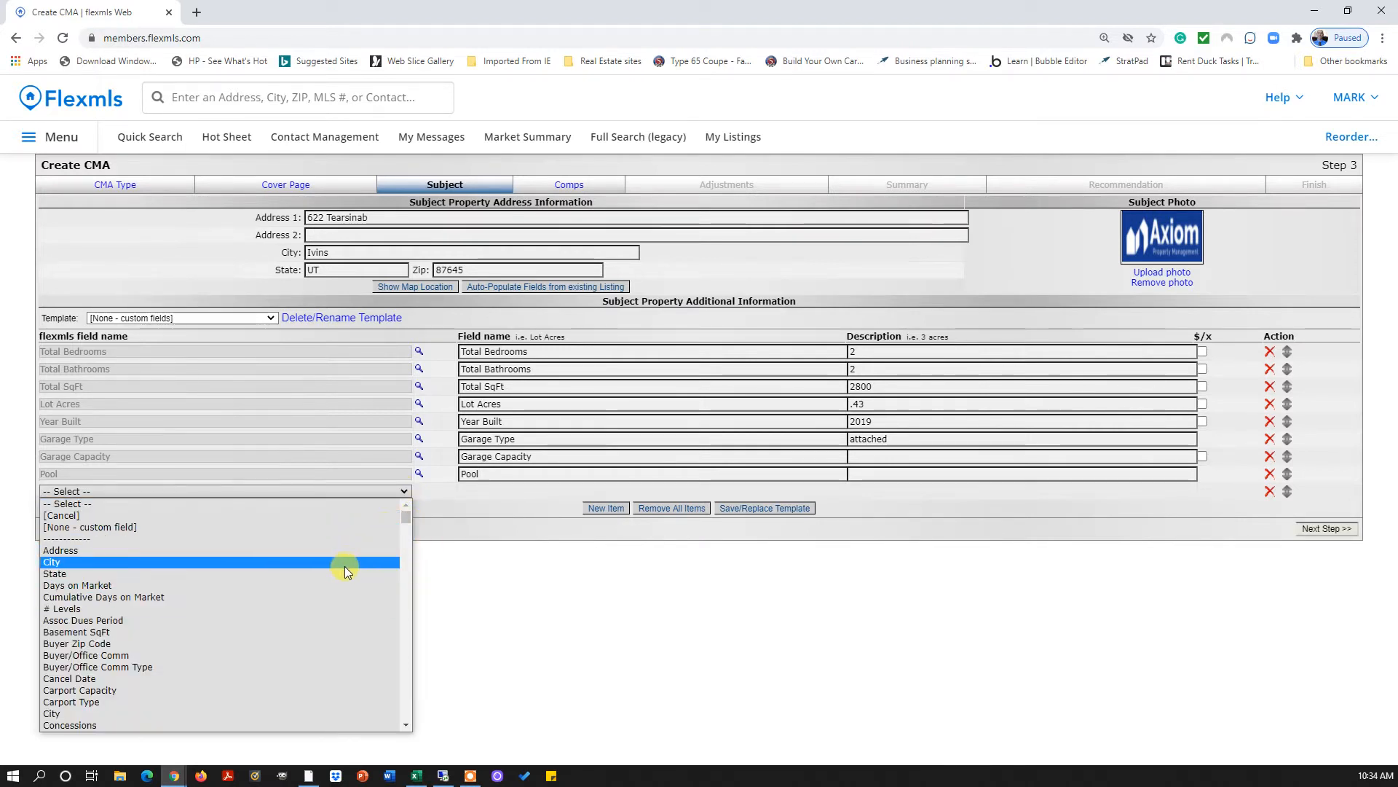
pyautogui.moveTo(405, 519); pyautogui.dragTo(398, 537)
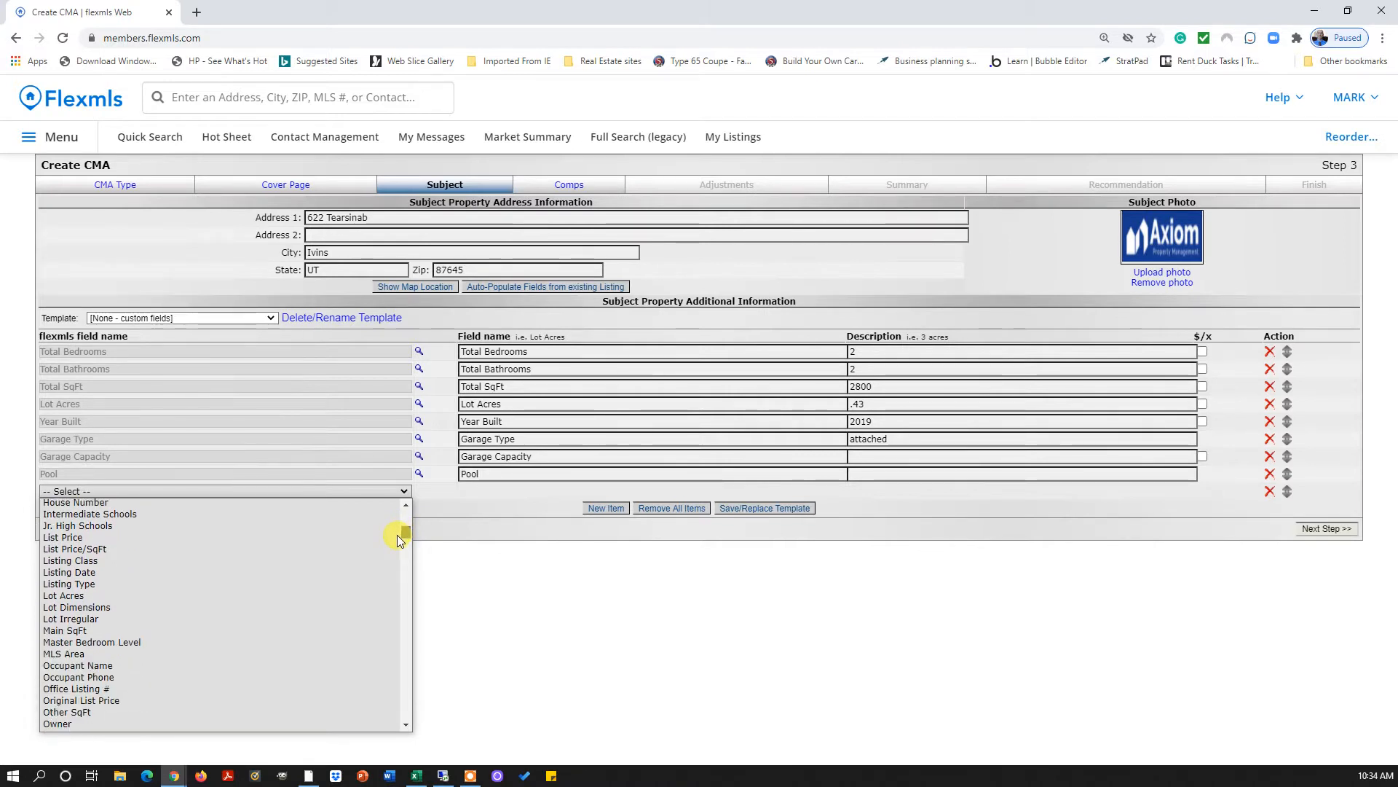
pyautogui.moveTo(396, 536); pyautogui.dragTo(391, 555)
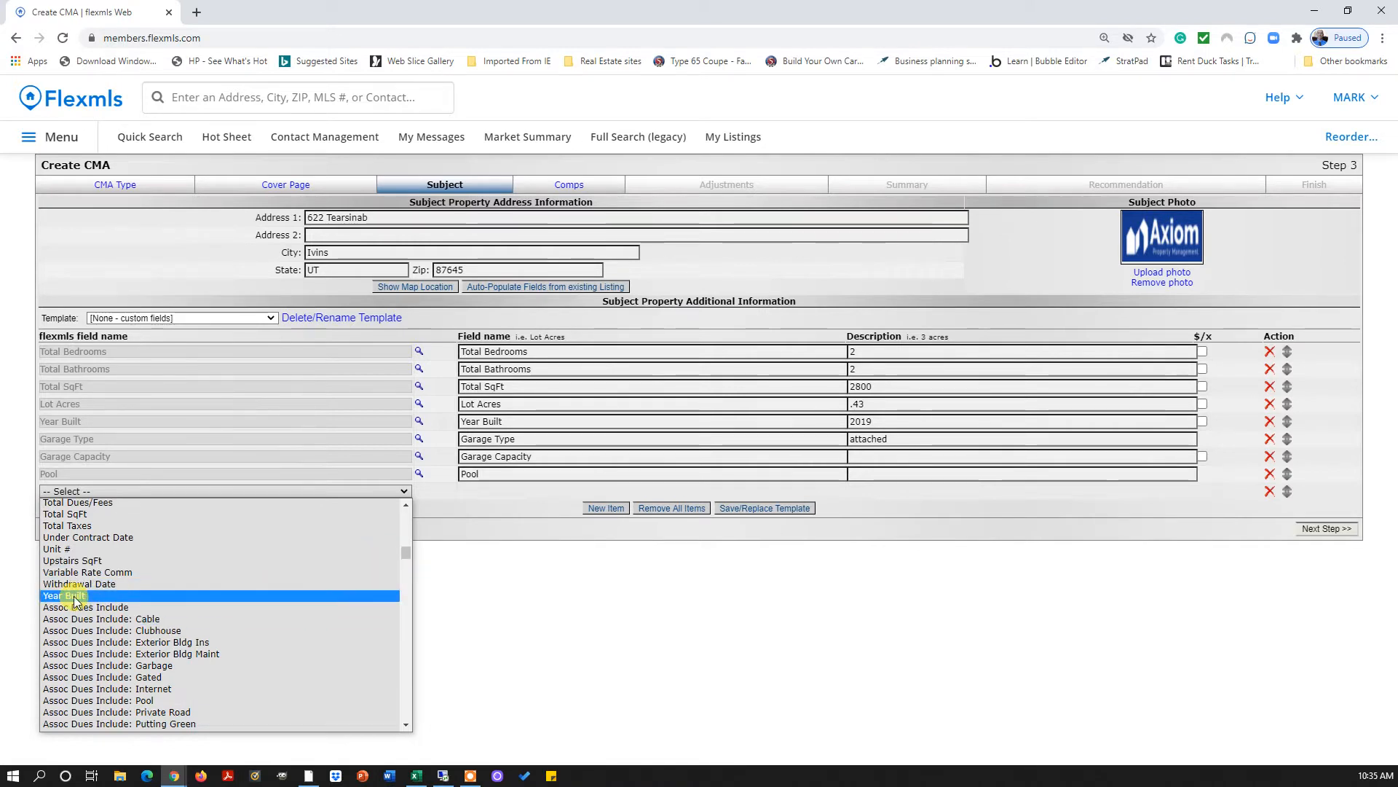
pyautogui.moveTo(402, 558); pyautogui.dragTo(390, 640)
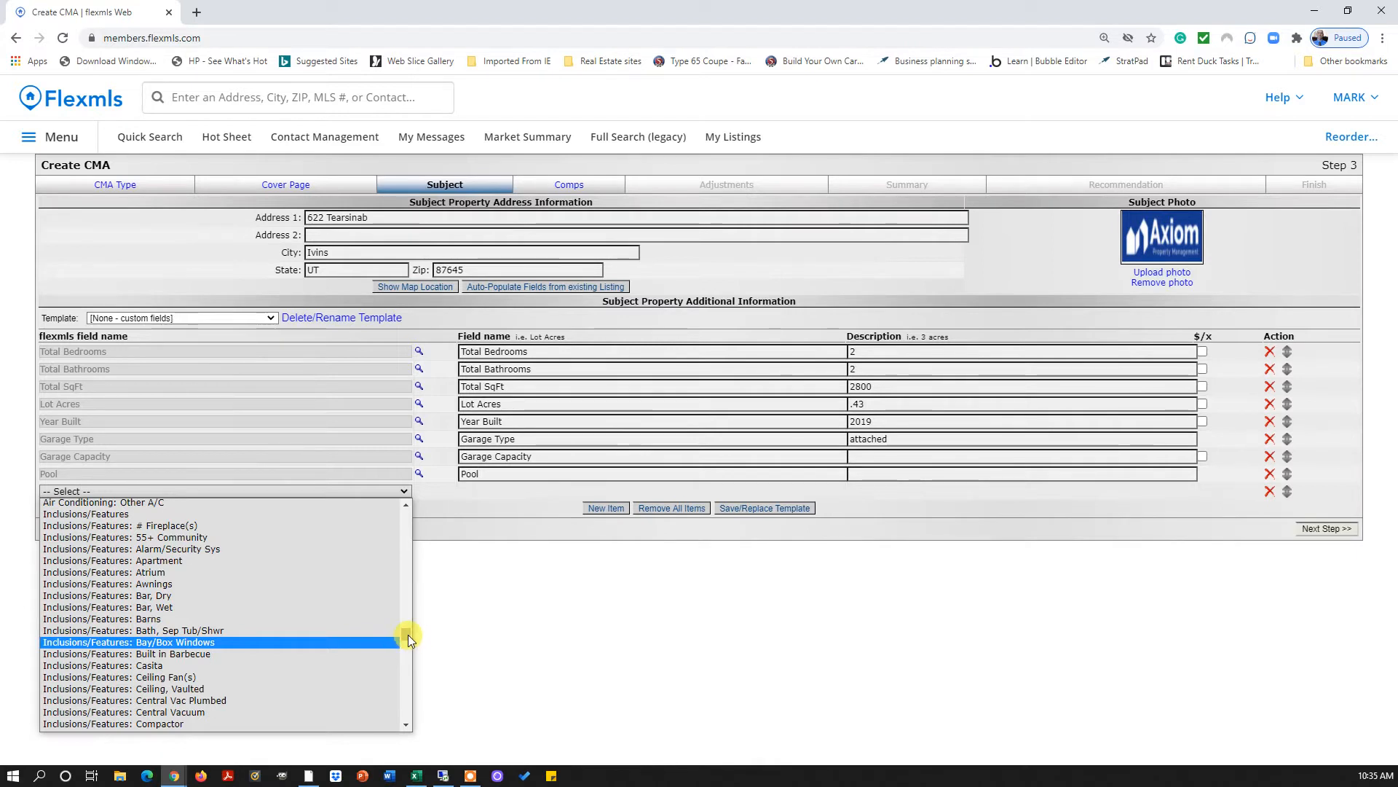
pyautogui.moveTo(408, 635); pyautogui.dragTo(403, 640)
pyautogui.scroll(-3, 404, 641)
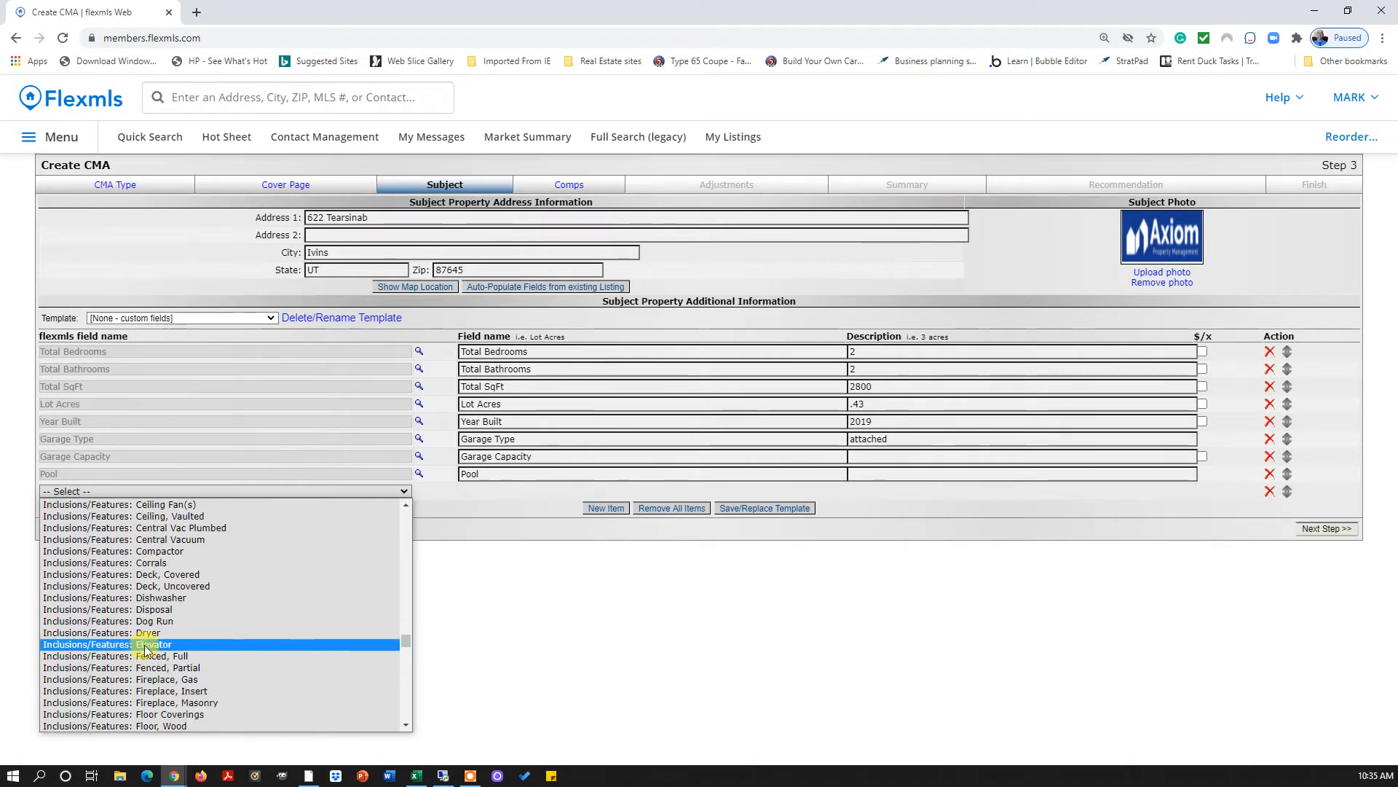
pyautogui.click(128, 645)
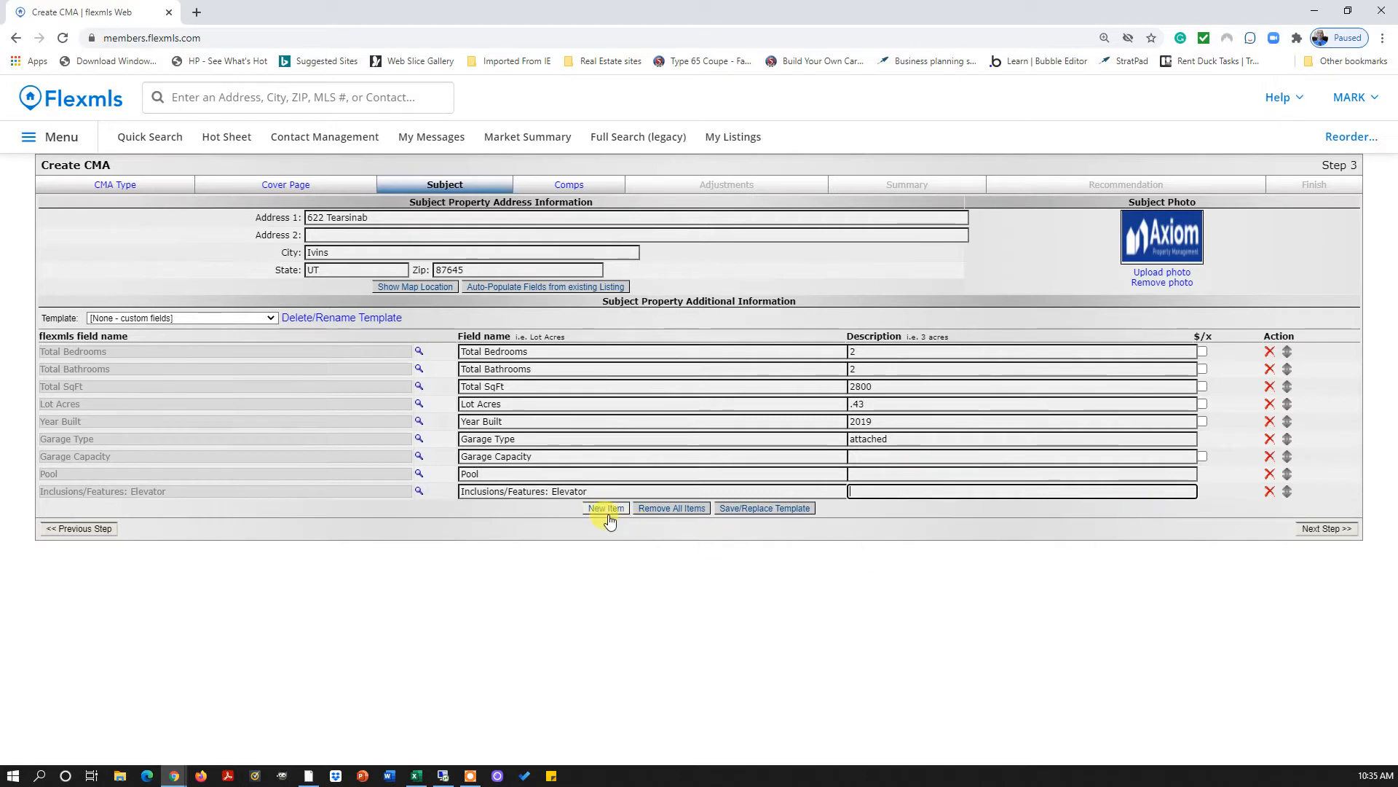
pyautogui.moveTo(881, 351); pyautogui.dragTo(850, 368)
# Clear the bedroom description, make Lot Acres read '.43 acres', and set Garage Capacity to 3
pyautogui.press('BackSpace')
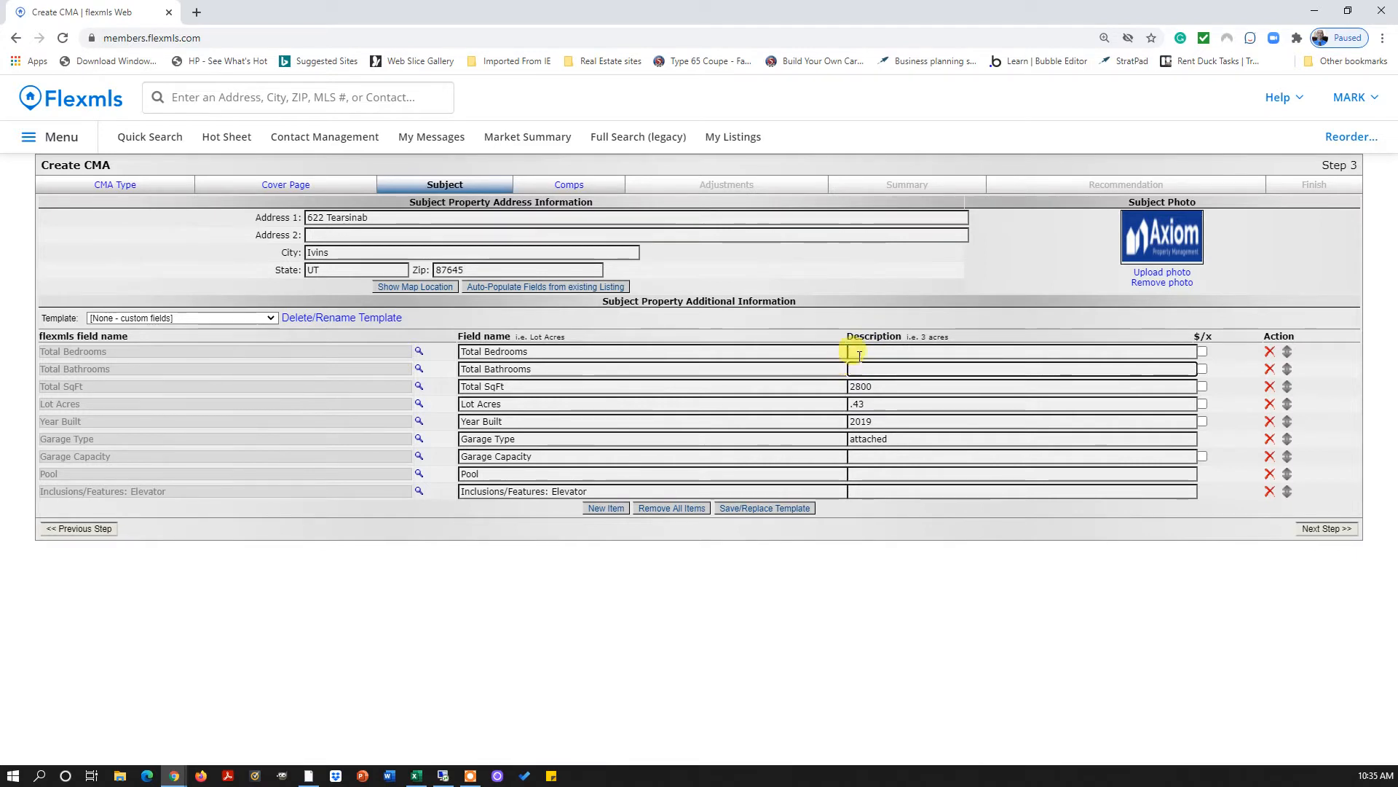
pyautogui.click(869, 404)
pyautogui.write('acres')
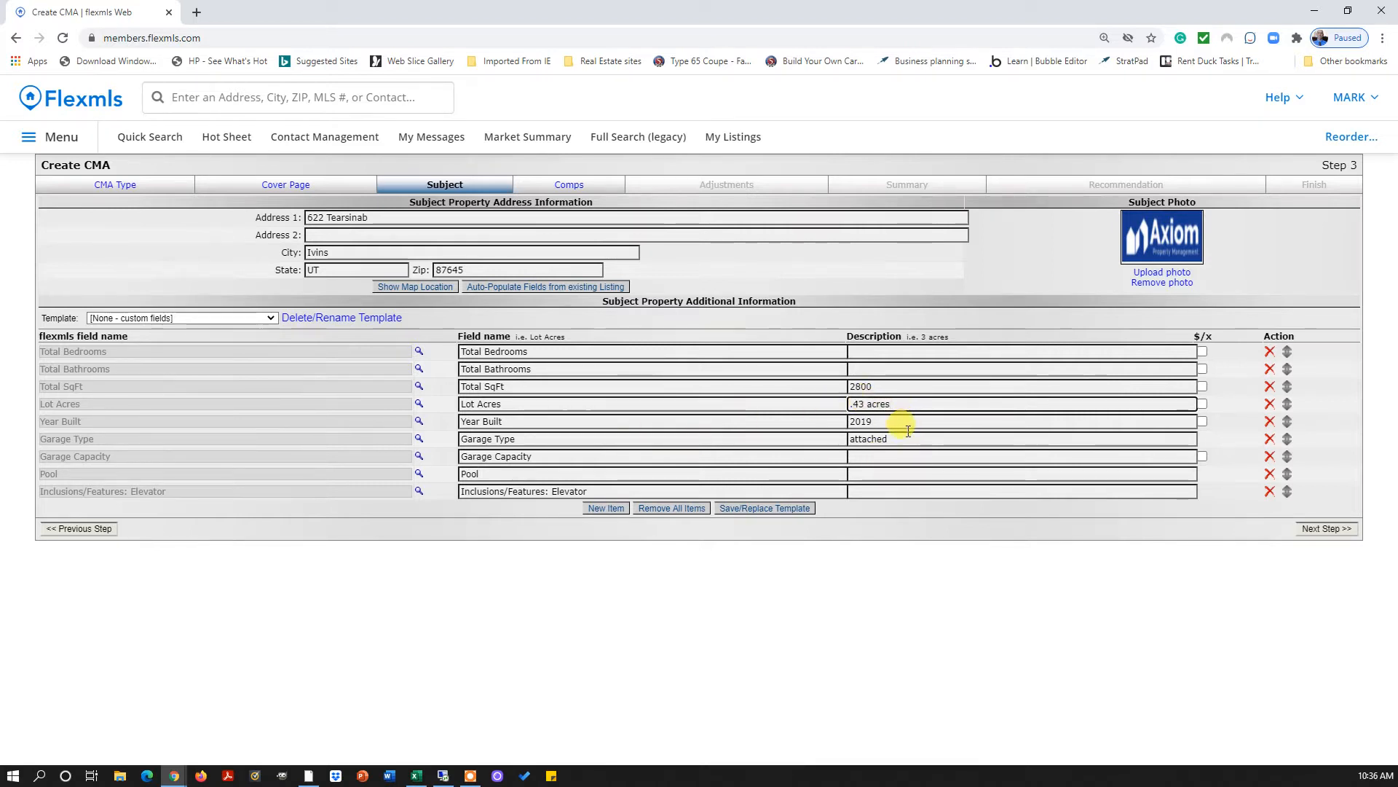
pyautogui.click(882, 457)
pyautogui.write('3')
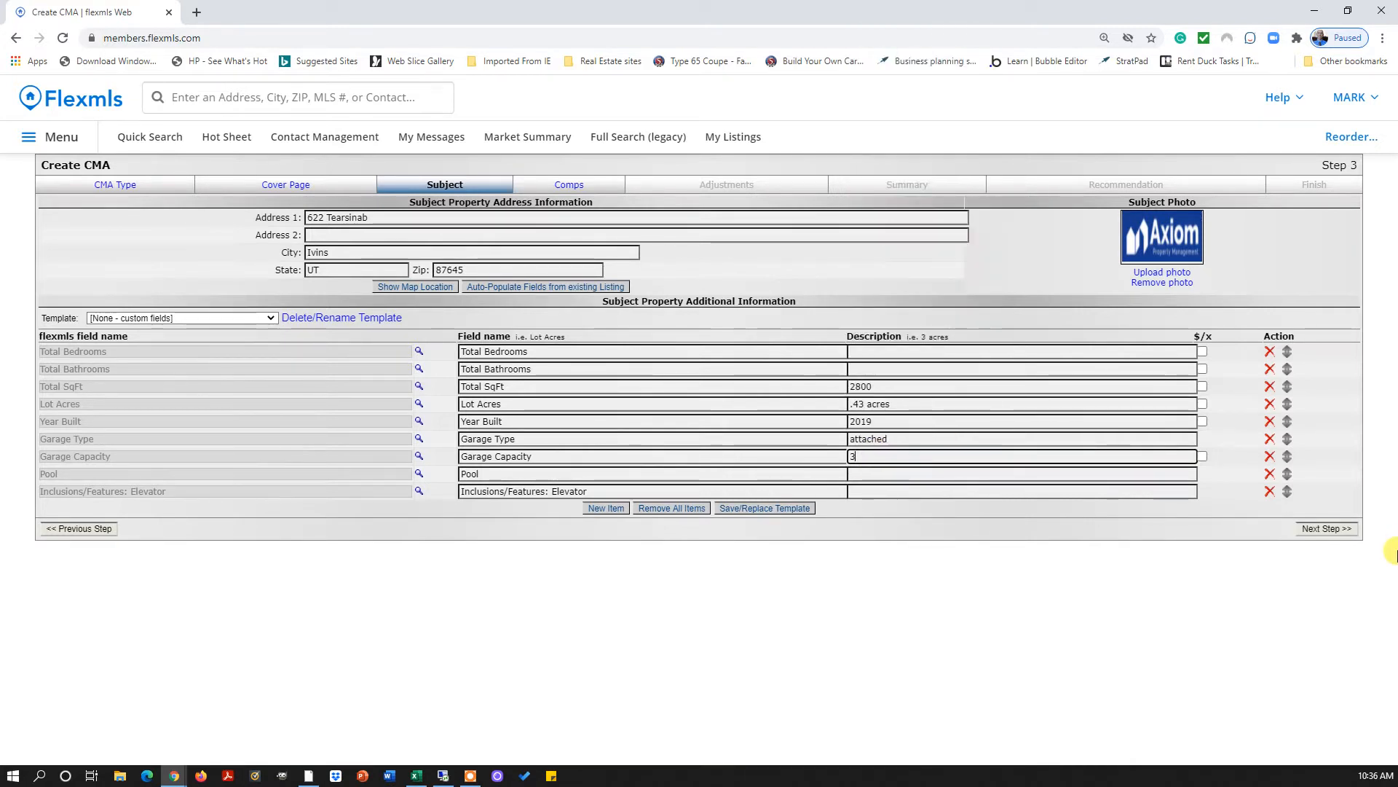
pyautogui.click(1330, 532)
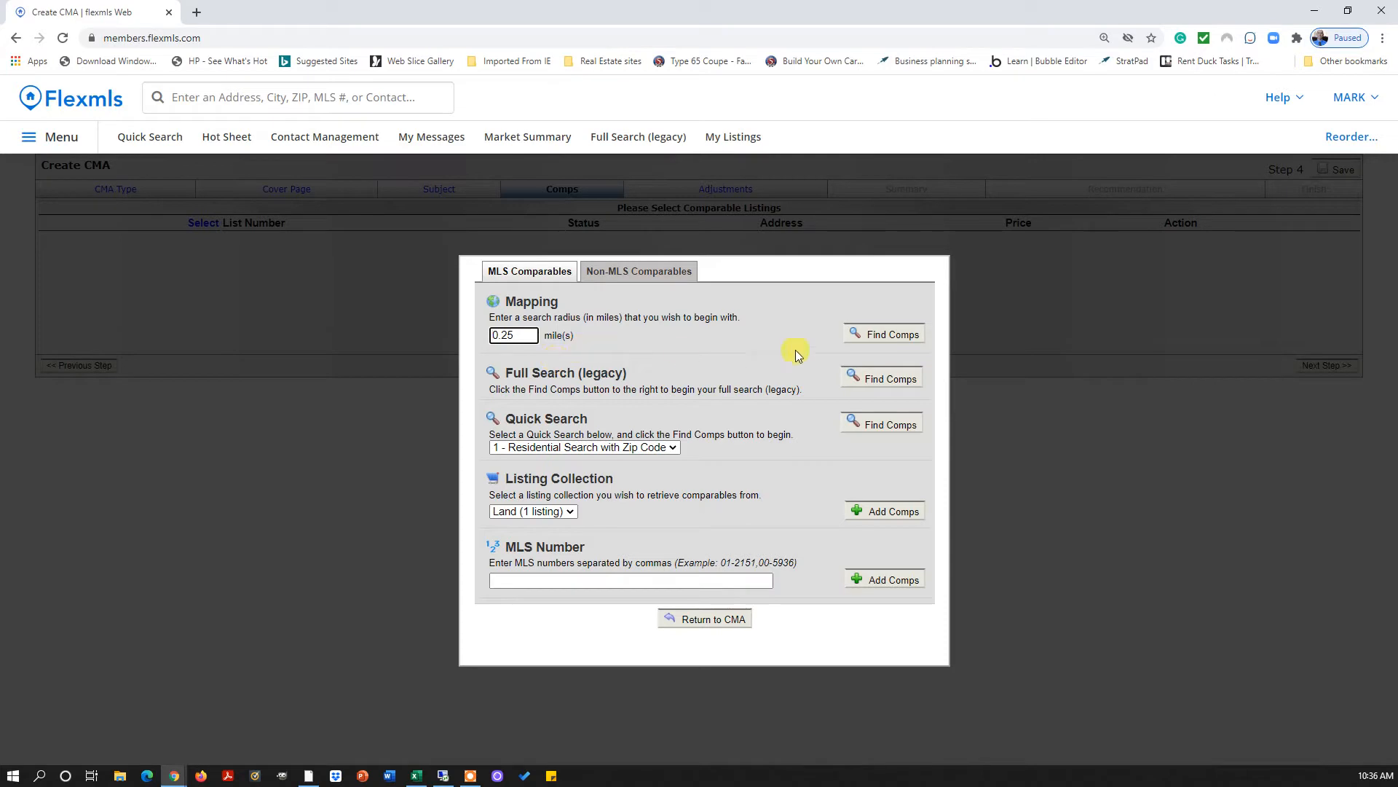
# Run a mapping comp search and return the closed $818,000 listing 20-212275 to the CMA
pyautogui.click(877, 340)
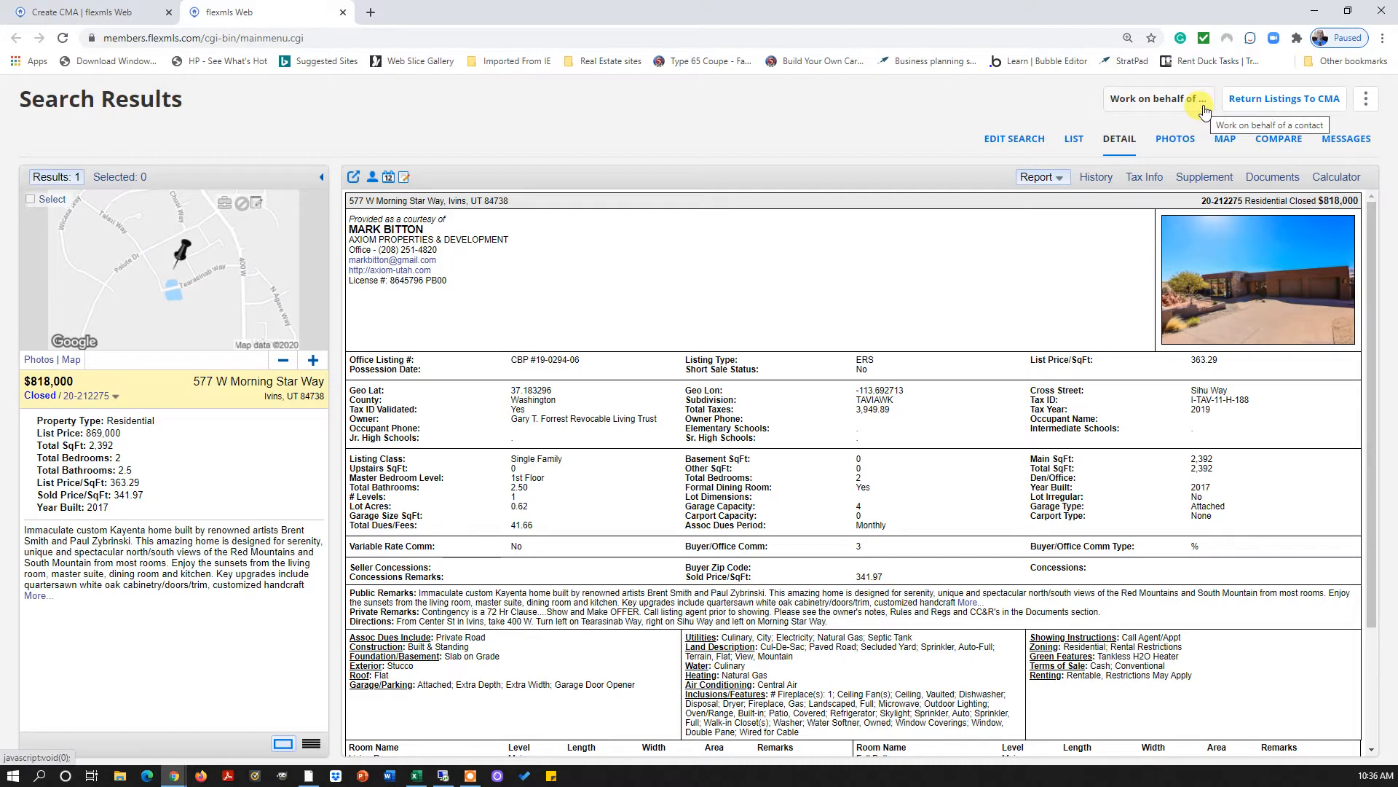
pyautogui.scroll(-2, 796, 377)
pyautogui.scroll(-2, 796, 377)
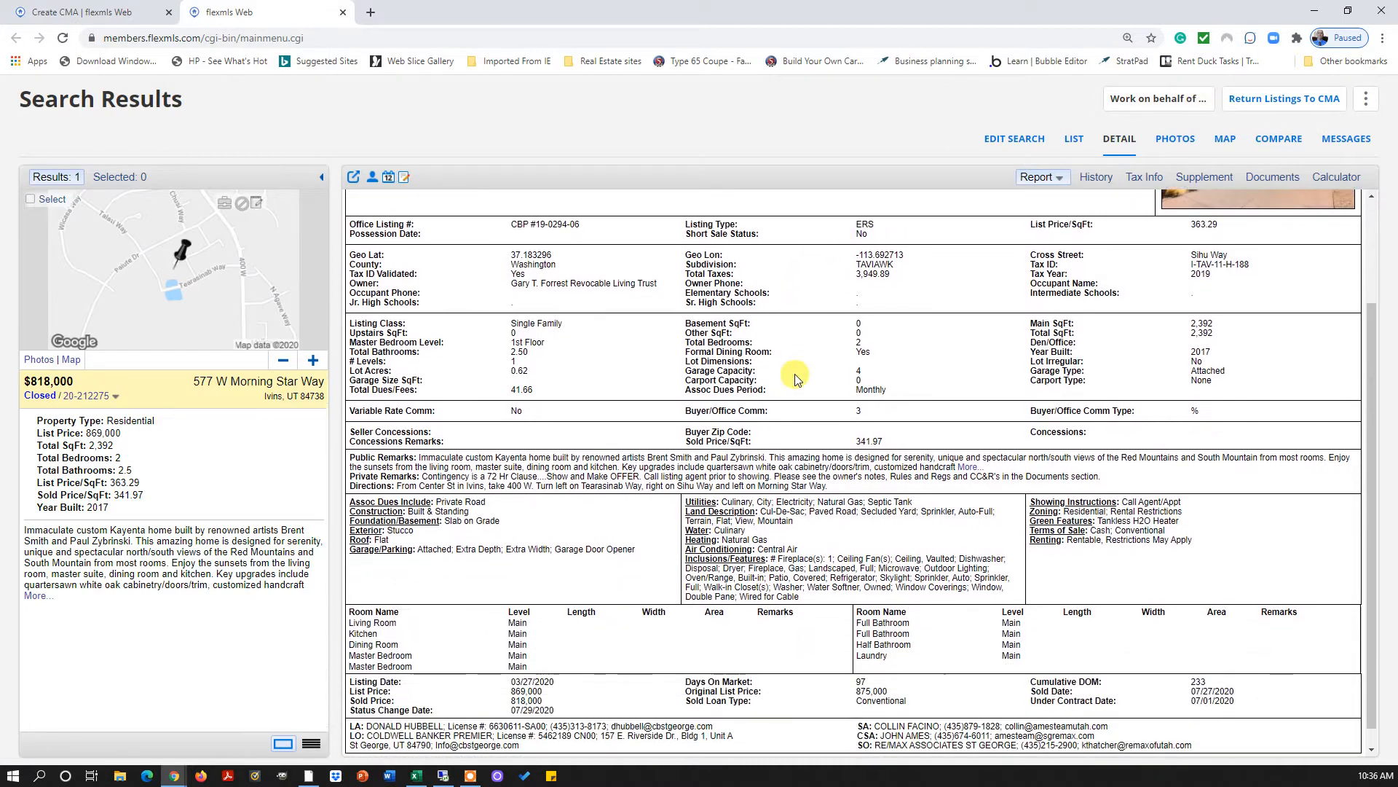
pyautogui.scroll(2, 796, 374)
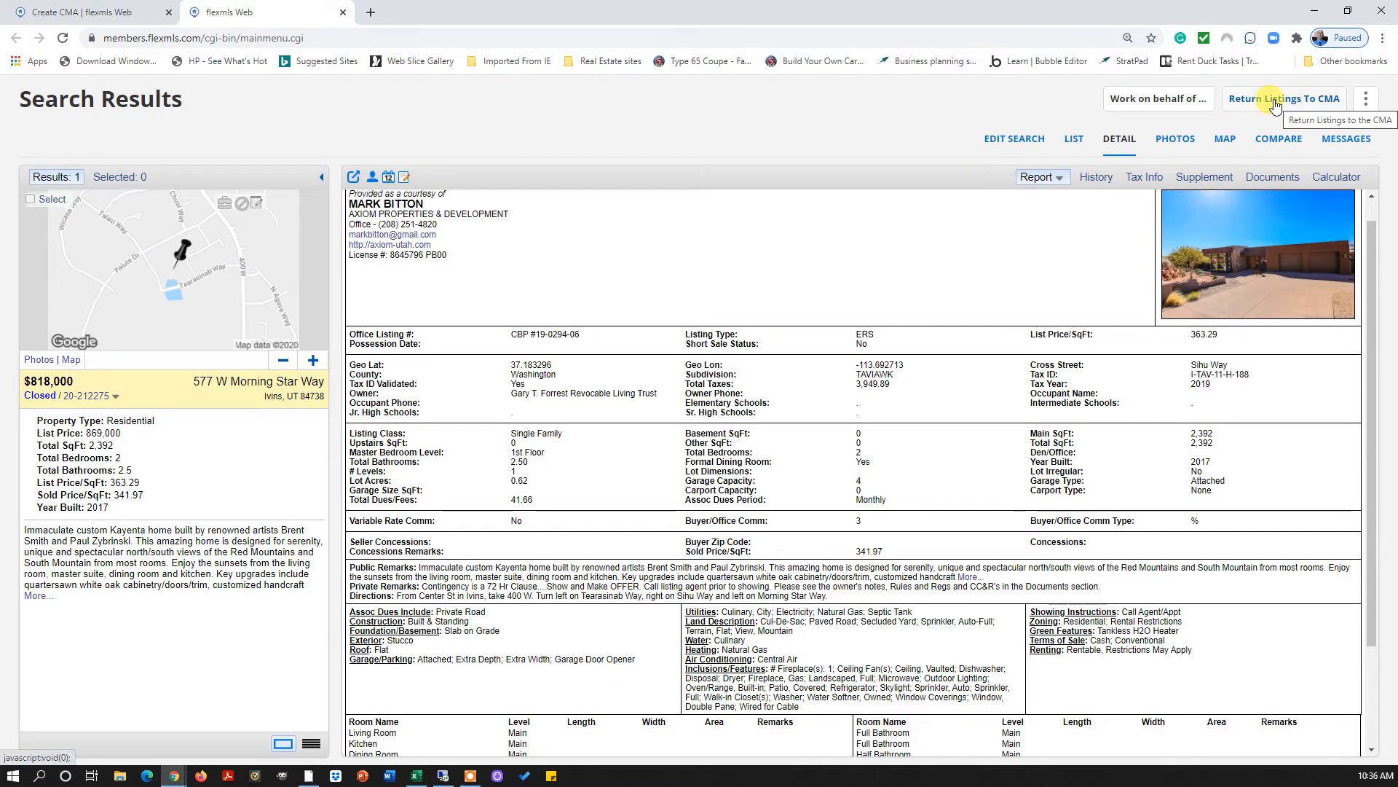
pyautogui.click(1275, 107)
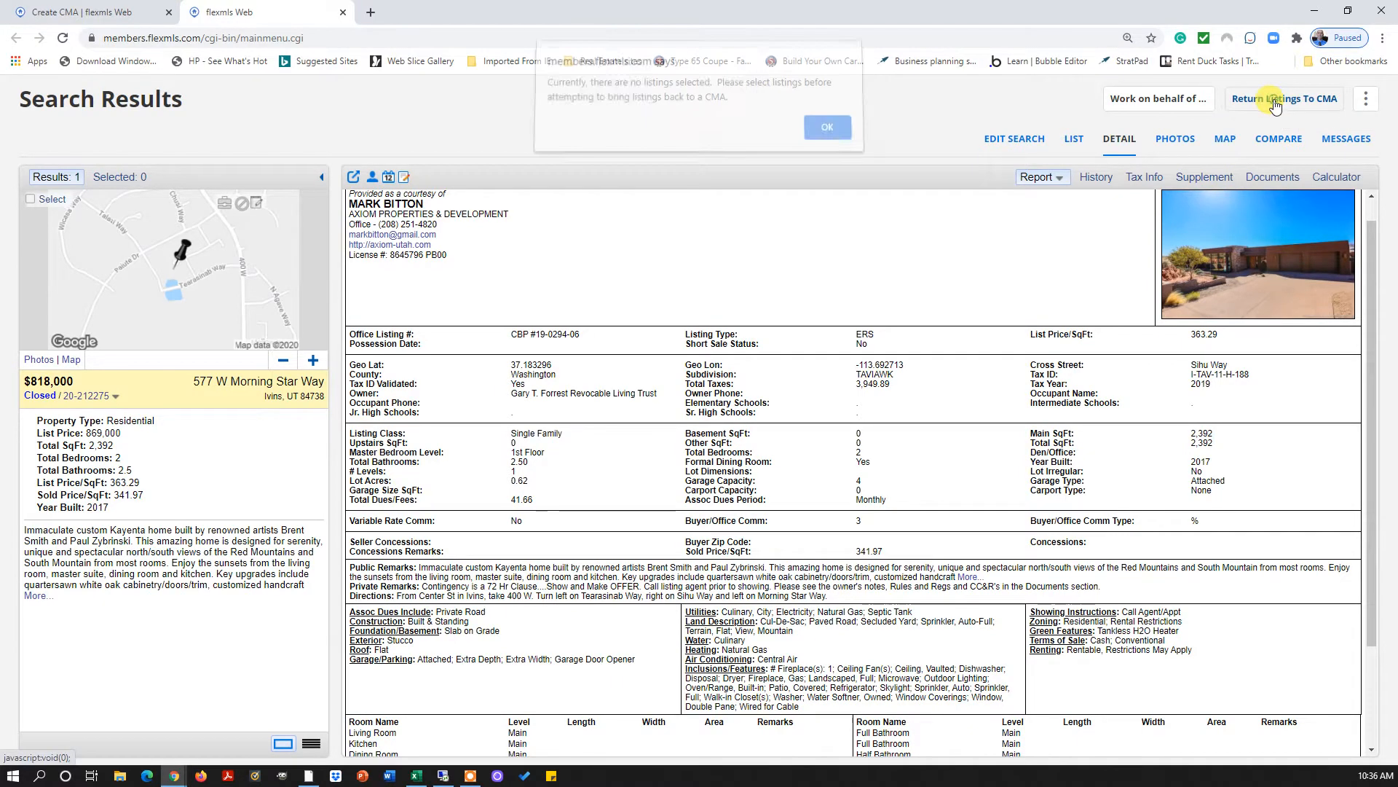
pyautogui.click(827, 134)
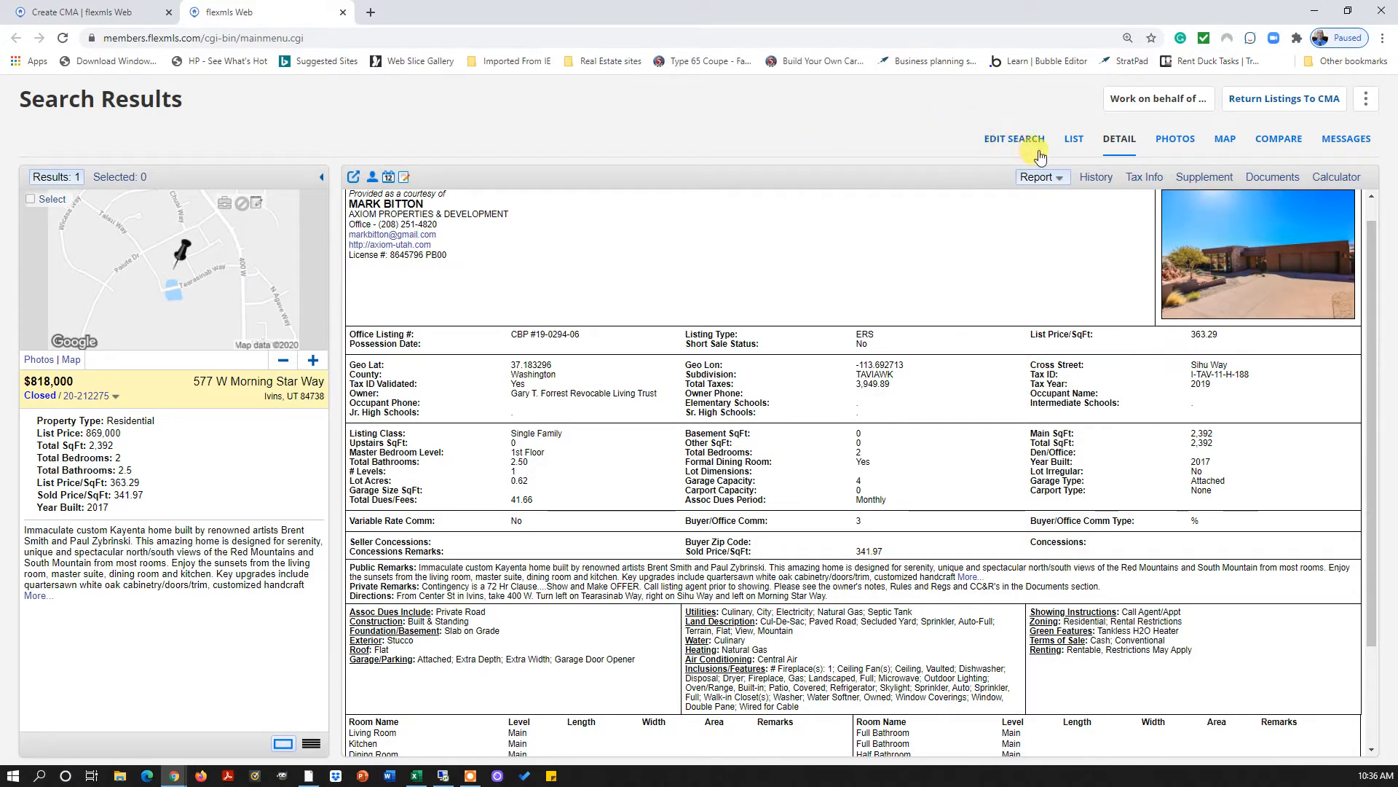
pyautogui.click(30, 201)
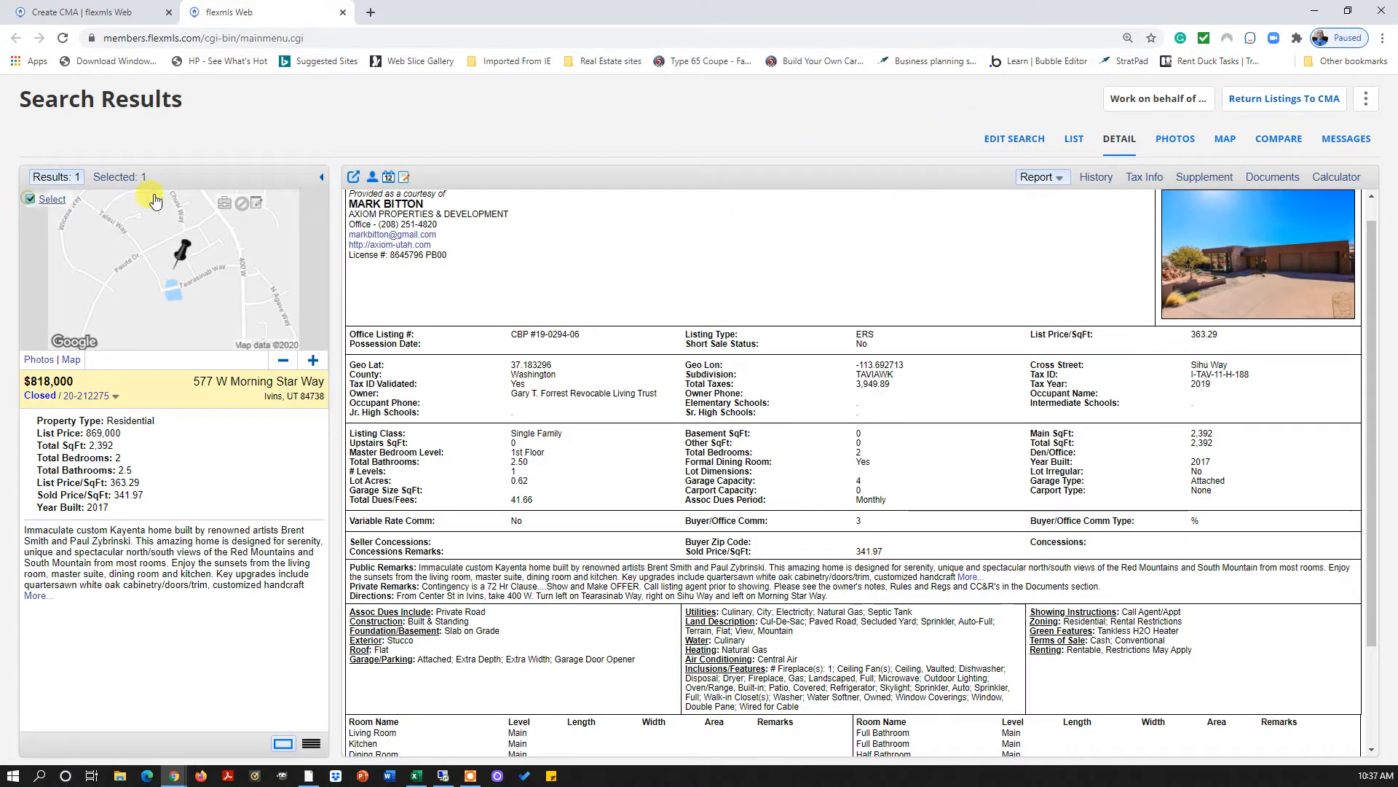
pyautogui.click(1273, 99)
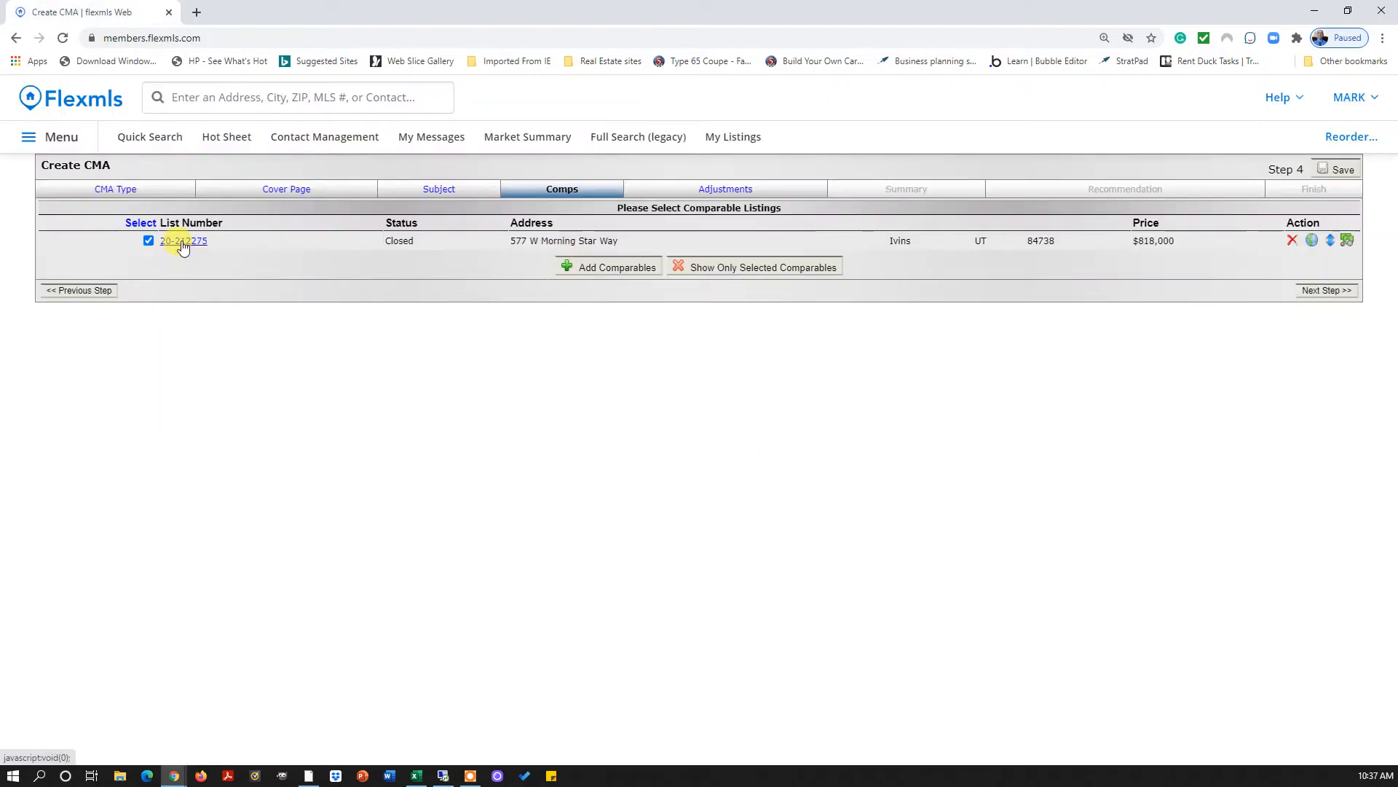
# Run a 0.5-mile comparable map search, dismiss its error and close the failed results tab
pyautogui.click(603, 269)
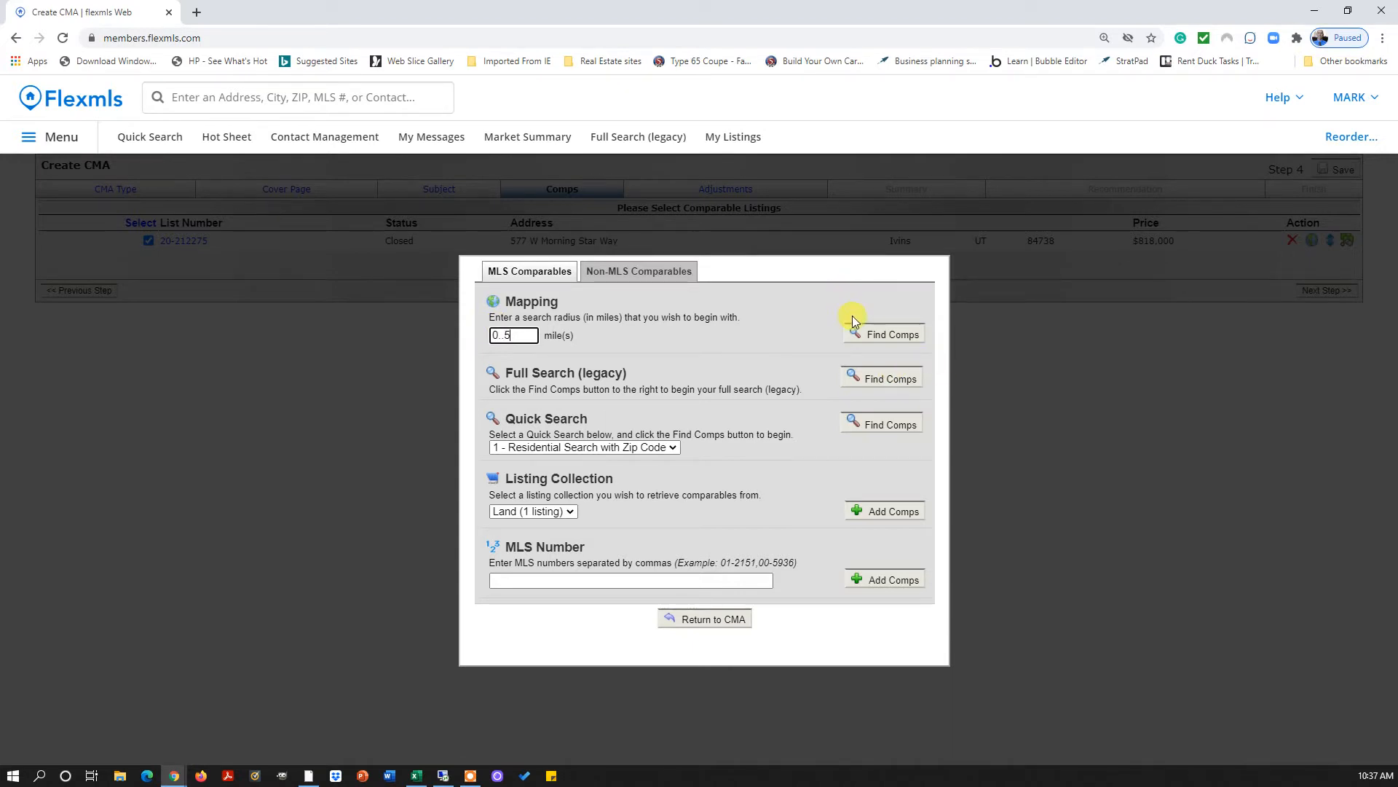
pyautogui.click(874, 334)
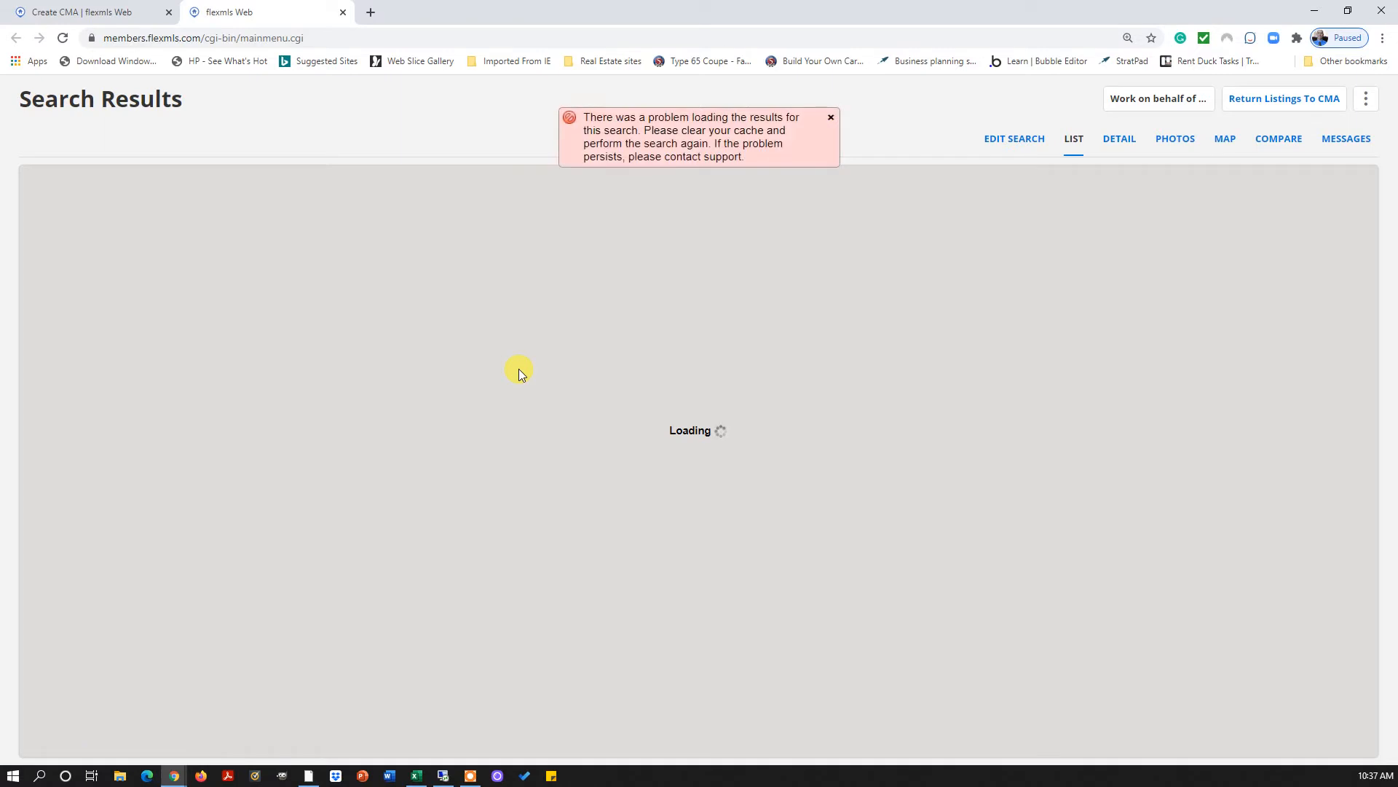
pyautogui.click(832, 121)
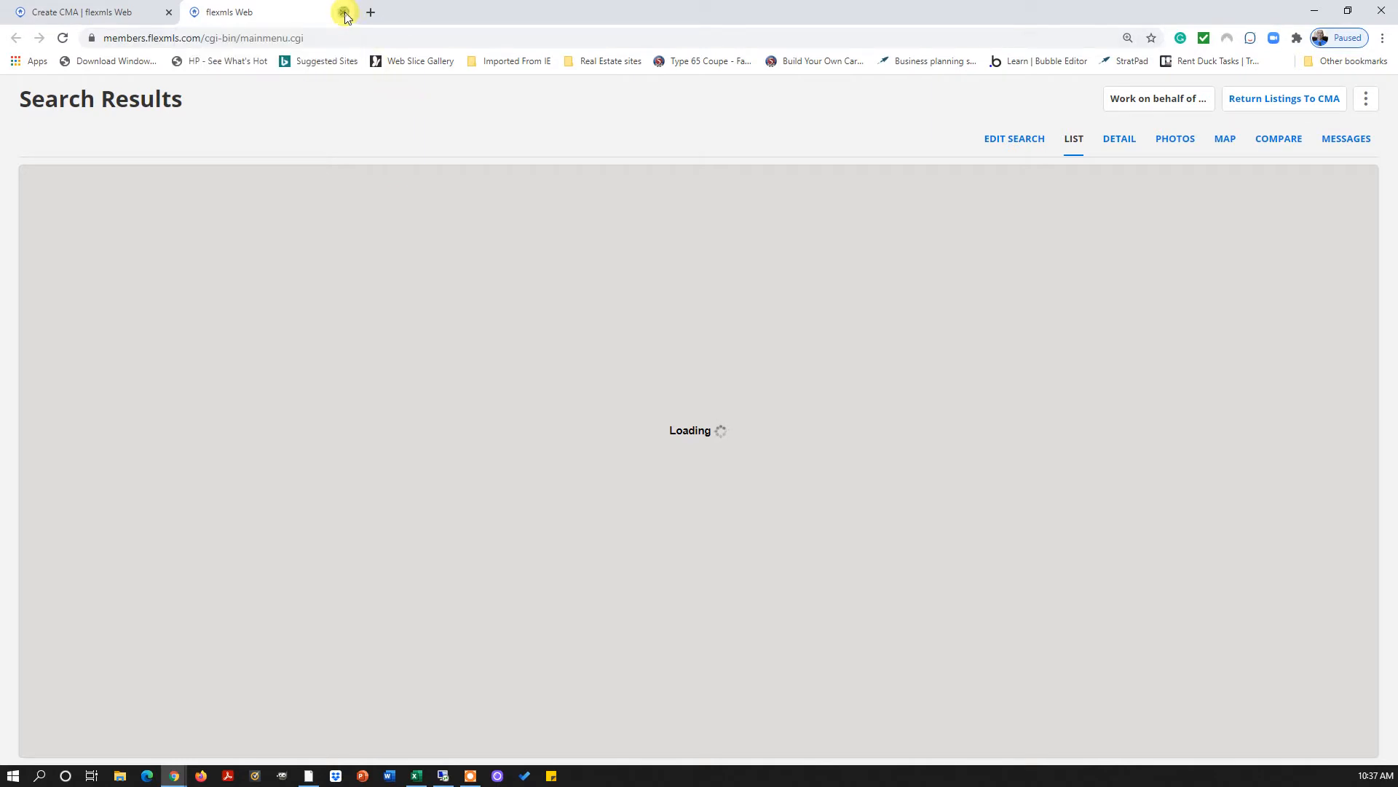
pyautogui.click(343, 12)
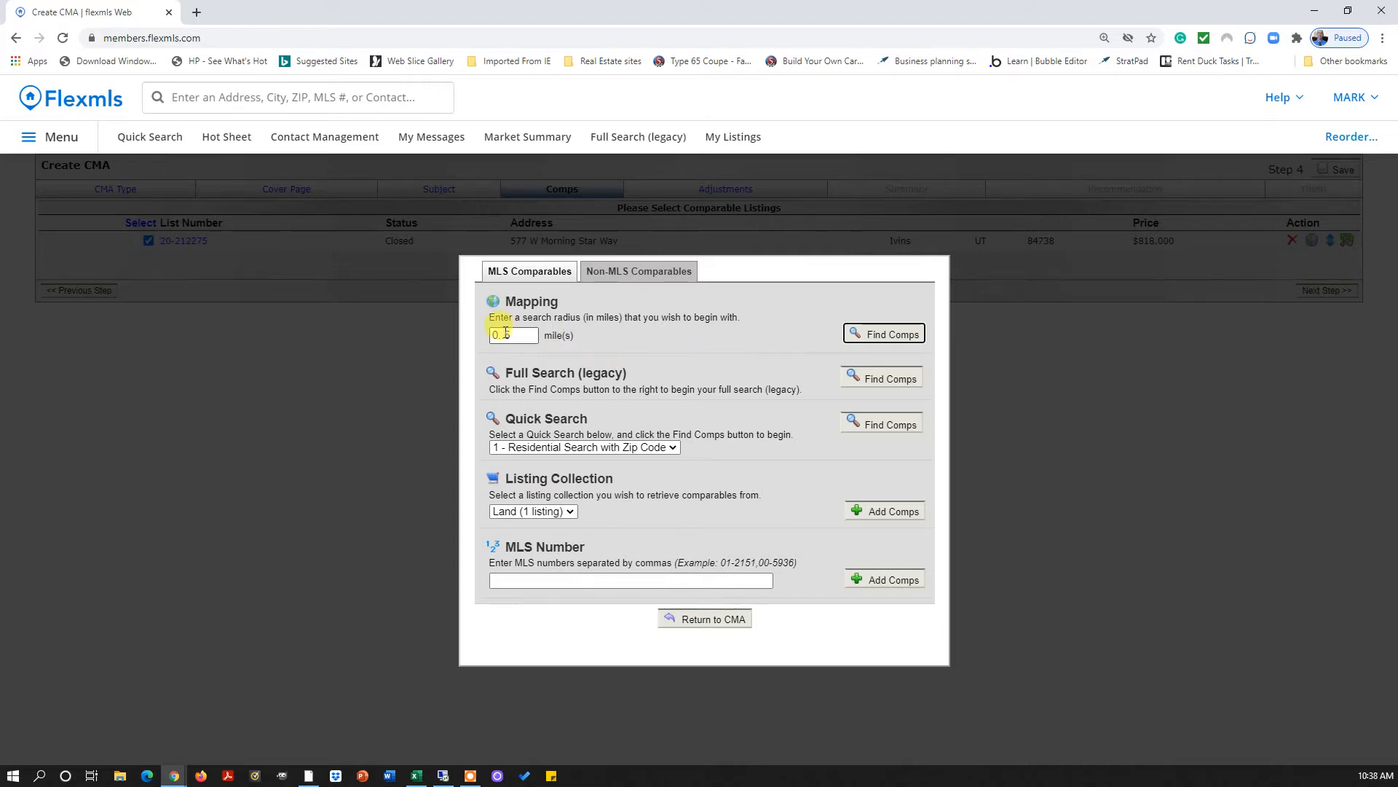
# Rerun the 0.5-mile search and review the four results' detail report and the $818,000 listing's photos
pyautogui.click(534, 339)
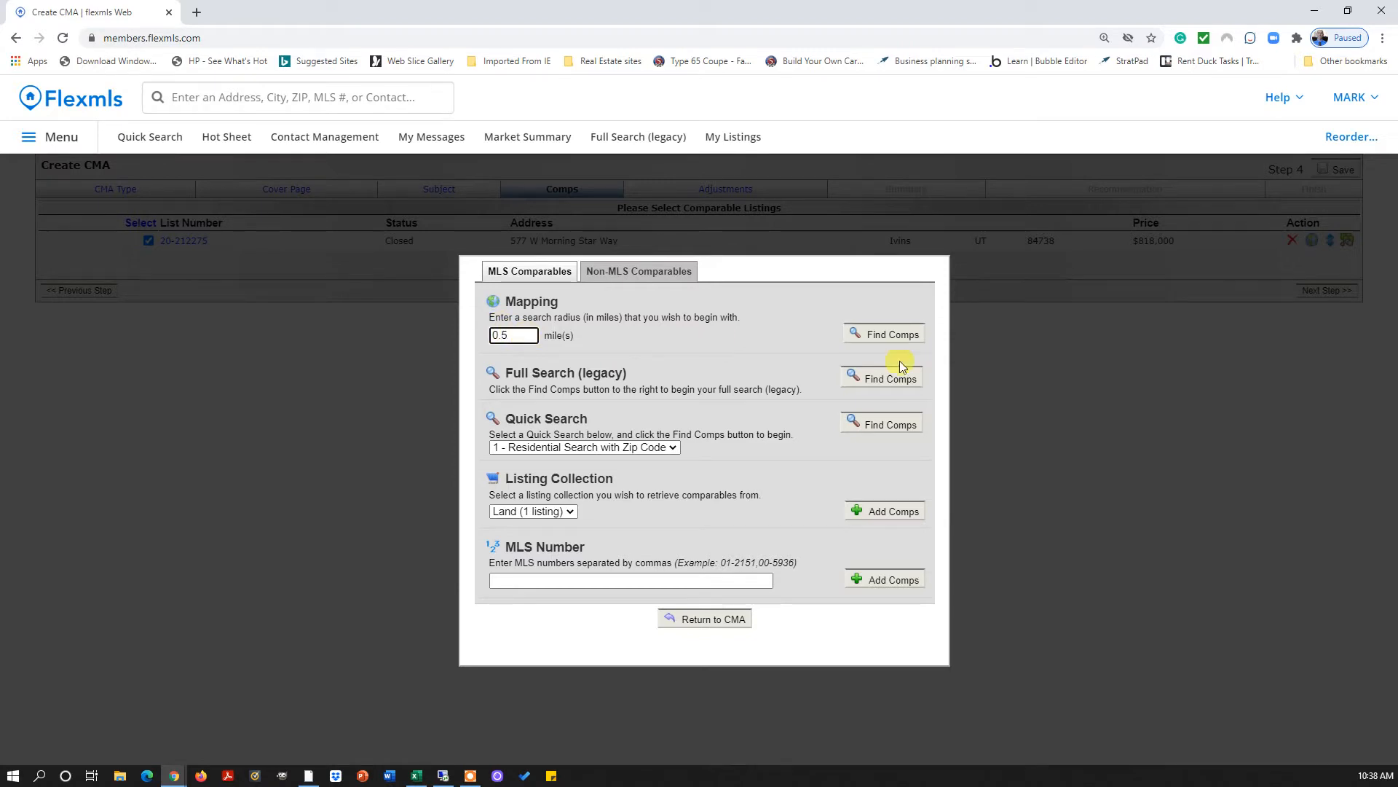
pyautogui.click(899, 333)
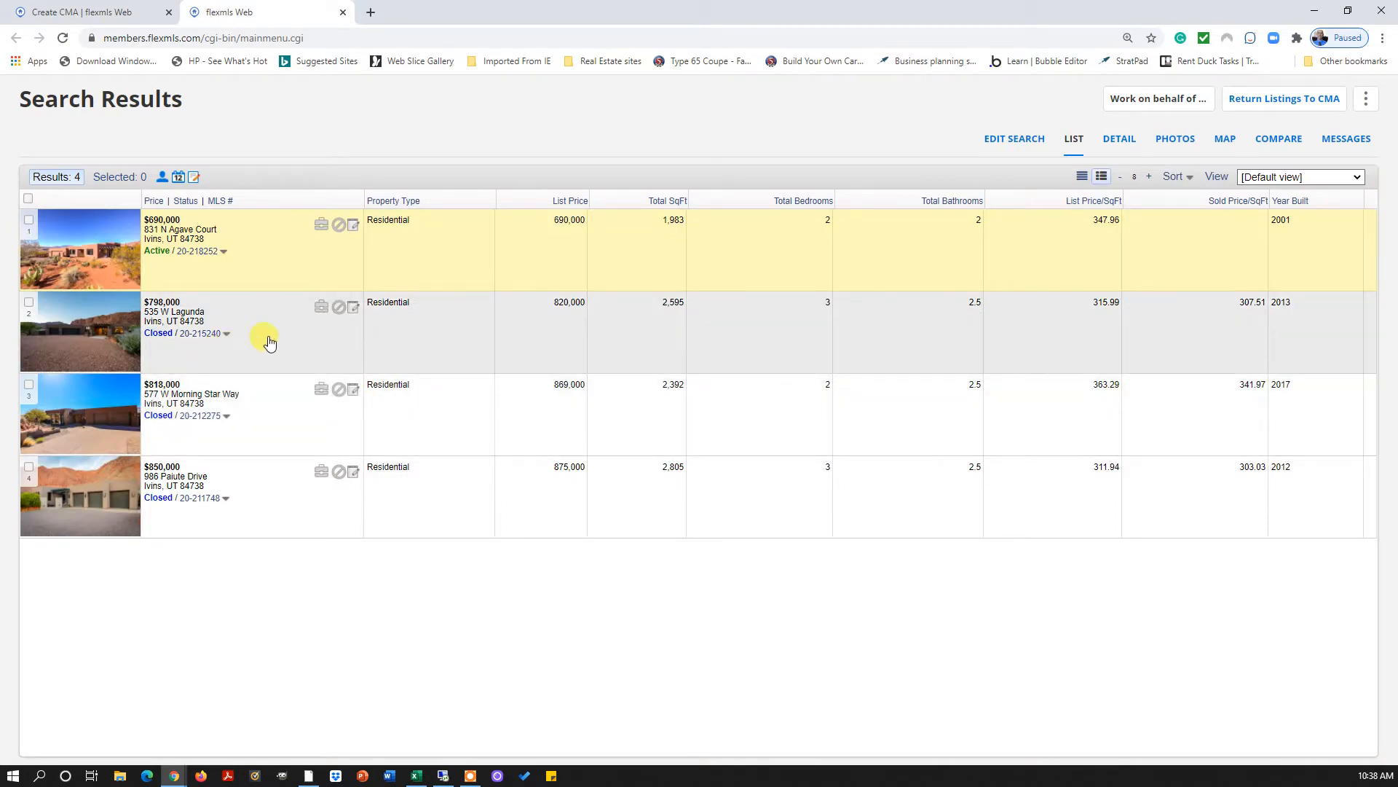
pyautogui.click(1126, 143)
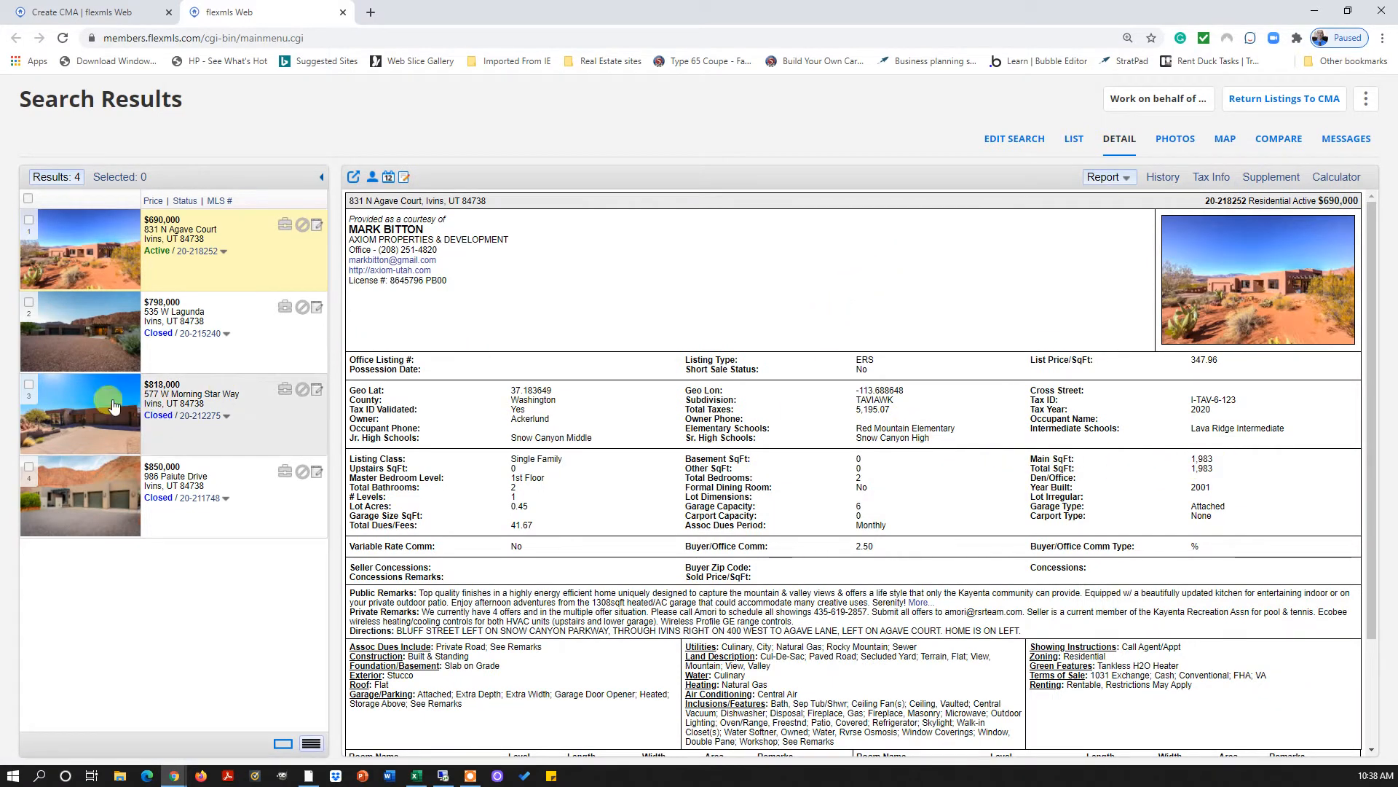
pyautogui.click(109, 398)
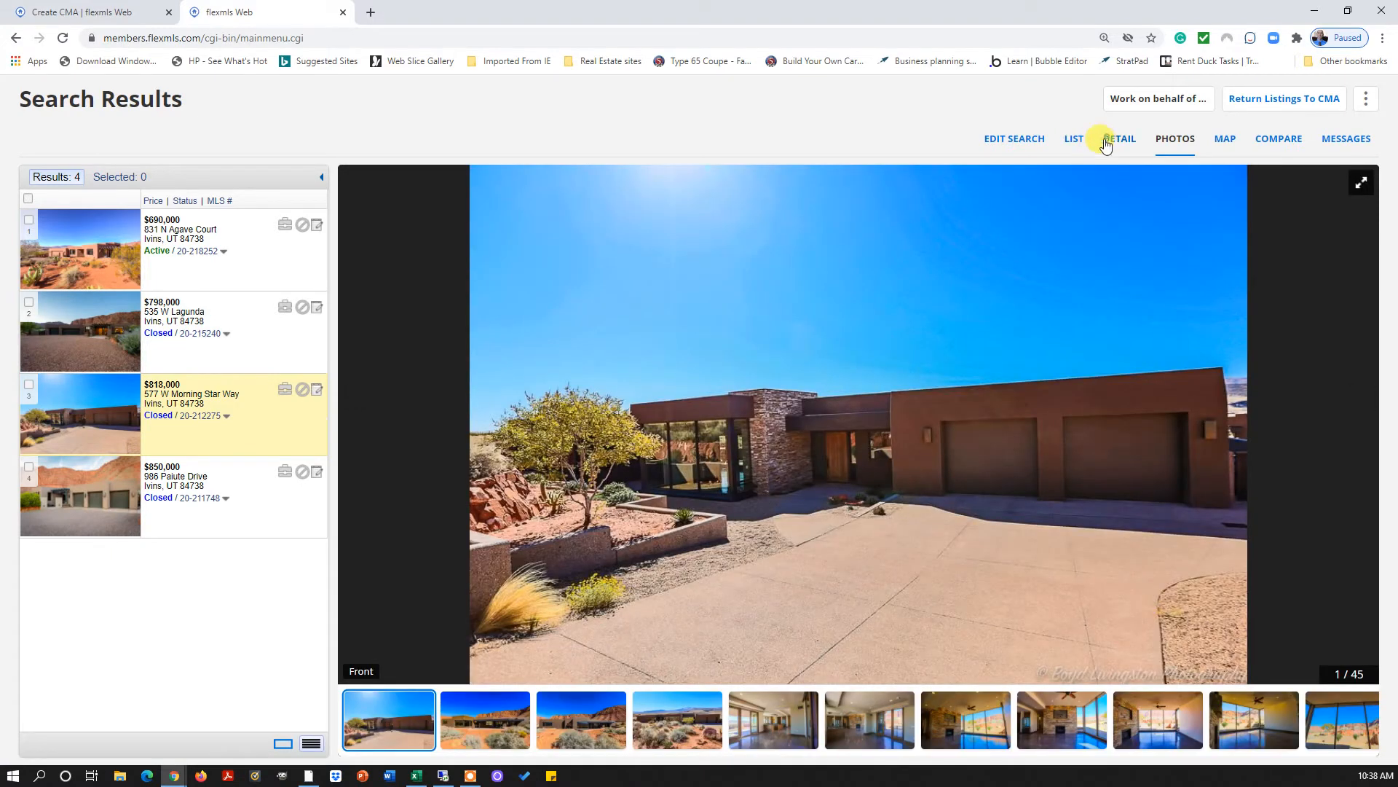
pyautogui.click(1114, 140)
pyautogui.click(1074, 140)
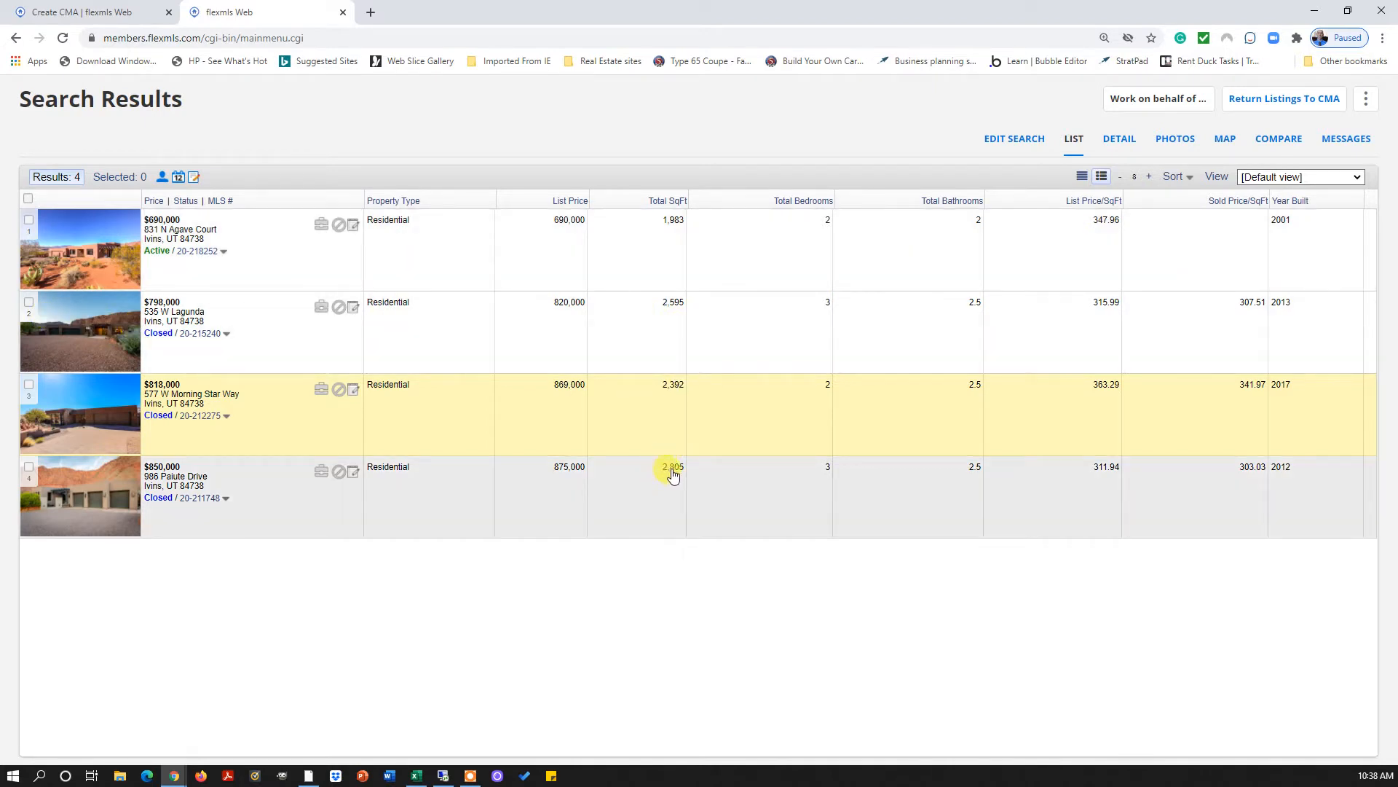
# Select the $850,000 and $798,000 listings and return them to the CMA
pyautogui.click(28, 467)
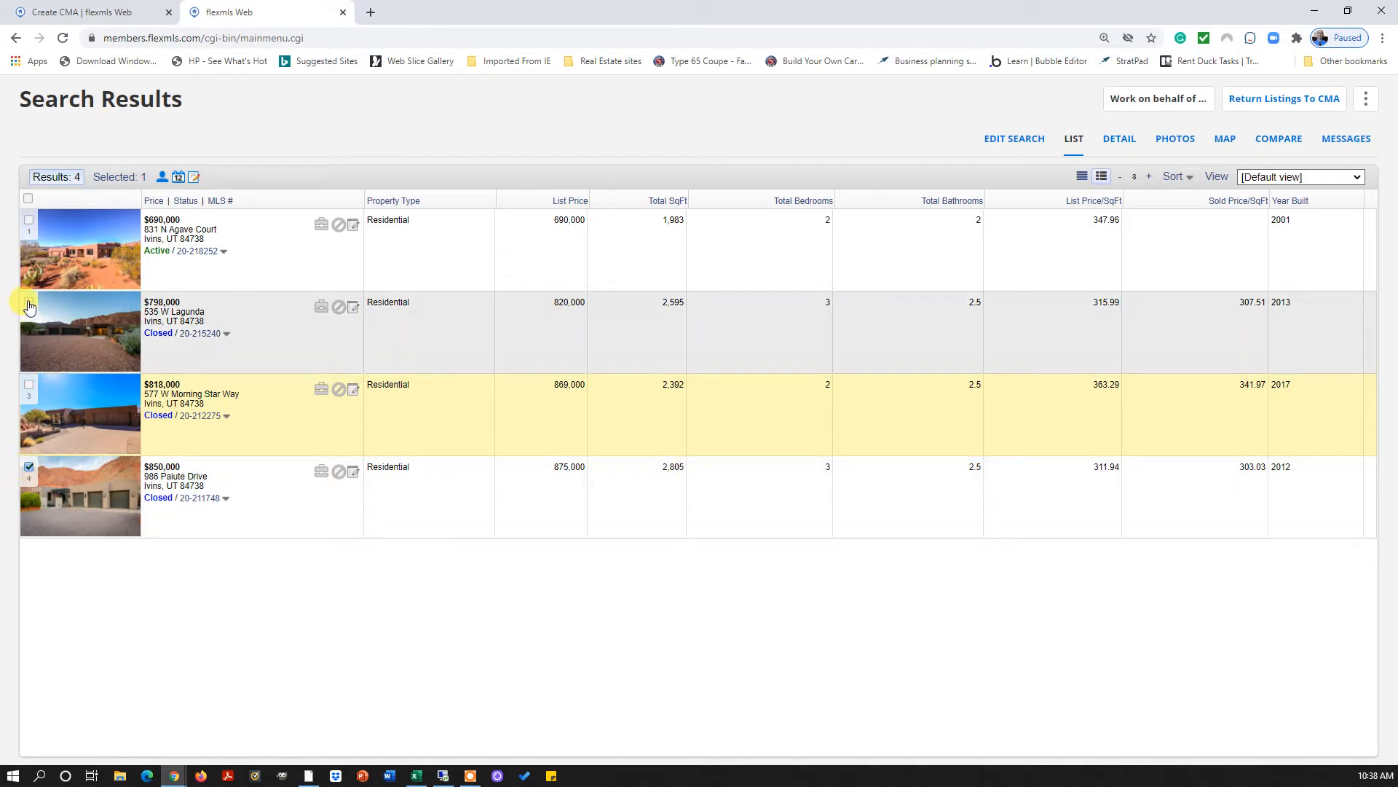
pyautogui.click(29, 302)
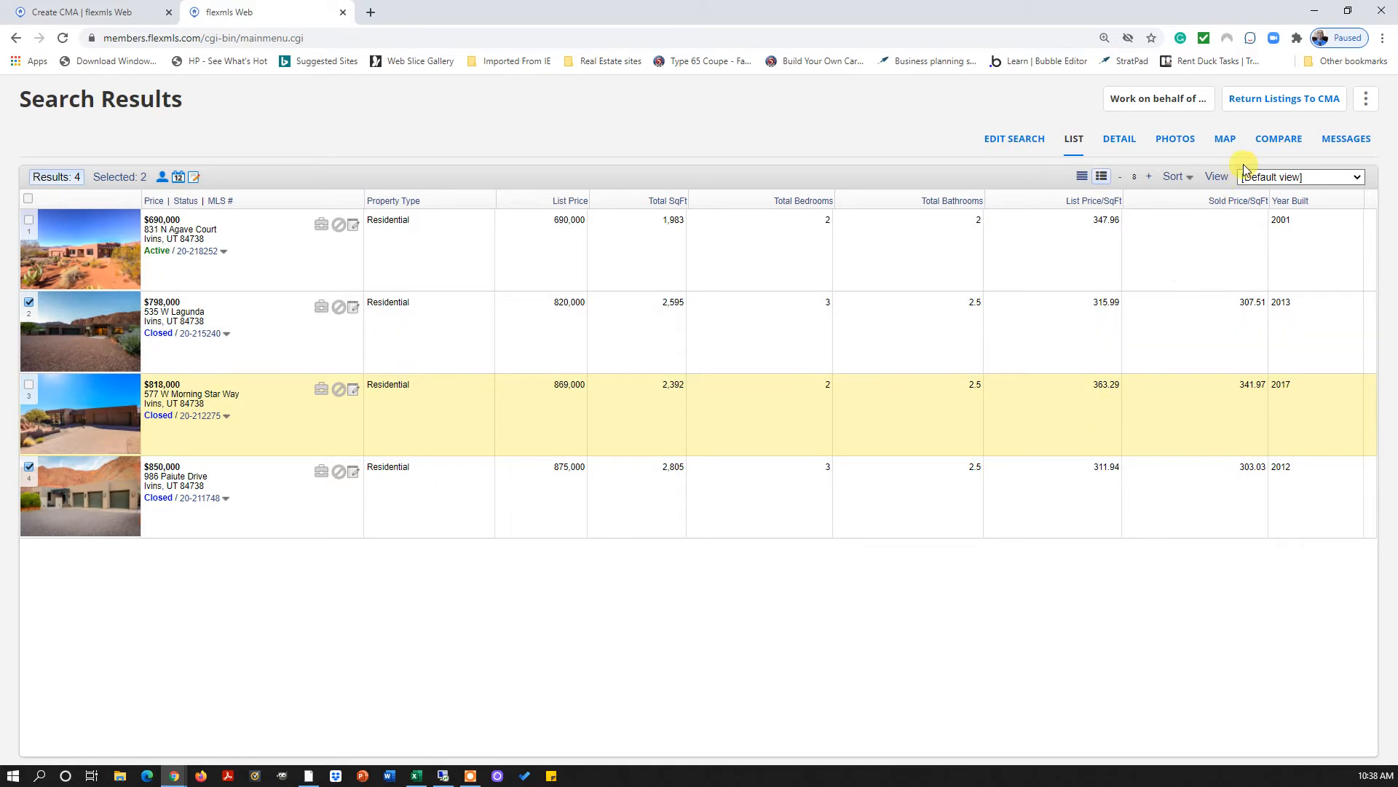
pyautogui.click(1273, 103)
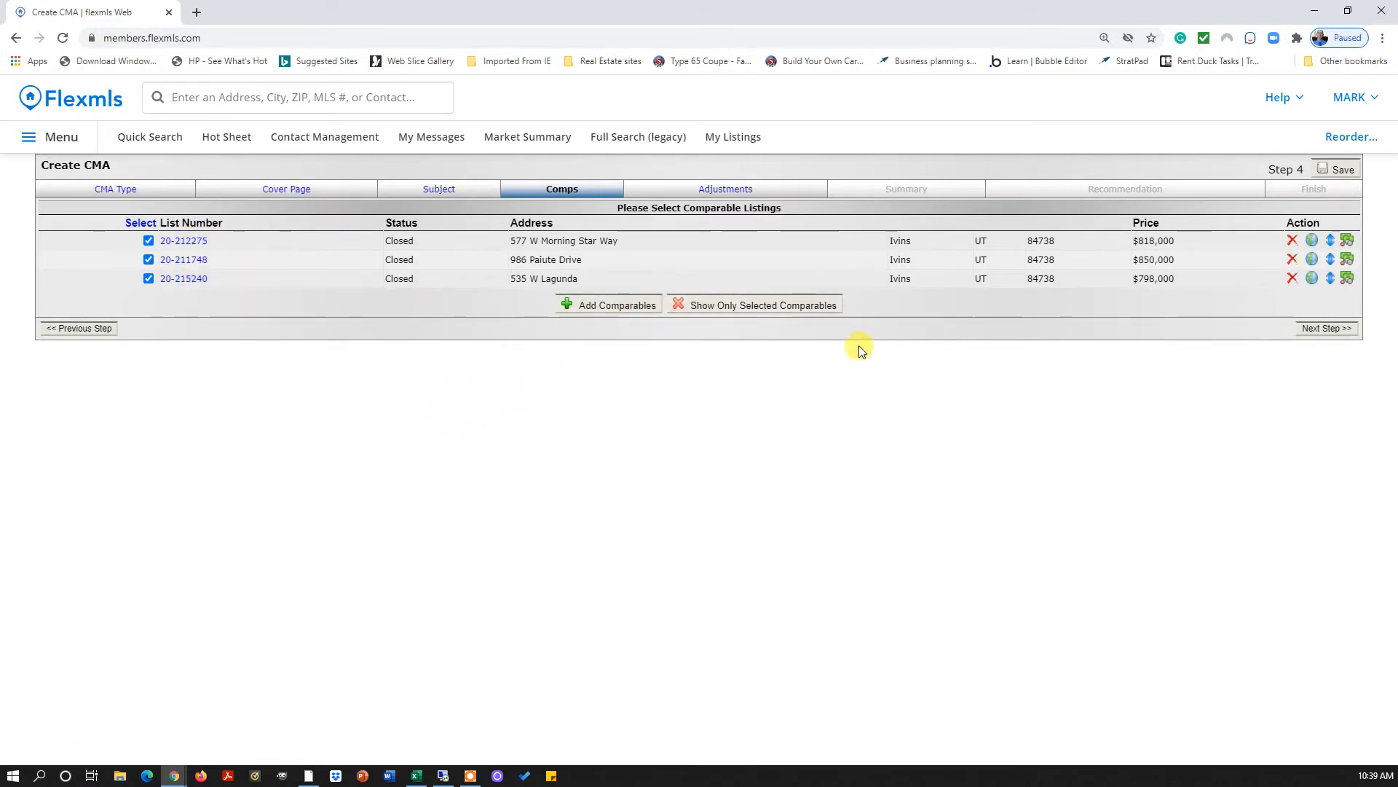
# Move to the Adjustments step and auto-adjust the comparables, adding 6 adjustments
pyautogui.click(1327, 328)
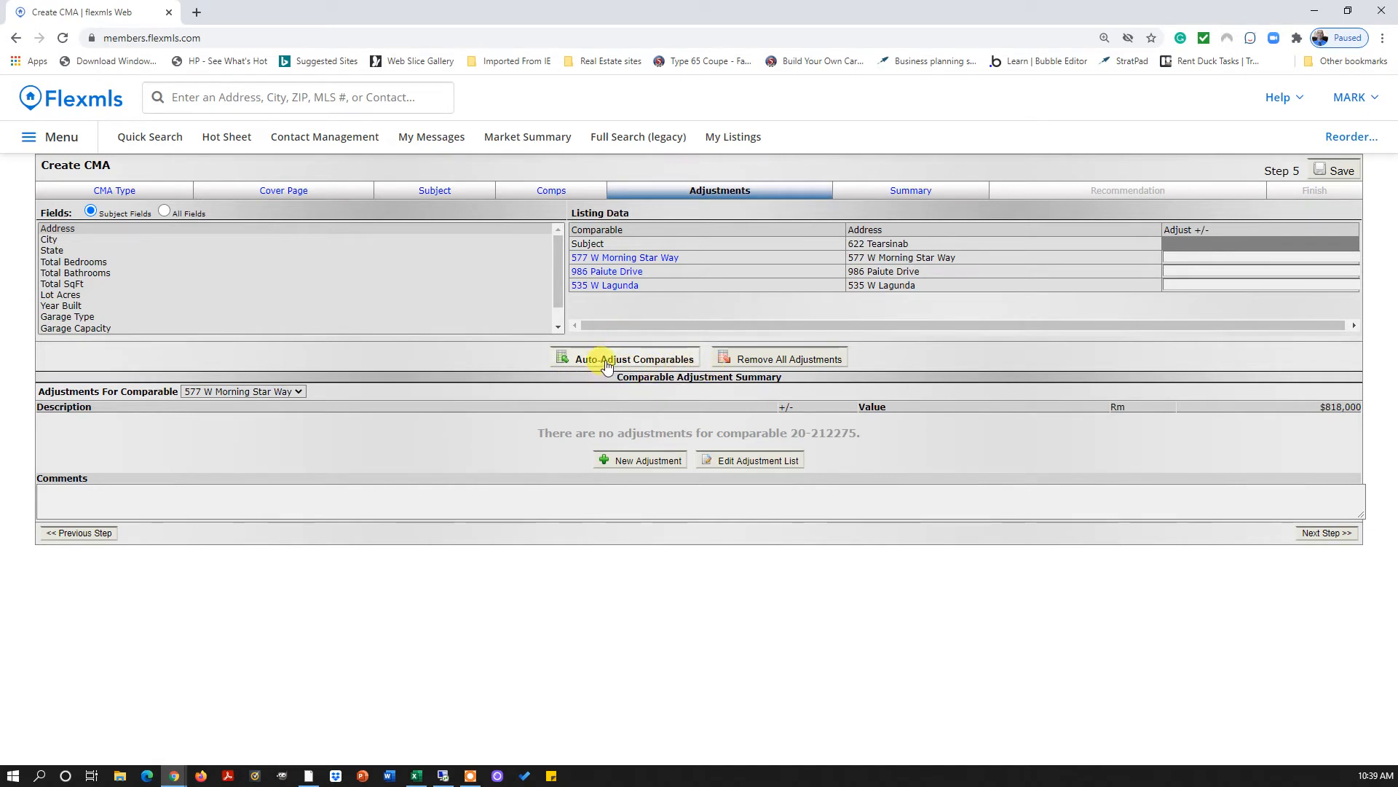
pyautogui.click(606, 362)
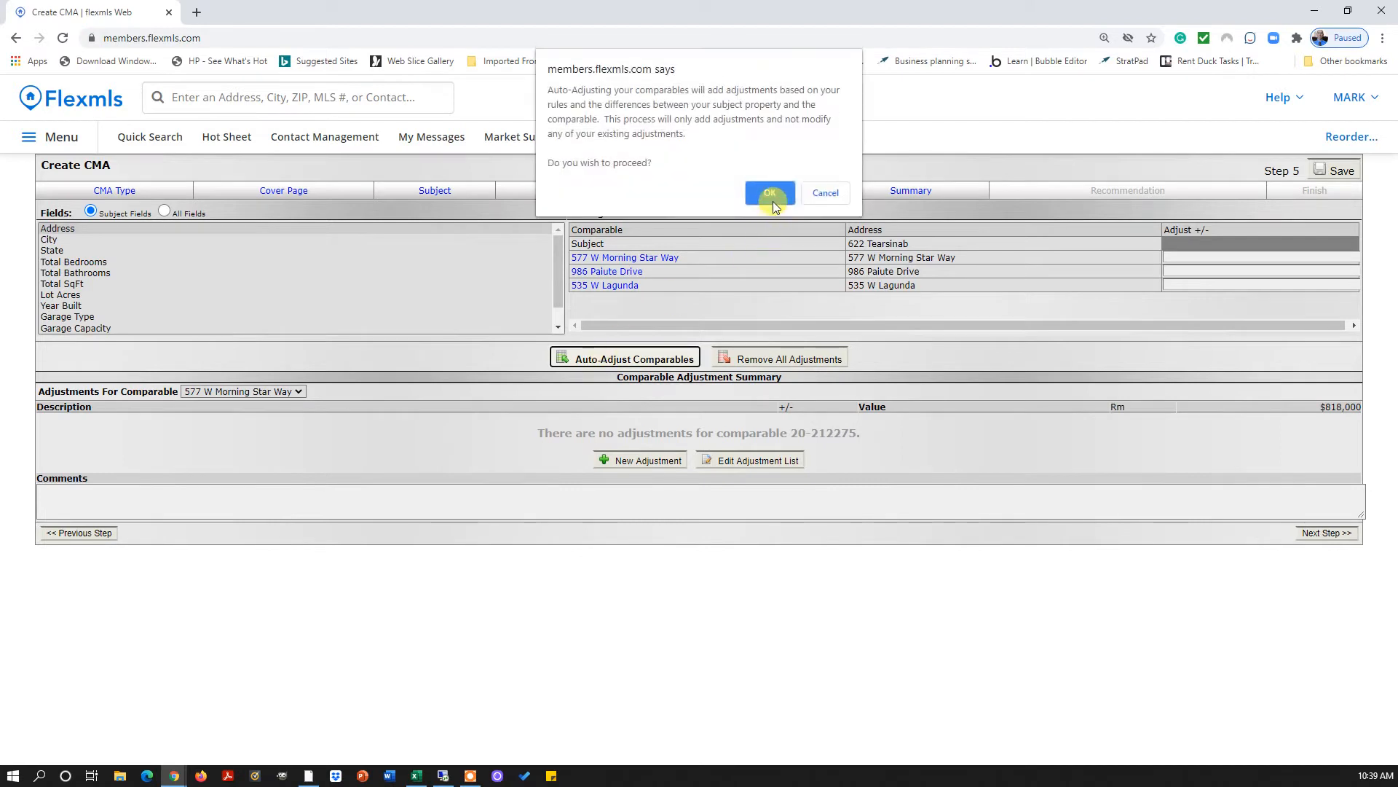
pyautogui.click(772, 192)
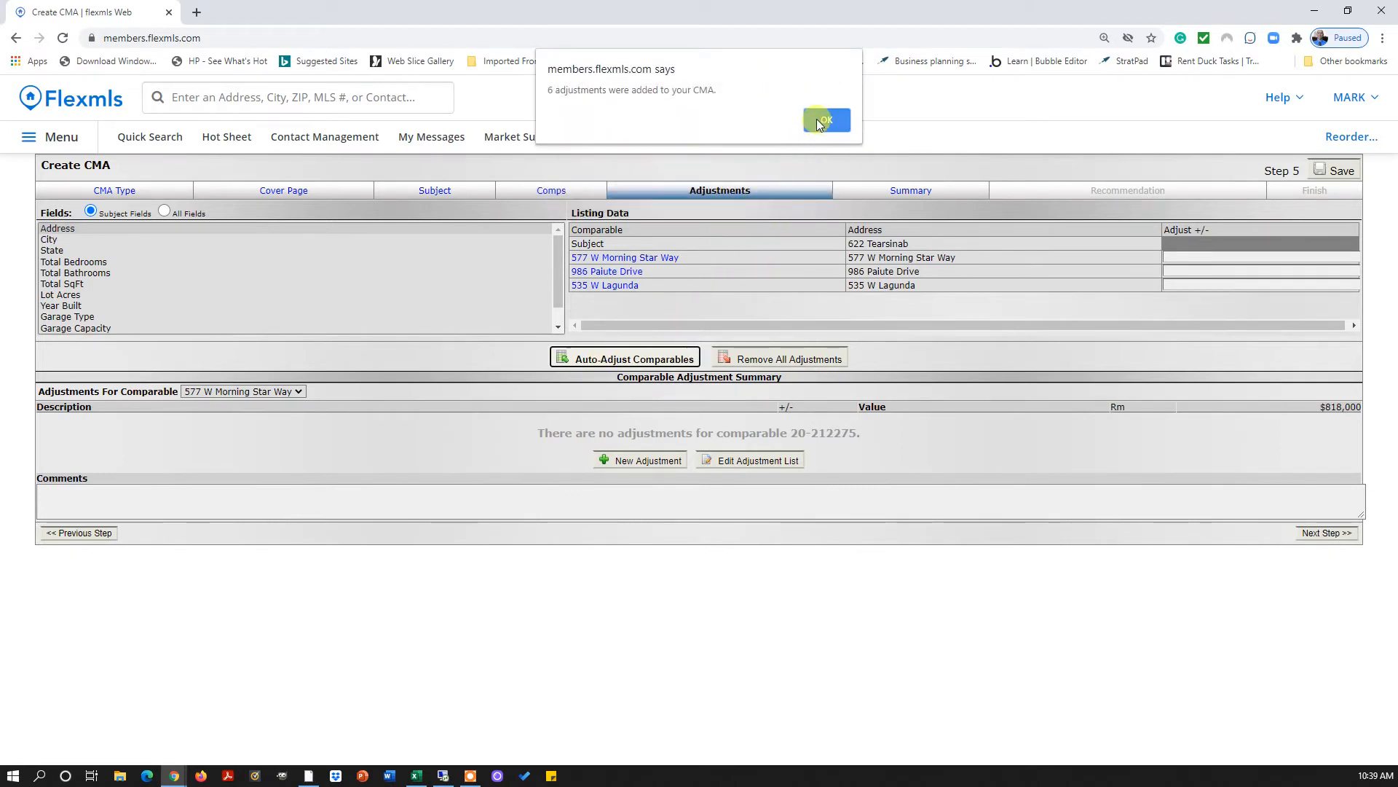
pyautogui.click(816, 120)
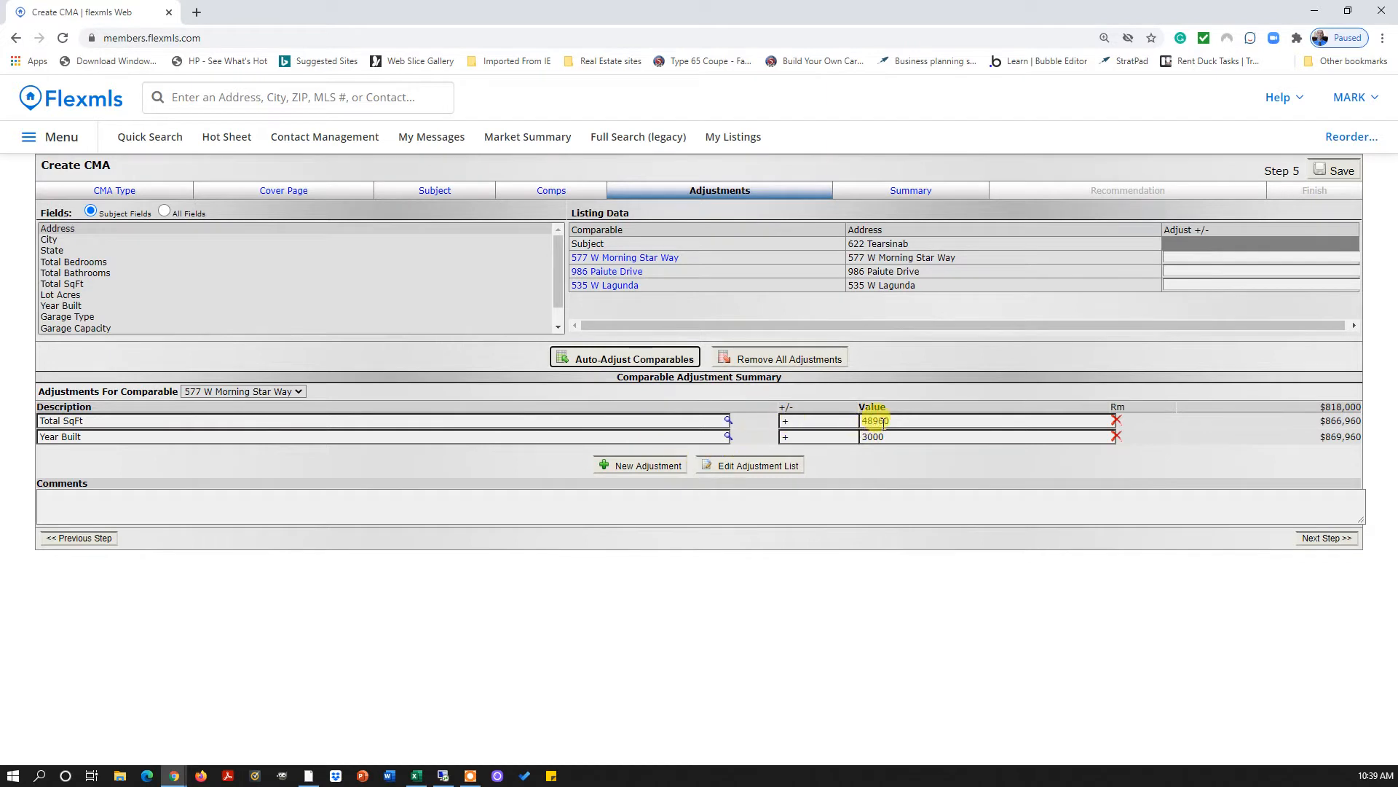
pyautogui.click(299, 393)
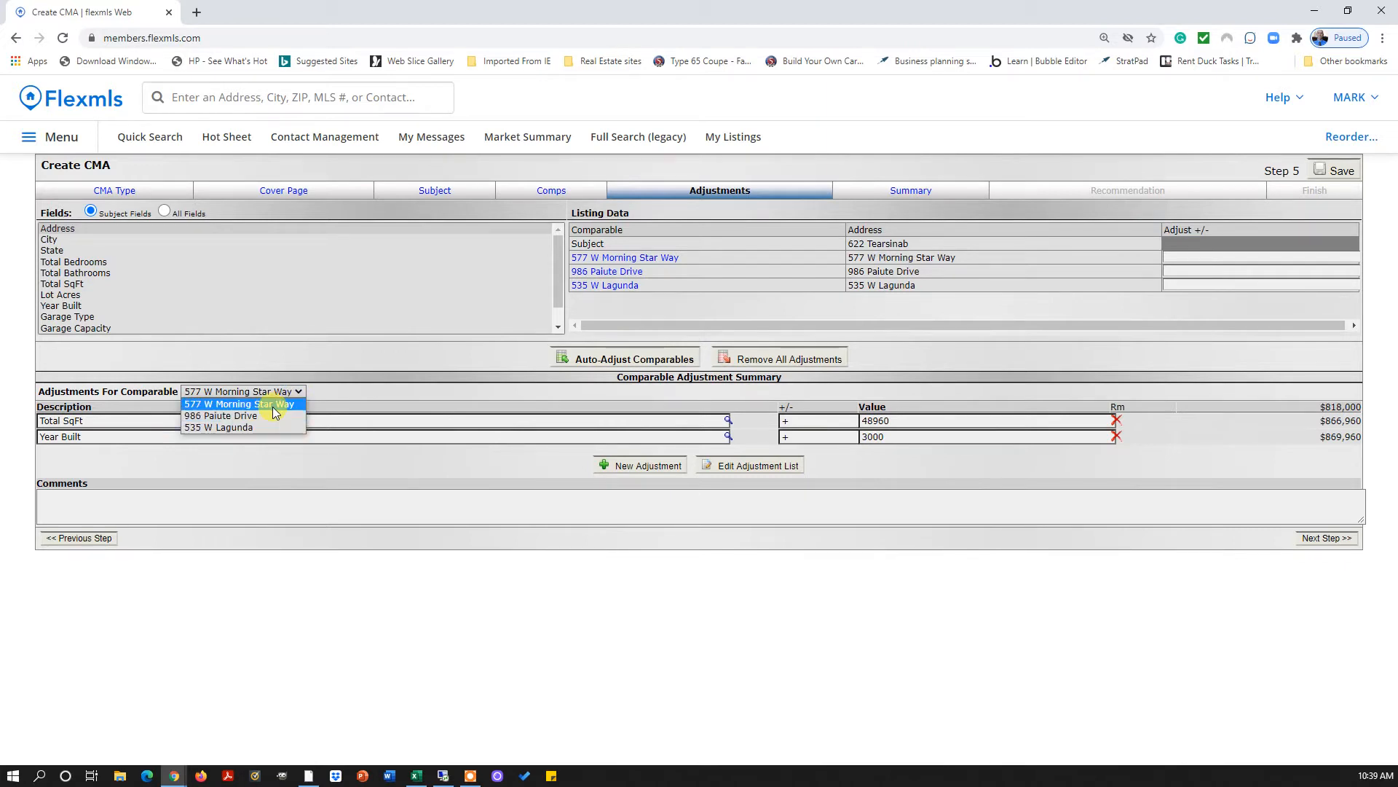
pyautogui.click(273, 408)
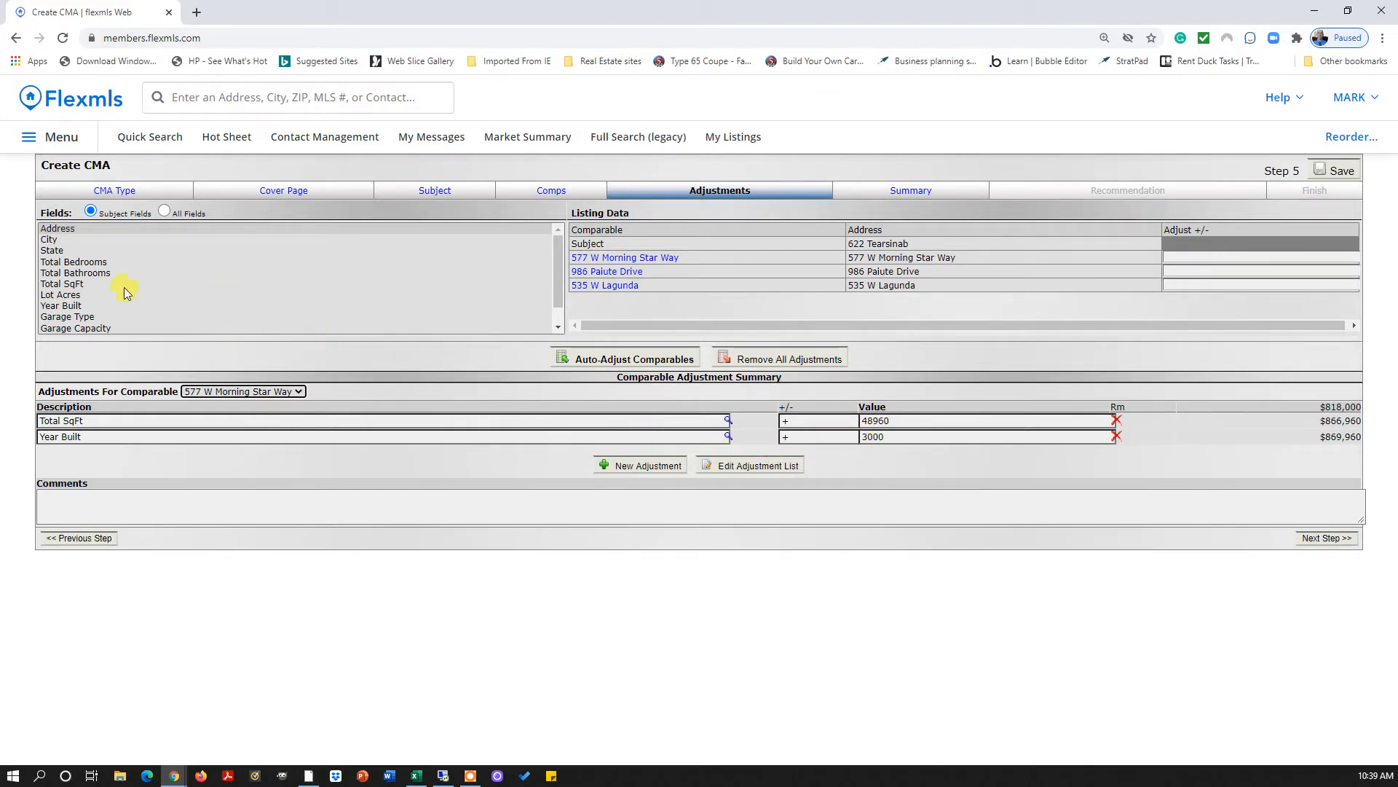
pyautogui.click(558, 327)
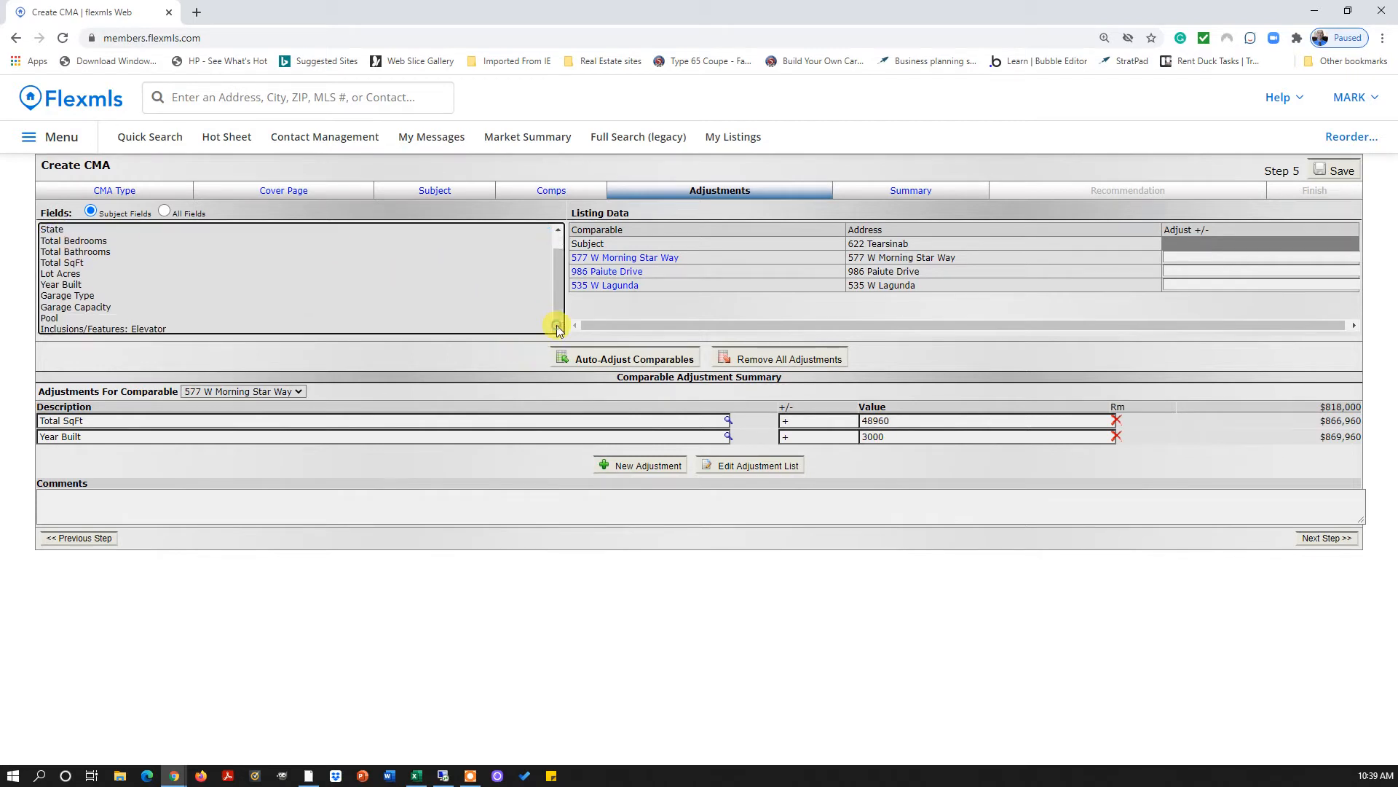
pyautogui.doubleClick(51, 289)
pyautogui.doubleClick(59, 295)
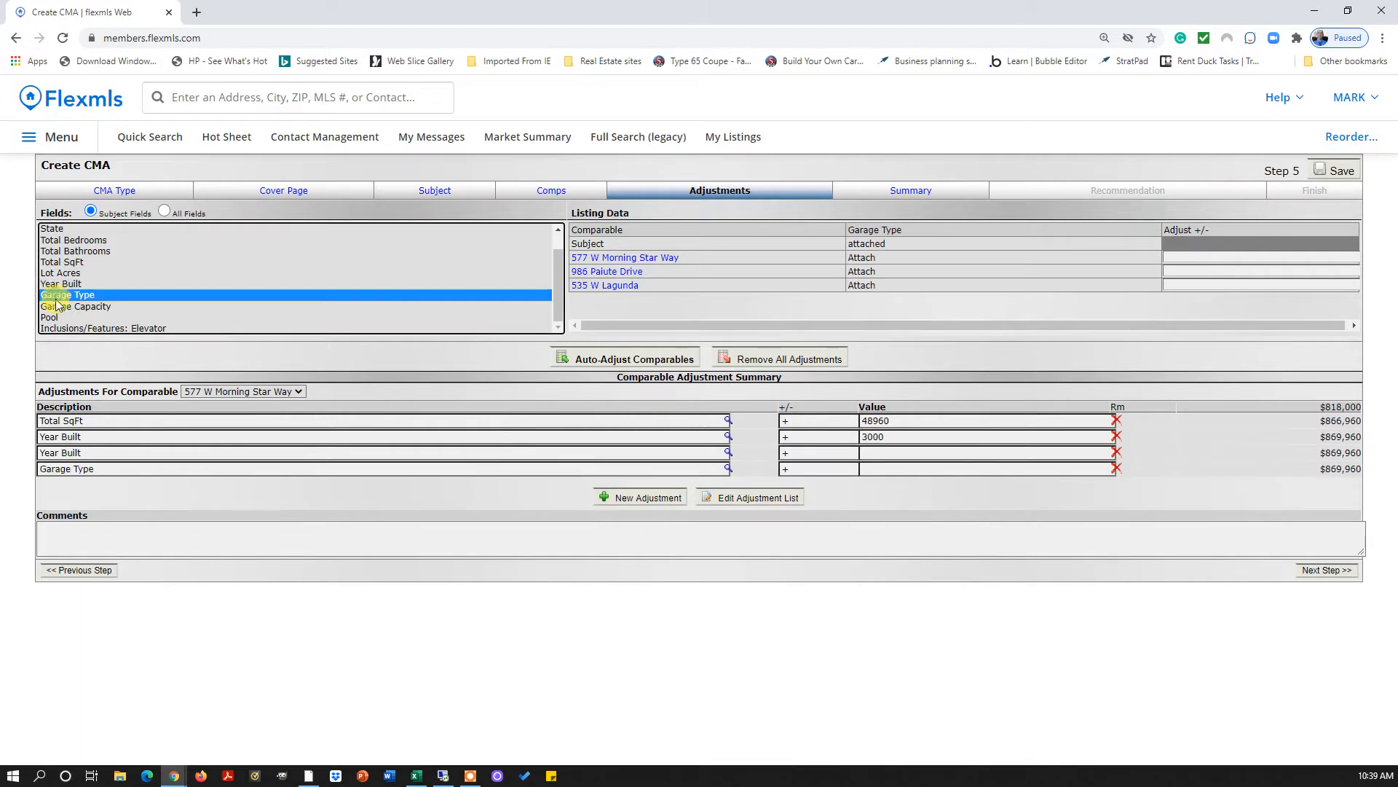
pyautogui.doubleClick(63, 306)
pyautogui.doubleClick(54, 317)
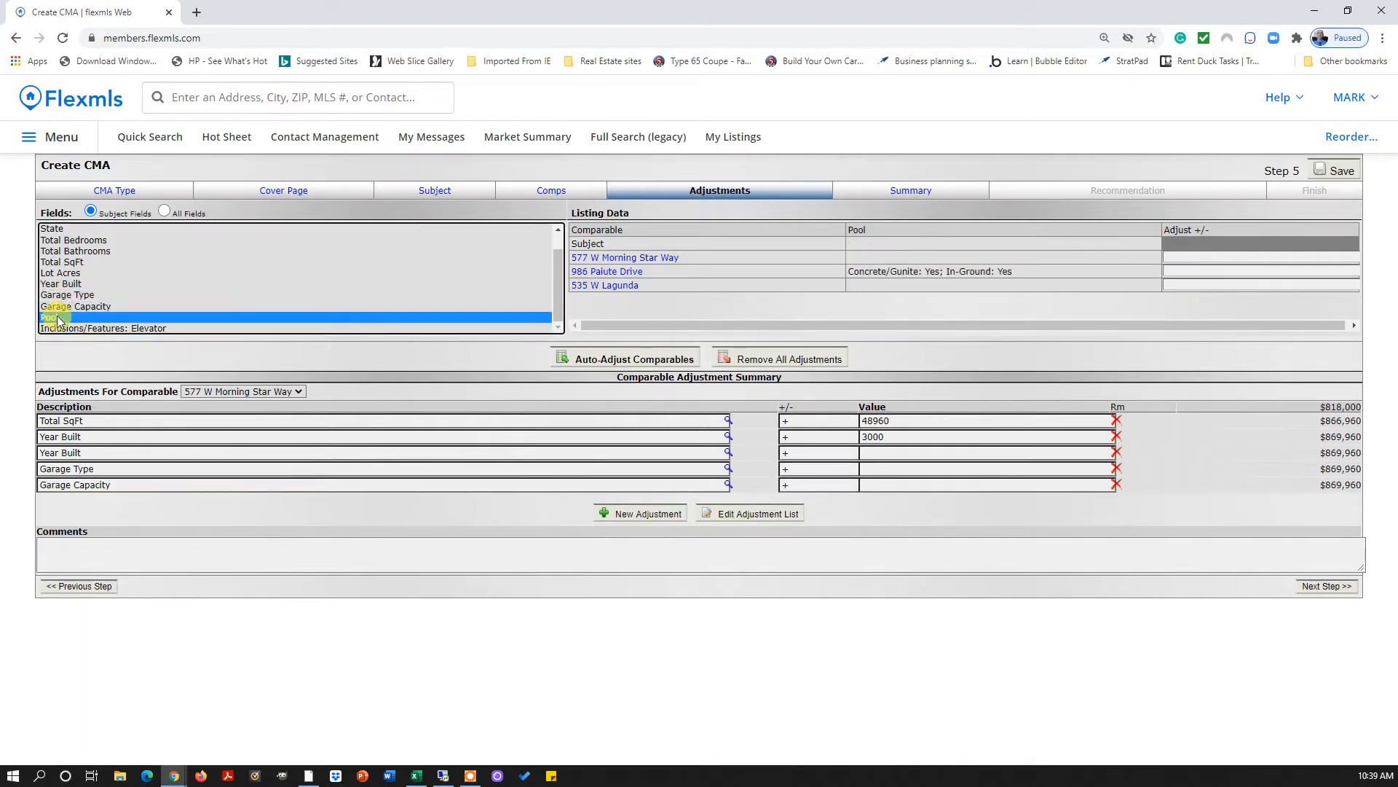
# Add a Total Bedrooms adjustment and compare bedroom and bathroom counts, noting the subject's missing bedroom count
pyautogui.doubleClick(83, 240)
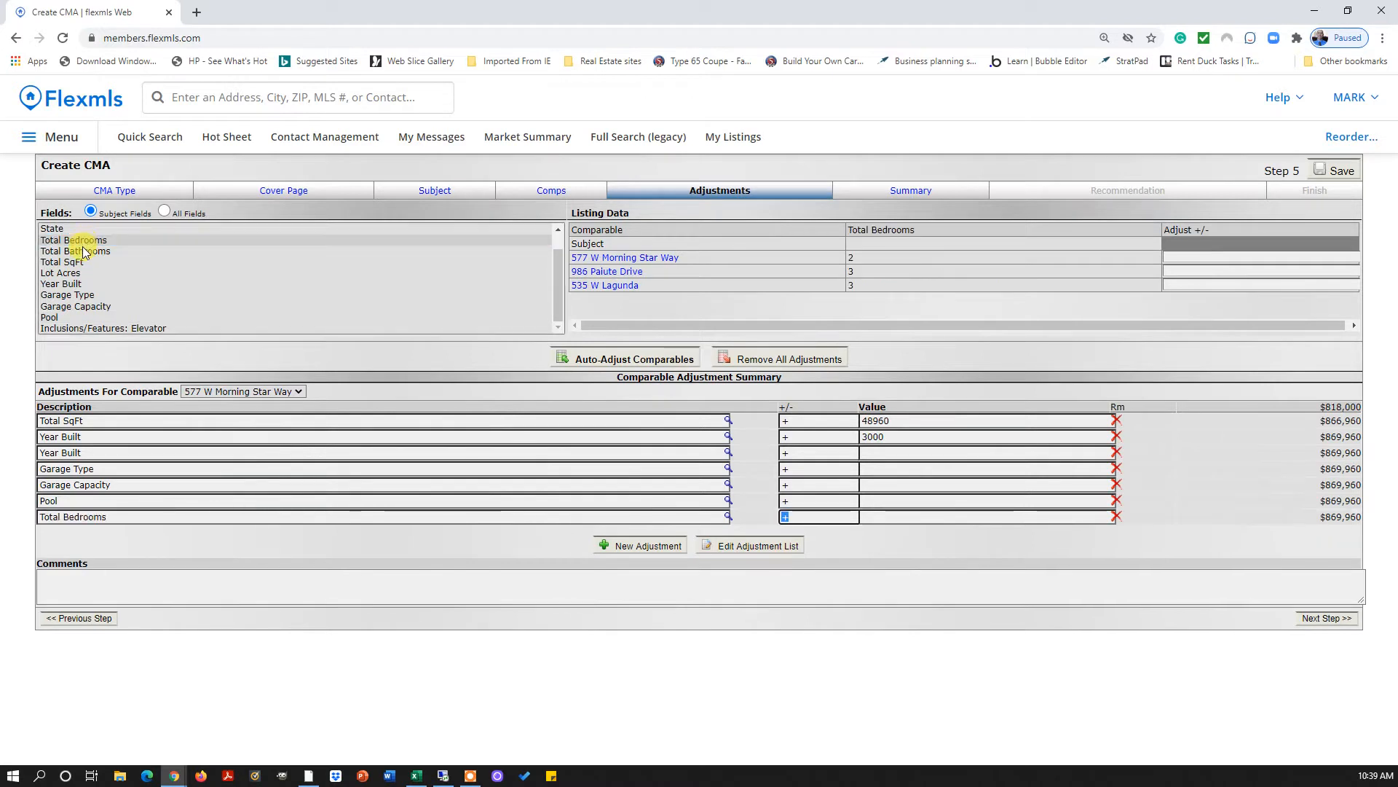
pyautogui.click(83, 252)
pyautogui.click(80, 240)
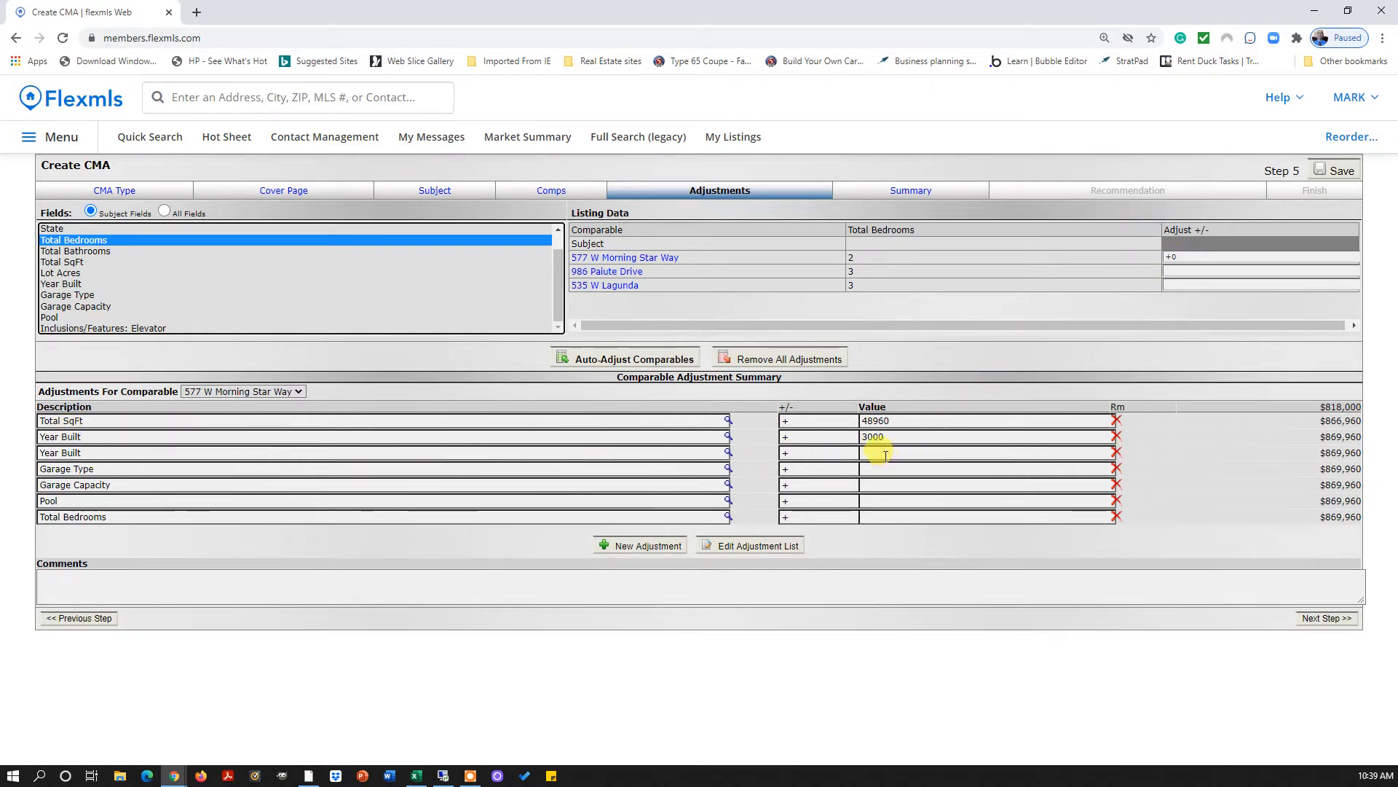
pyautogui.click(860, 244)
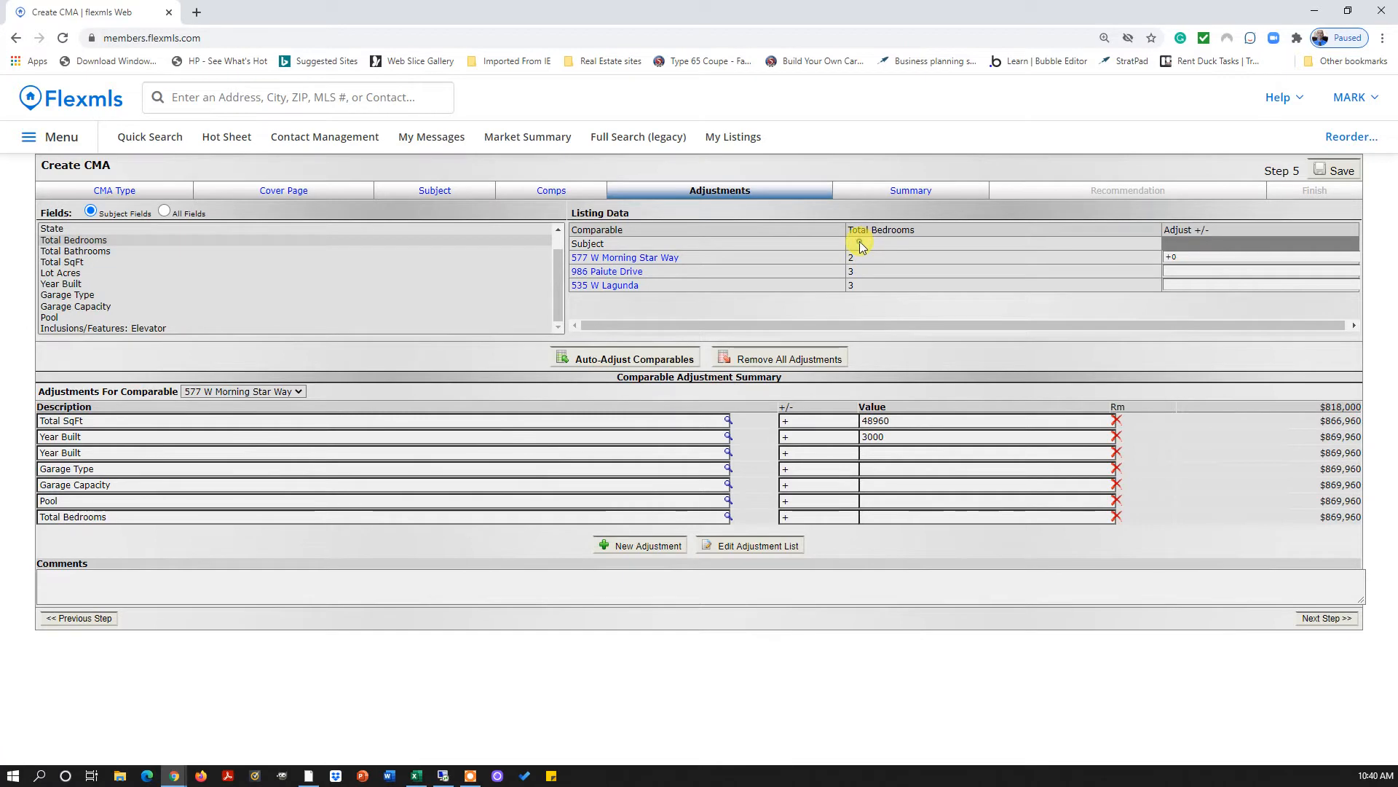
# On the Subject step, enter 2 bedrooms and 2 bathrooms for the subject home
pyautogui.click(432, 192)
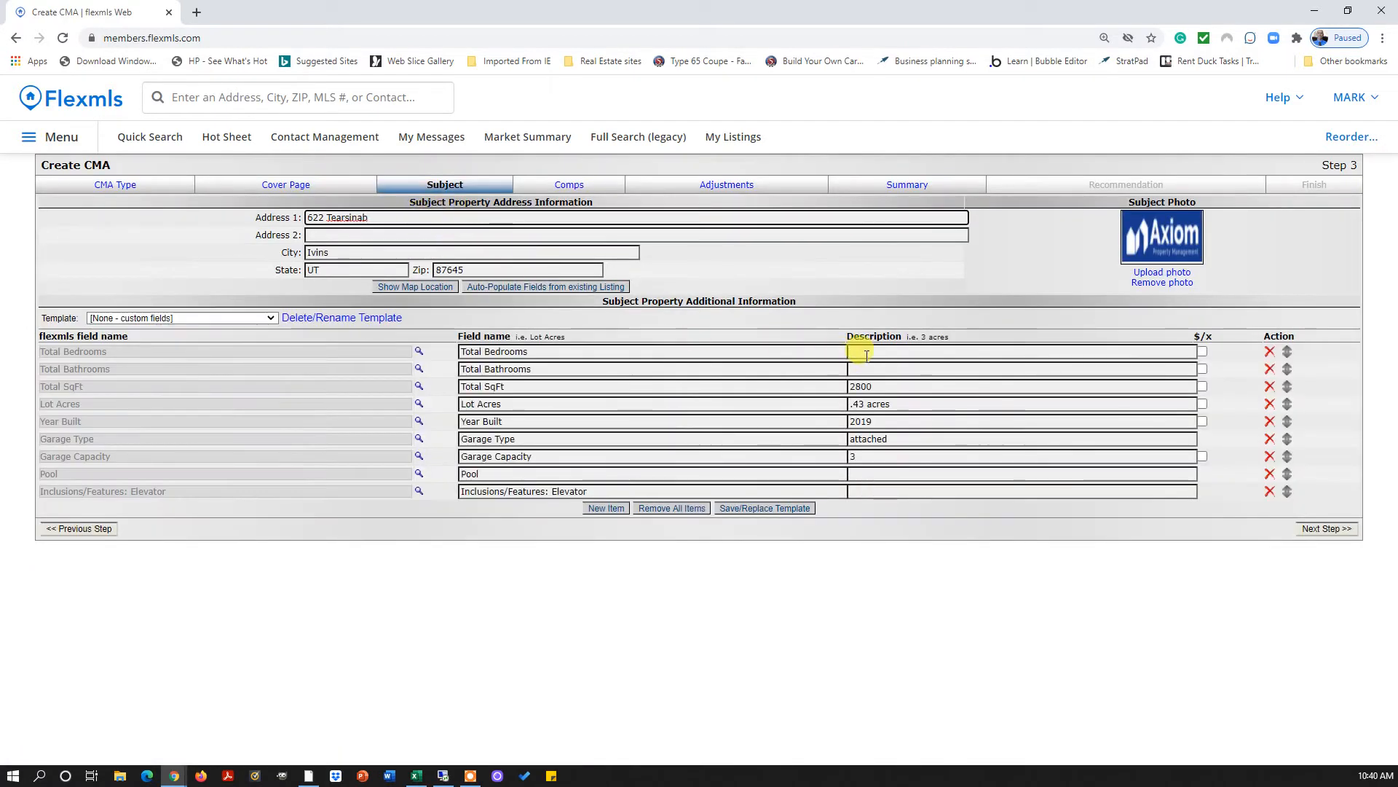
pyautogui.click(870, 353)
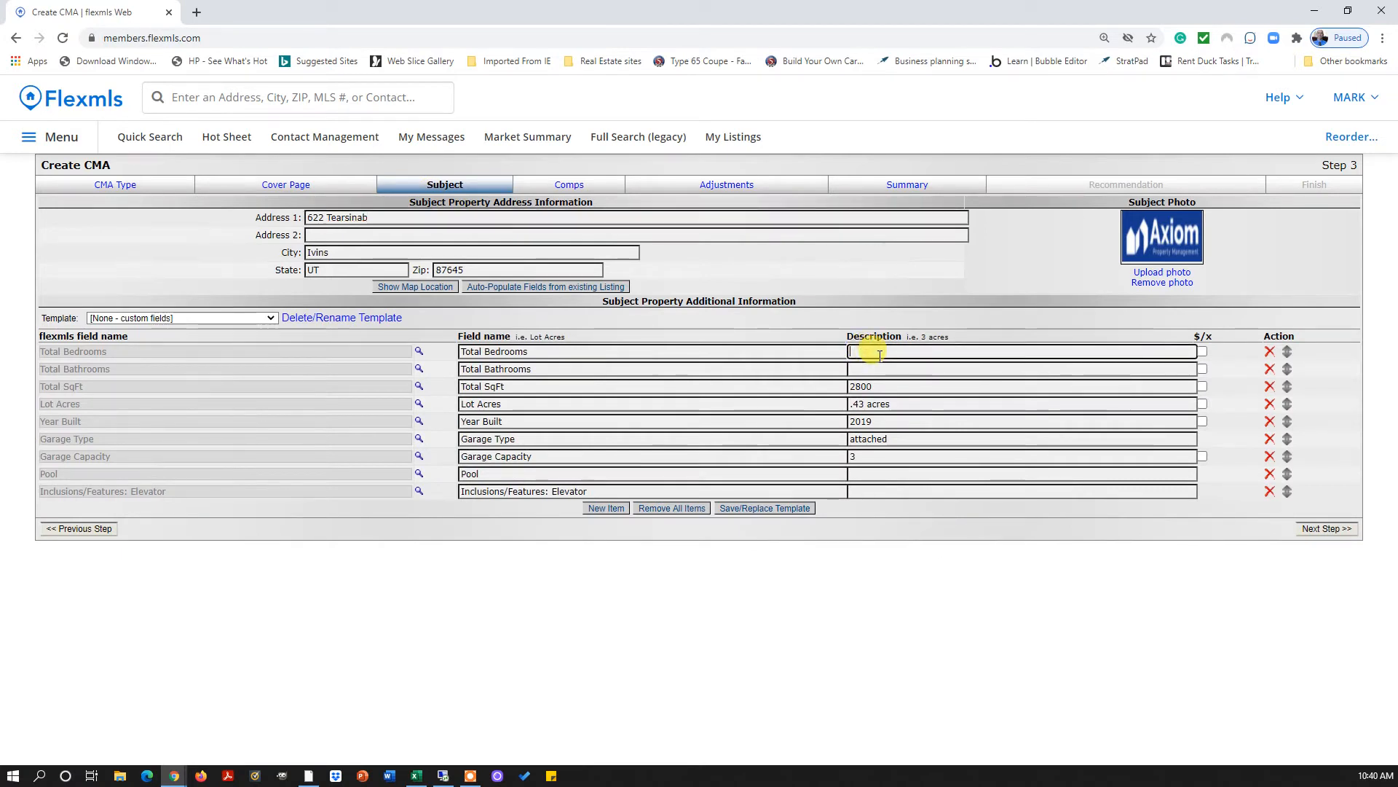
pyautogui.press('Tab')
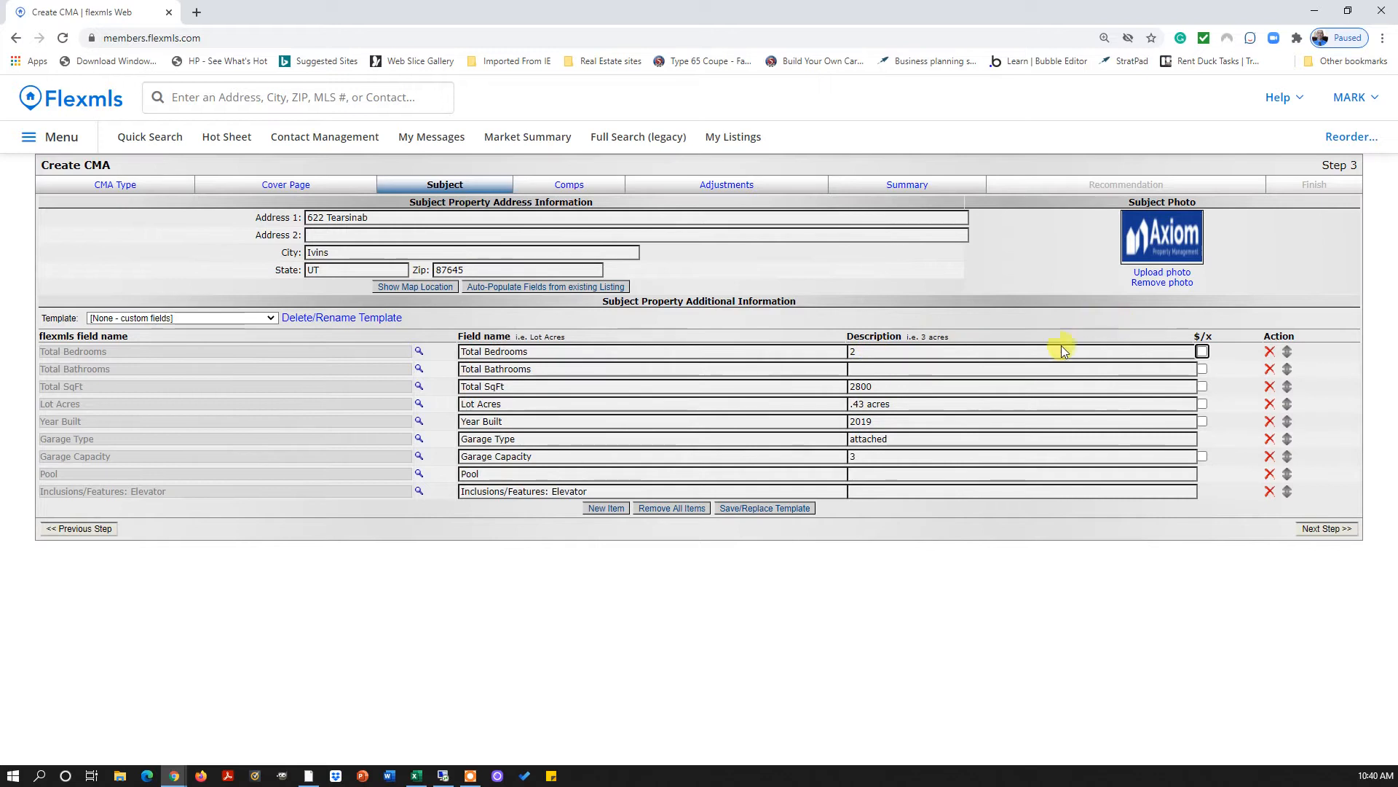
pyautogui.click(931, 369)
pyautogui.write('2')
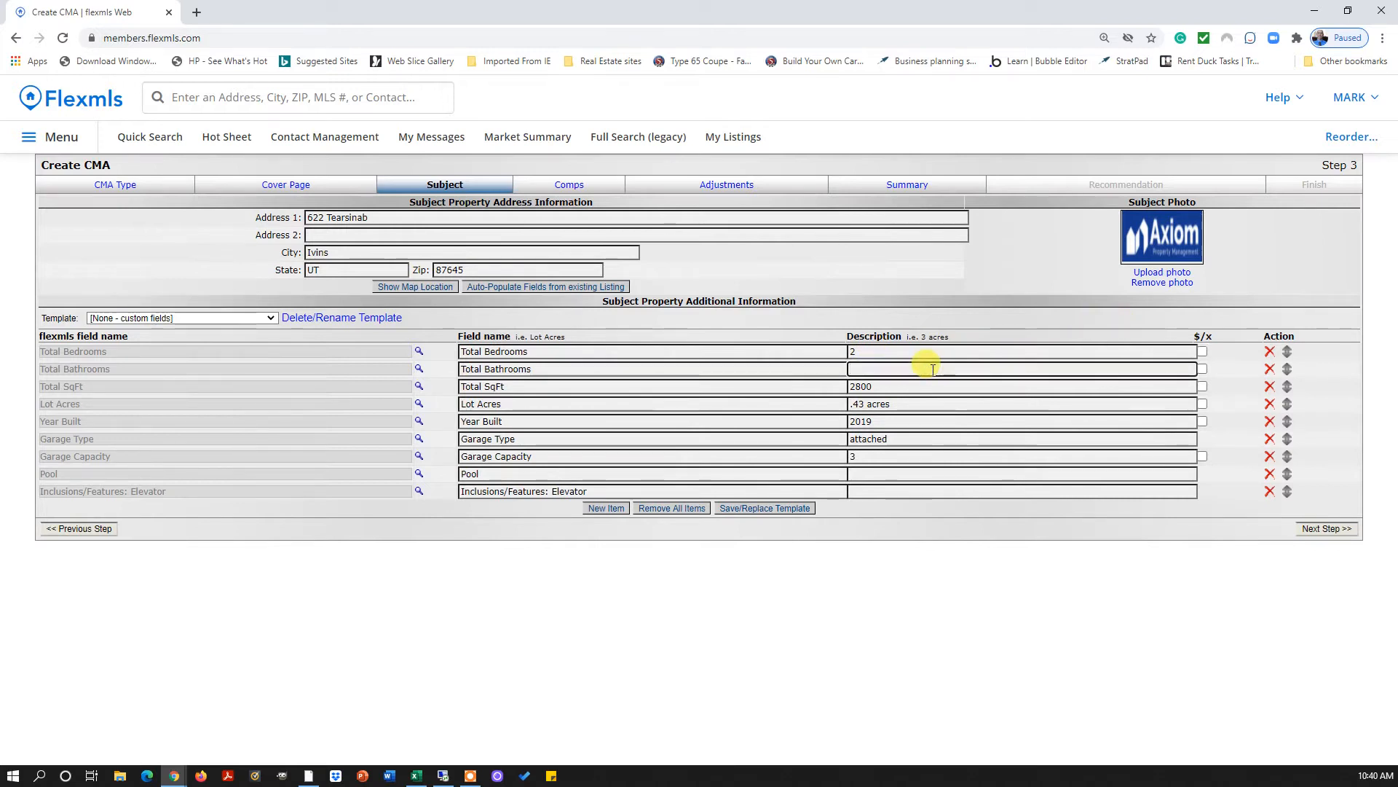
# Set the subject's Pool to 'in ground' and Elevator to 'no', then return to Adjustments
pyautogui.click(888, 472)
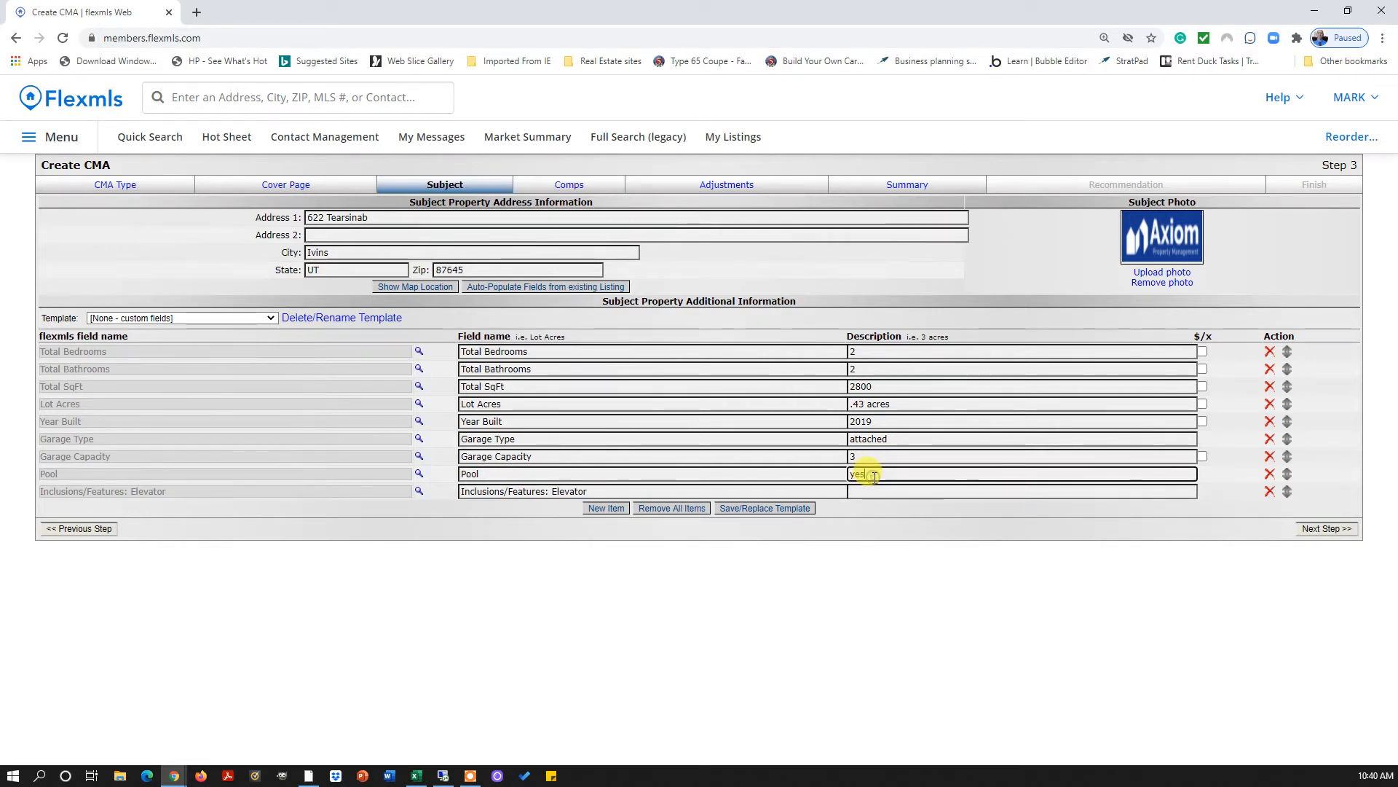
pyautogui.press('BackSpace')
pyautogui.press('BackSpace')
pyautogui.press('BackSpace')
pyautogui.write('in ground')
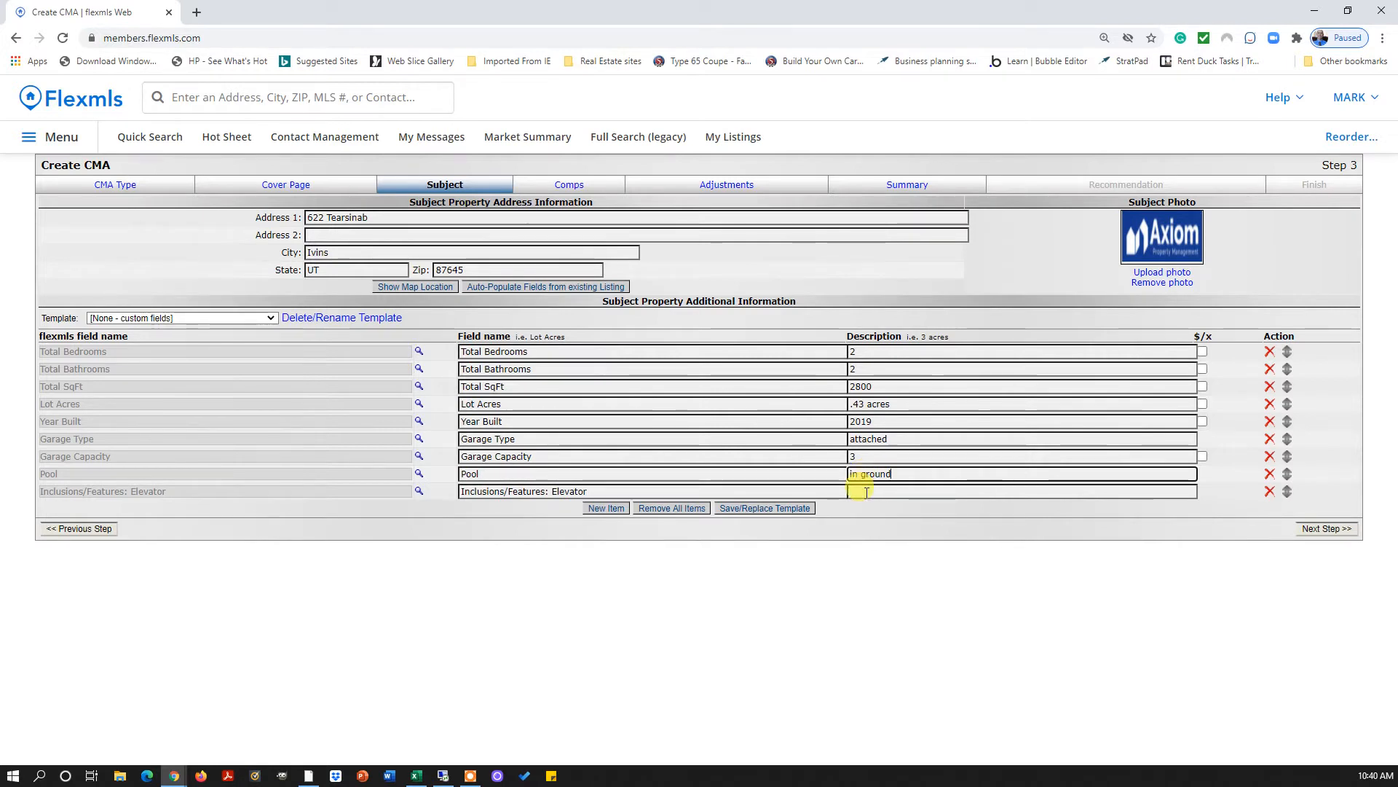
pyautogui.click(864, 492)
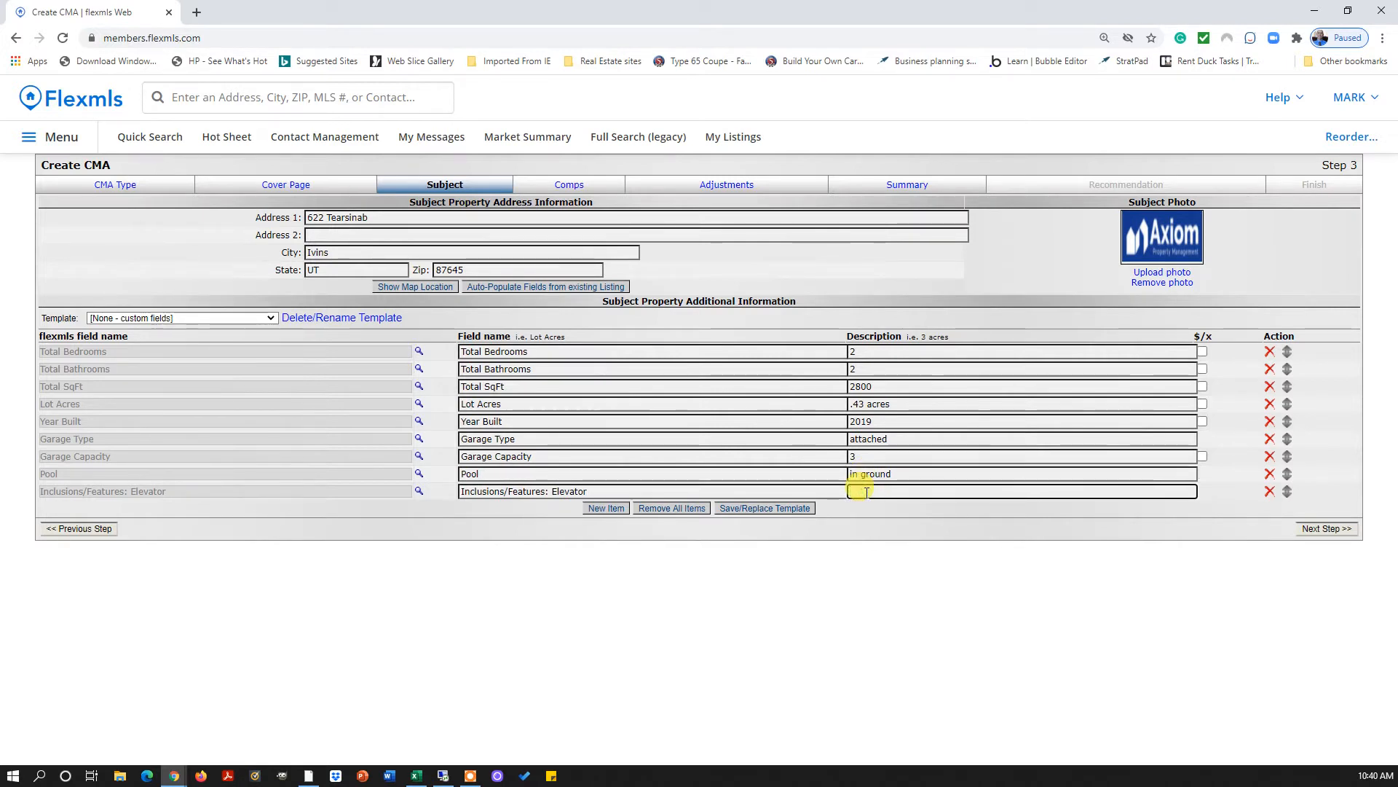
pyautogui.write('no')
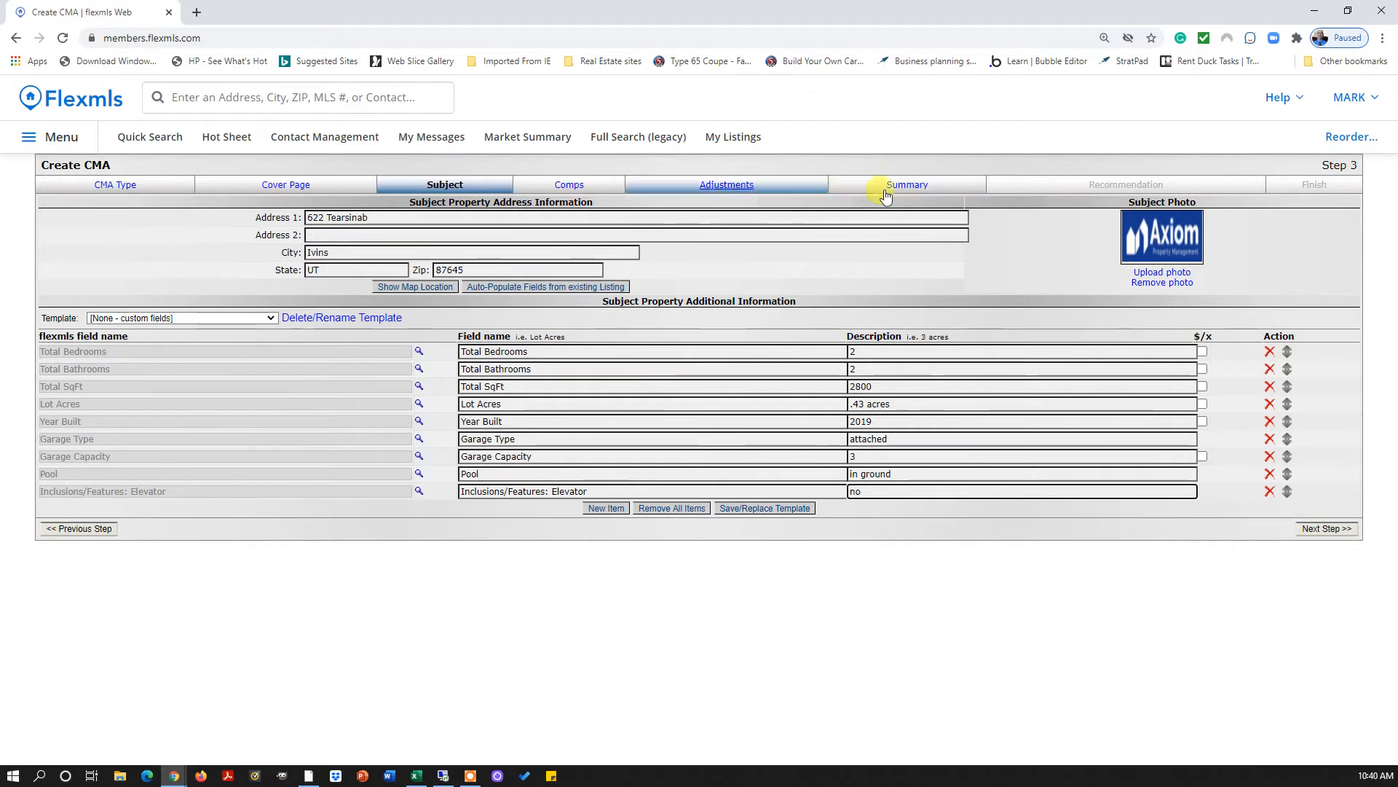
pyautogui.click(741, 187)
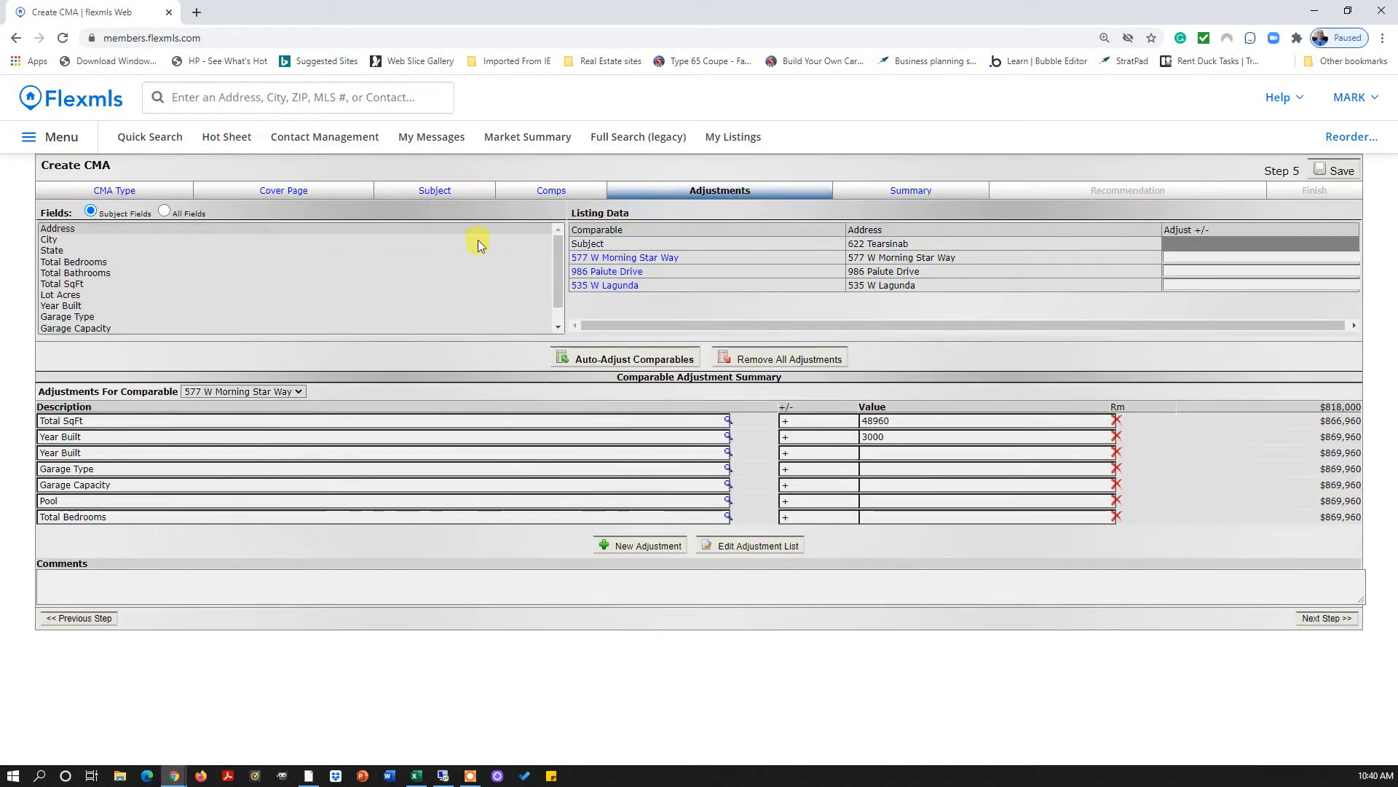
pyautogui.click(75, 263)
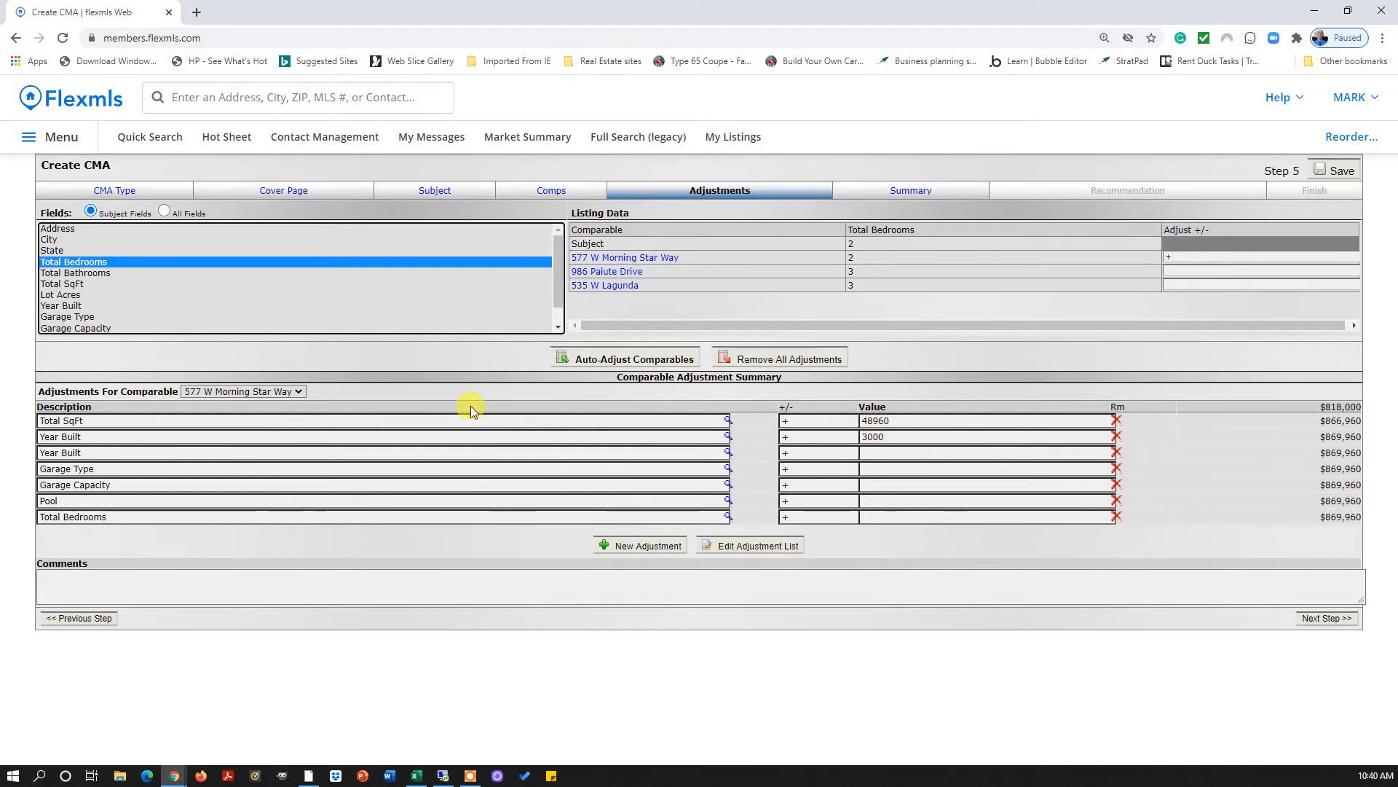
pyautogui.click(62, 274)
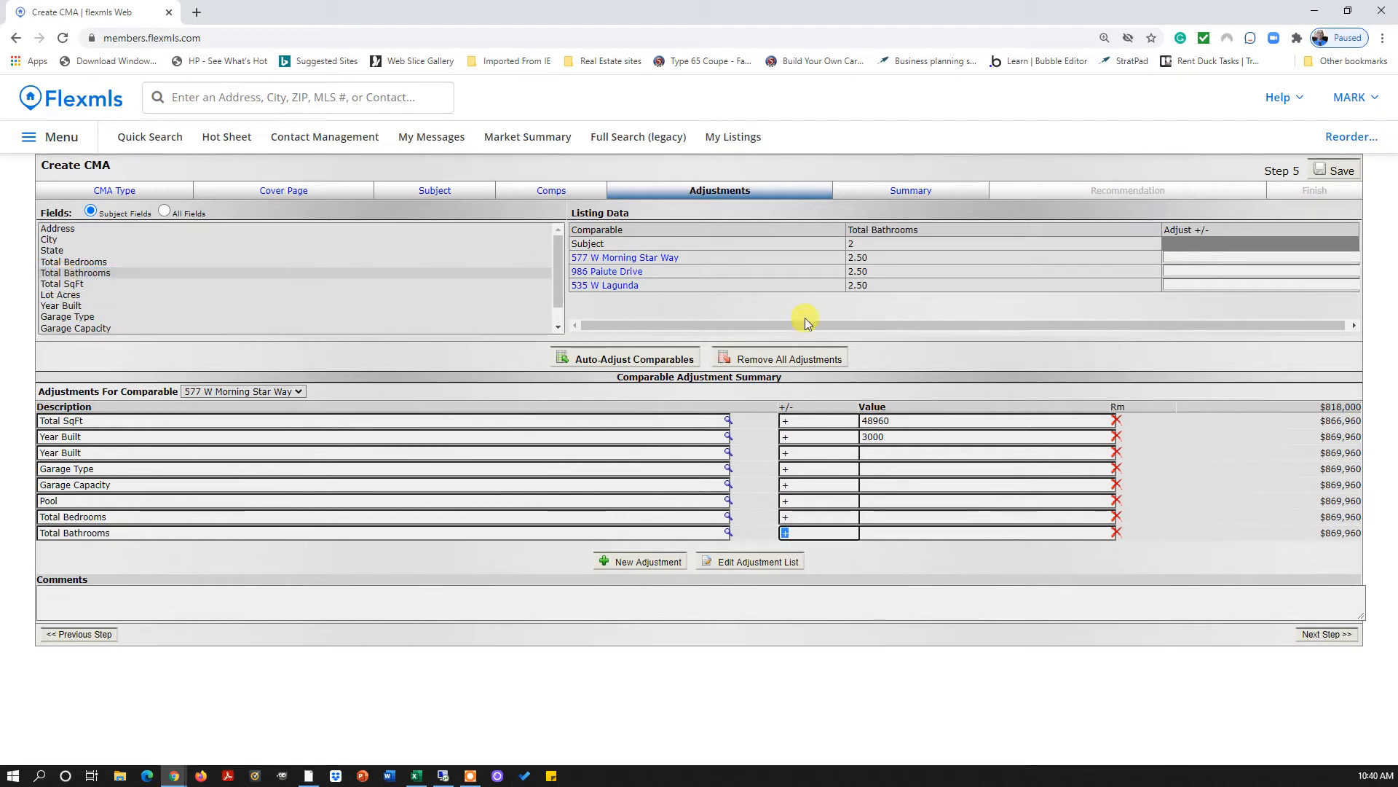
pyautogui.click(101, 262)
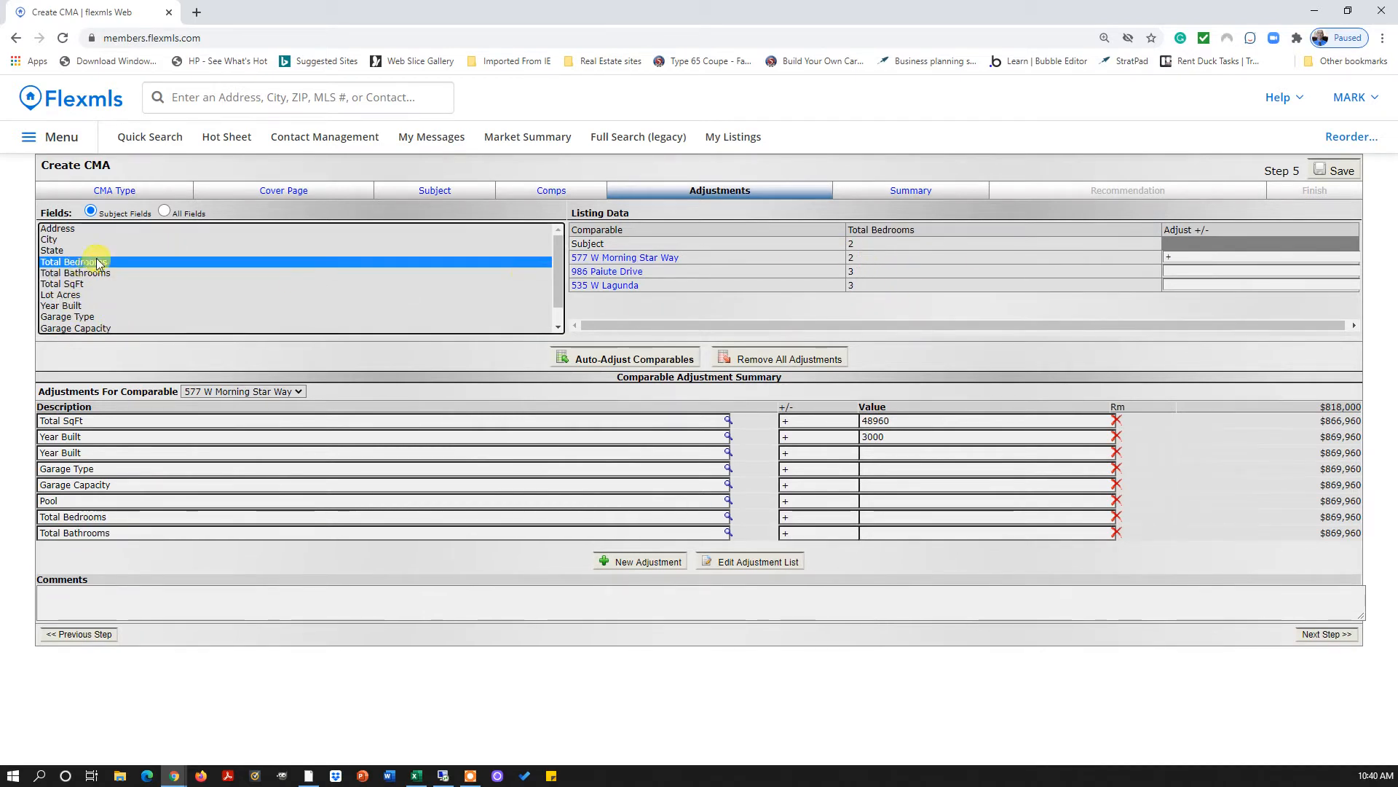
pyautogui.click(1196, 238)
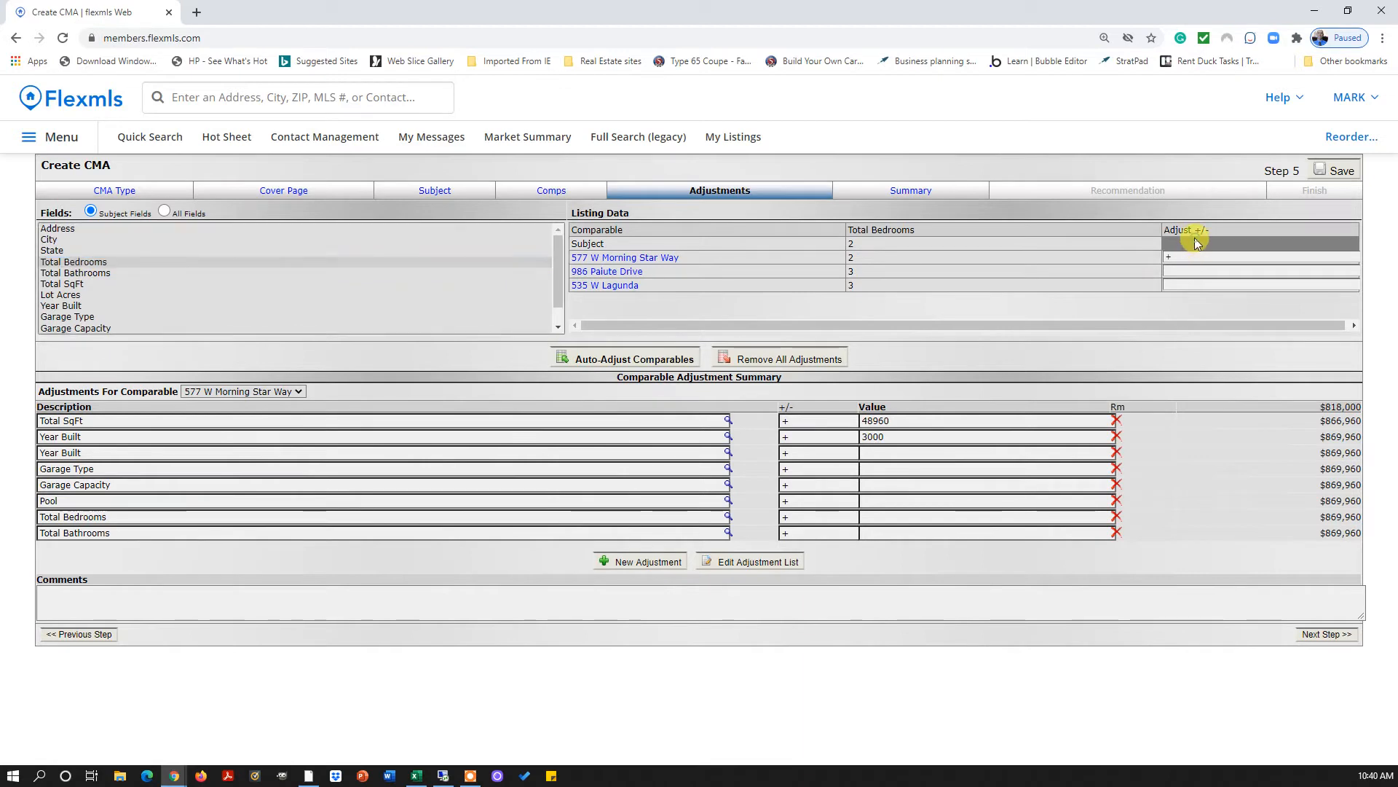
pyautogui.click(1169, 257)
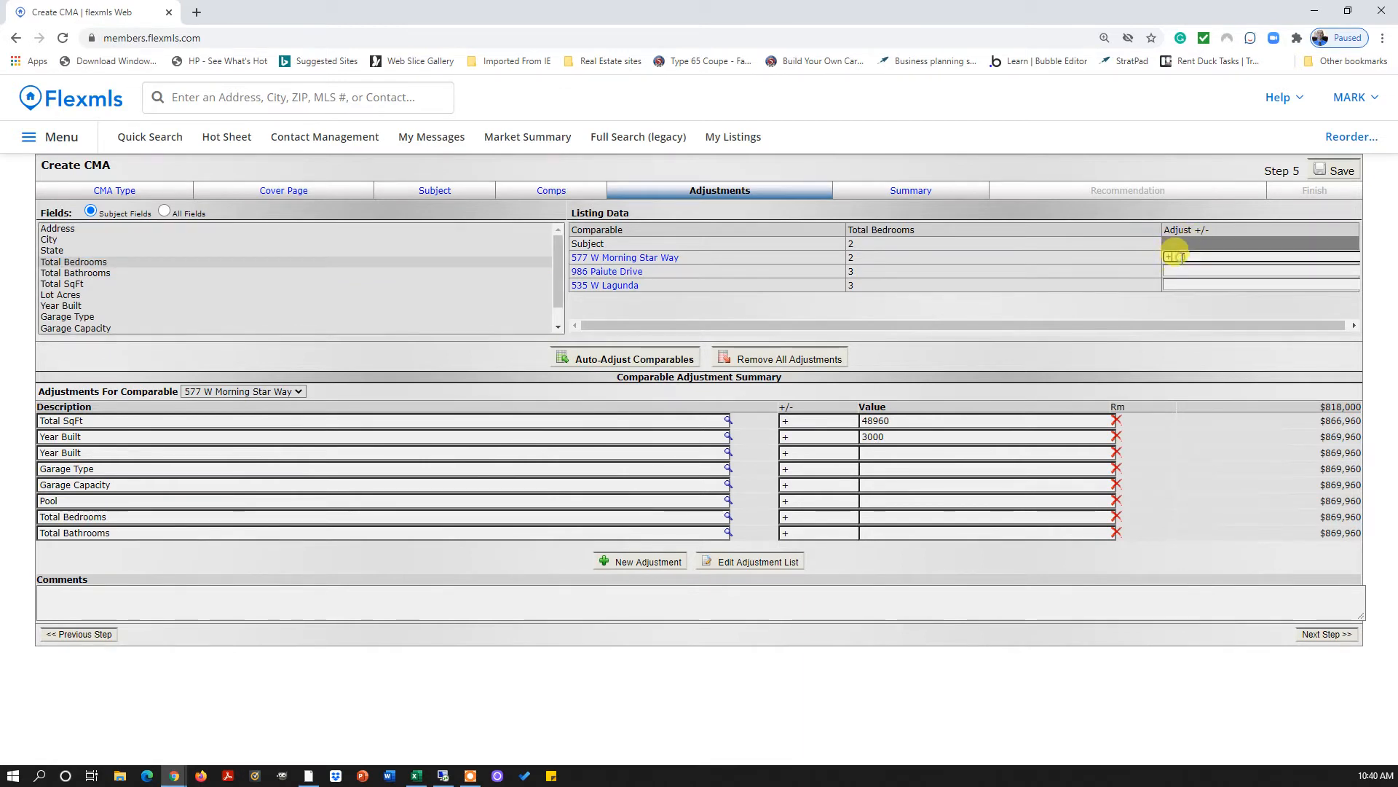
# Auto-adjust the comparables, adding 11 adjustments, and inspect the empty Total Bedrooms value
pyautogui.click(648, 362)
pyautogui.click(770, 188)
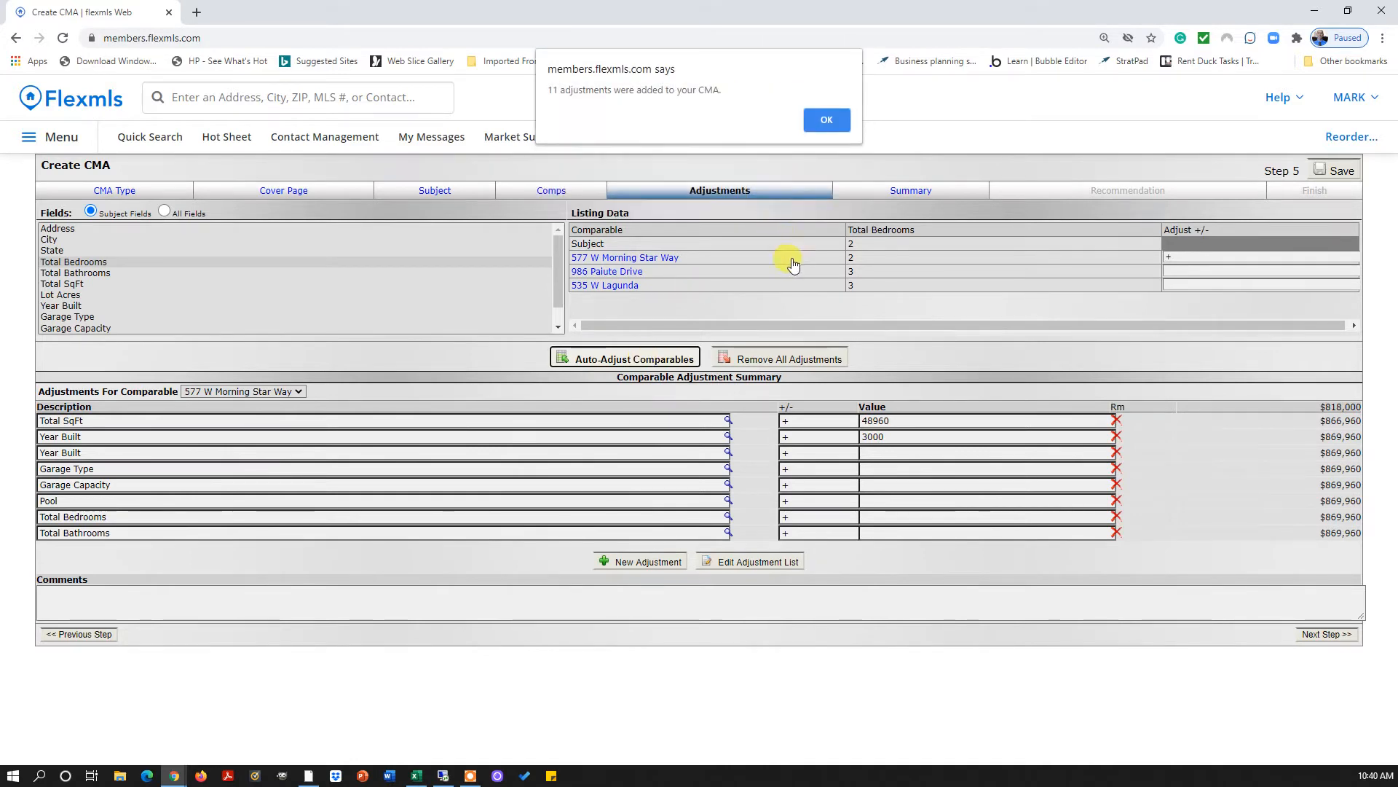
pyautogui.click(828, 120)
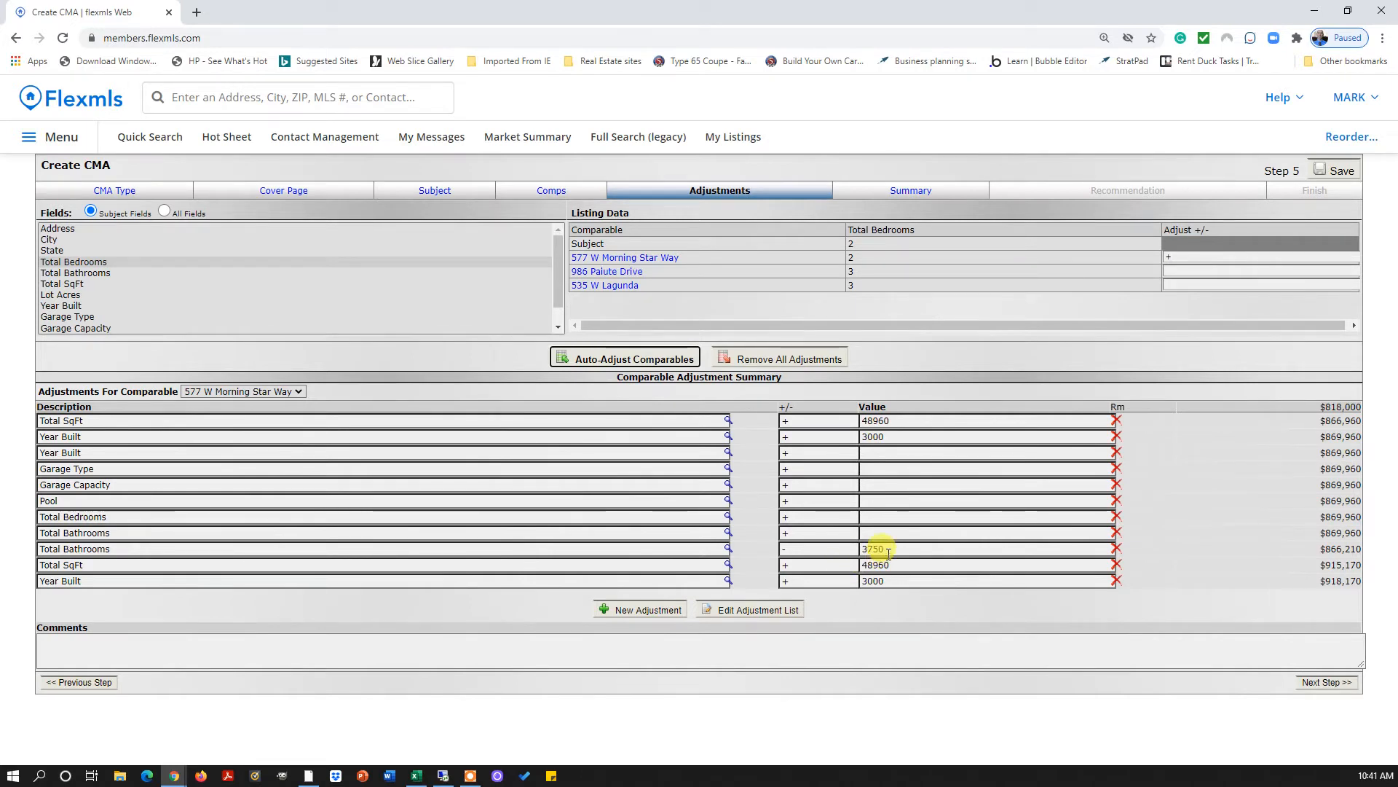
pyautogui.click(877, 516)
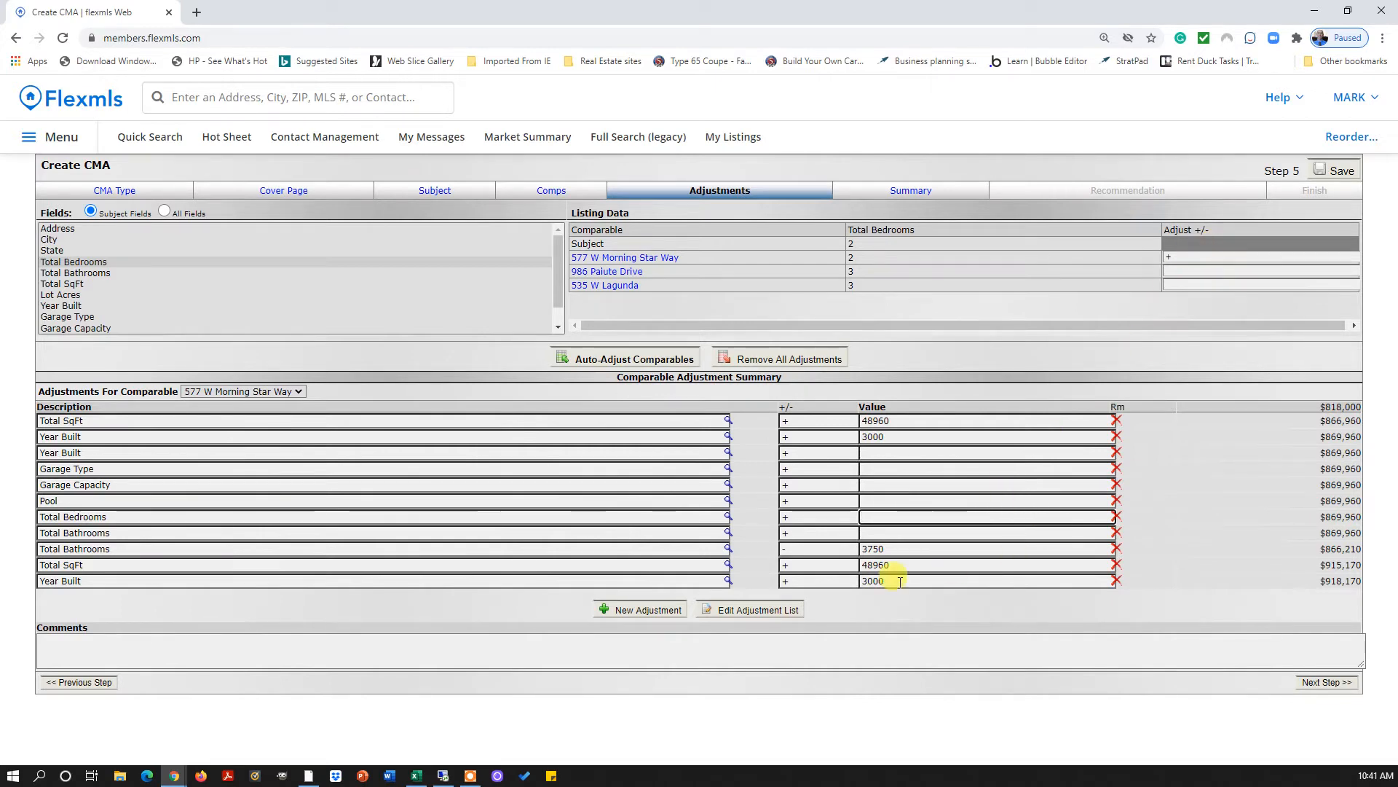
# Delete the empty Total Bathrooms, Total Bedrooms and Year Built rows plus the duplicate 3000 Year Built row
pyautogui.click(1116, 533)
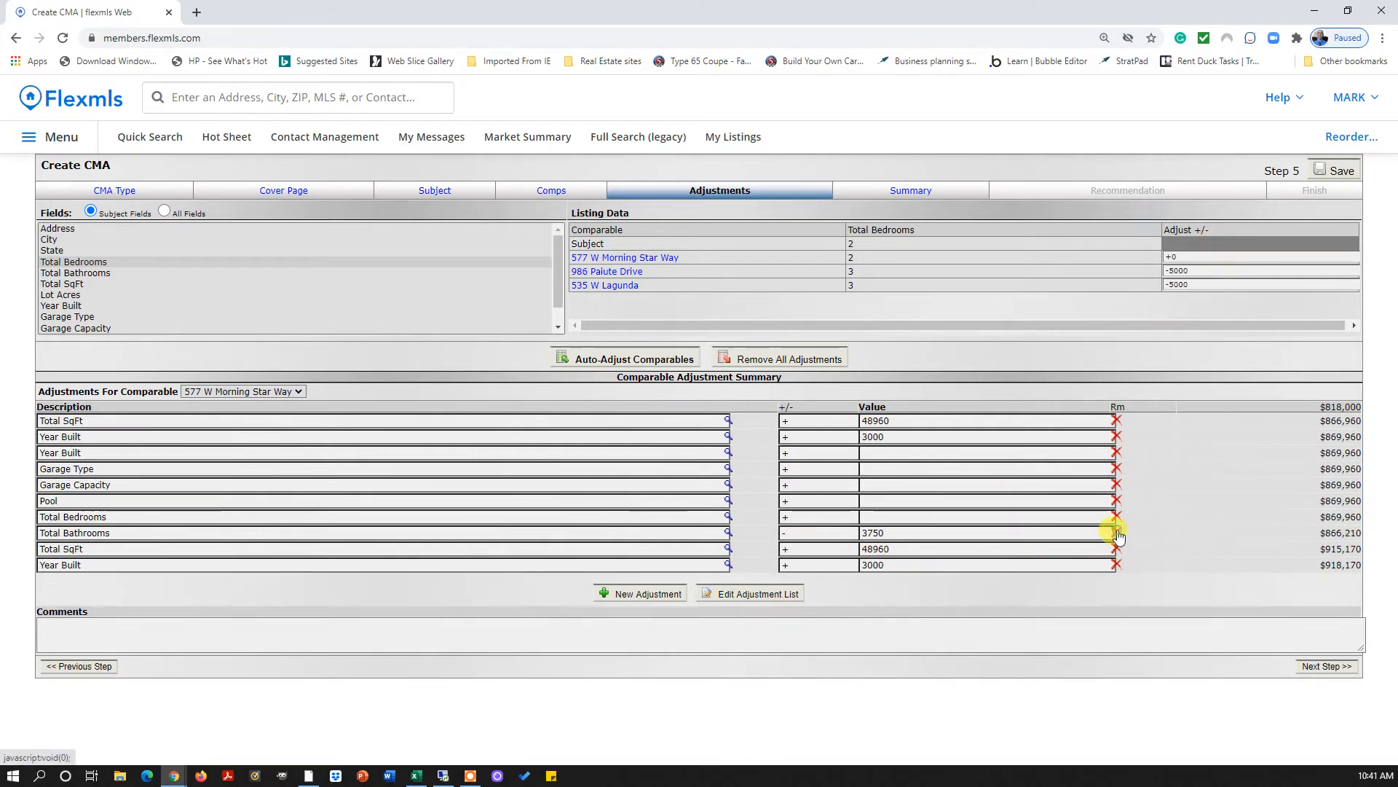
pyautogui.click(1117, 517)
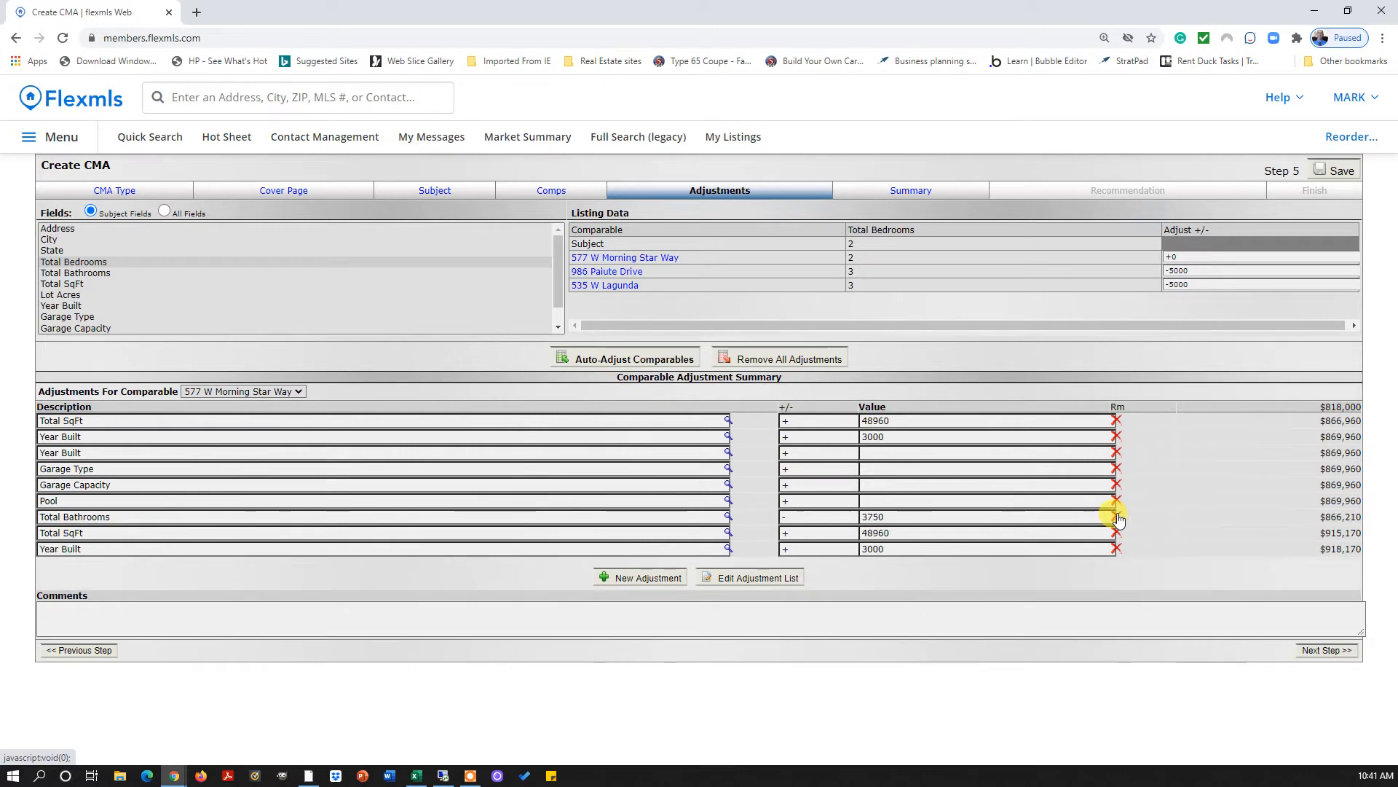
pyautogui.click(1117, 452)
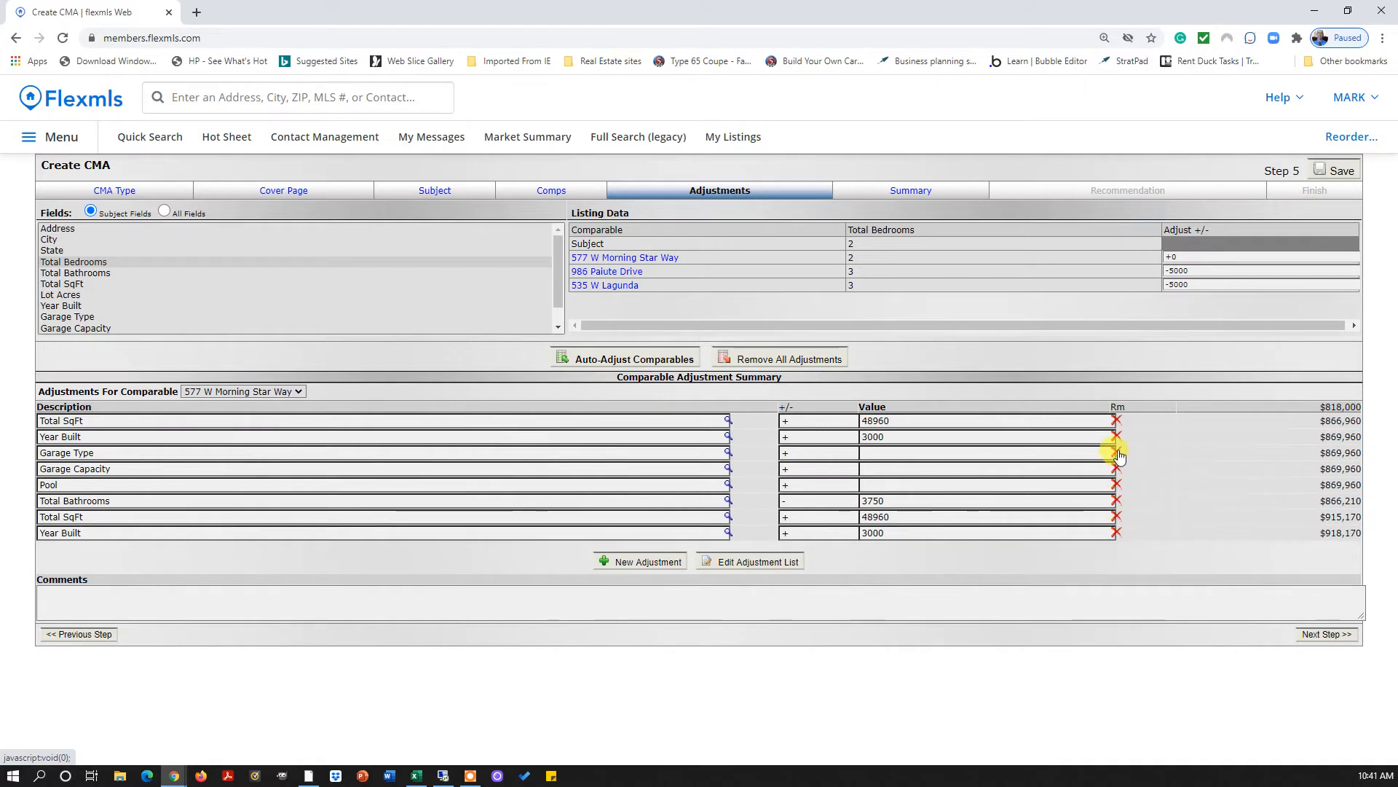
pyautogui.click(1117, 436)
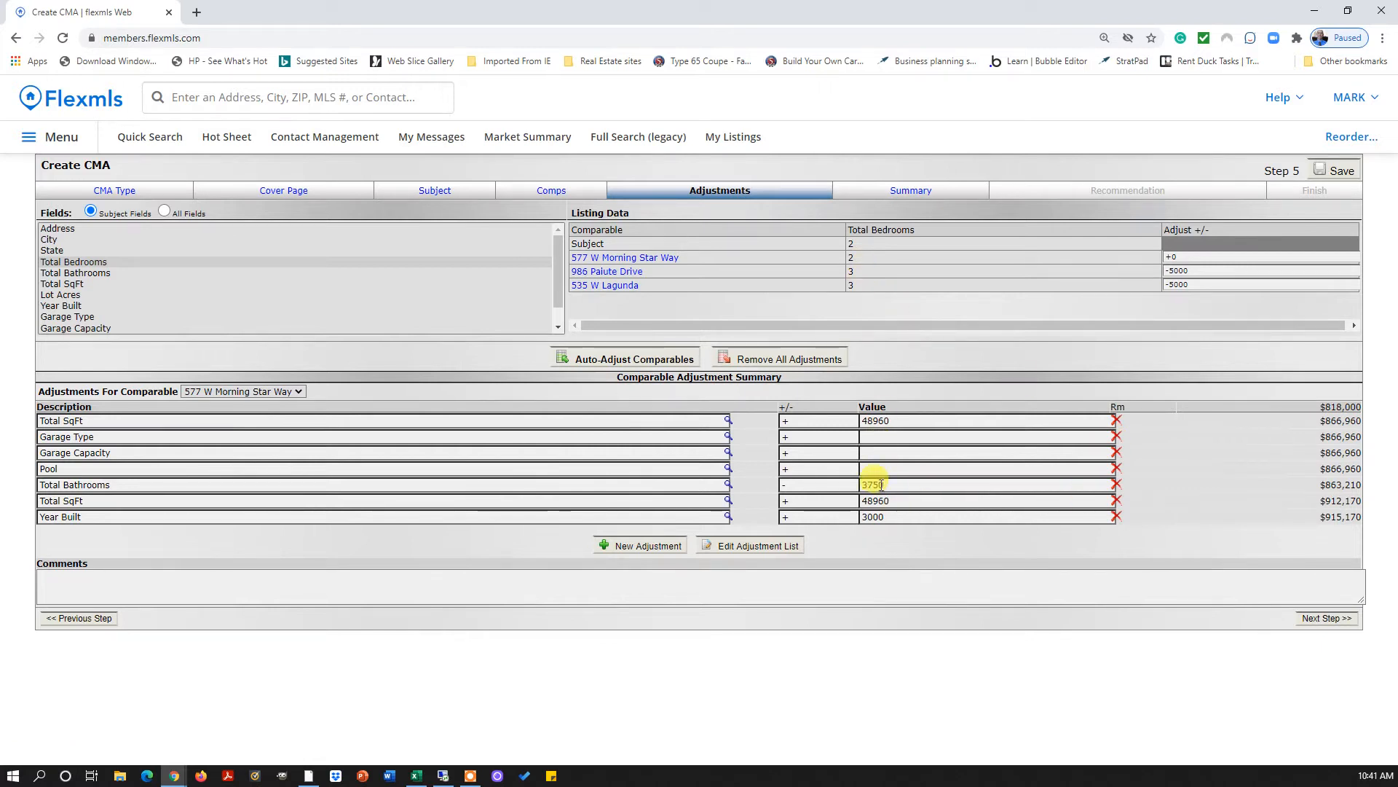
# Review the bedroom counts and −5000 bedroom adjustments, then show the Total Bathrooms comparison
pyautogui.doubleClick(852, 260)
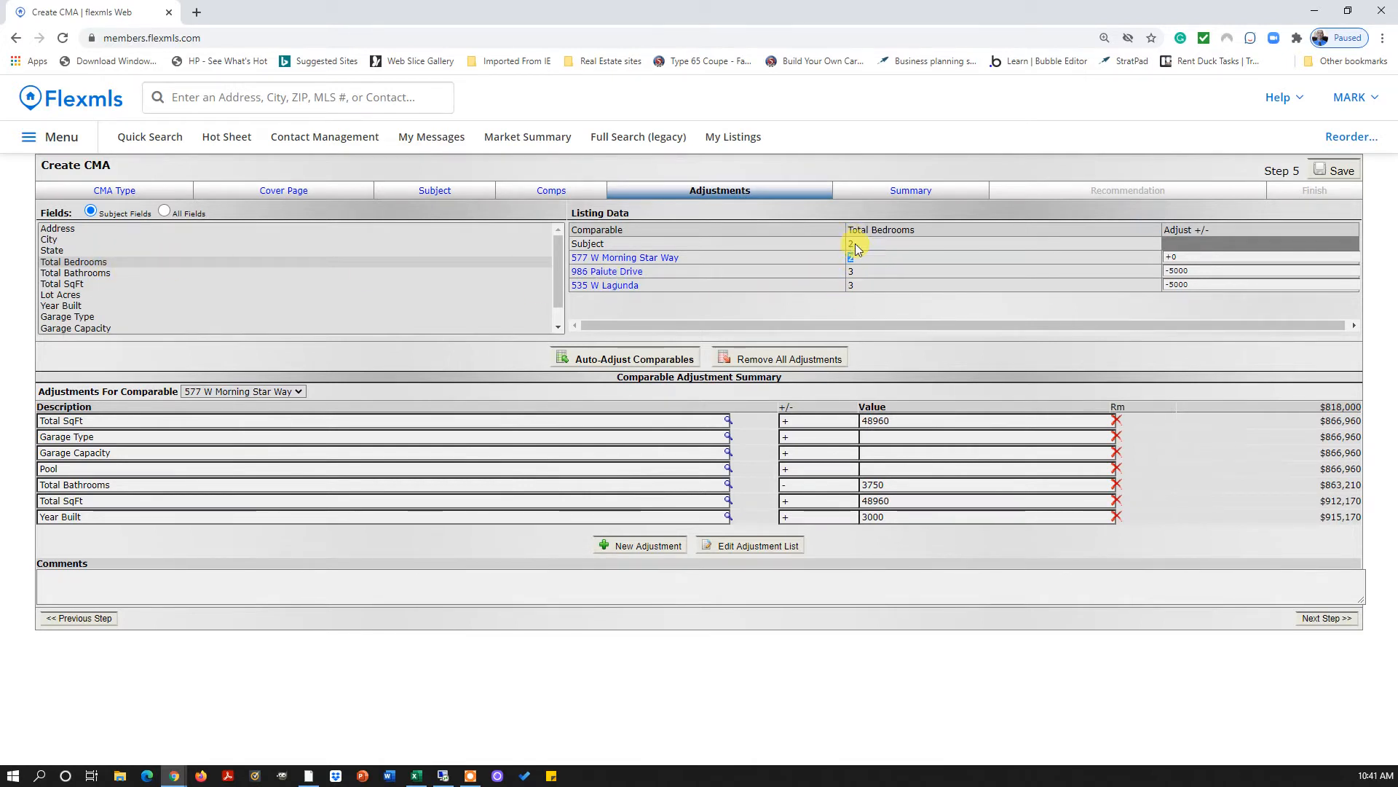
pyautogui.doubleClick(851, 244)
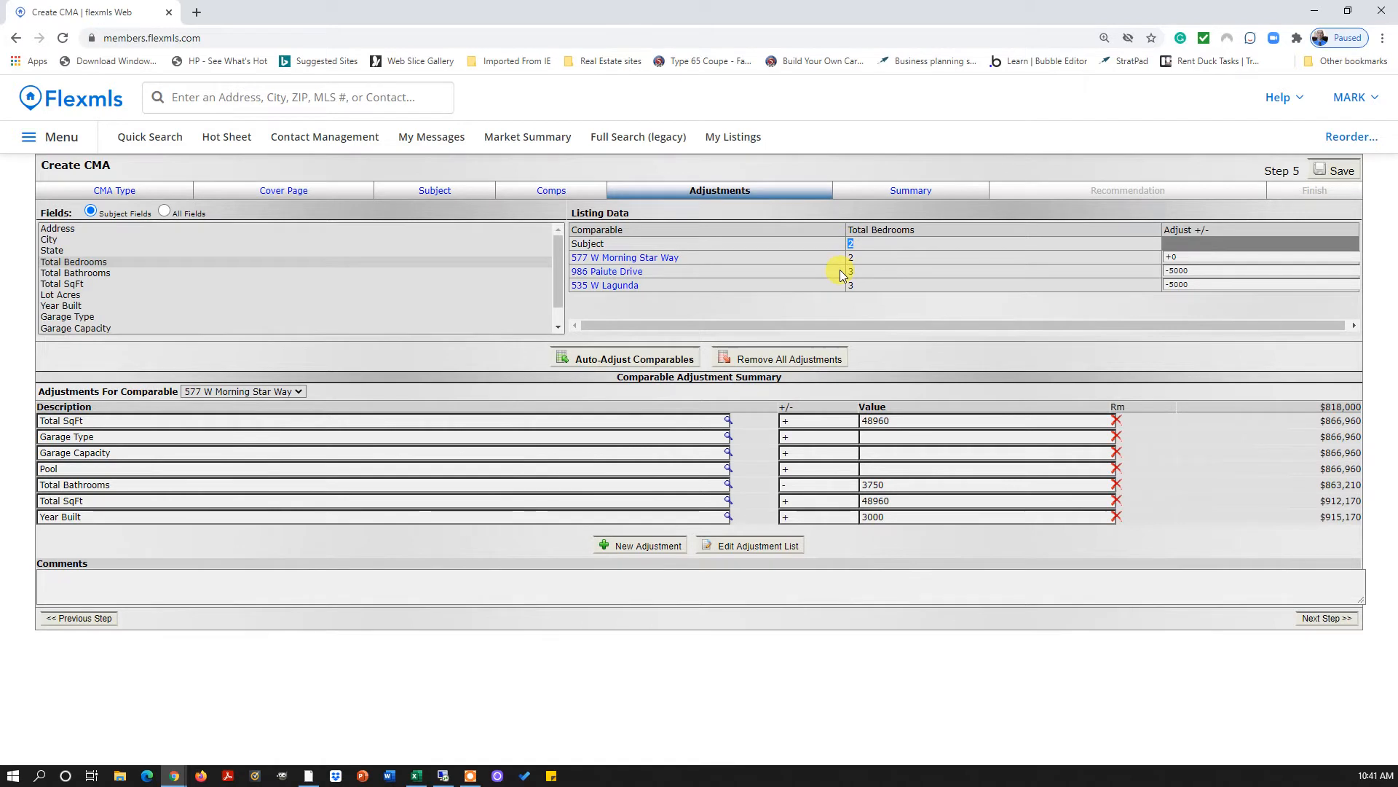
pyautogui.click(1182, 260)
pyautogui.click(1188, 271)
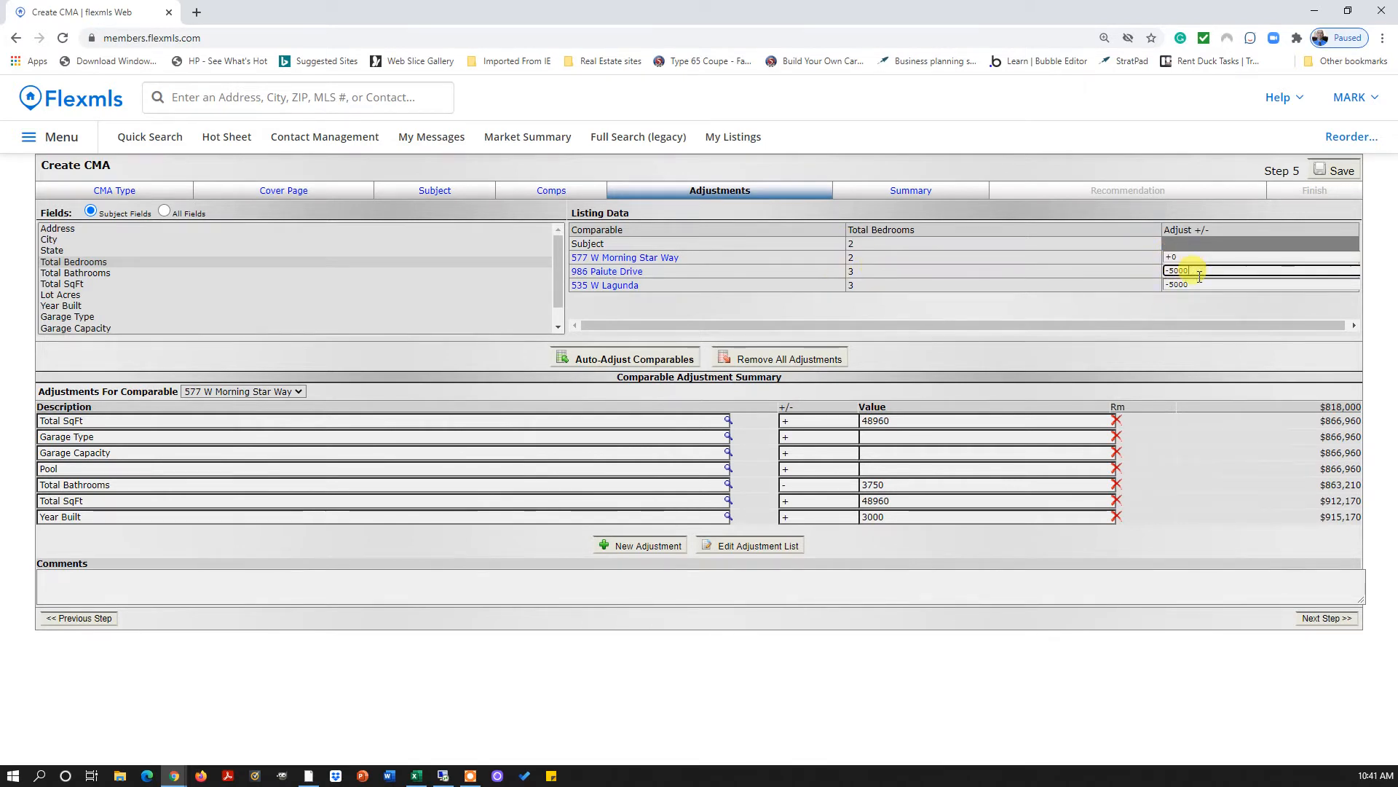
pyautogui.doubleClick(1190, 272)
pyautogui.click(883, 270)
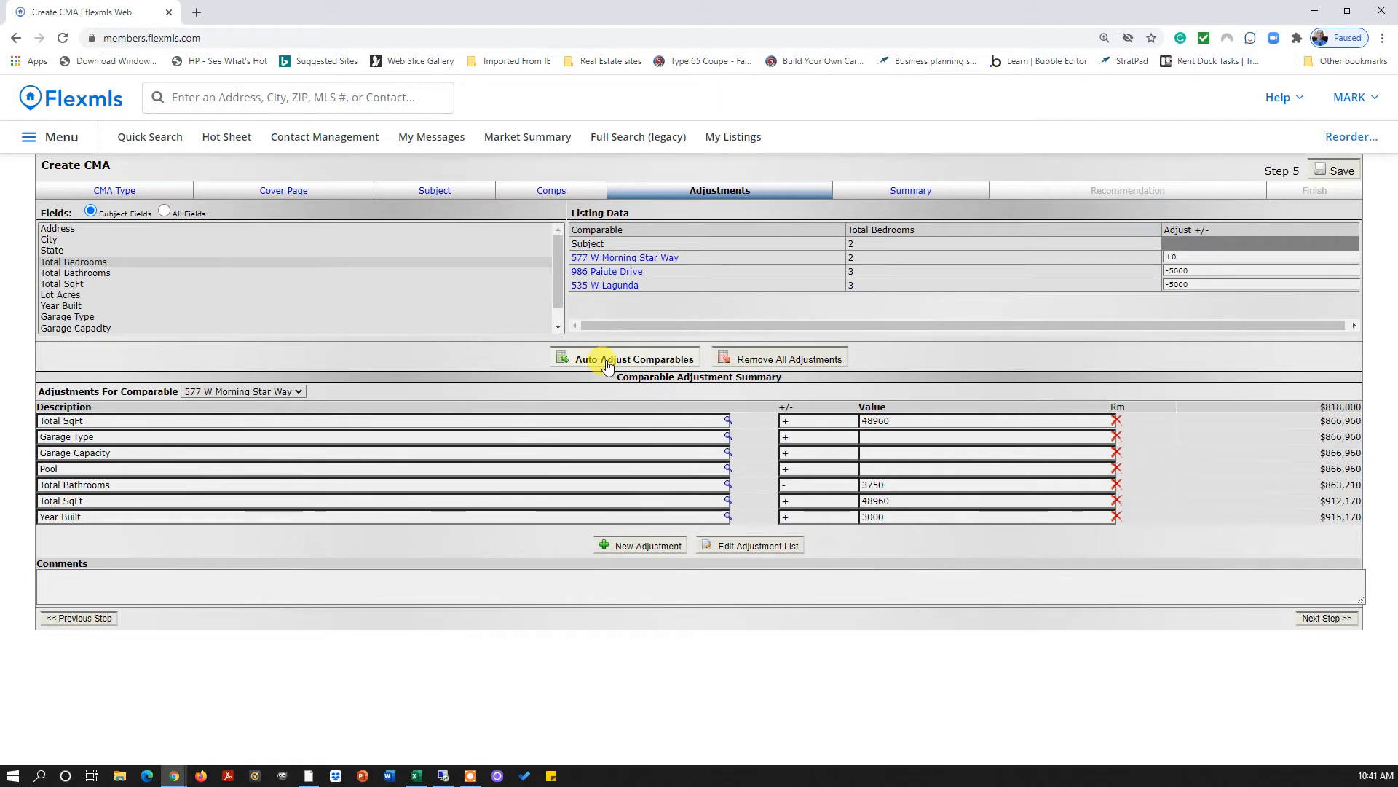
pyautogui.click(1206, 271)
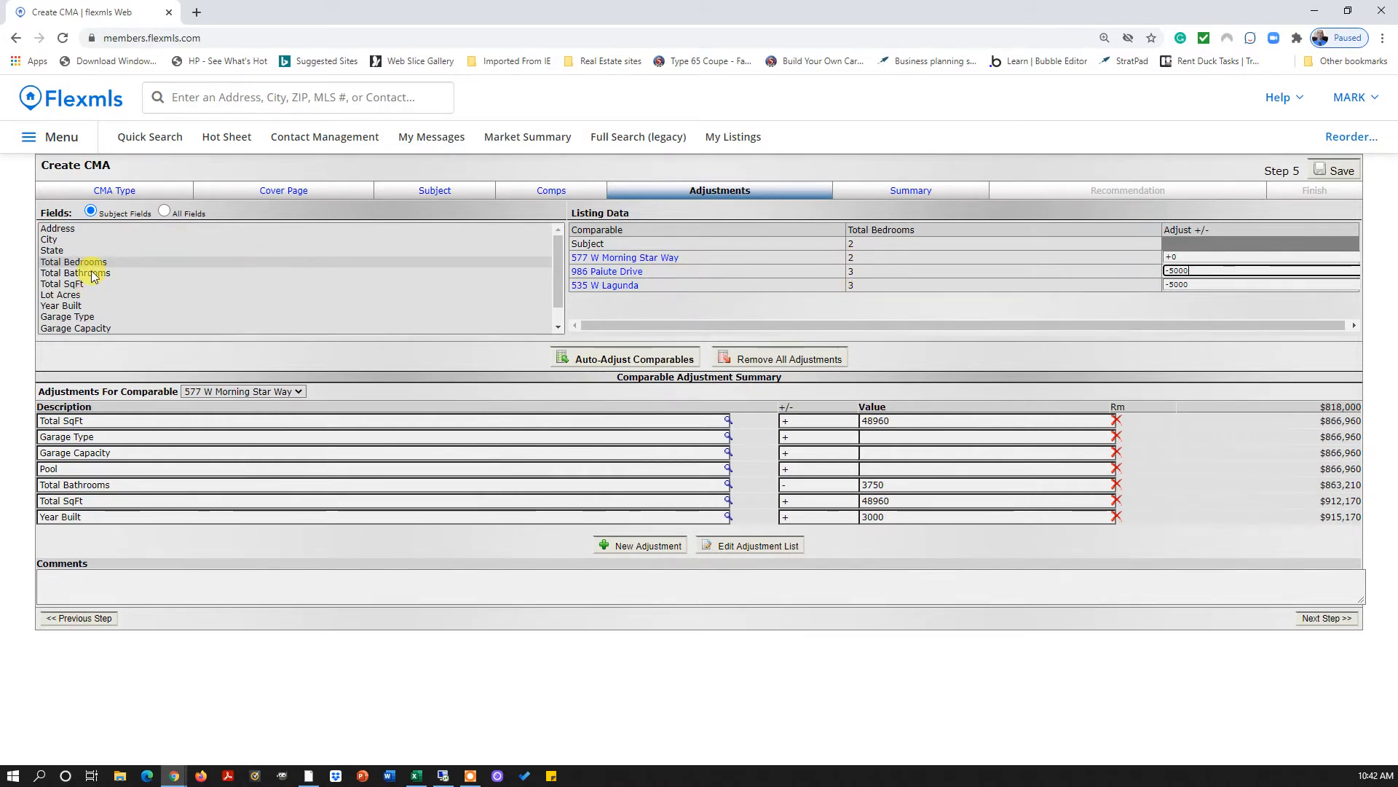
pyautogui.click(316, 273)
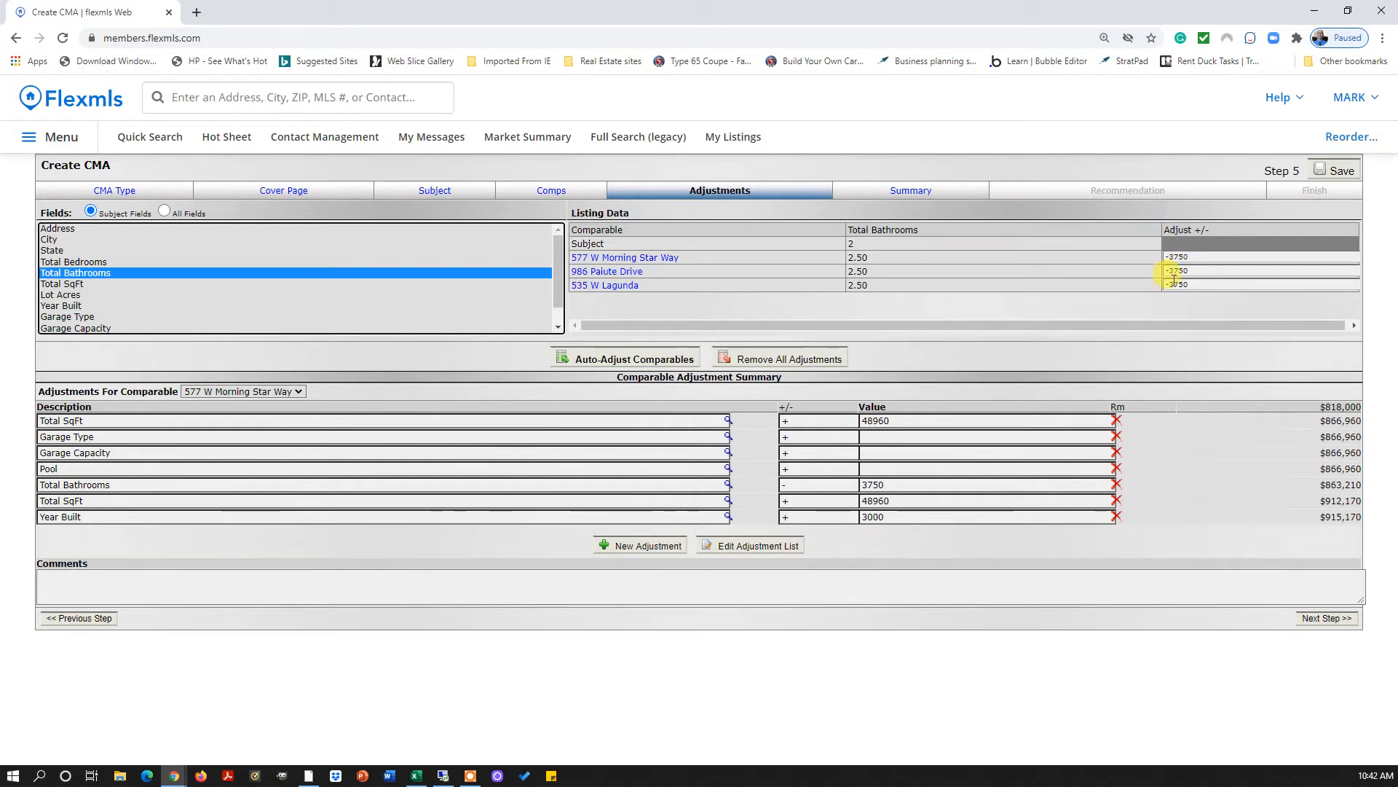
pyautogui.click(74, 284)
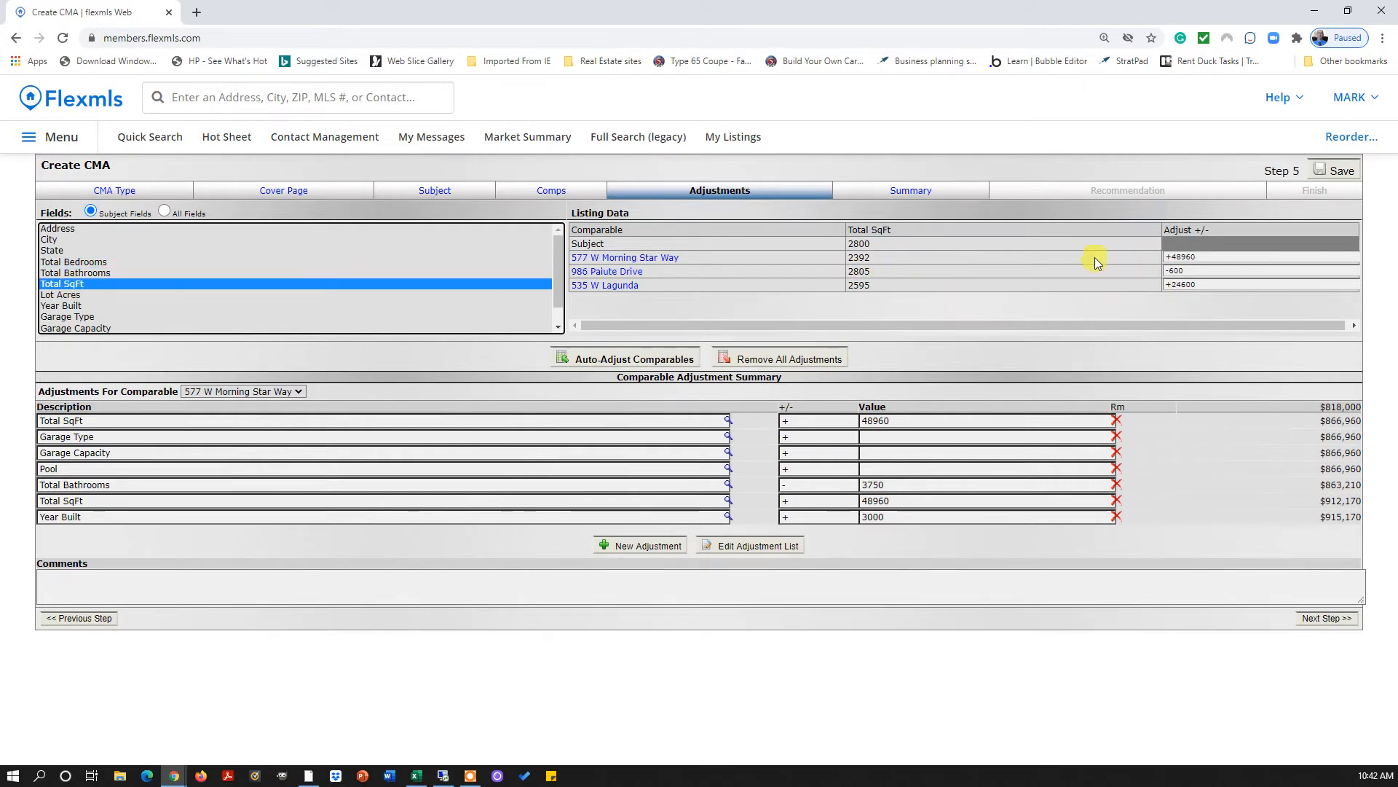
pyautogui.click(865, 243)
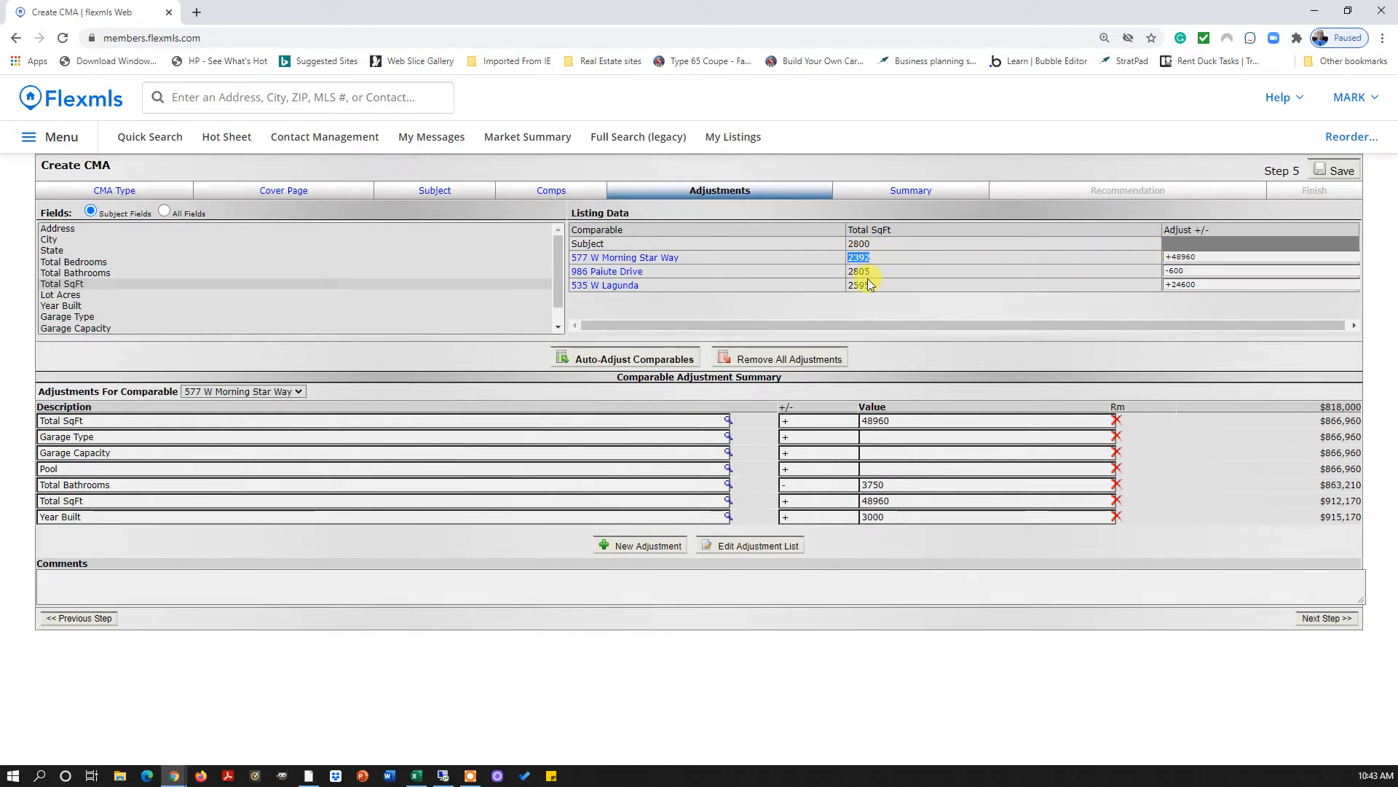
pyautogui.doubleClick(1182, 270)
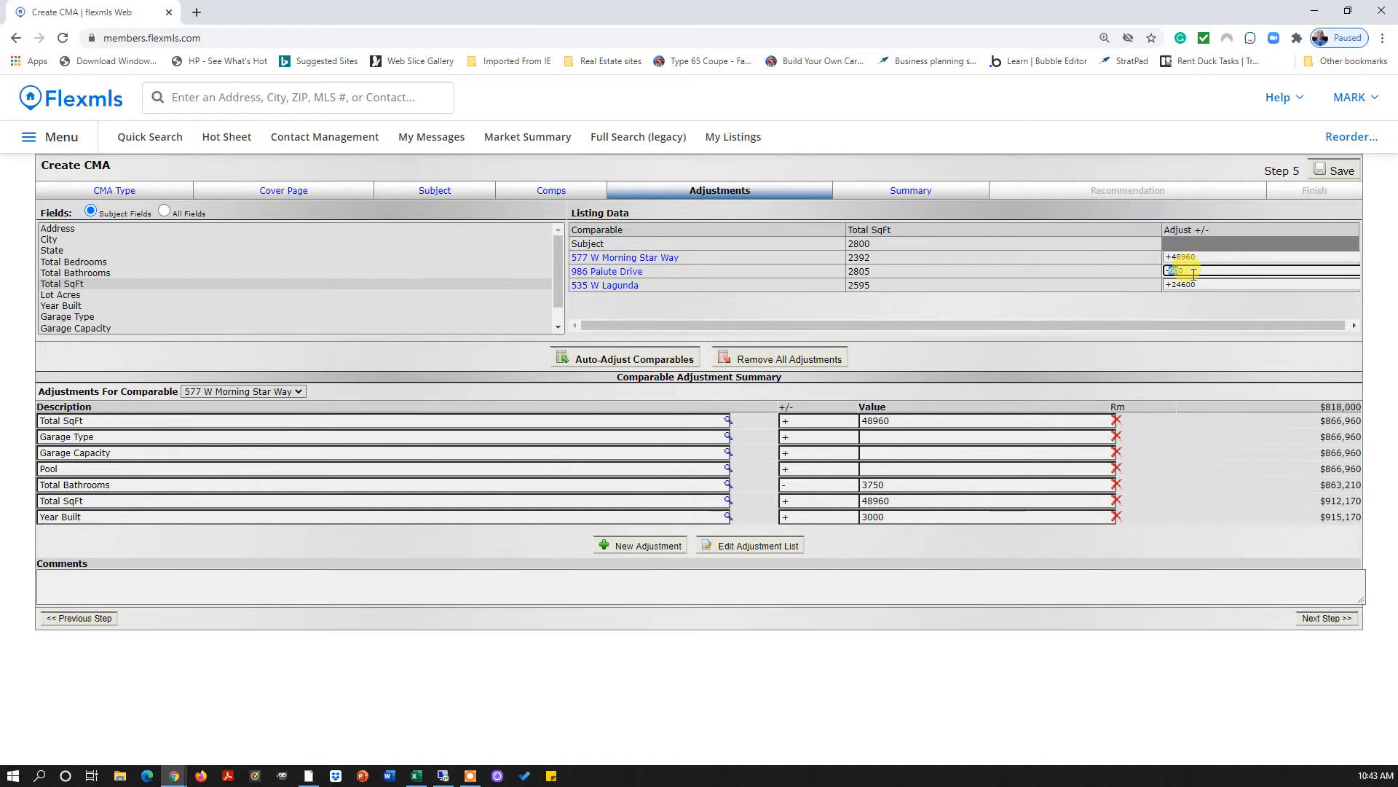
pyautogui.click(878, 277)
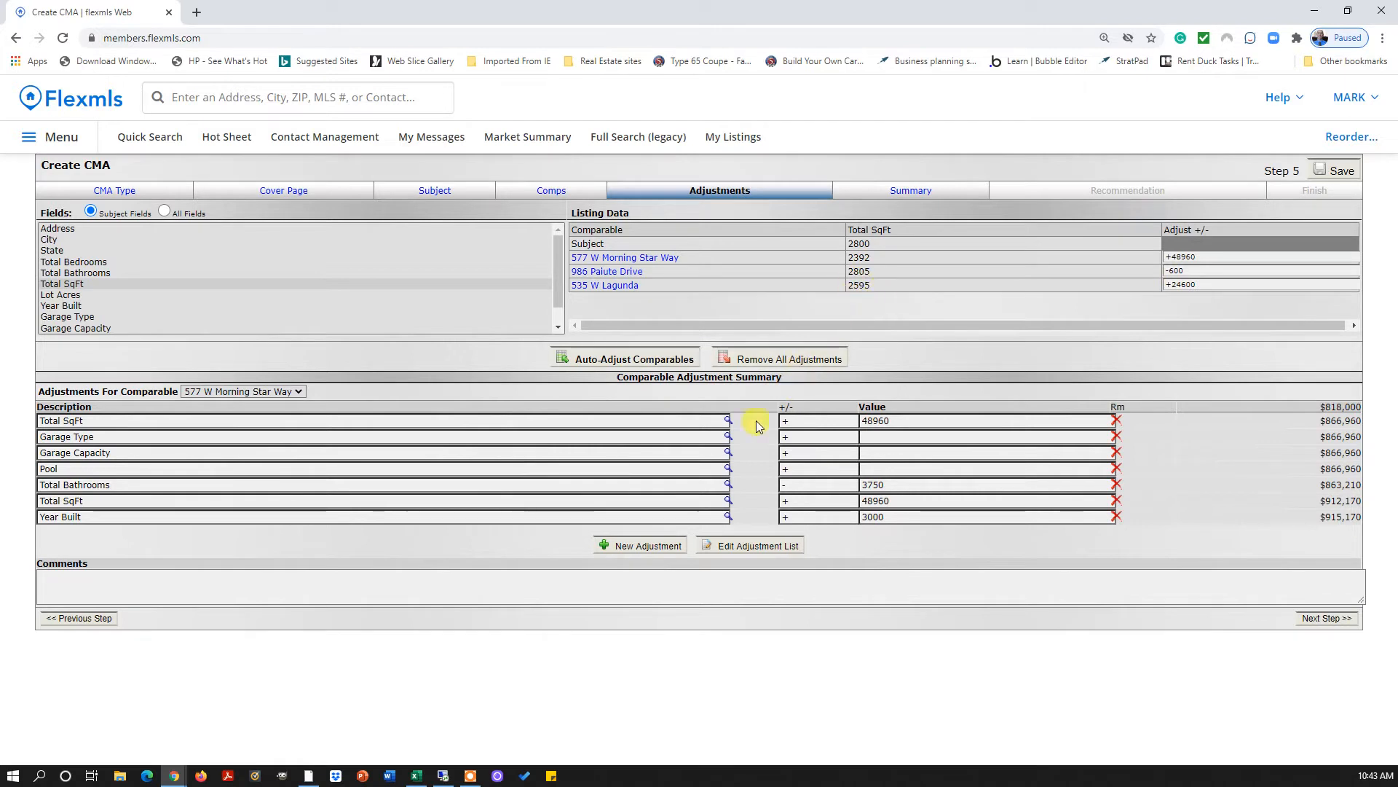
pyautogui.click(64, 296)
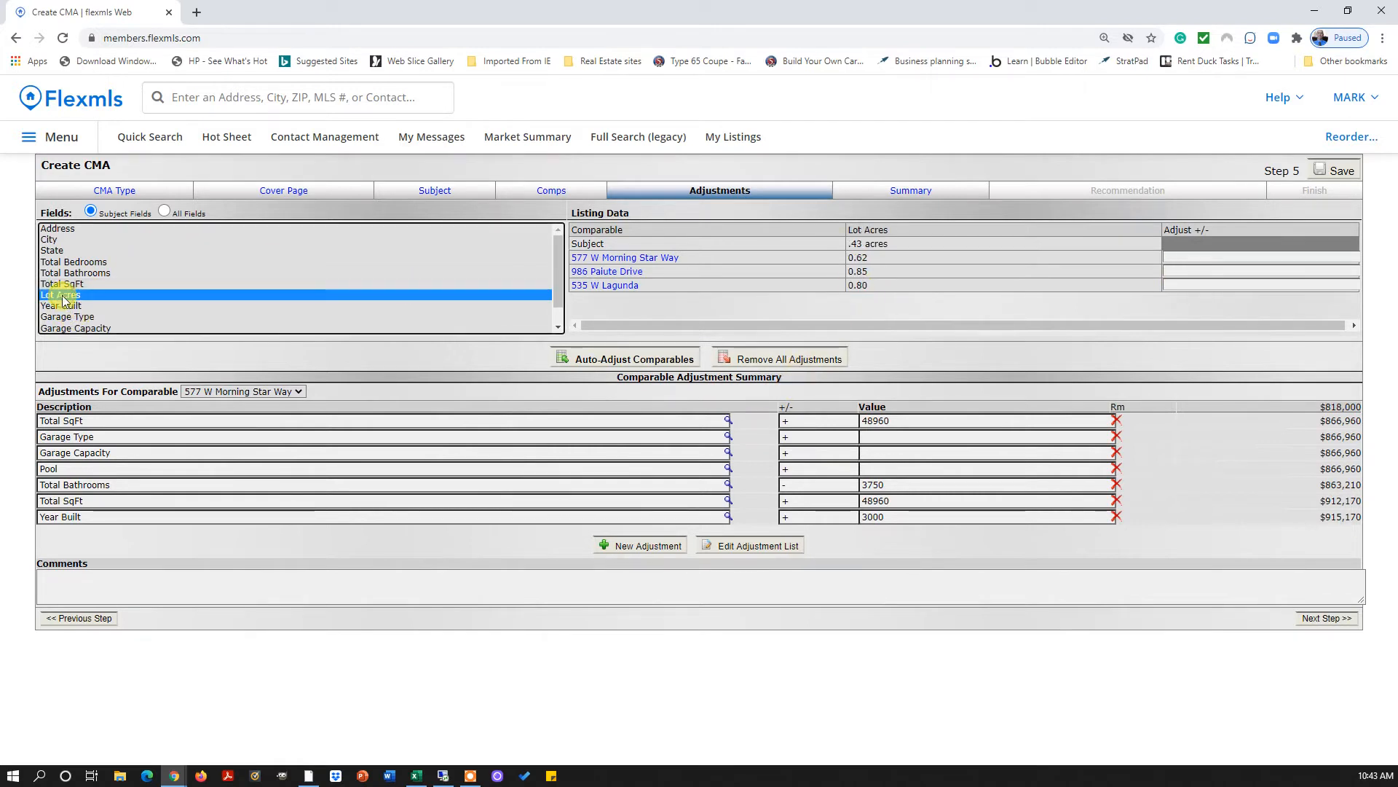
pyautogui.click(66, 286)
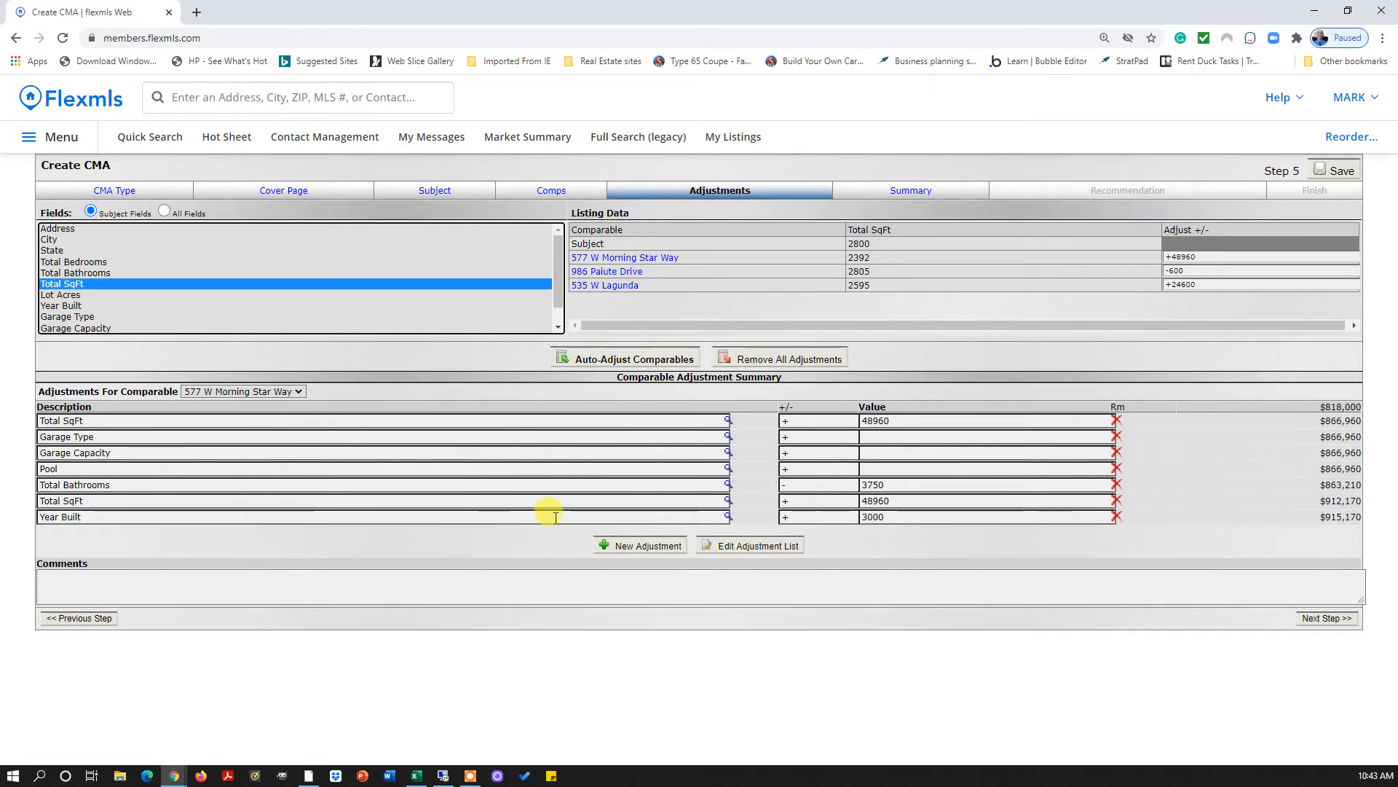
pyautogui.hotkey('ctrl', '+')
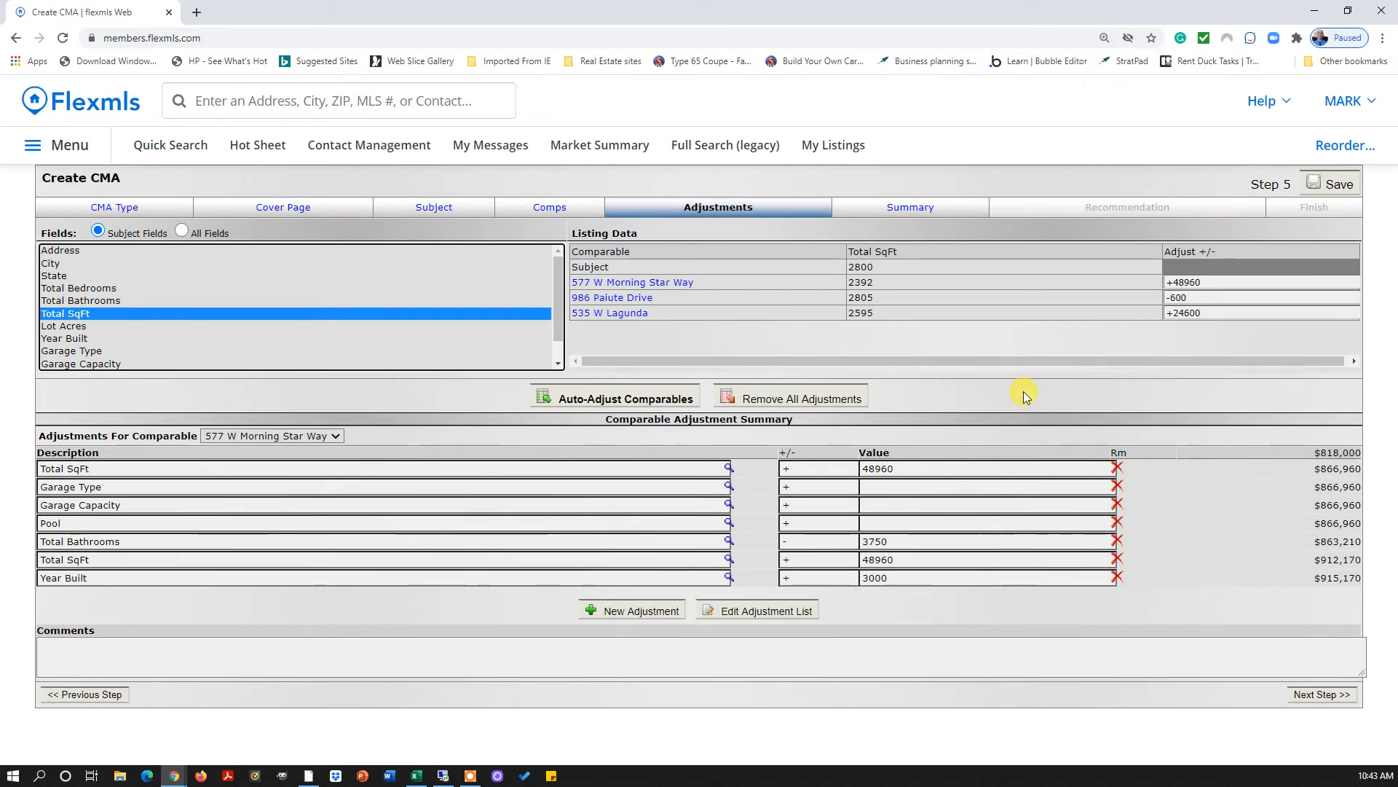
pyautogui.click(1225, 279)
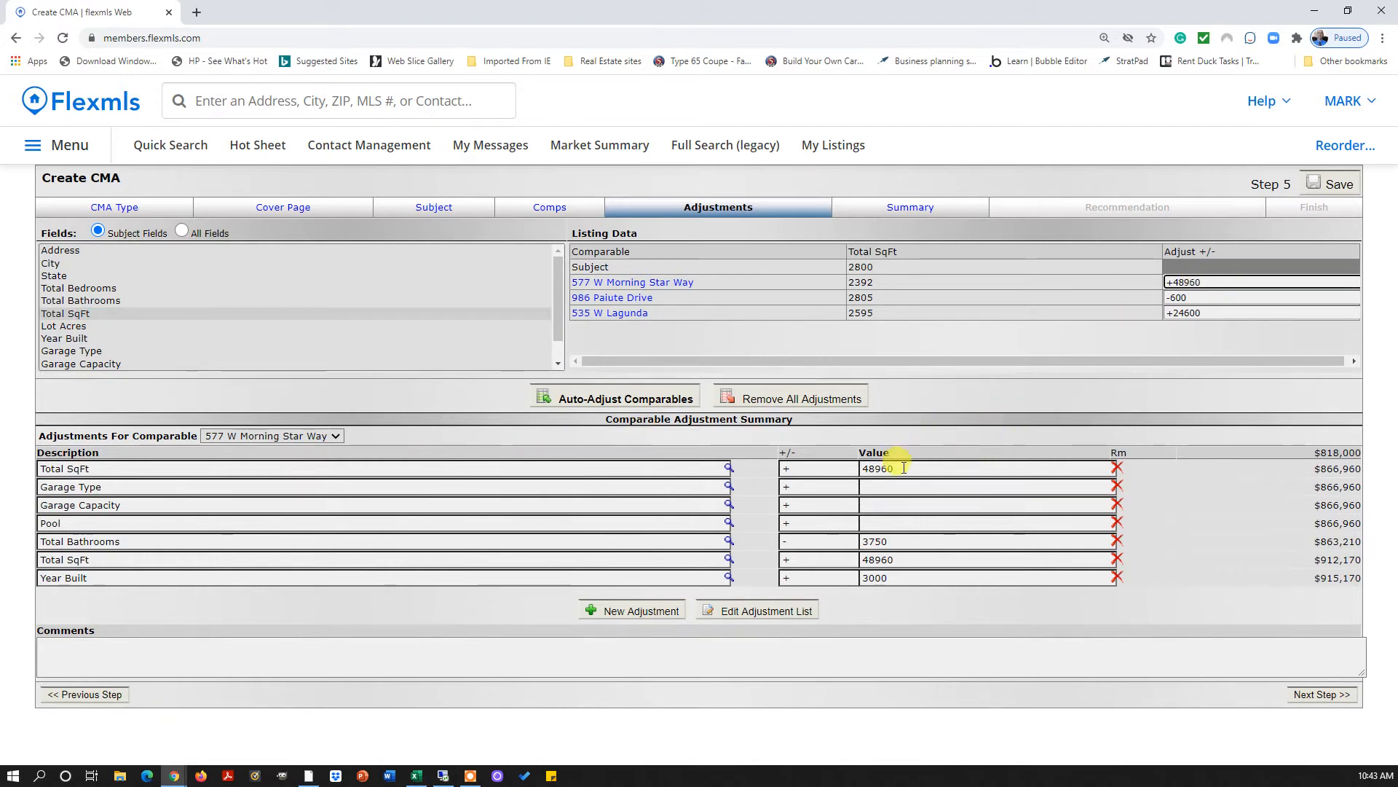
pyautogui.click(338, 435)
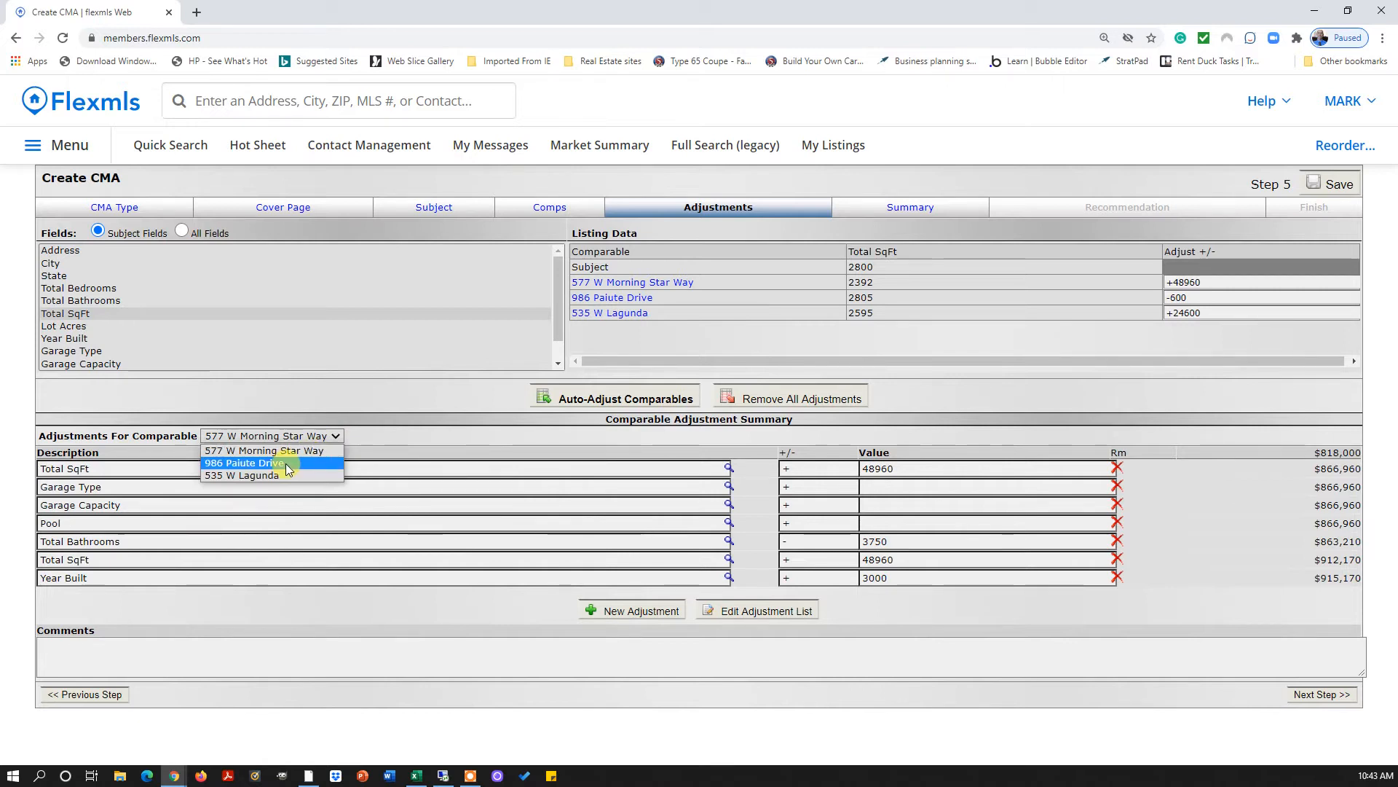
pyautogui.click(284, 463)
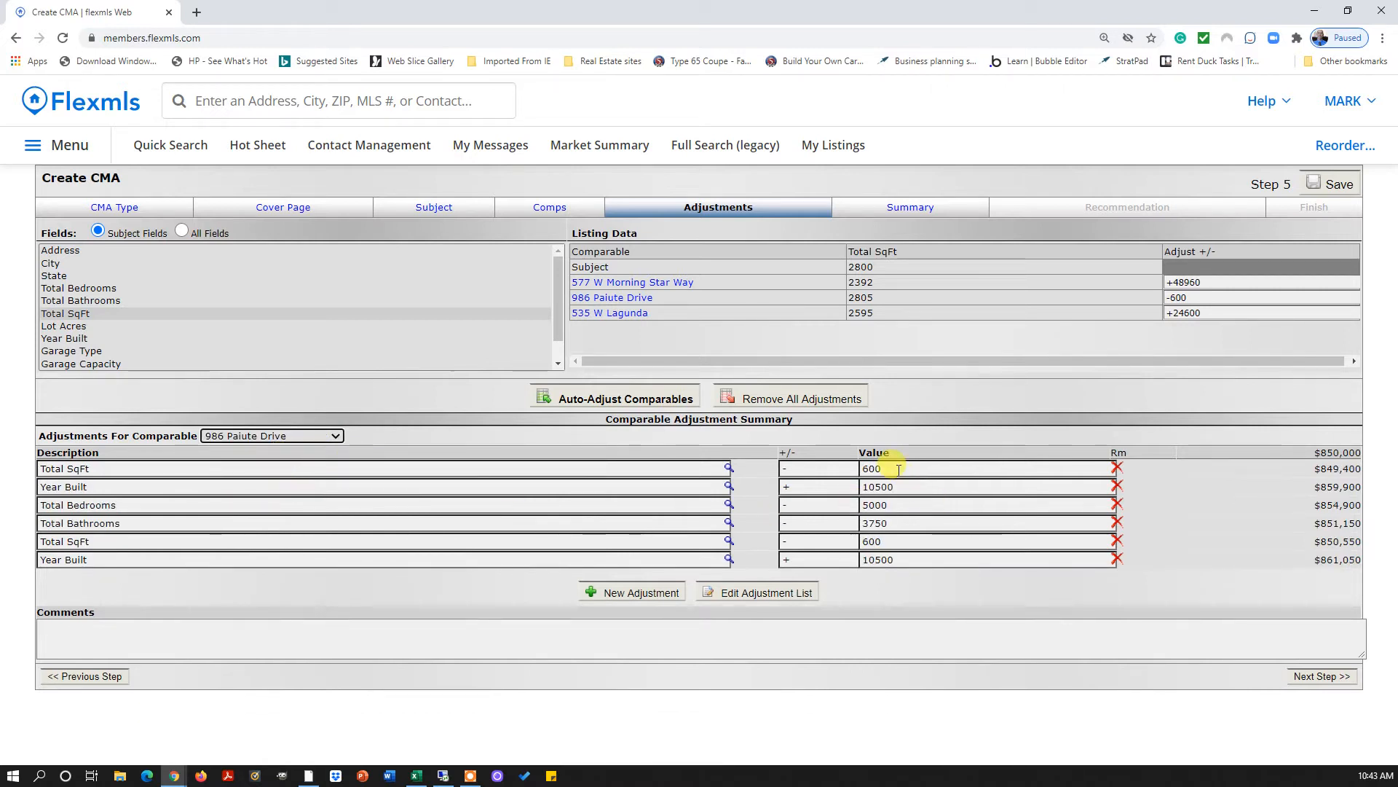
pyautogui.click(898, 470)
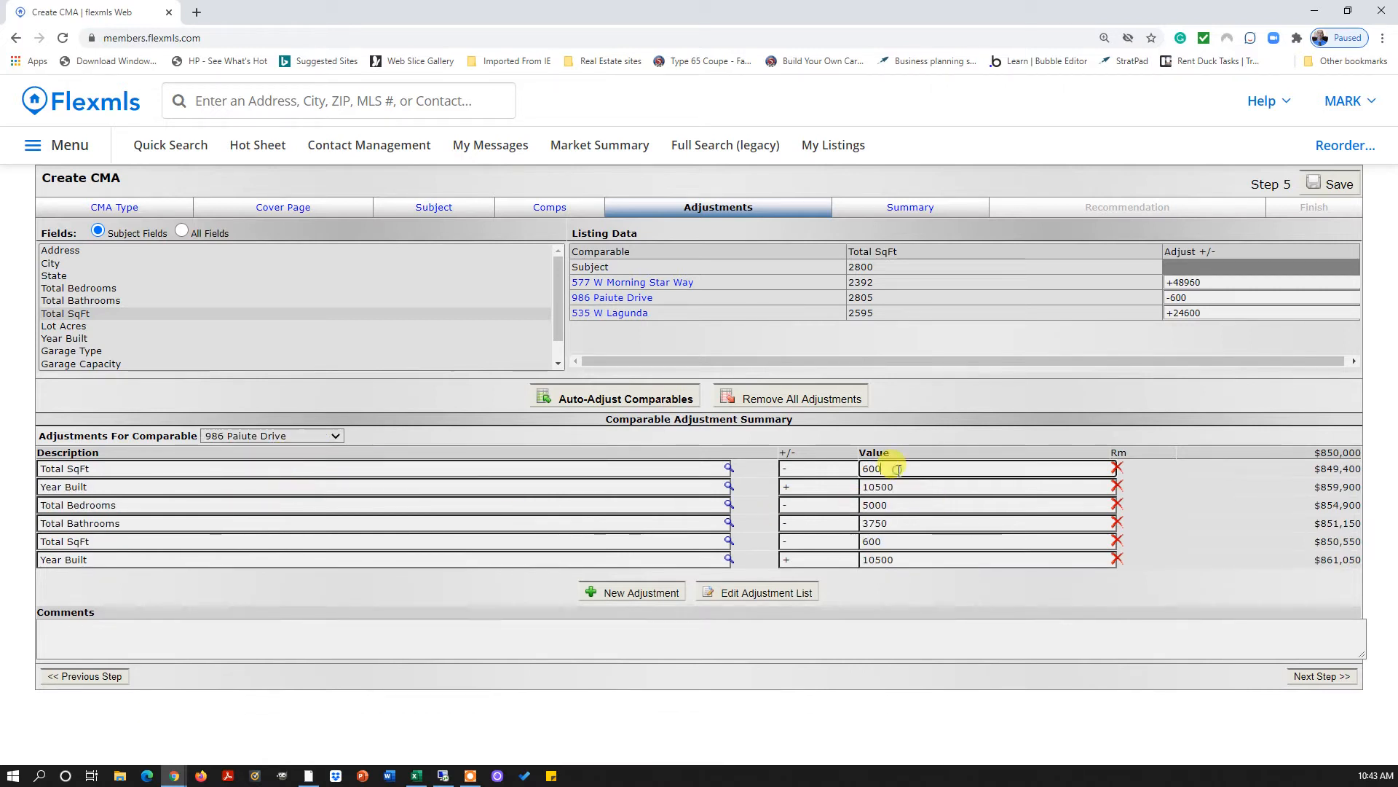
pyautogui.click(1215, 275)
pyautogui.moveTo(1215, 275); pyautogui.dragTo(1158, 273)
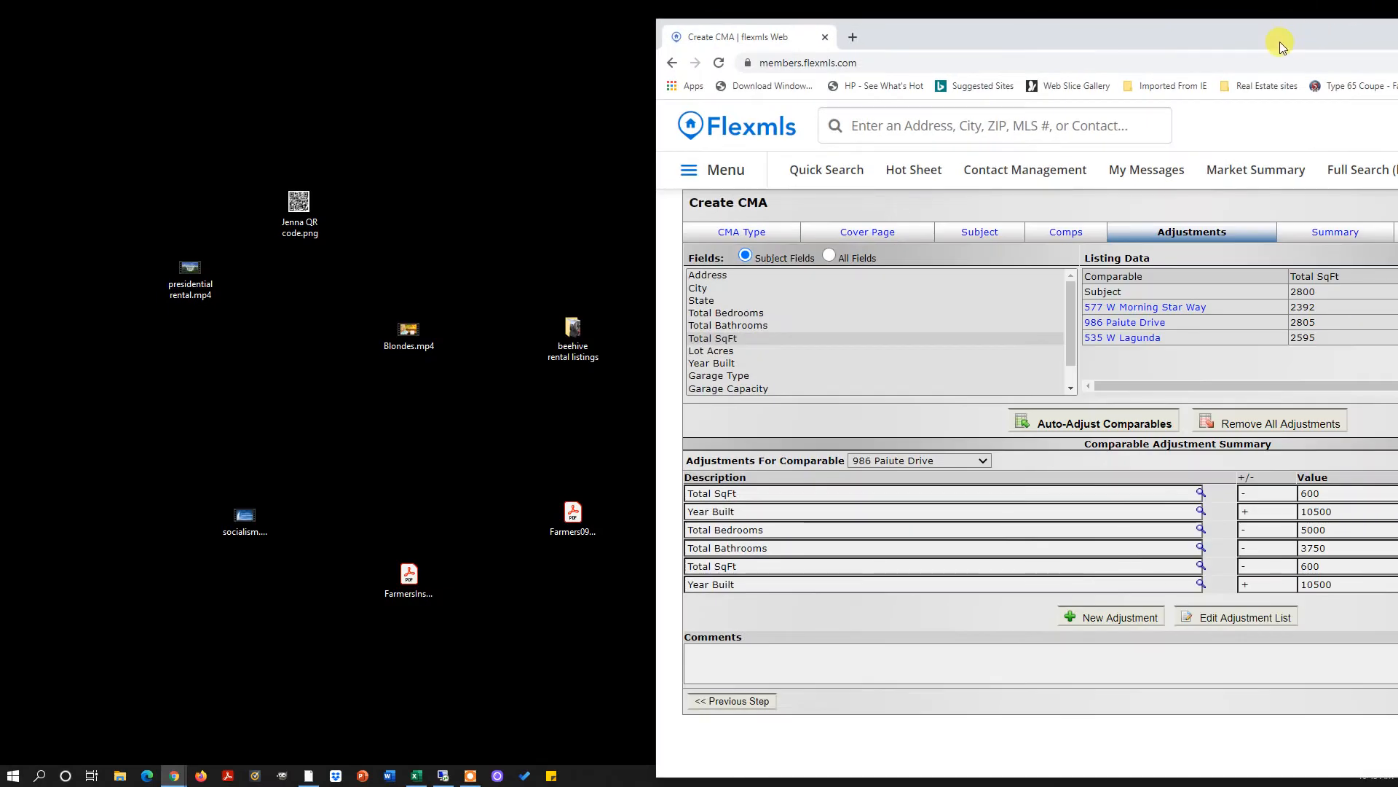
pyautogui.moveTo(1279, 42); pyautogui.dragTo(649, 33)
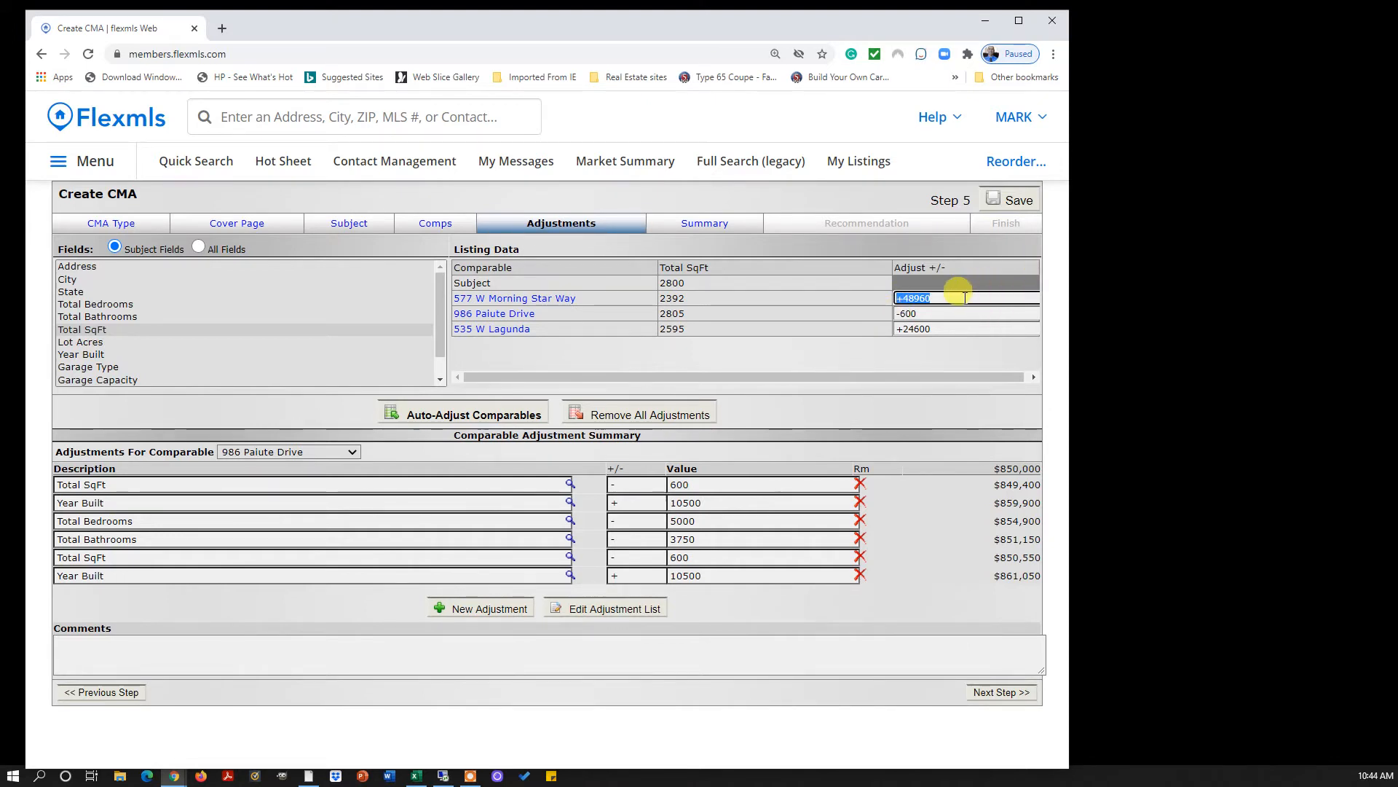
pyautogui.click(1018, 20)
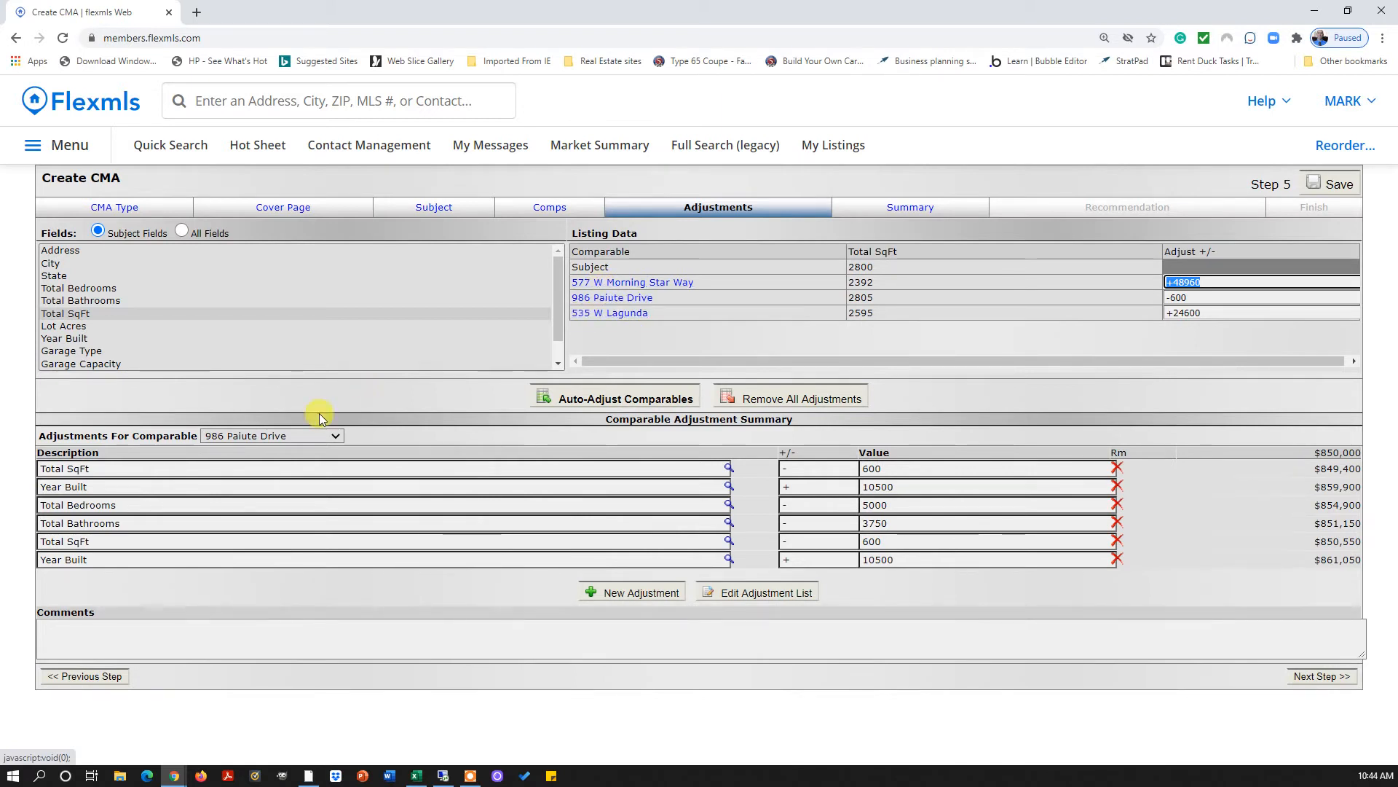
pyautogui.click(336, 435)
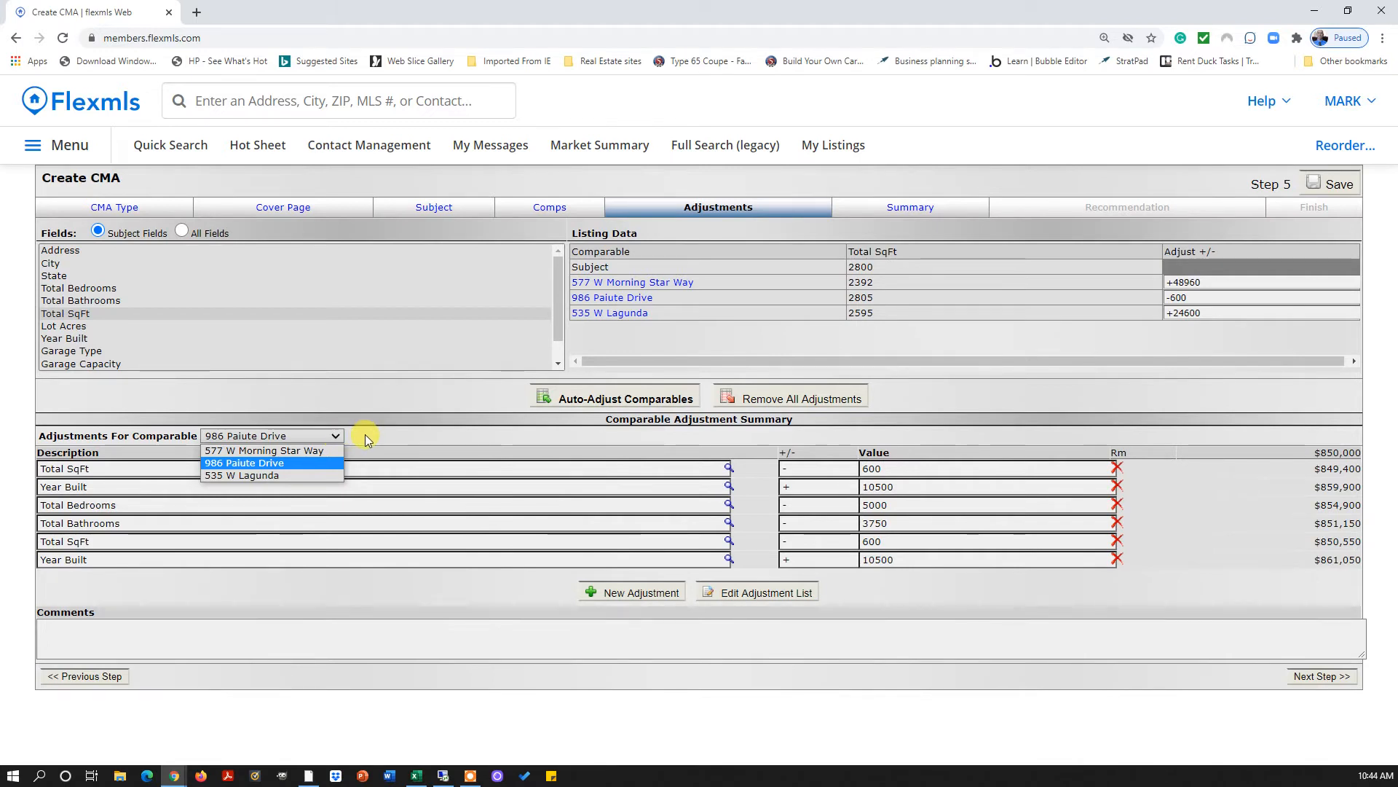
pyautogui.click(365, 434)
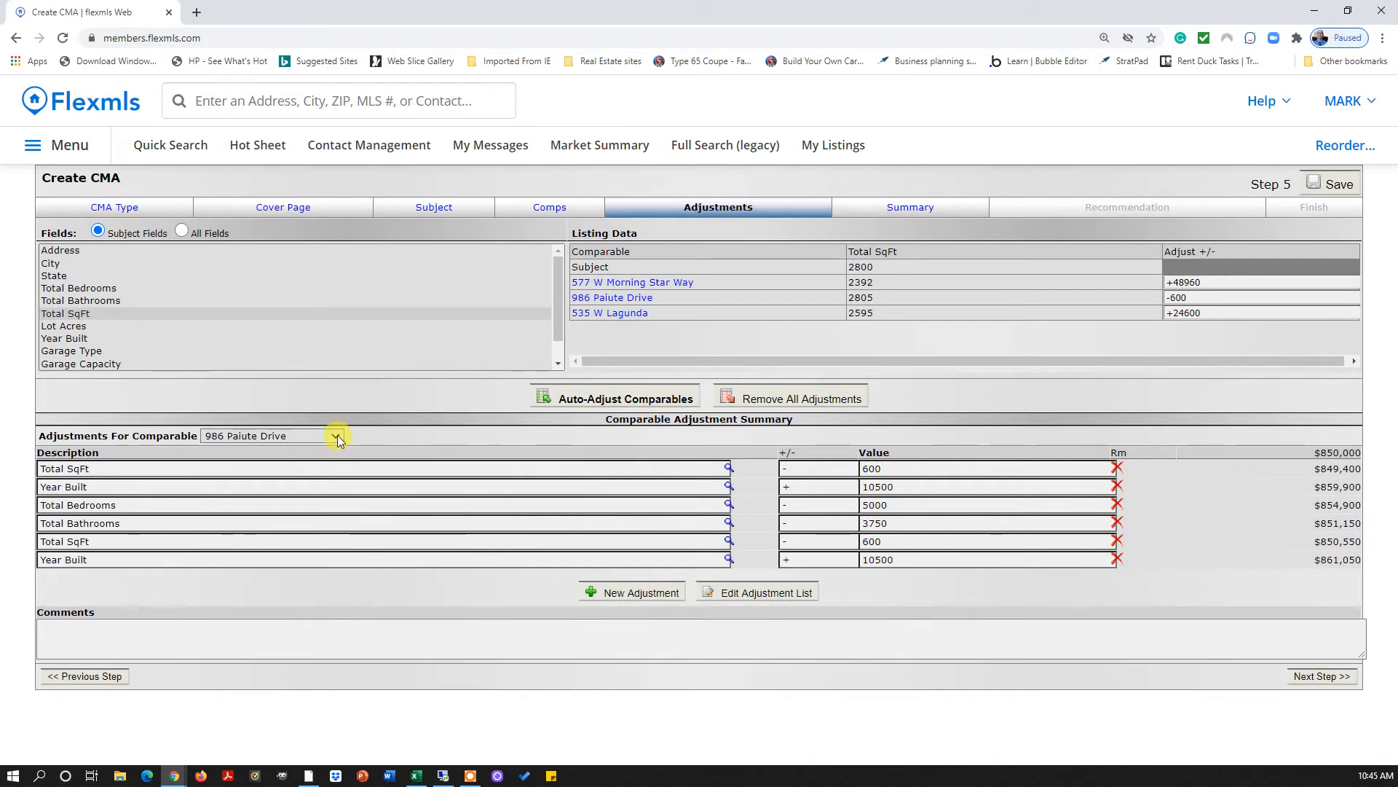
pyautogui.click(338, 435)
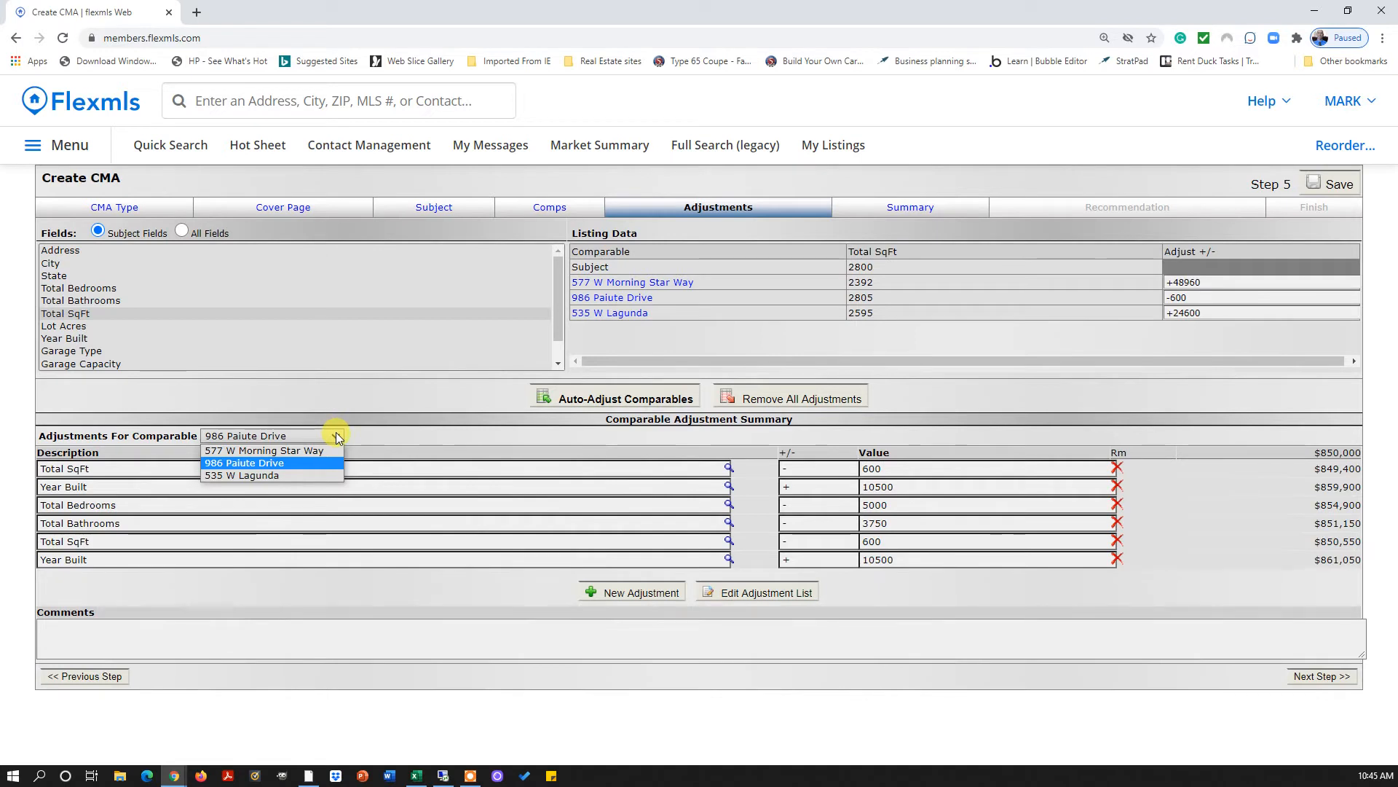
pyautogui.click(305, 476)
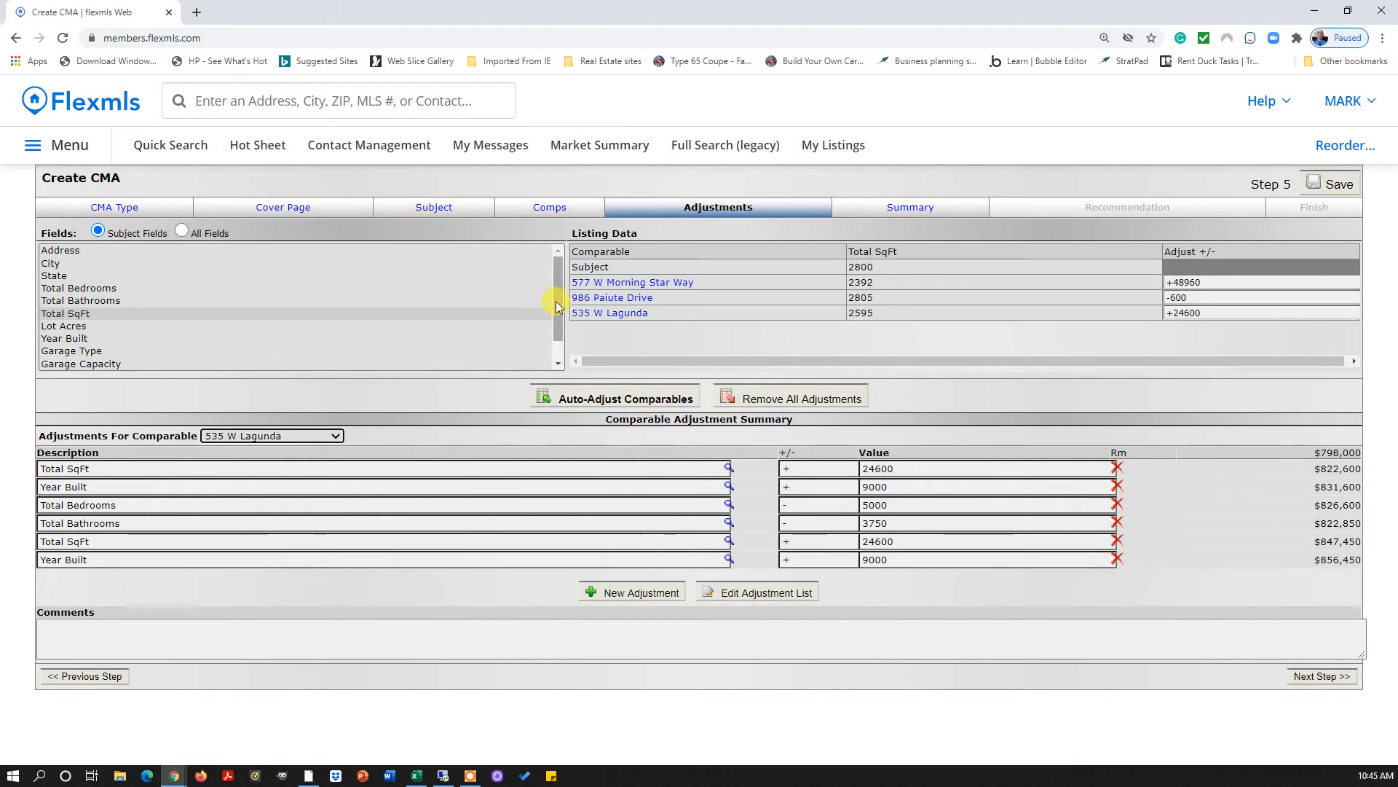
# Select the Pool field and auto-adjust the comparables, confirming the 11 added adjustments
pyautogui.moveTo(558, 297); pyautogui.dragTo(558, 313)
pyautogui.click(48, 353)
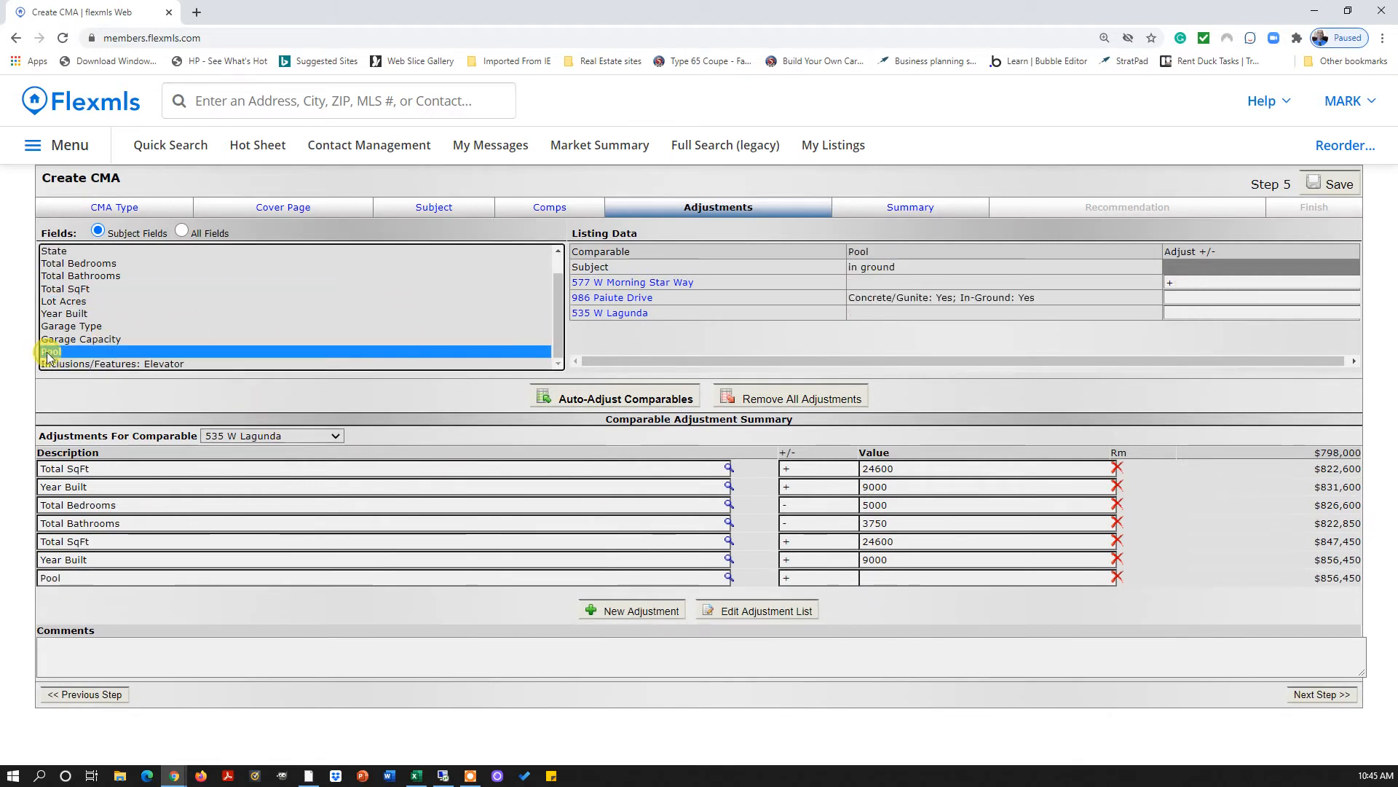
pyautogui.click(631, 401)
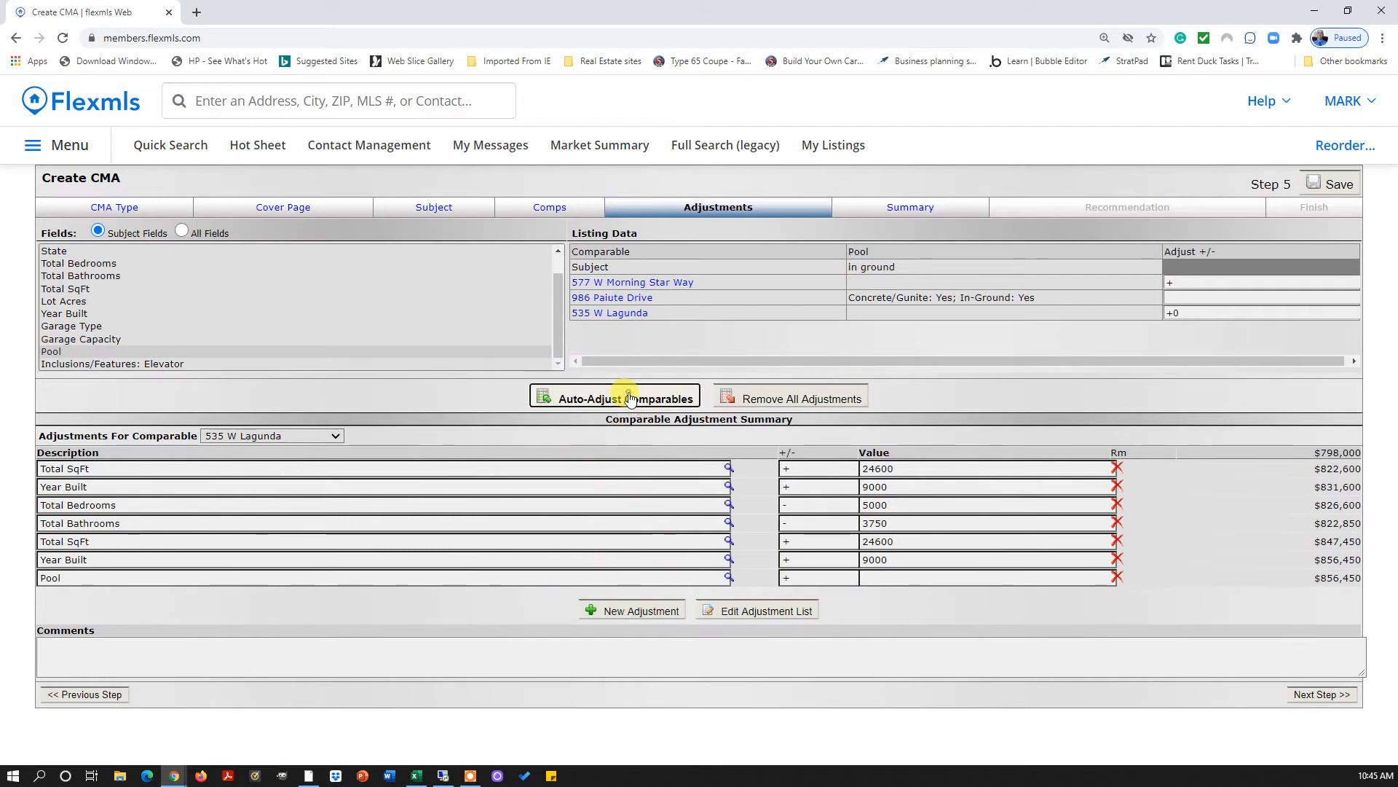
pyautogui.click(767, 188)
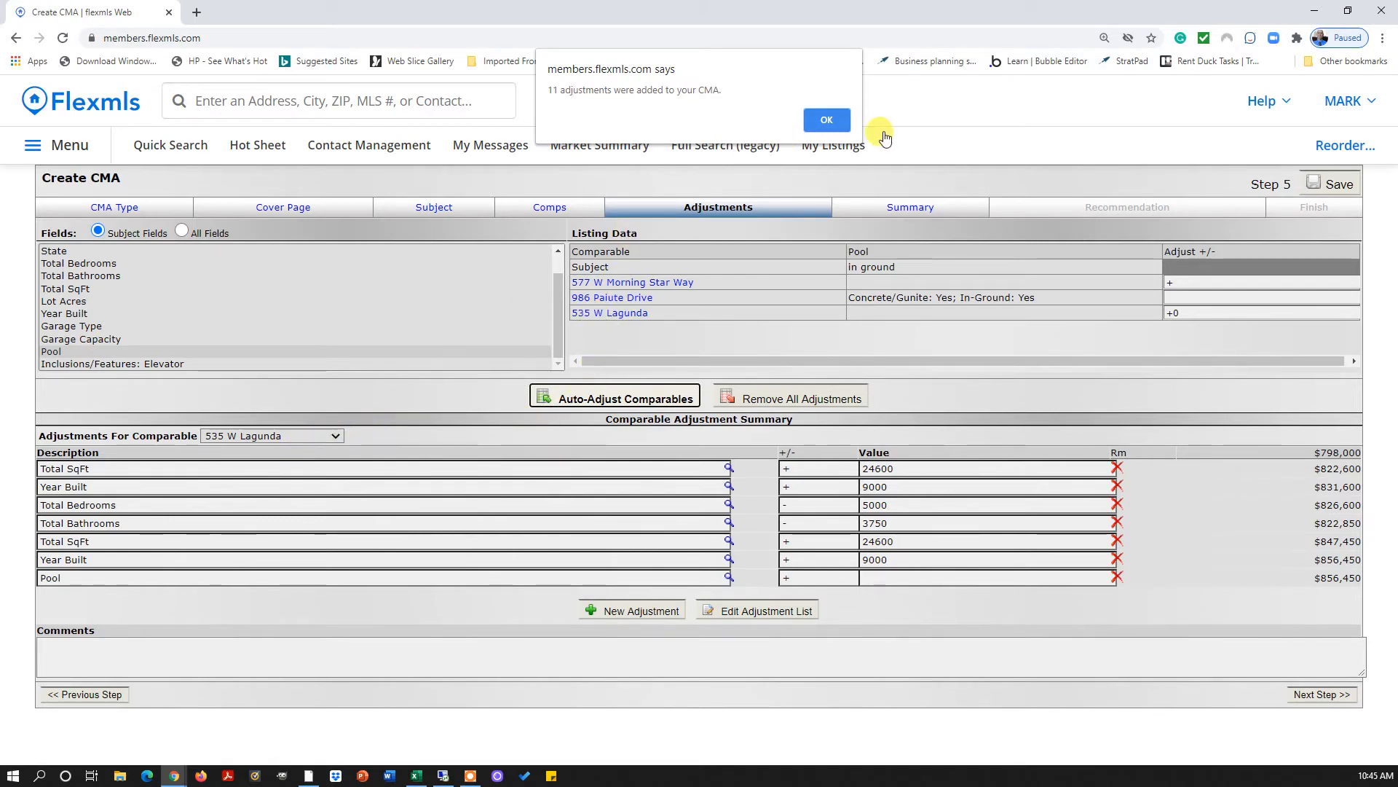
pyautogui.click(823, 123)
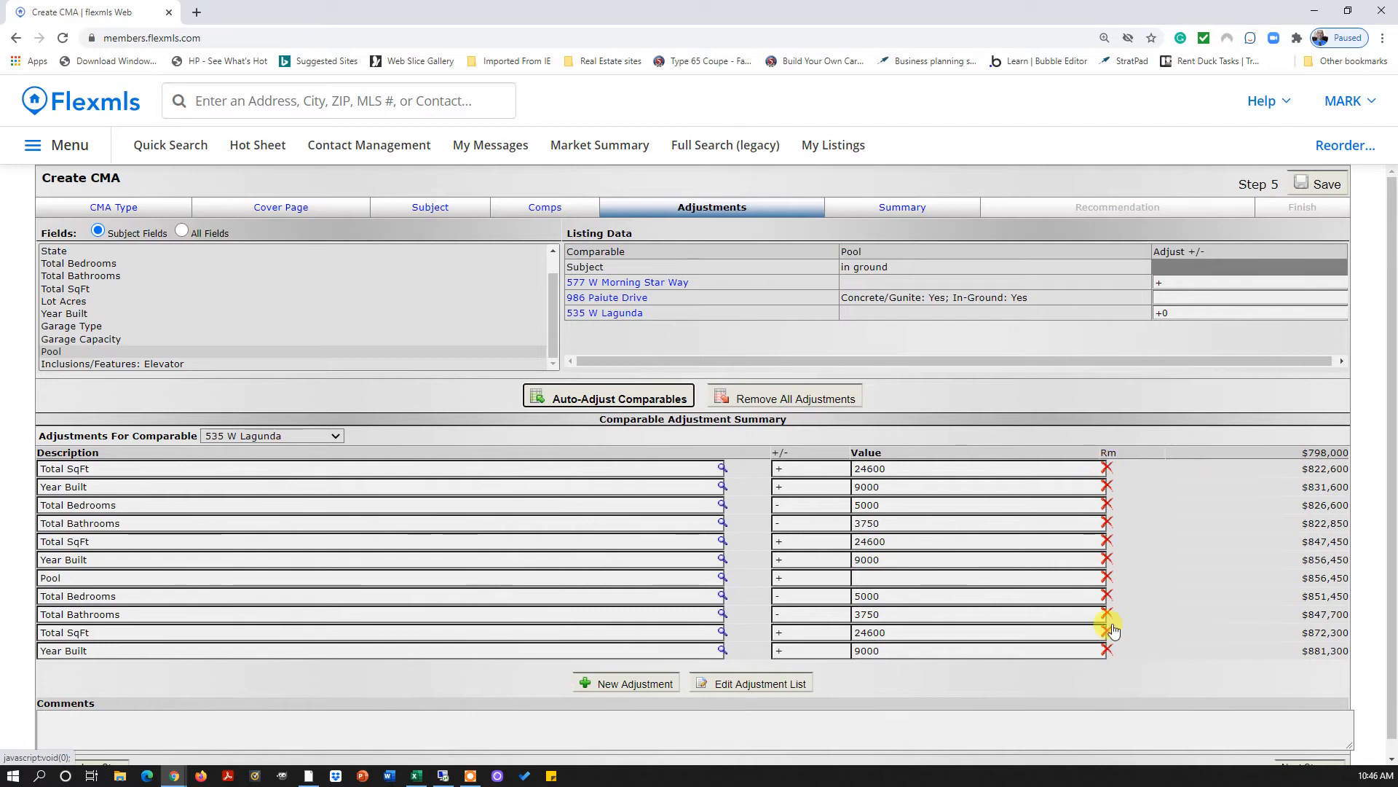
pyautogui.click(1107, 650)
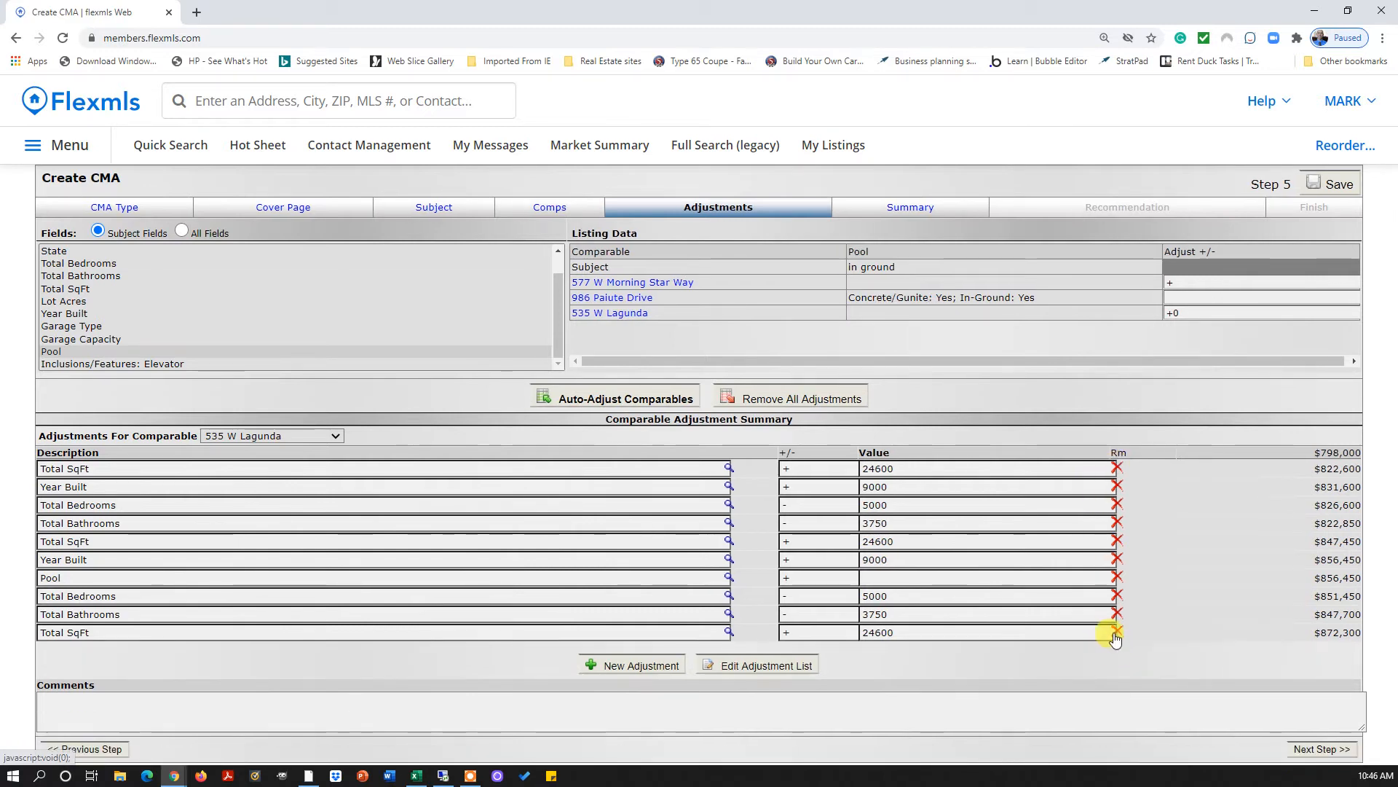
pyautogui.click(1118, 632)
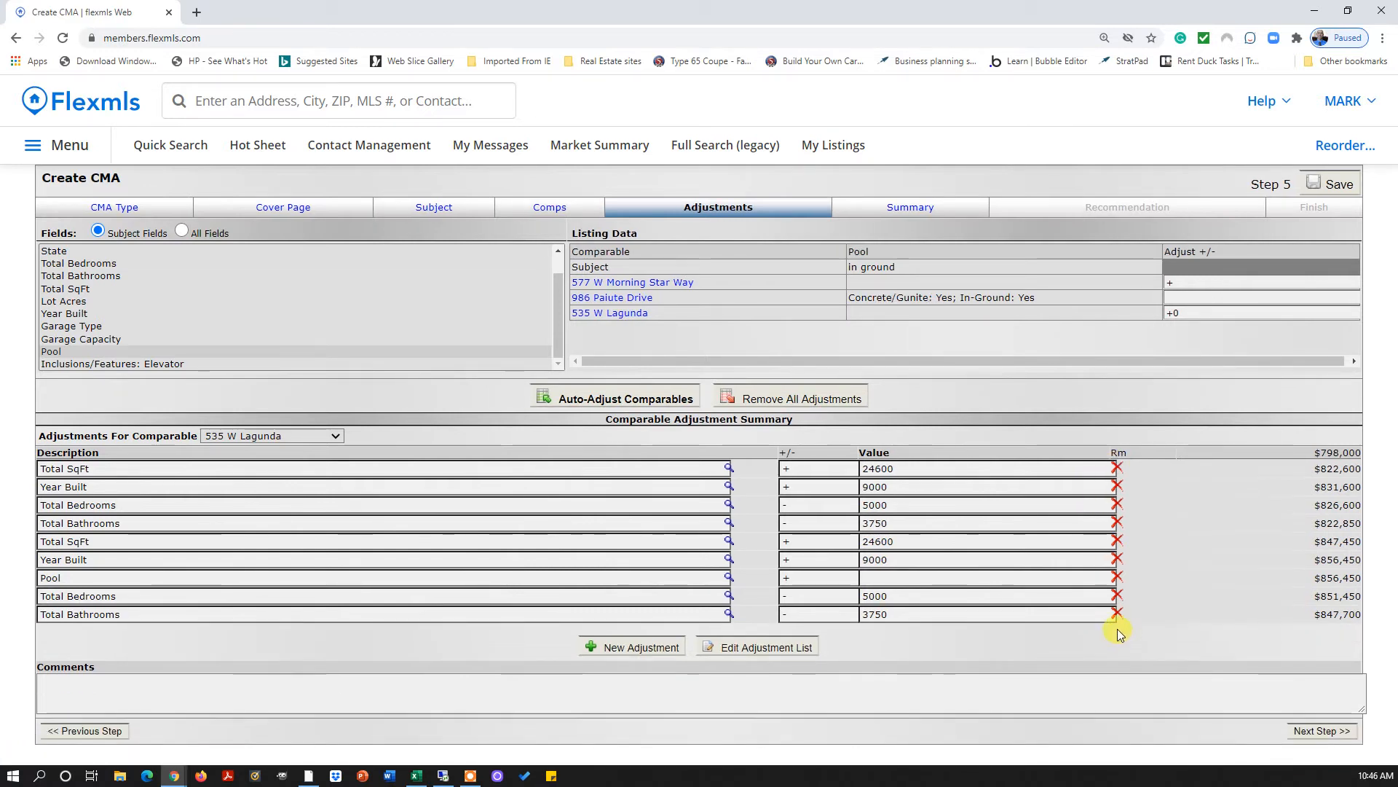
pyautogui.click(1117, 618)
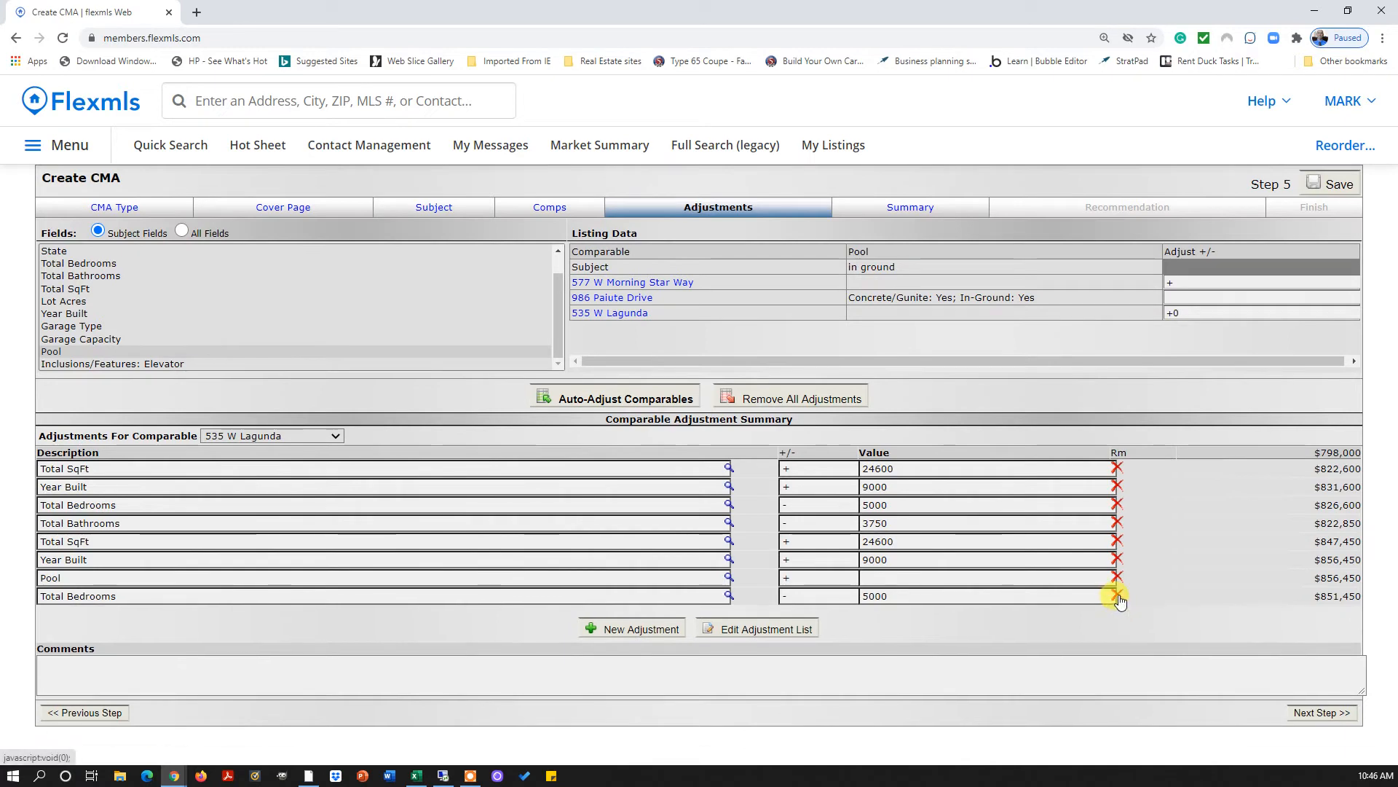
pyautogui.click(1118, 595)
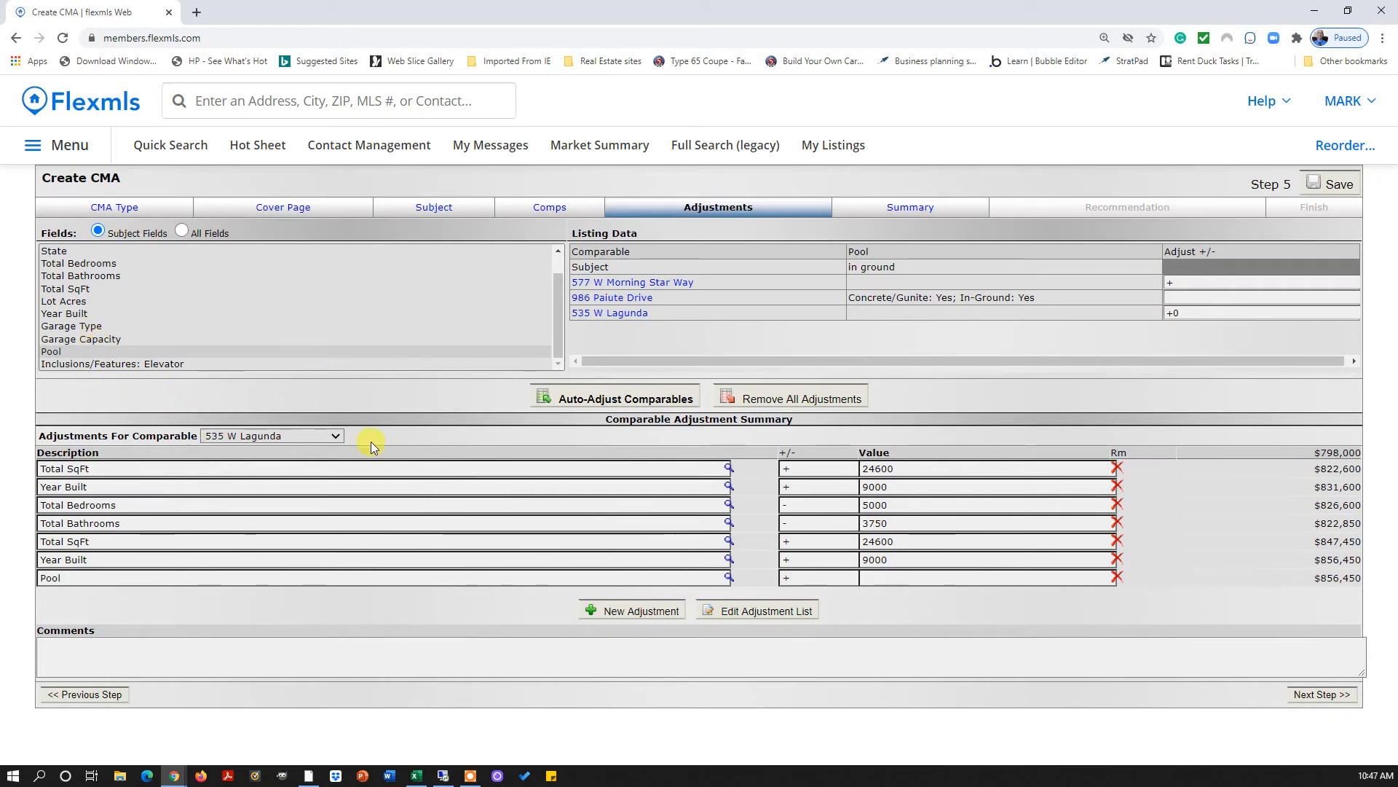
# Add a blank adjustment row and review the automatic and manual adjustment rules
pyautogui.click(614, 612)
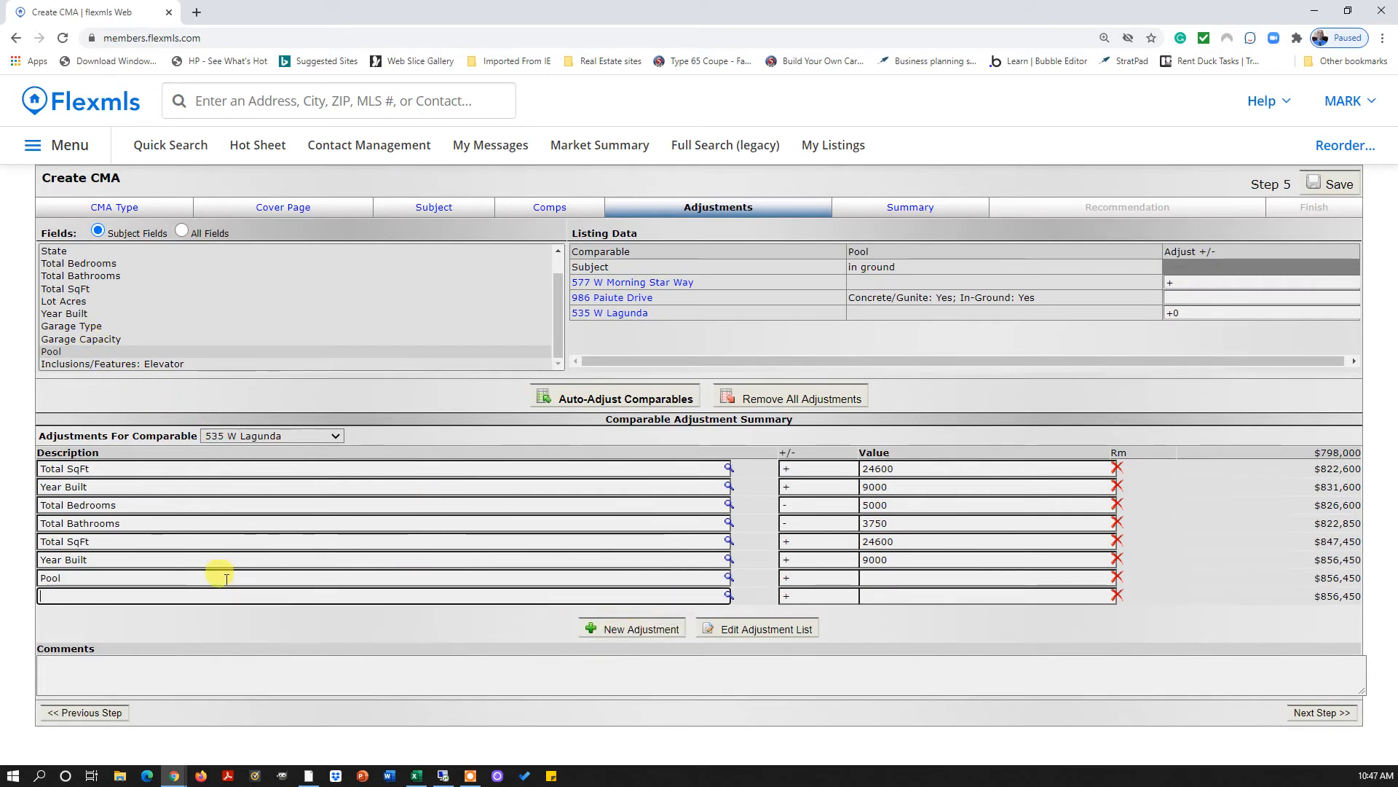
pyautogui.click(743, 631)
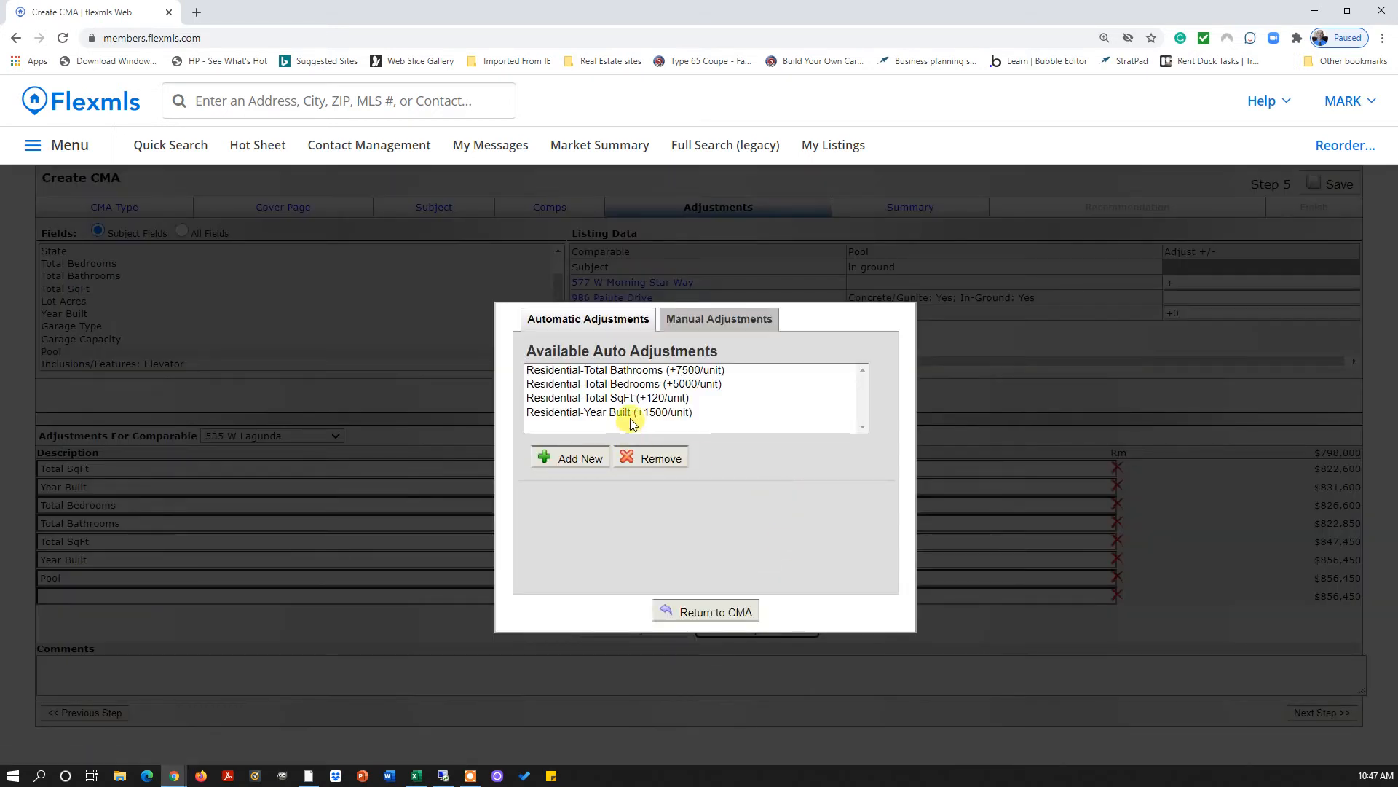
pyautogui.click(694, 318)
pyautogui.click(628, 321)
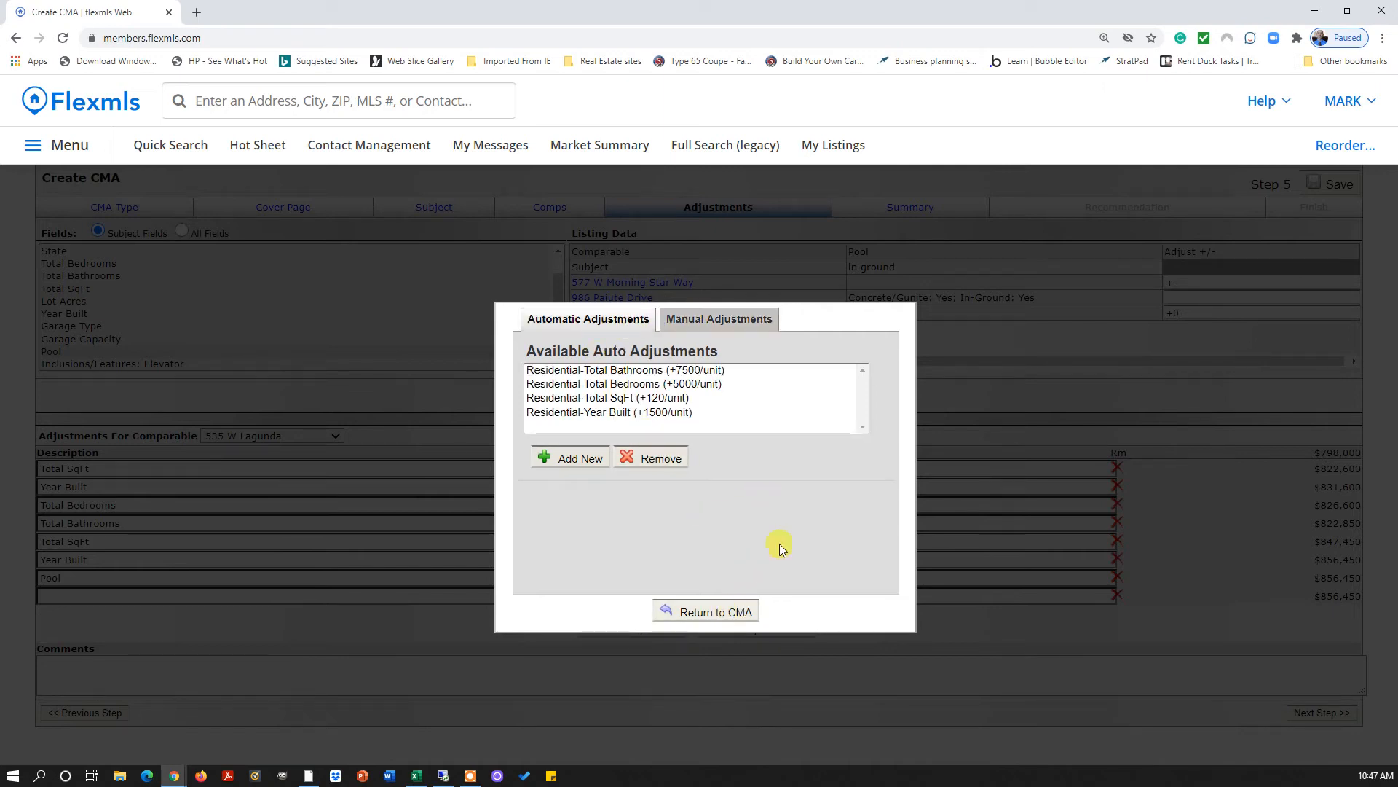
pyautogui.click(697, 611)
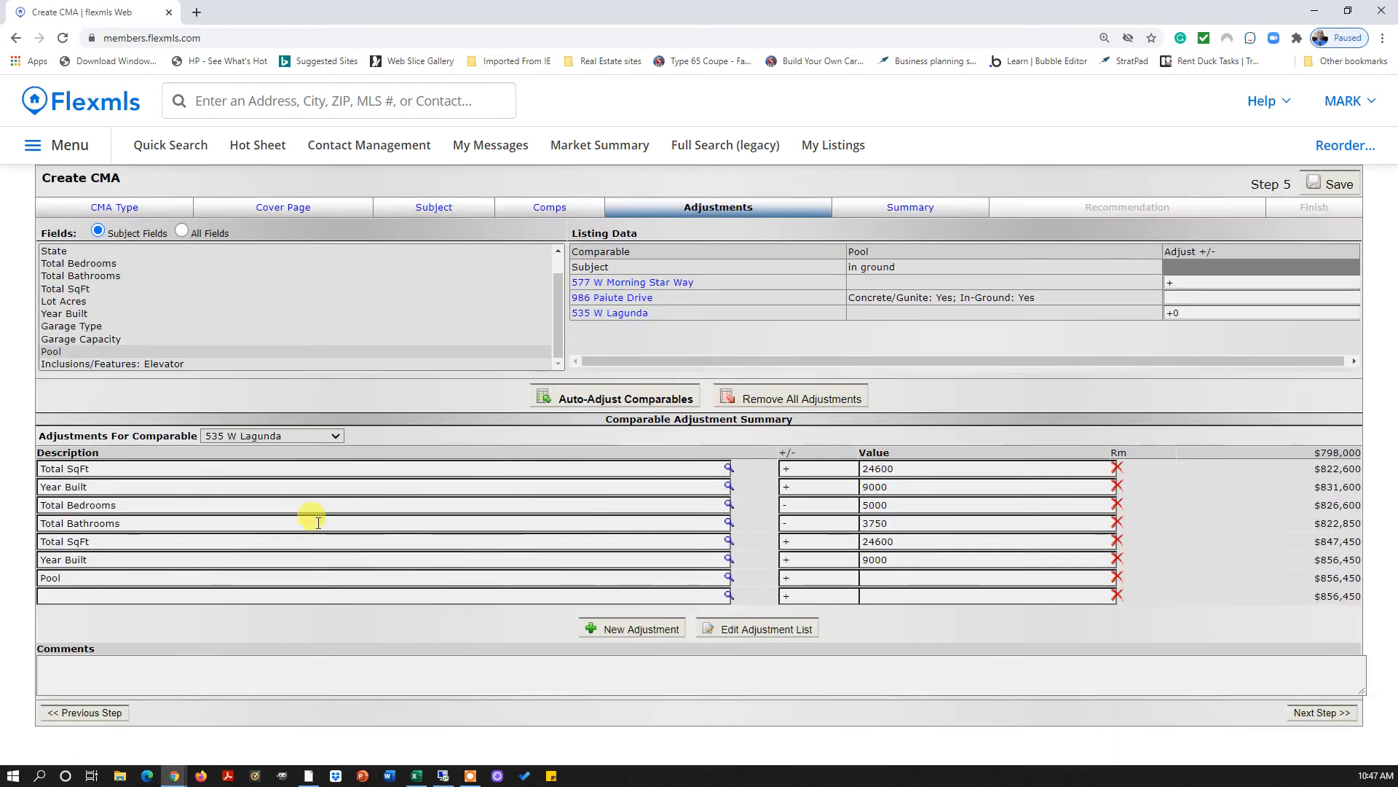
pyautogui.doubleClick(61, 340)
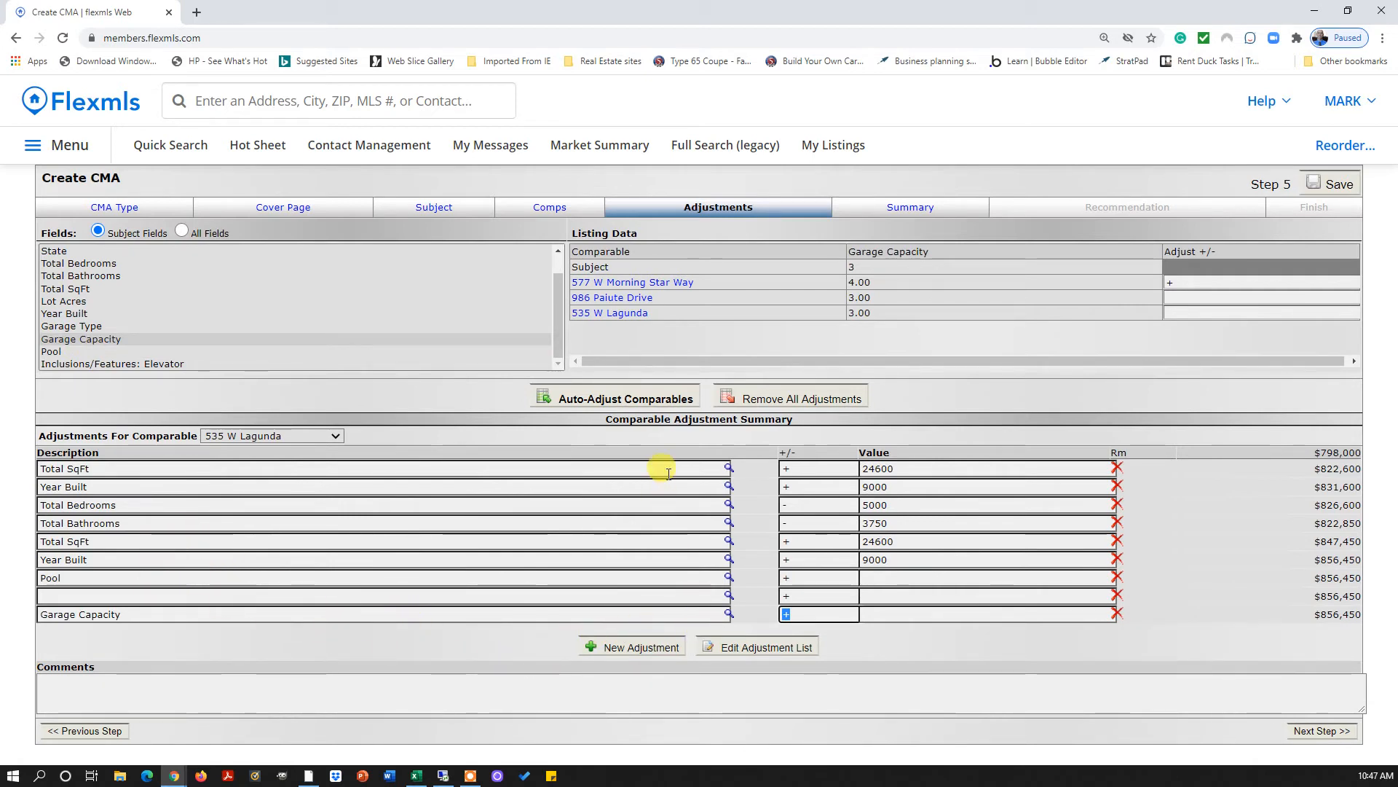
pyautogui.click(921, 658)
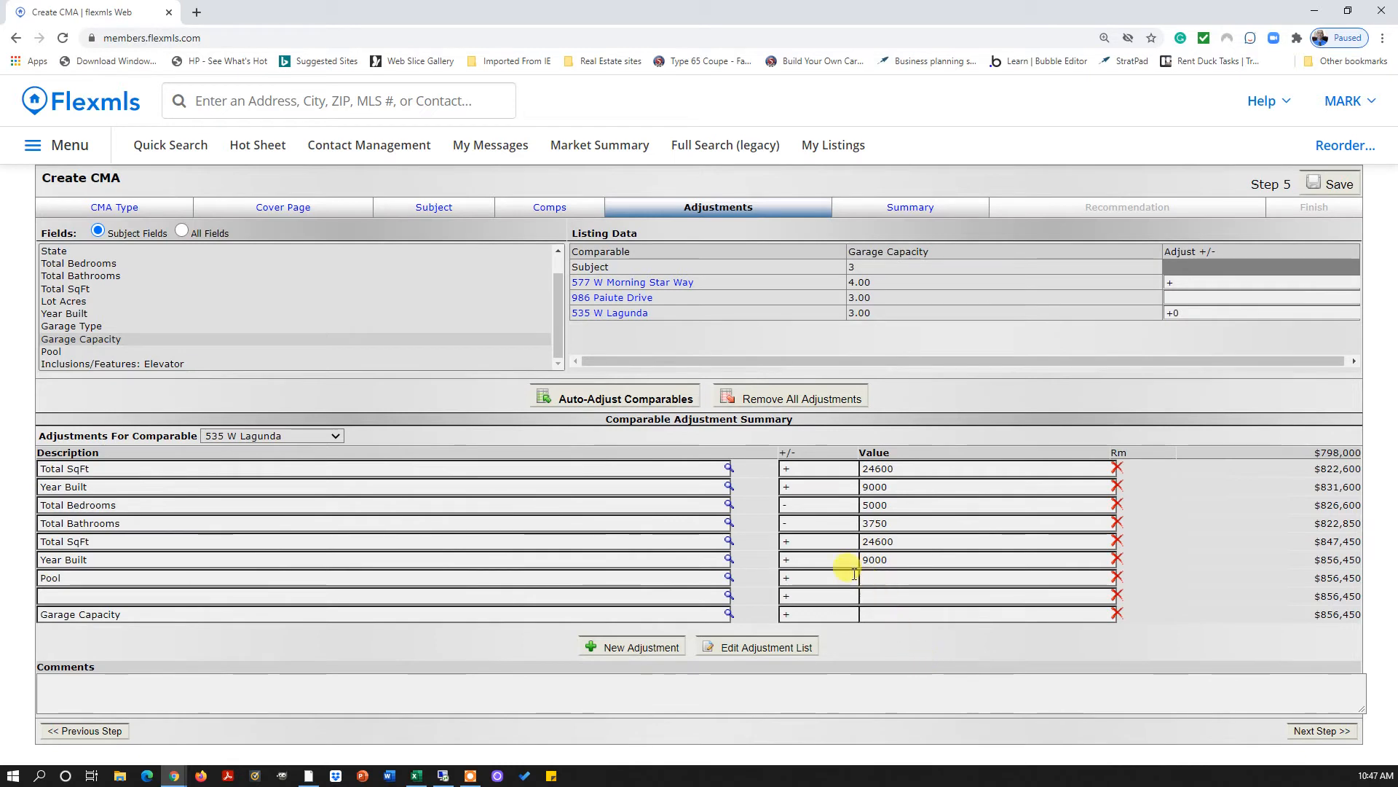
pyautogui.click(796, 398)
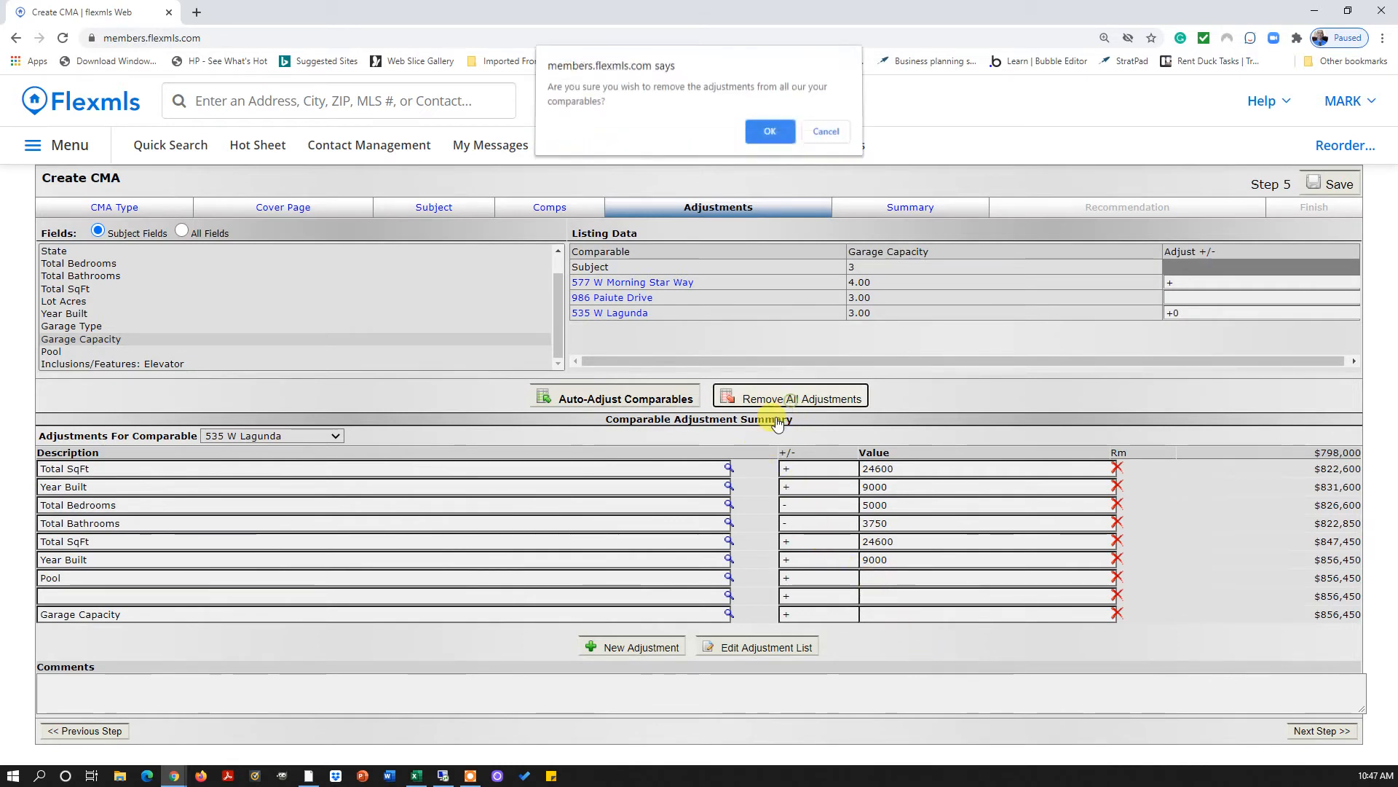
# Clear all adjustments, then add rows for Bedrooms, Bathrooms, SqFt, Lot Acres, Year Built, Garage Type, Garage Capacity and Pool
pyautogui.press('Return')
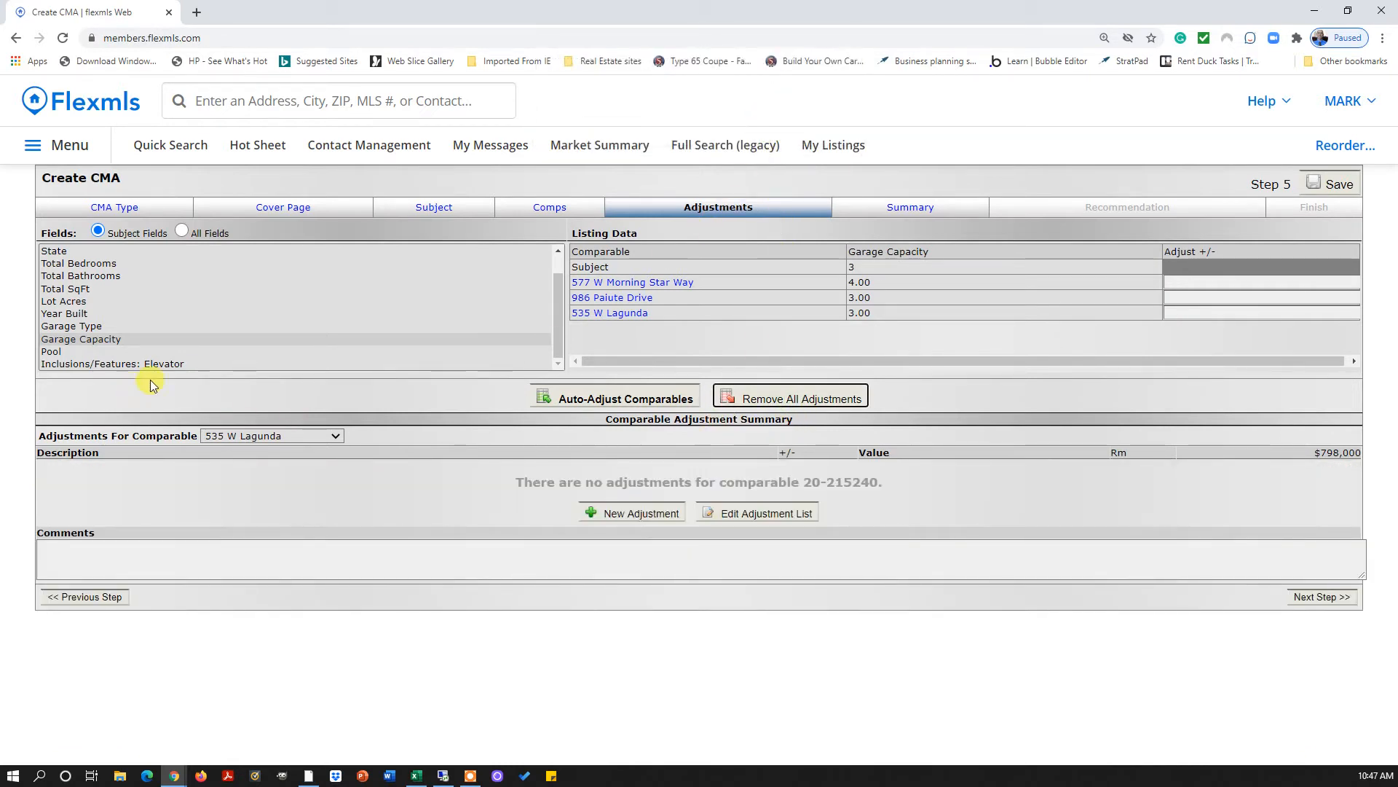
pyautogui.doubleClick(48, 263)
pyautogui.click(51, 276)
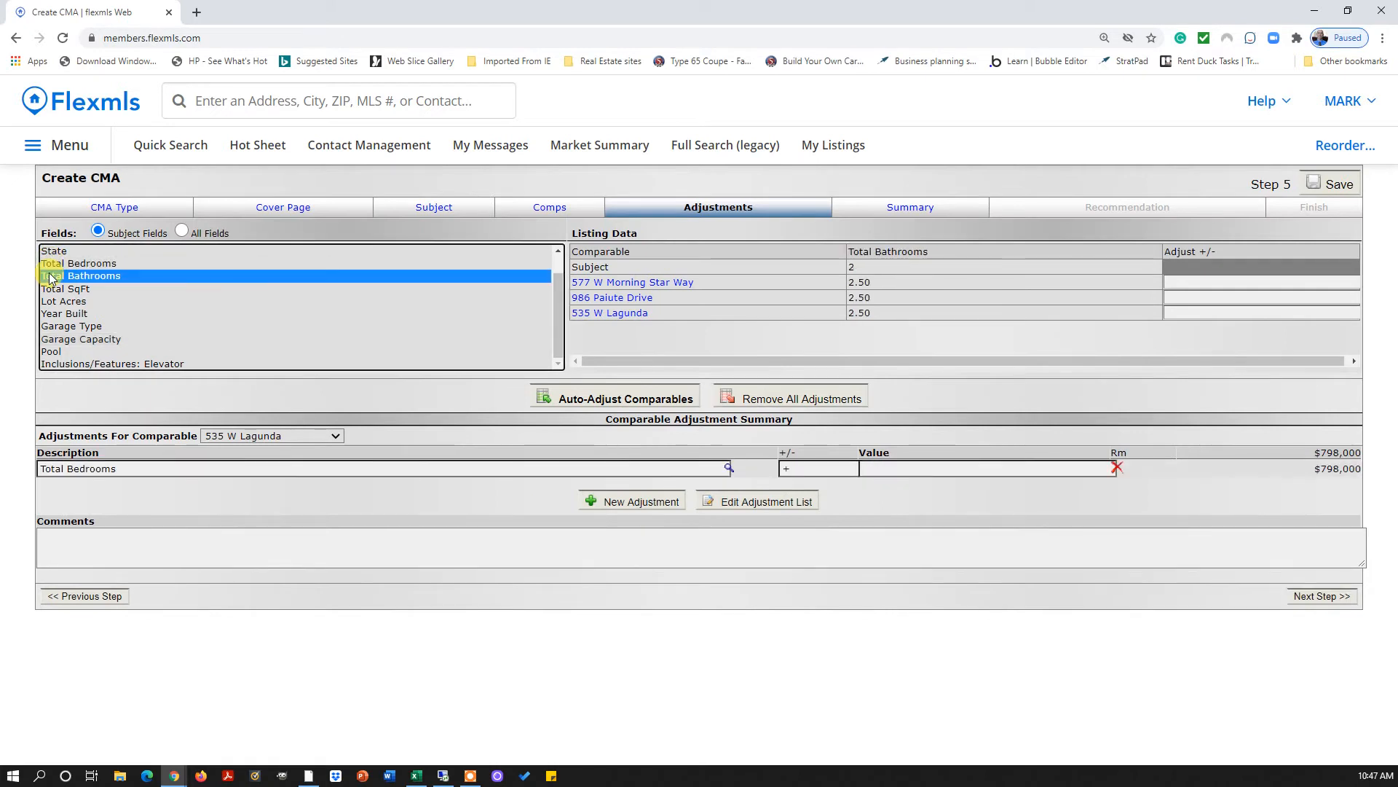
pyautogui.doubleClick(51, 277)
pyautogui.doubleClick(53, 288)
pyautogui.doubleClick(56, 300)
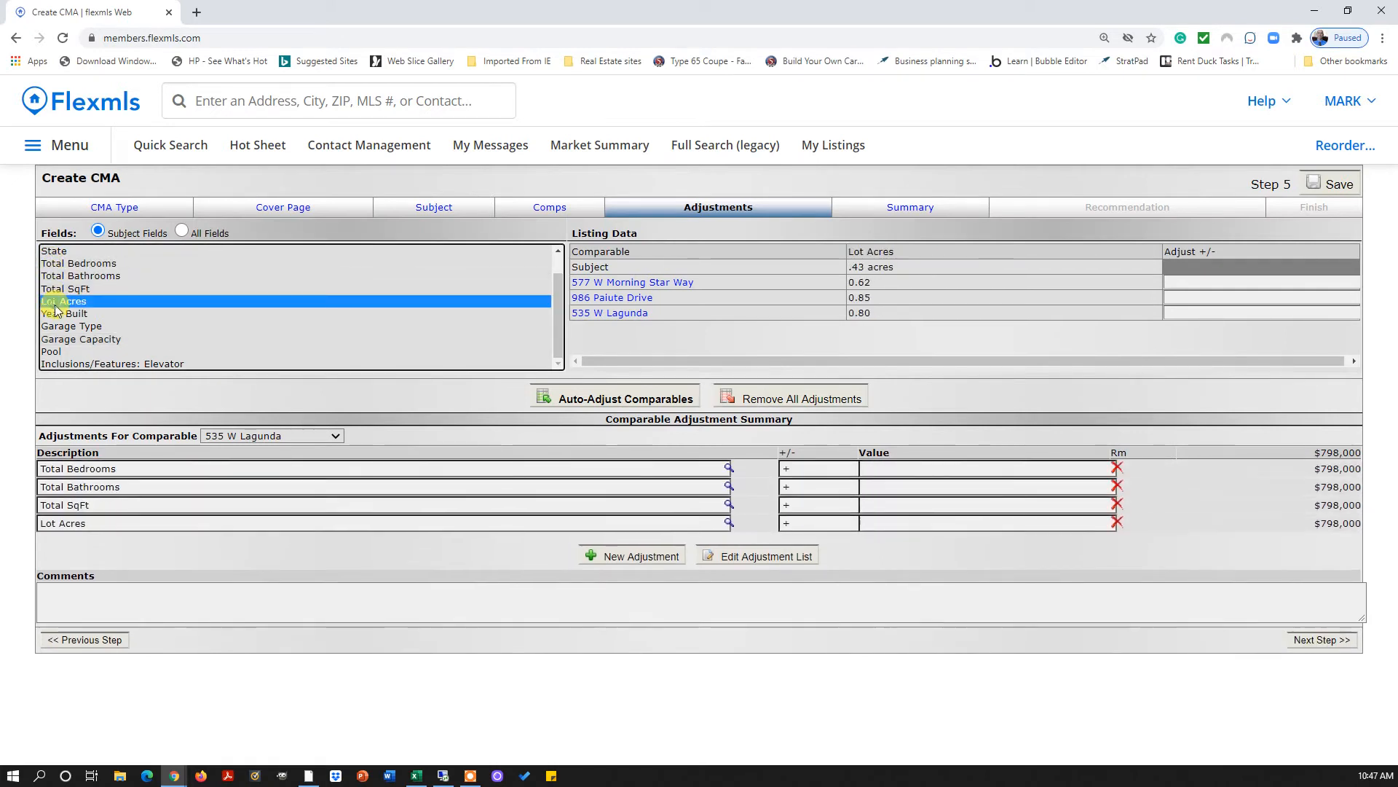
pyautogui.doubleClick(56, 313)
pyautogui.doubleClick(60, 327)
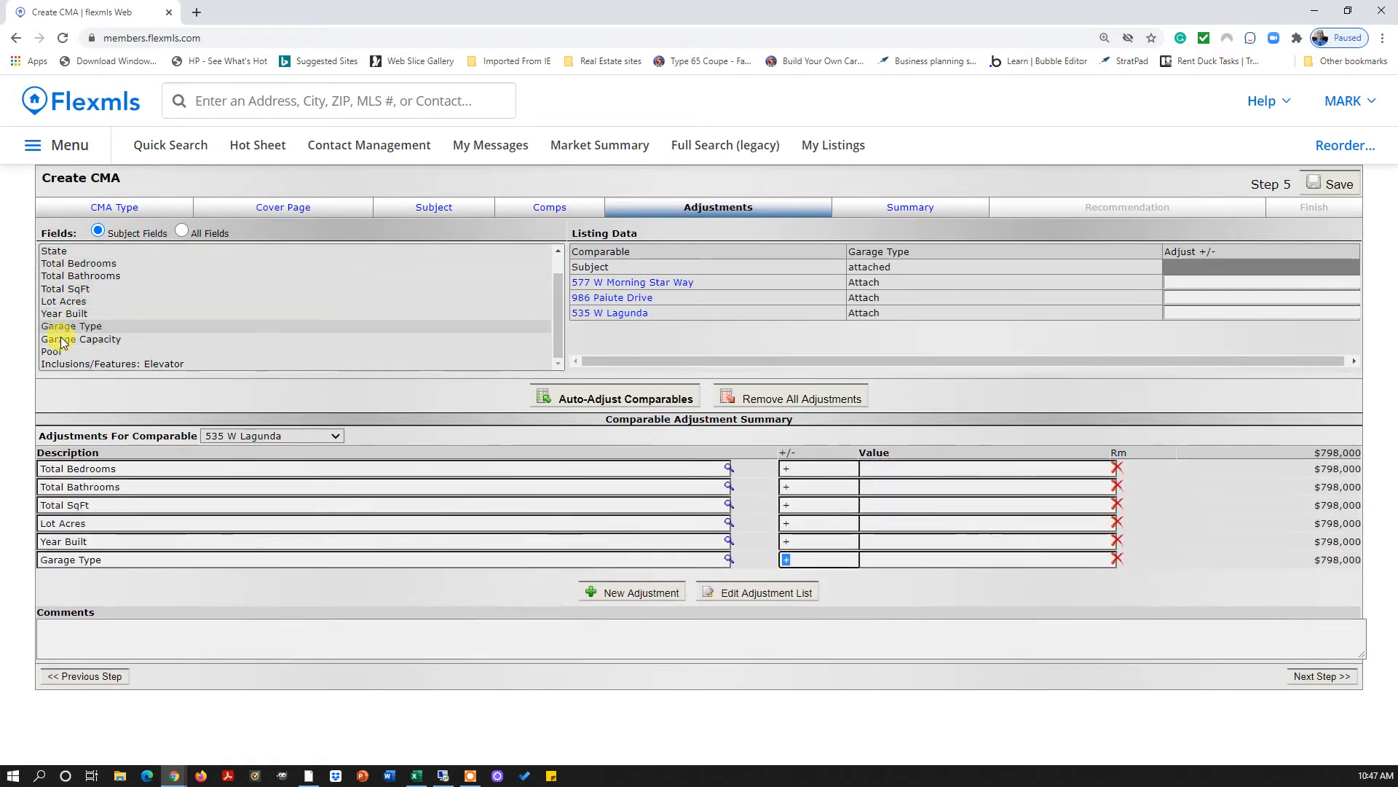
pyautogui.doubleClick(60, 338)
pyautogui.doubleClick(60, 352)
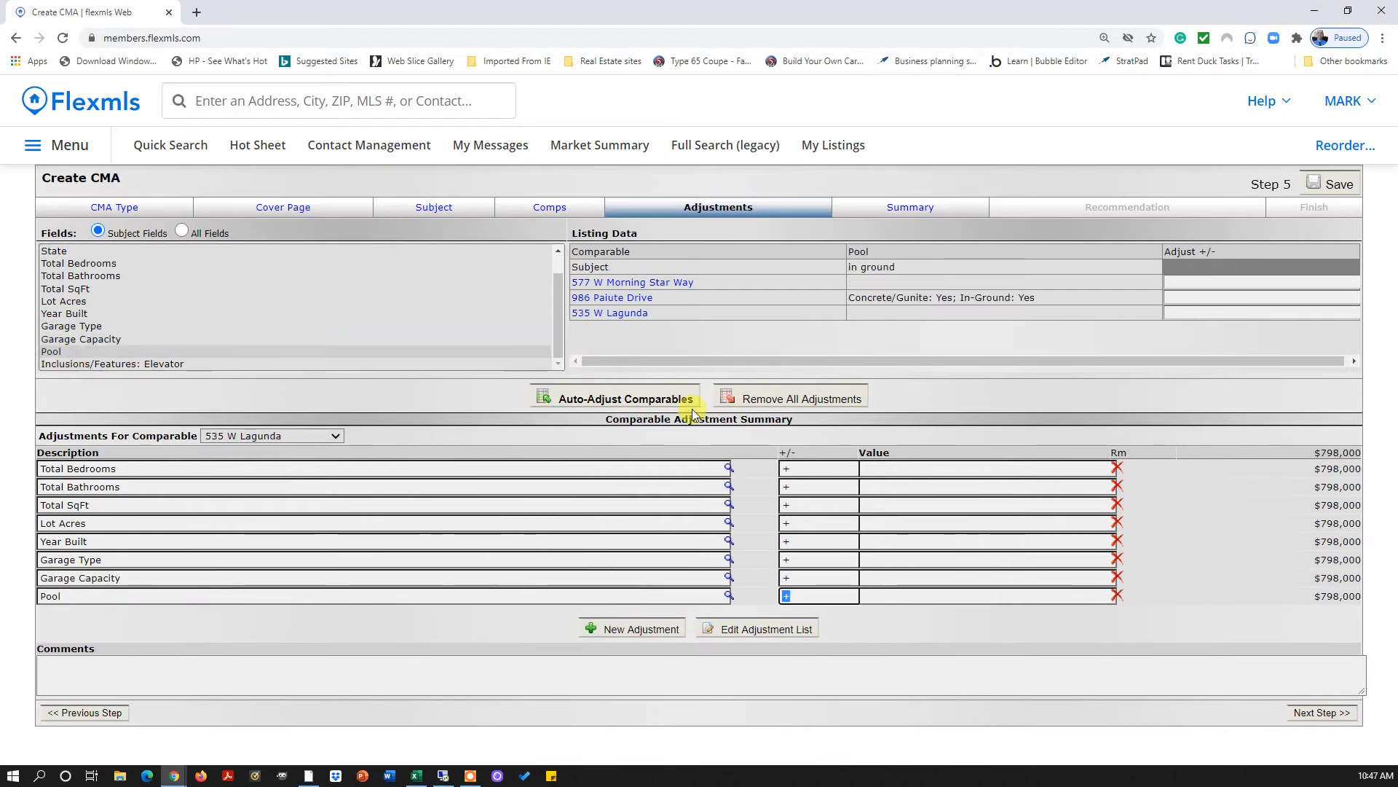
# Auto-adjust all comparables and dismiss the added-adjustments notice
pyautogui.click(611, 400)
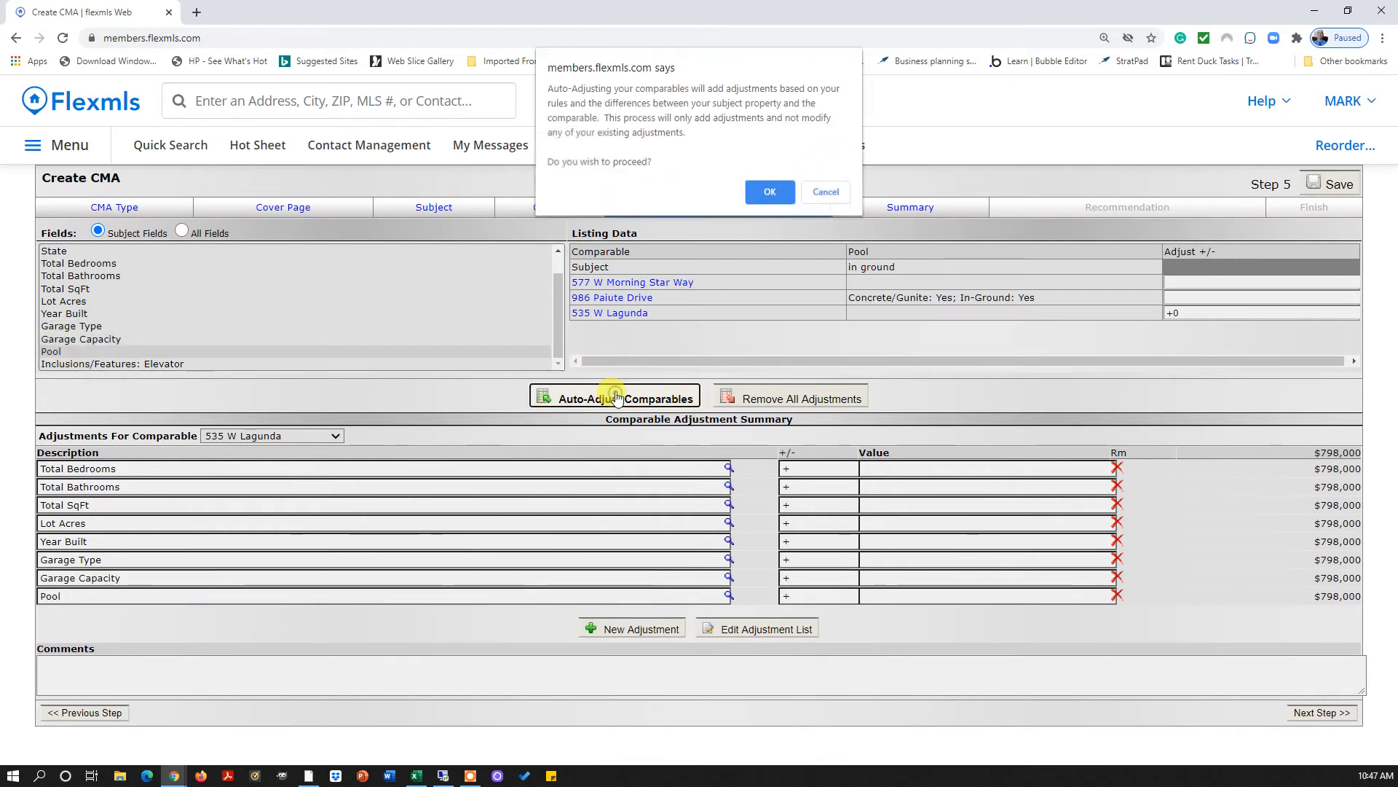
pyautogui.click(769, 193)
pyautogui.click(818, 107)
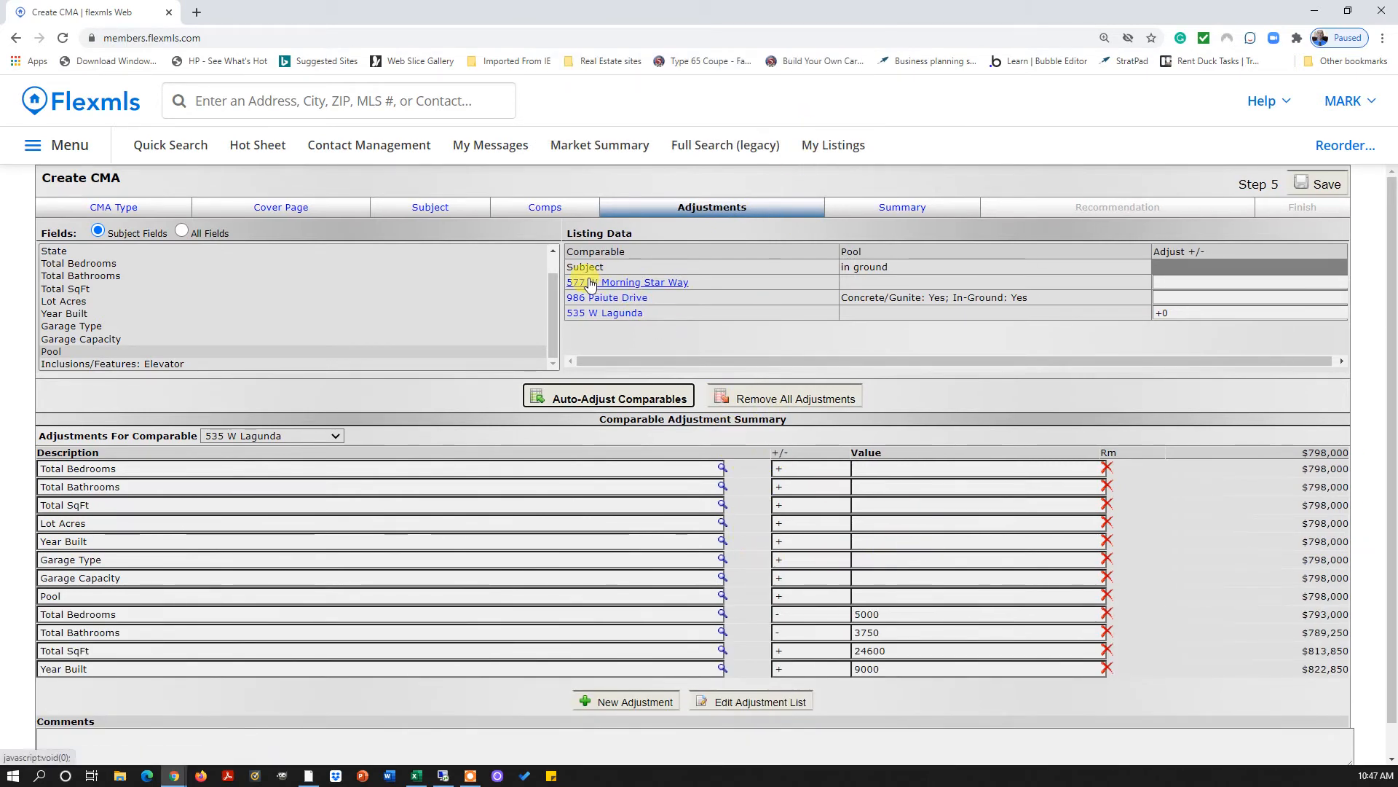
pyautogui.click(77, 264)
pyautogui.click(80, 277)
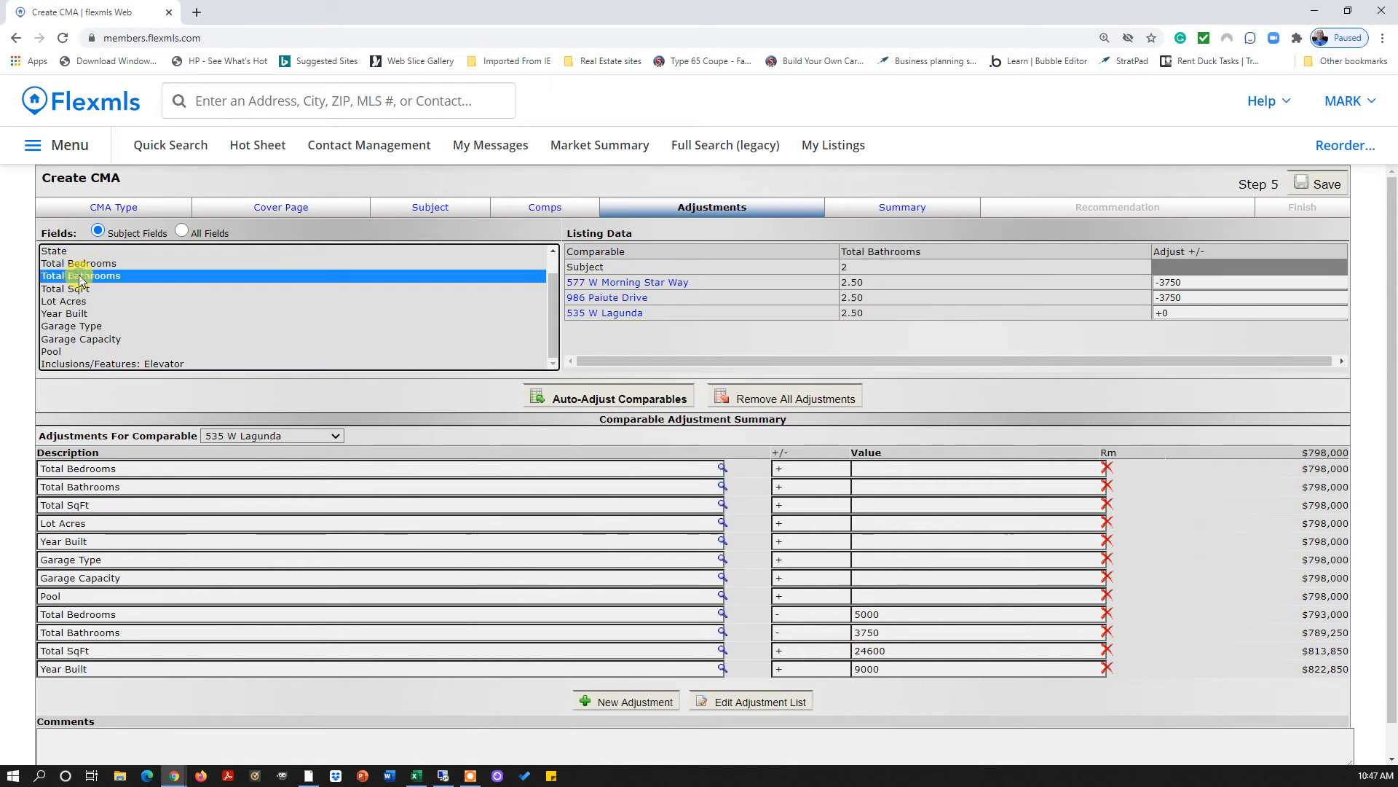
pyautogui.click(79, 264)
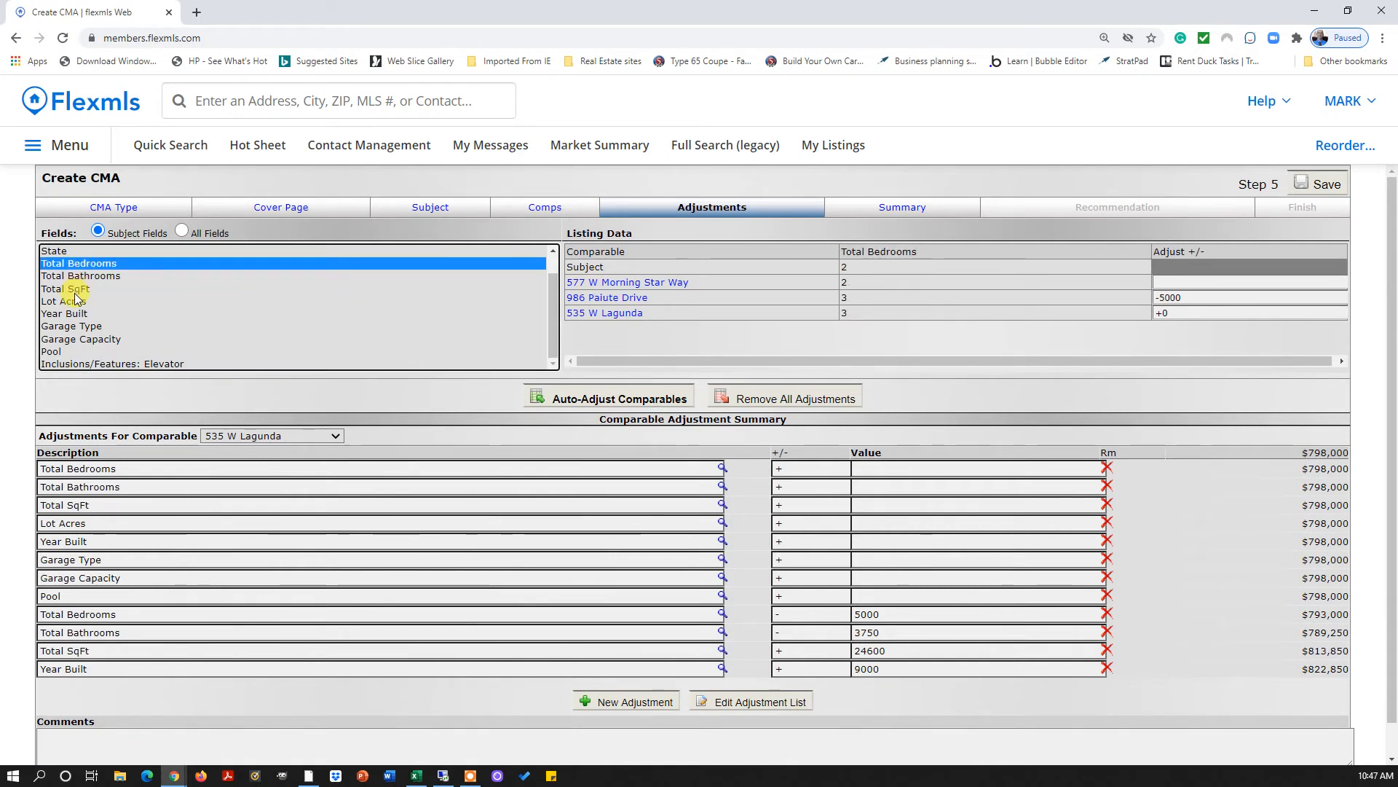
pyautogui.click(76, 276)
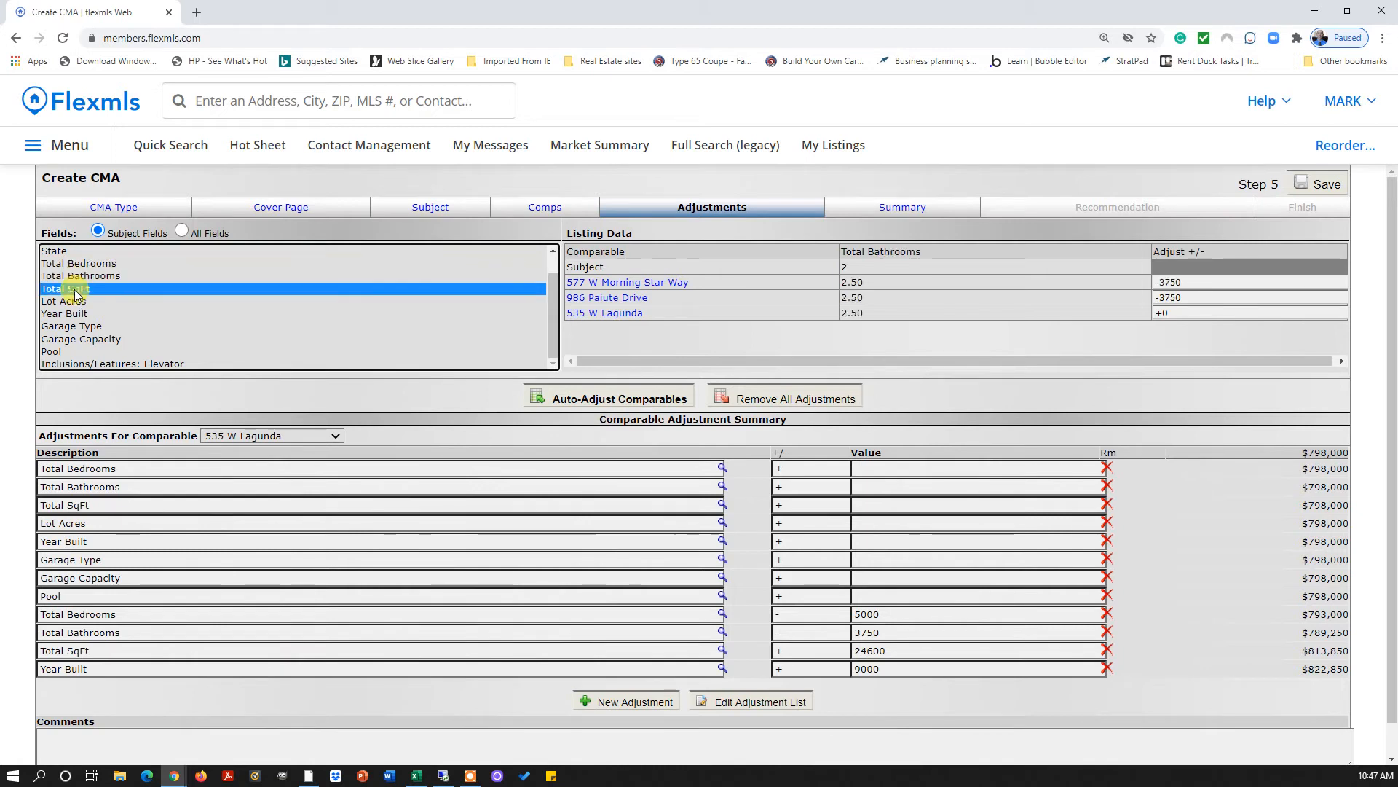
pyautogui.click(75, 289)
pyautogui.click(74, 302)
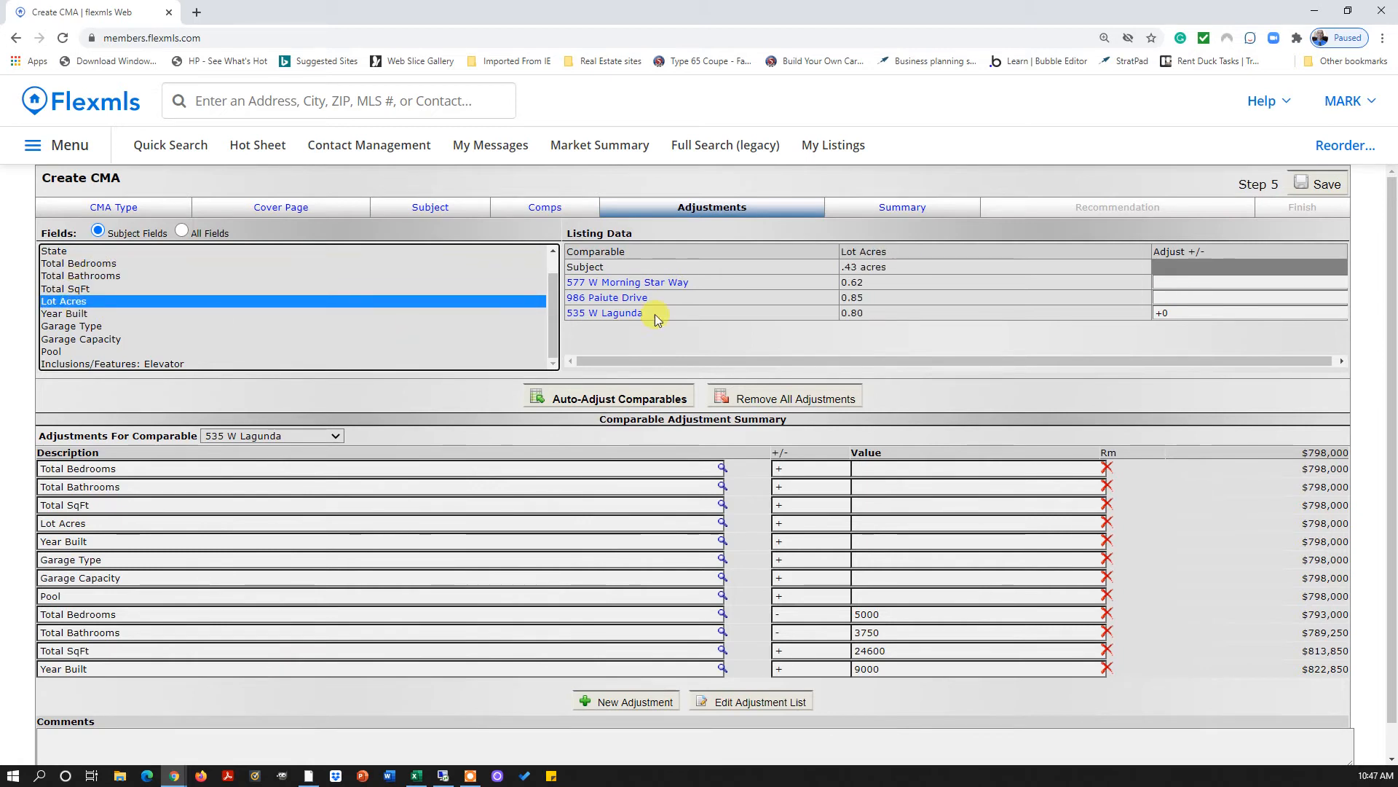
pyautogui.click(337, 434)
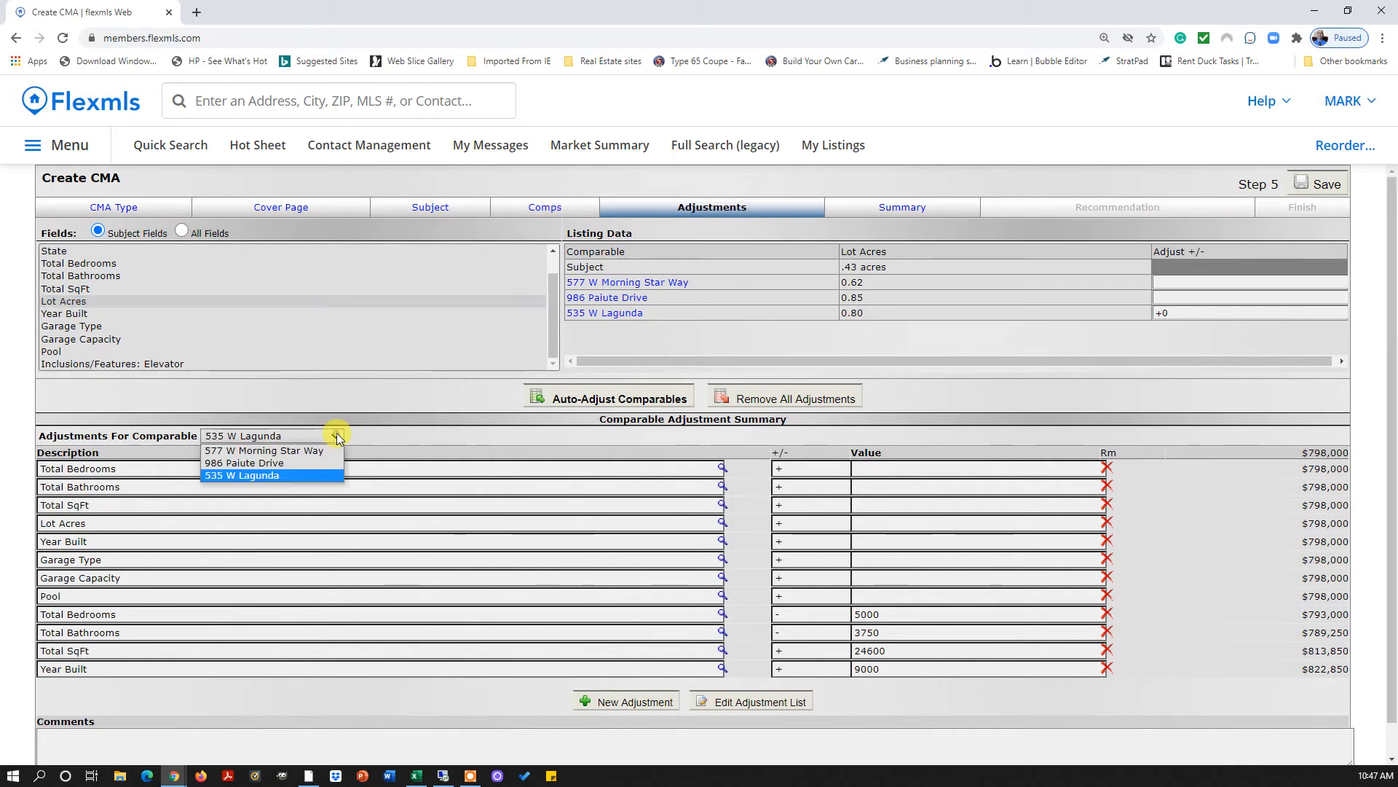
pyautogui.click(305, 451)
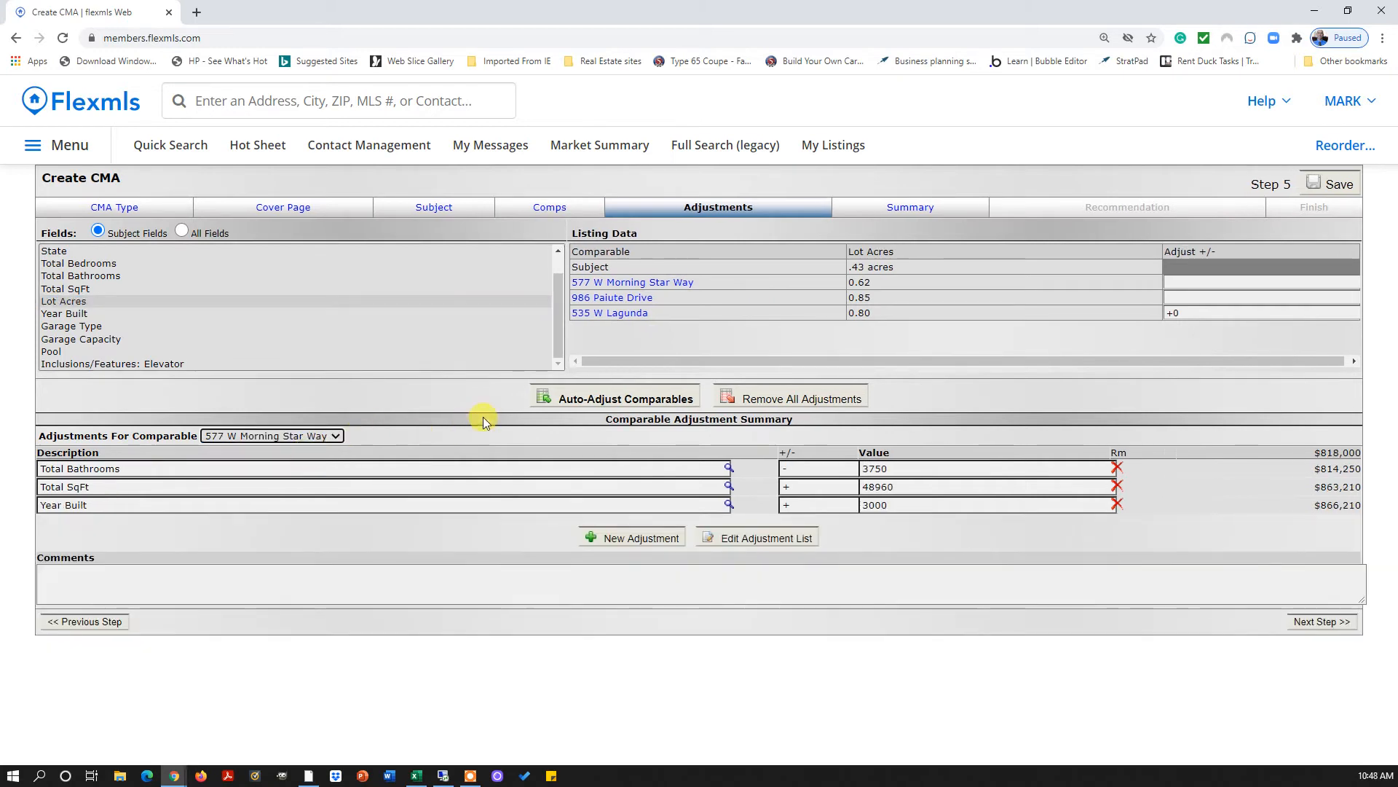
# Auto-adjust the comparables again, accepting the 11 added adjustments, and check the Pool values
pyautogui.click(595, 393)
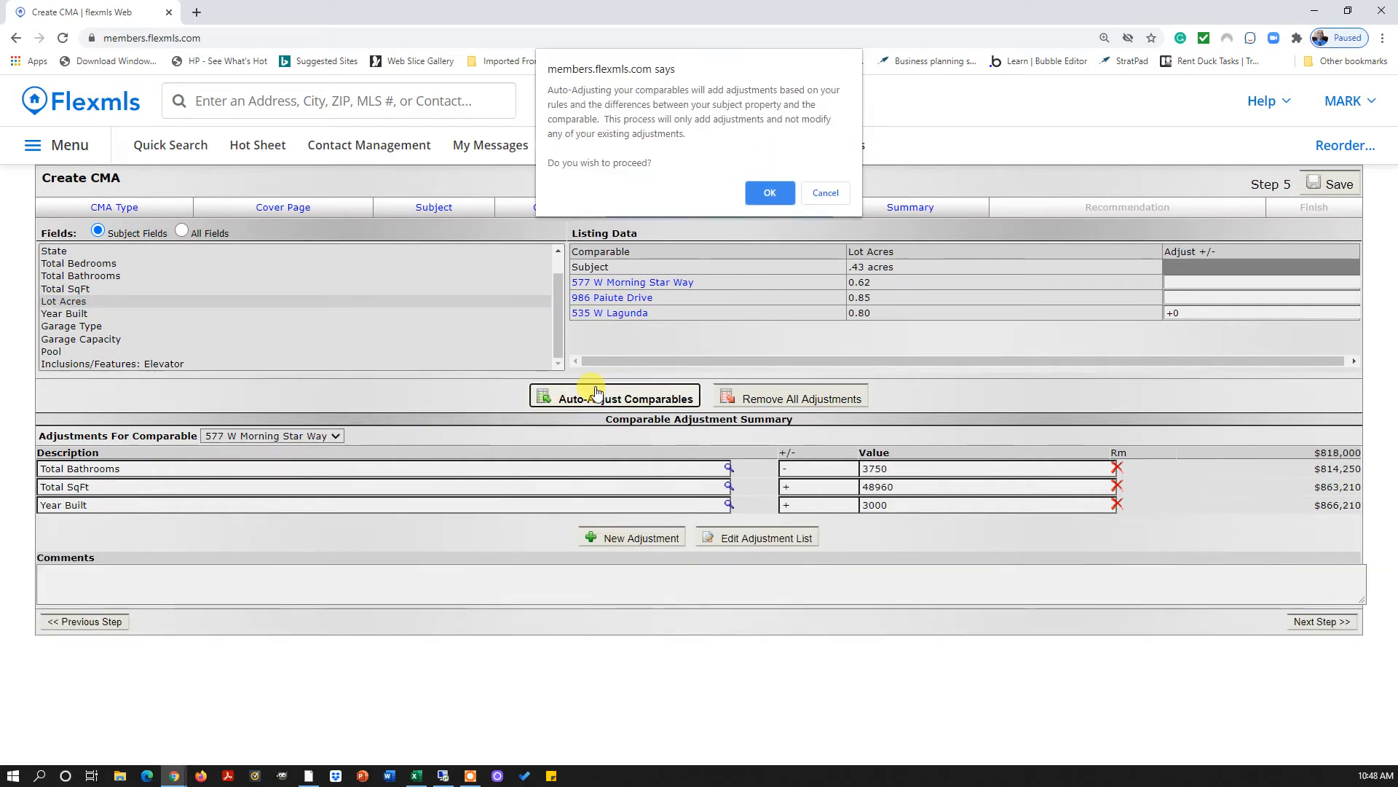
pyautogui.click(771, 192)
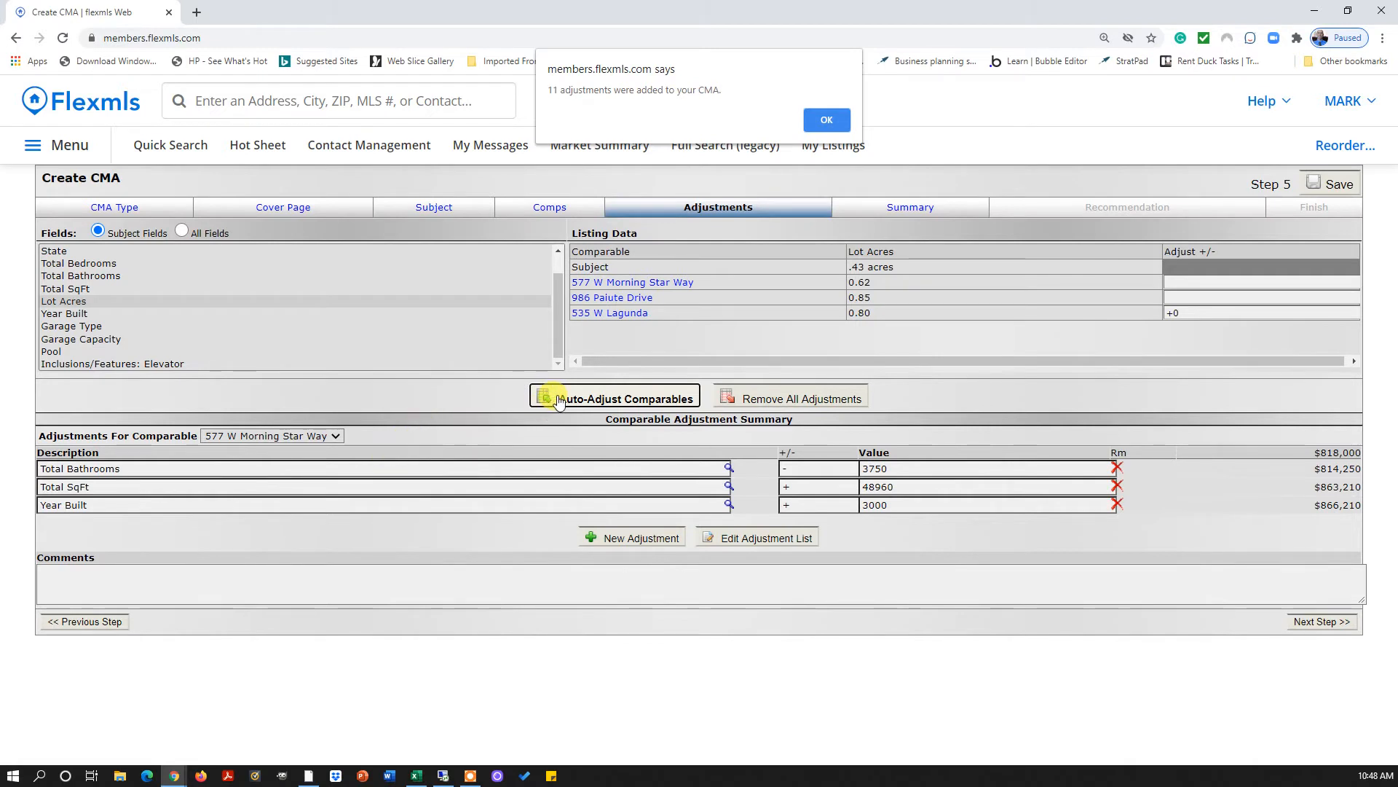
pyautogui.click(825, 121)
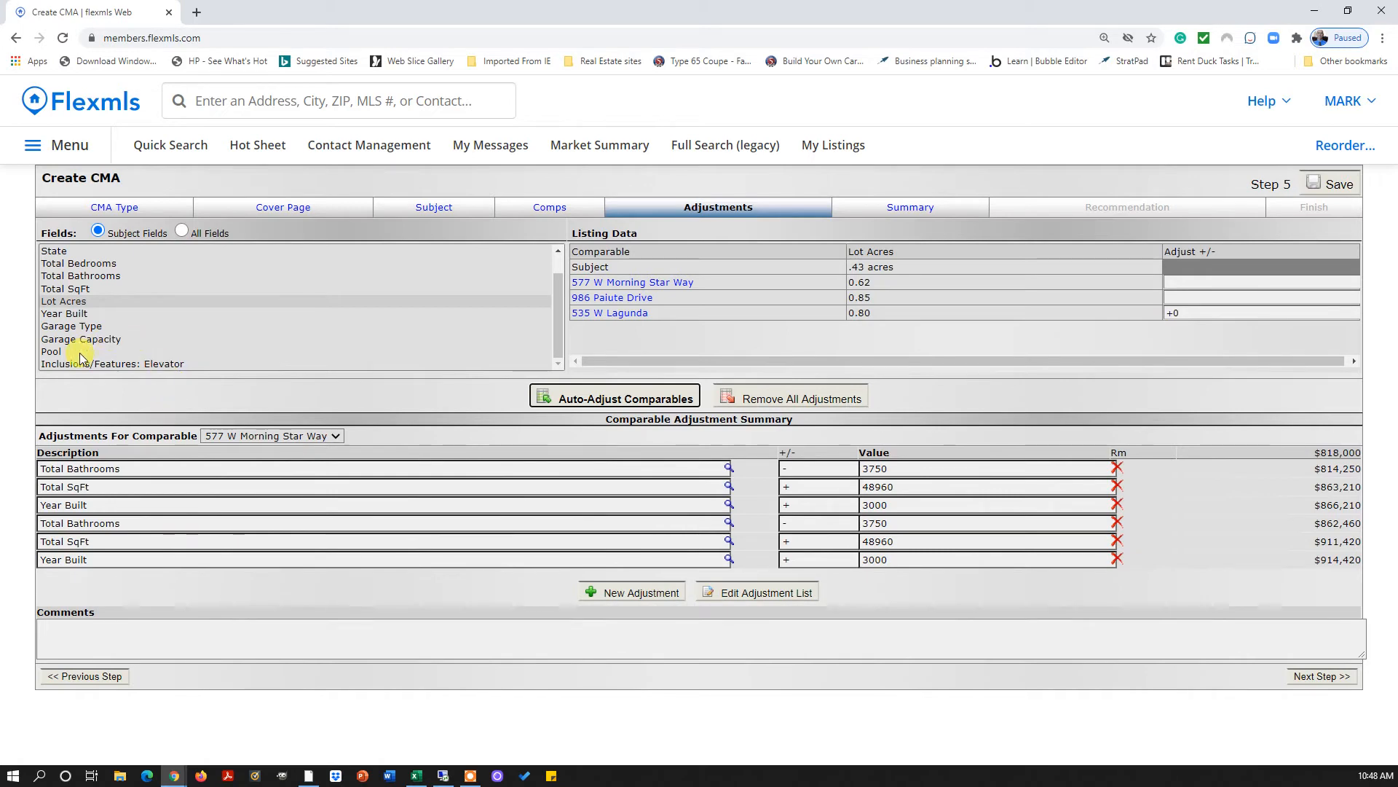
pyautogui.click(52, 352)
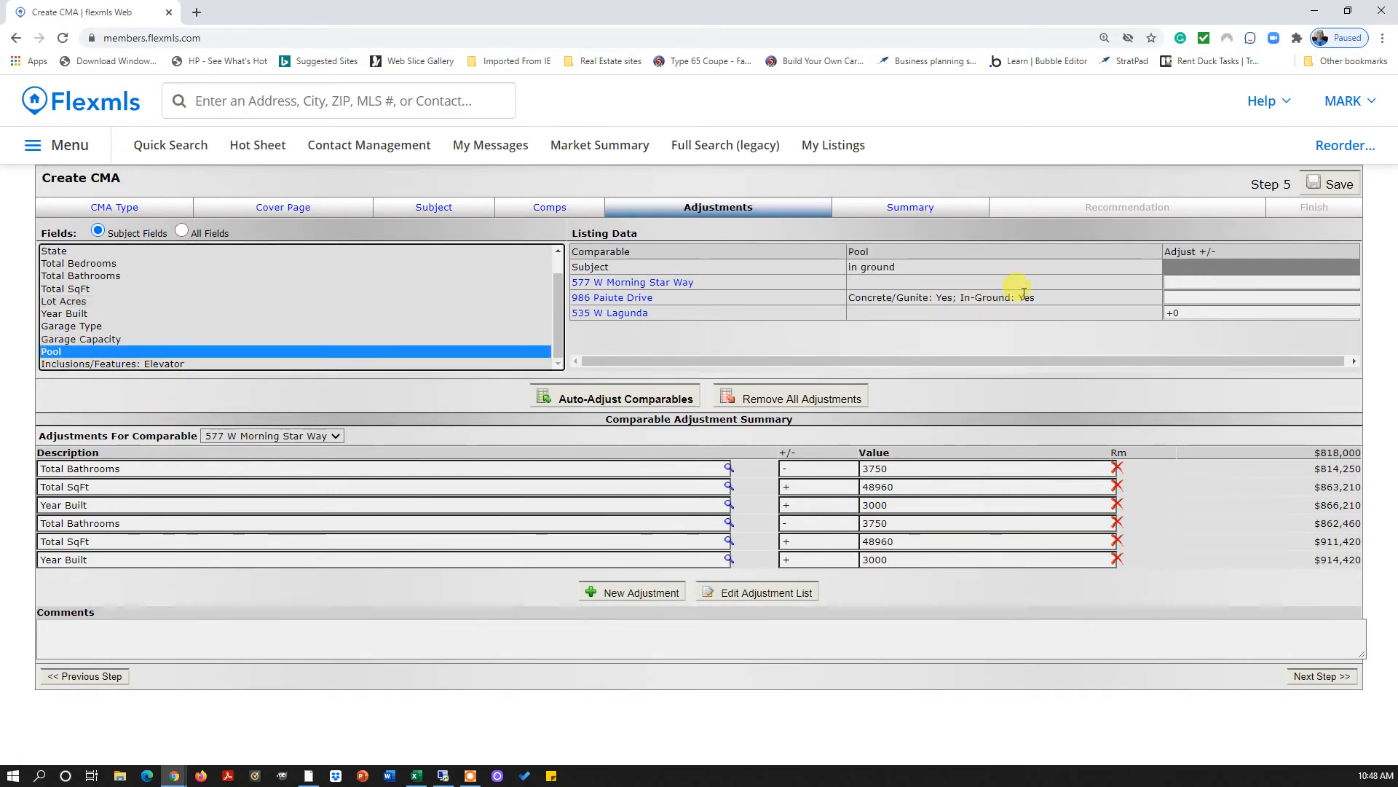
pyautogui.click(883, 289)
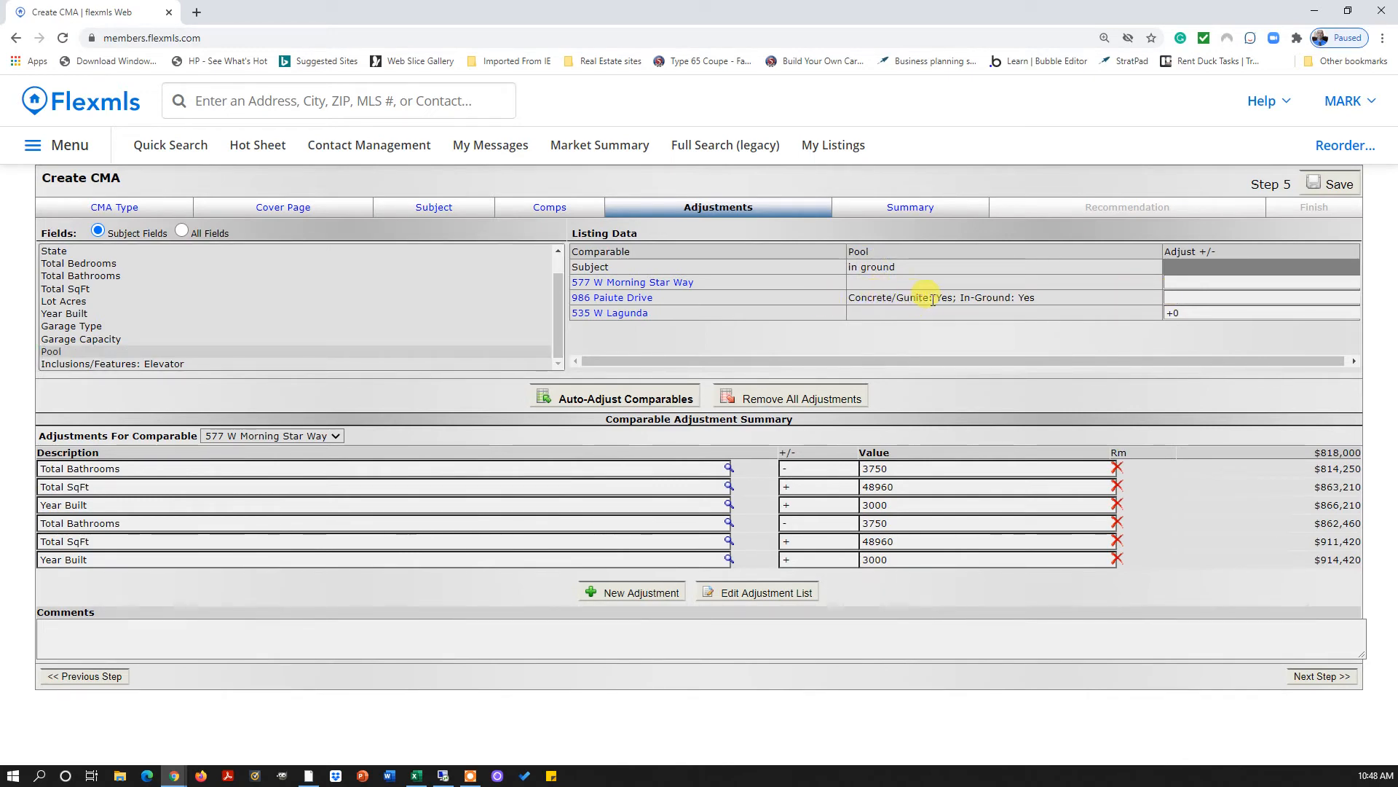
pyautogui.click(646, 282)
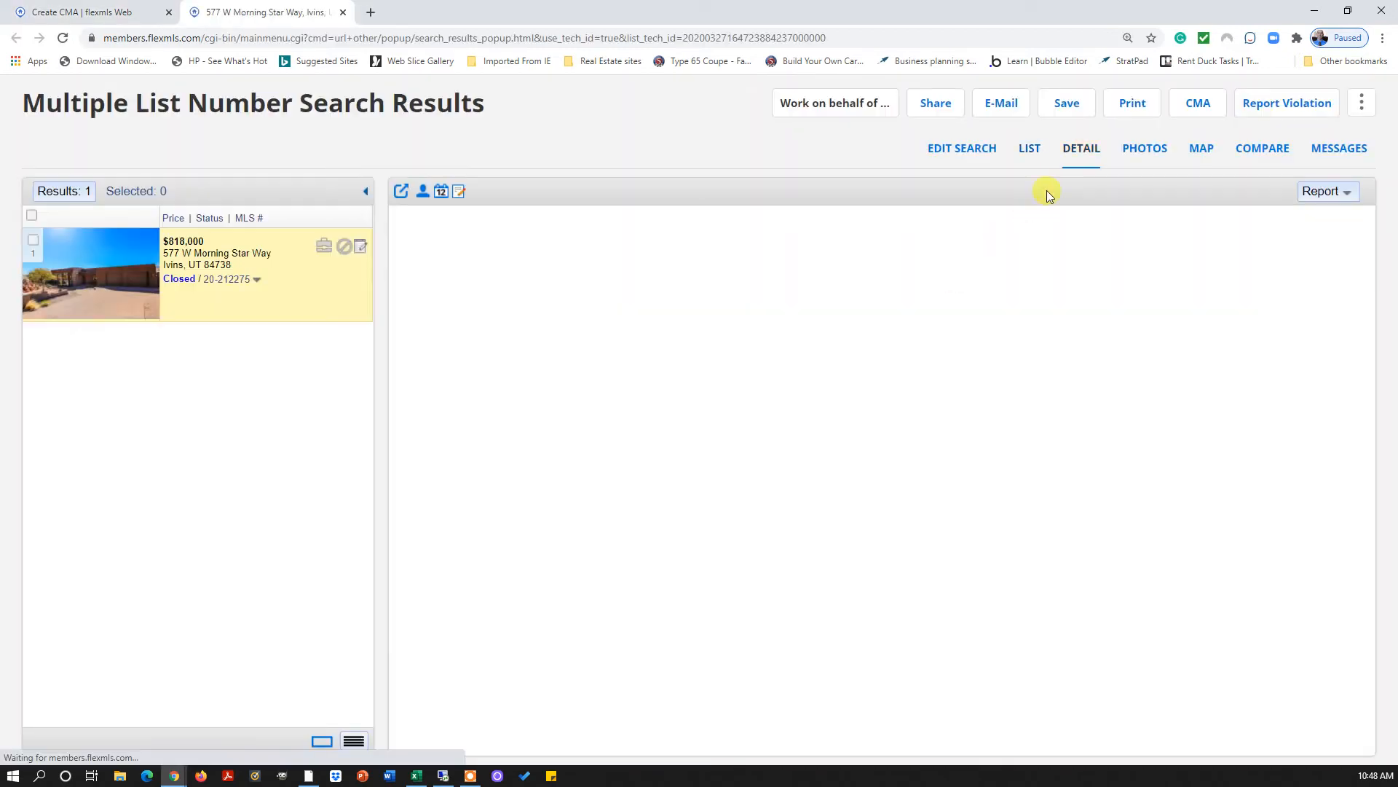
pyautogui.click(1144, 146)
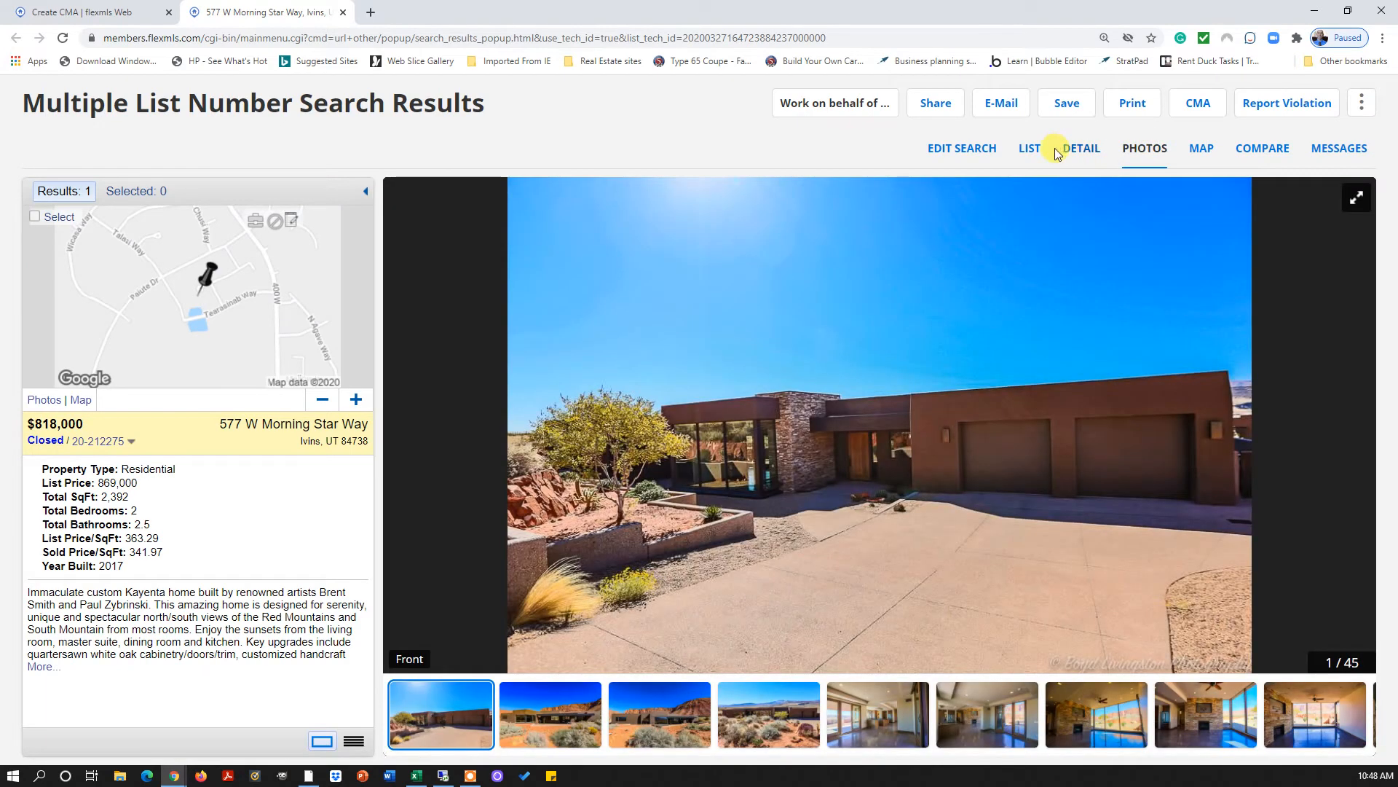
pyautogui.click(1040, 148)
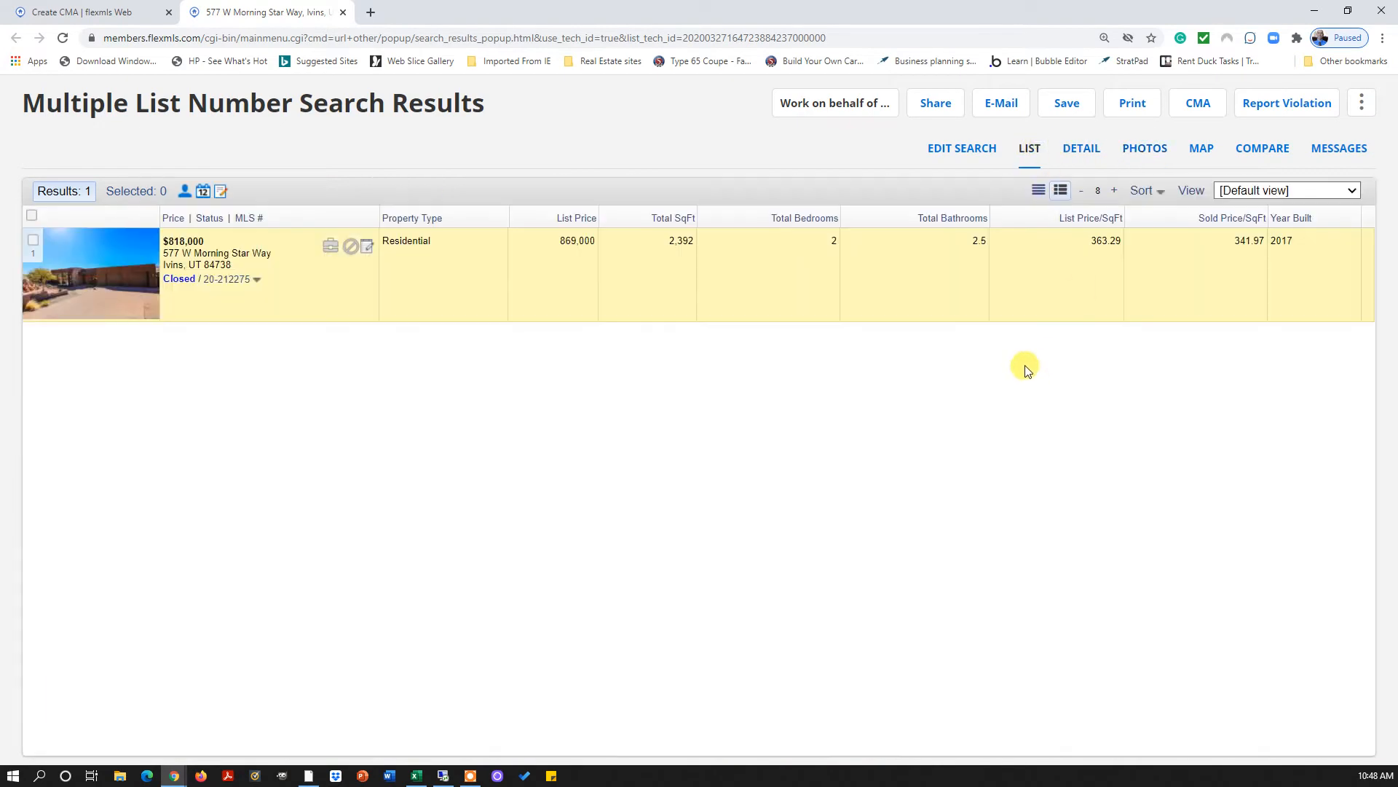
pyautogui.click(1083, 149)
pyautogui.scroll(-3, 796, 546)
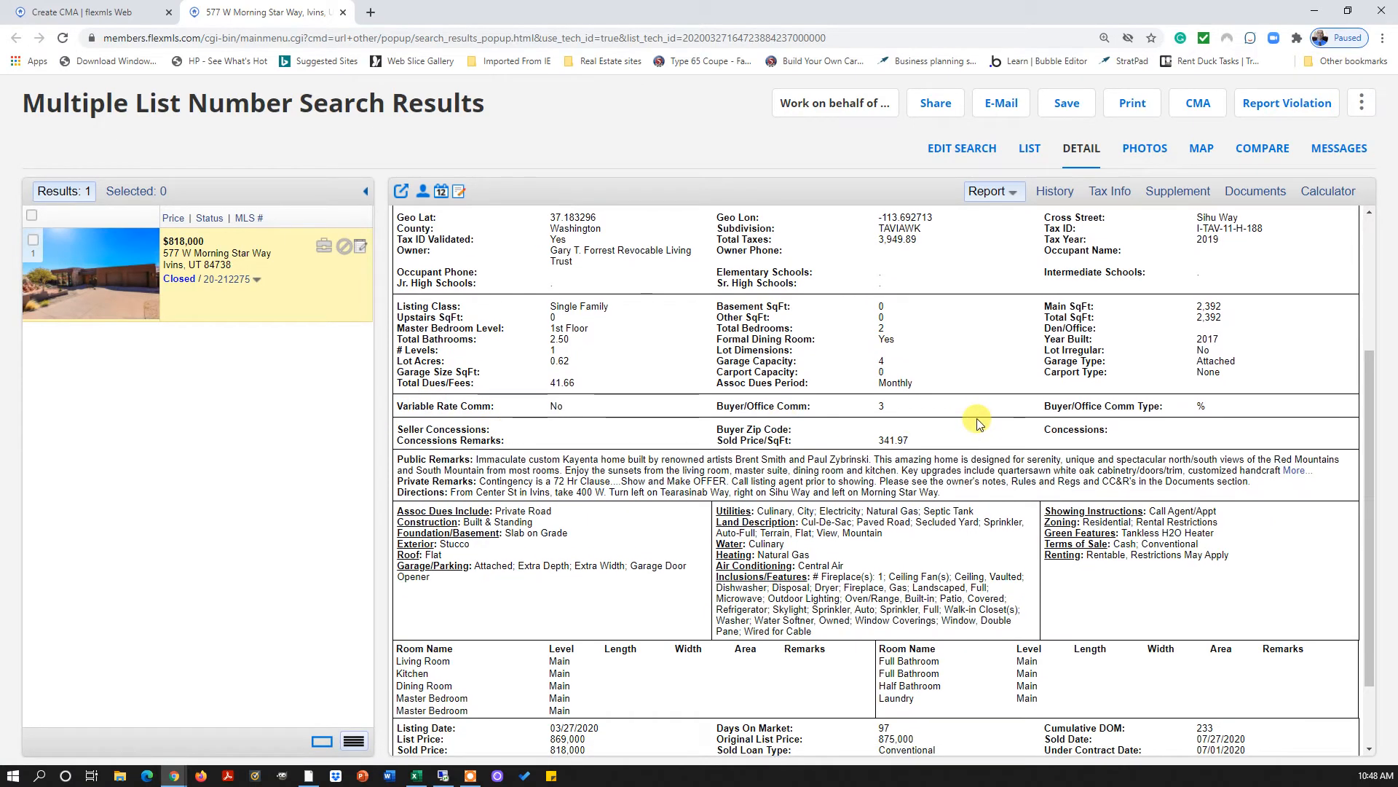
pyautogui.scroll(-2, 978, 422)
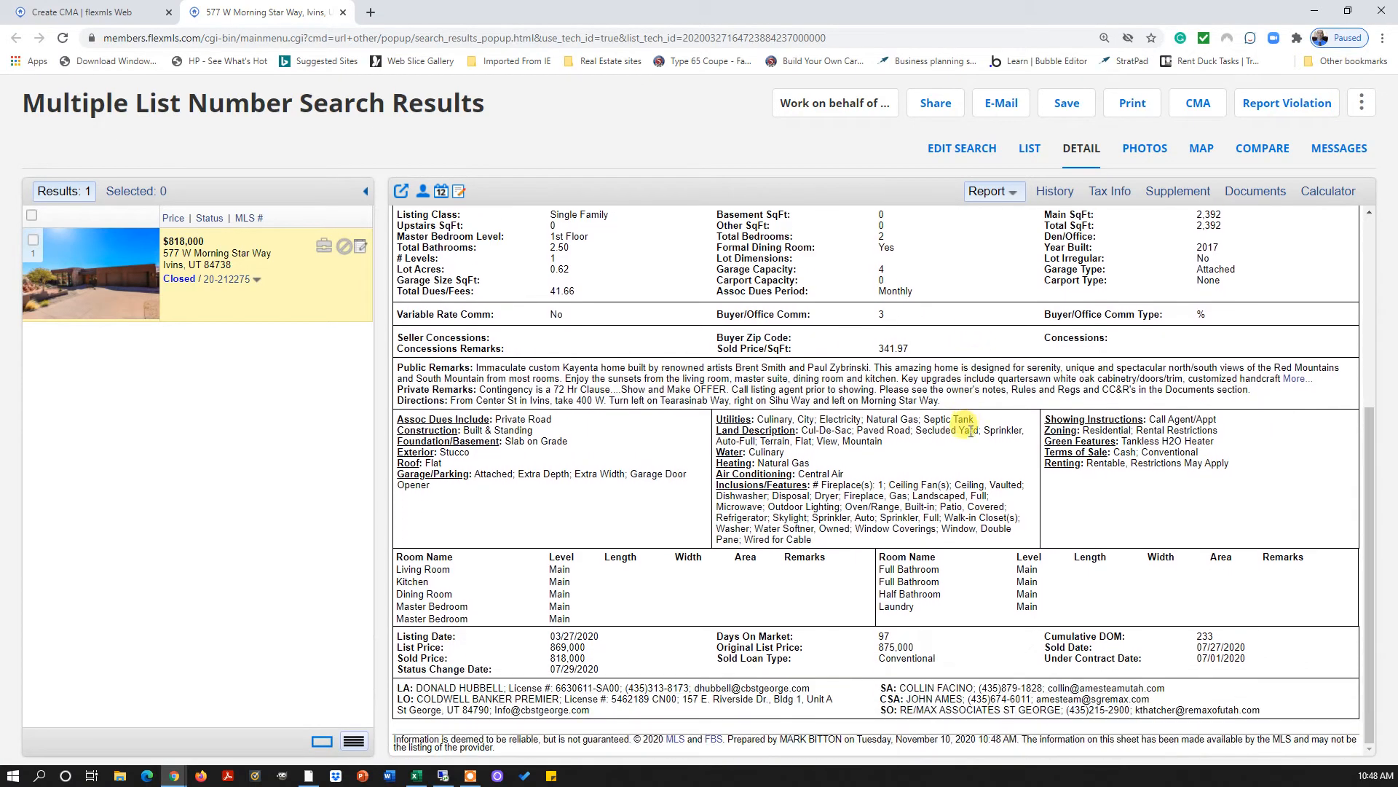
pyautogui.scroll(4, 954, 510)
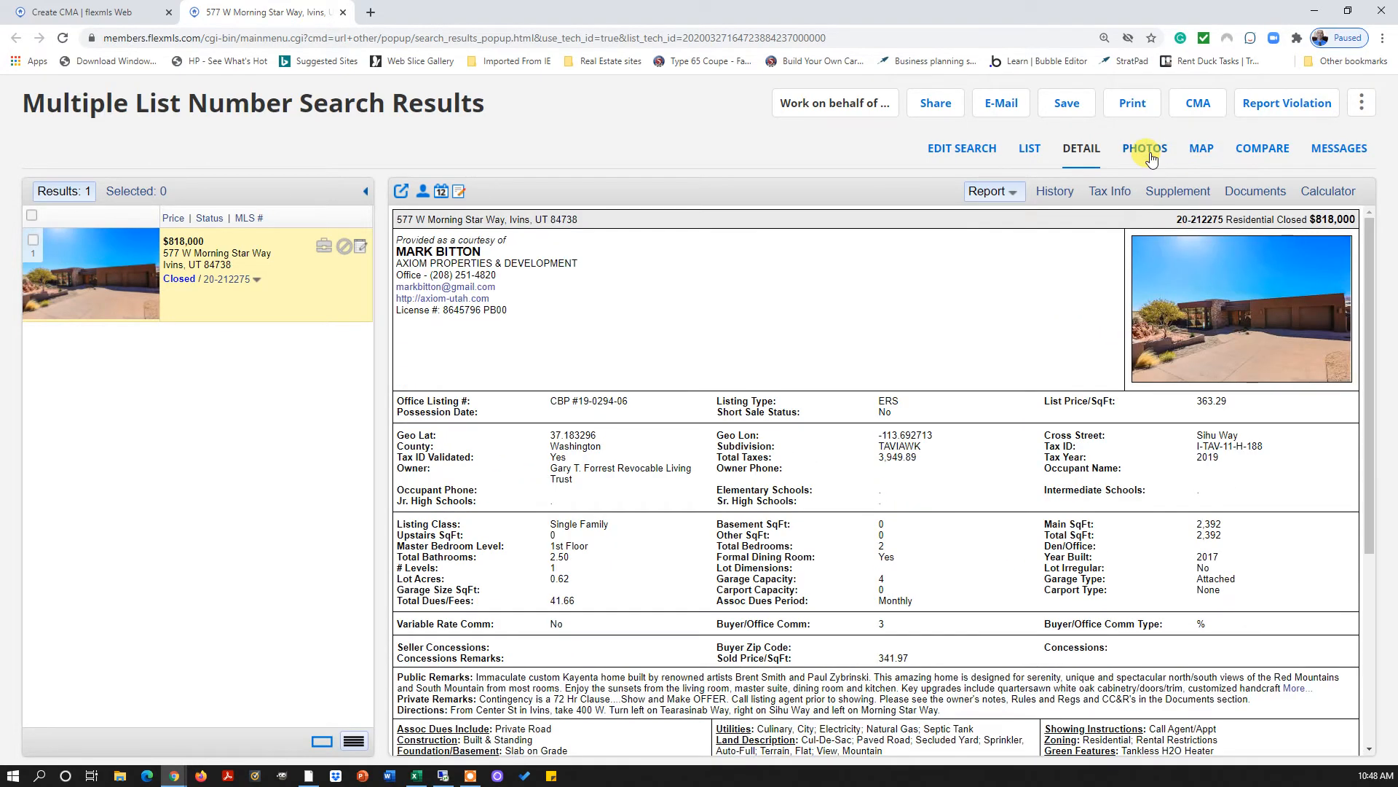
pyautogui.click(1146, 150)
pyautogui.click(1356, 400)
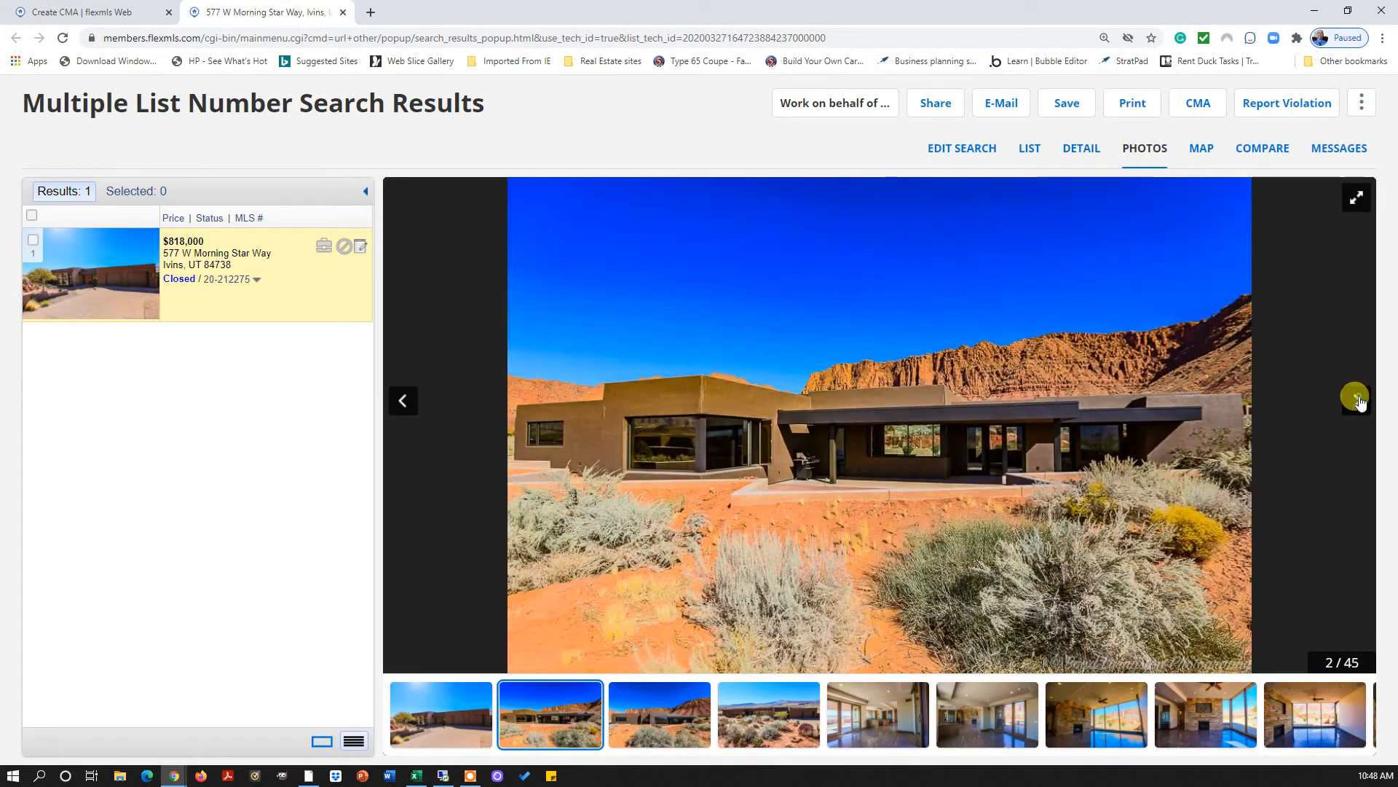
pyautogui.click(1357, 399)
pyautogui.click(1356, 399)
pyautogui.click(1356, 399)
pyautogui.click(1356, 399)
pyautogui.click(1356, 399)
pyautogui.click(1356, 399)
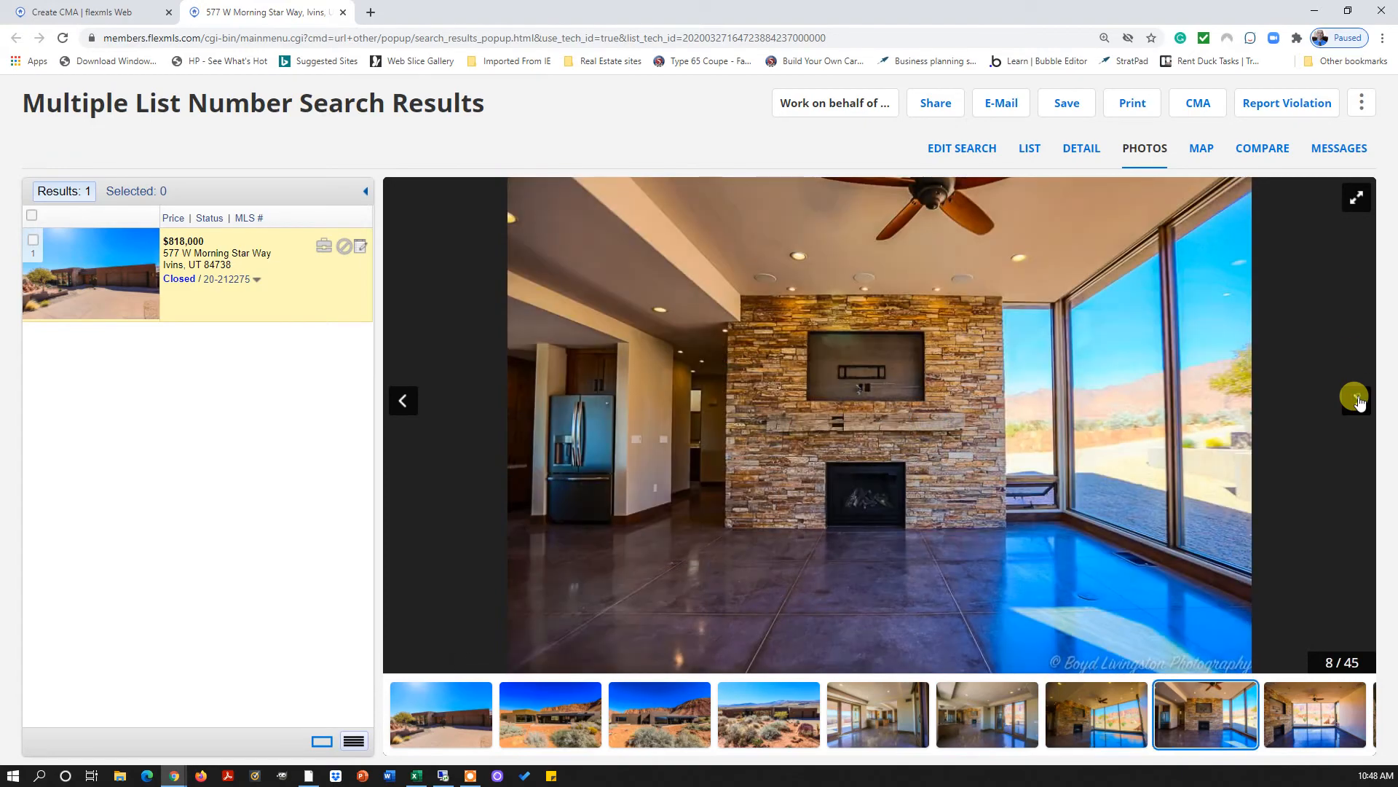
pyautogui.click(1356, 399)
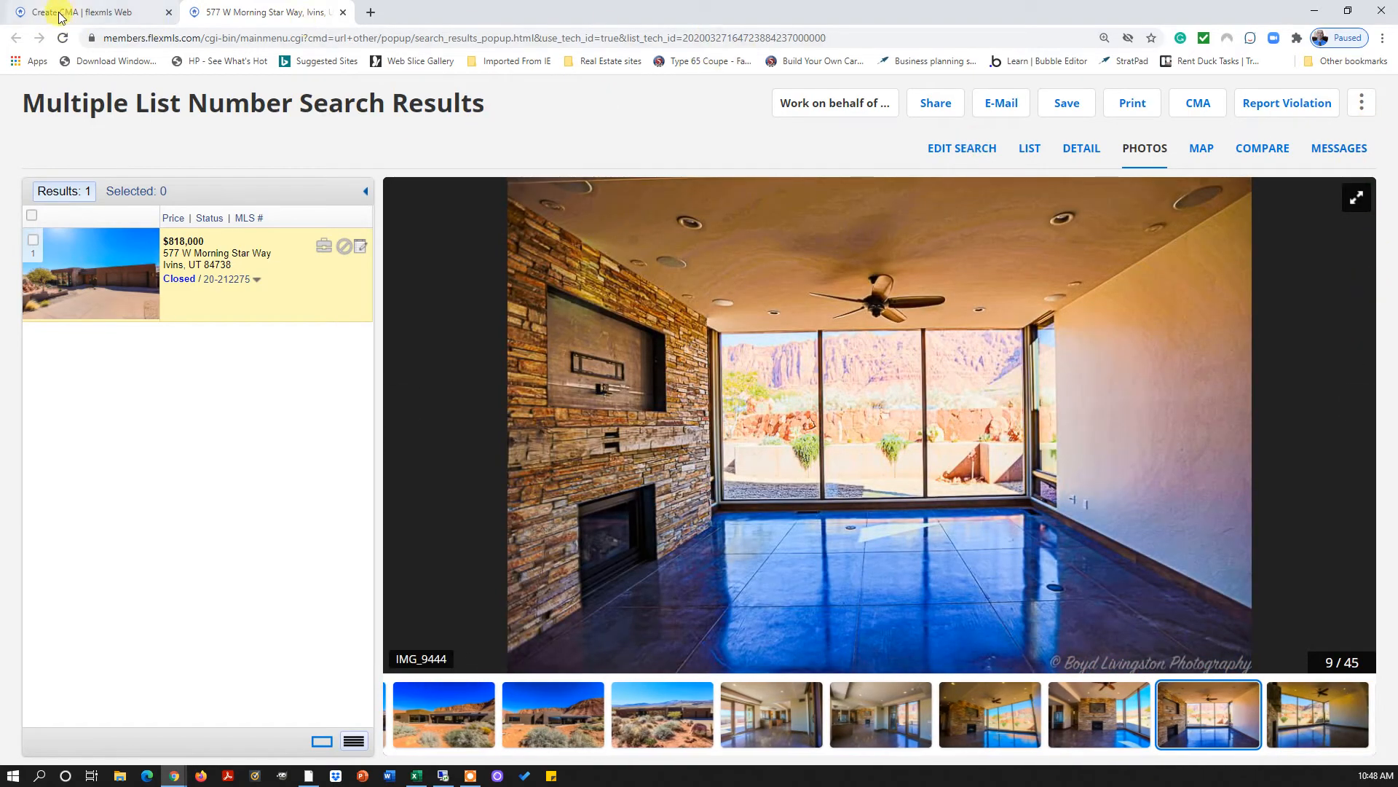
pyautogui.click(60, 16)
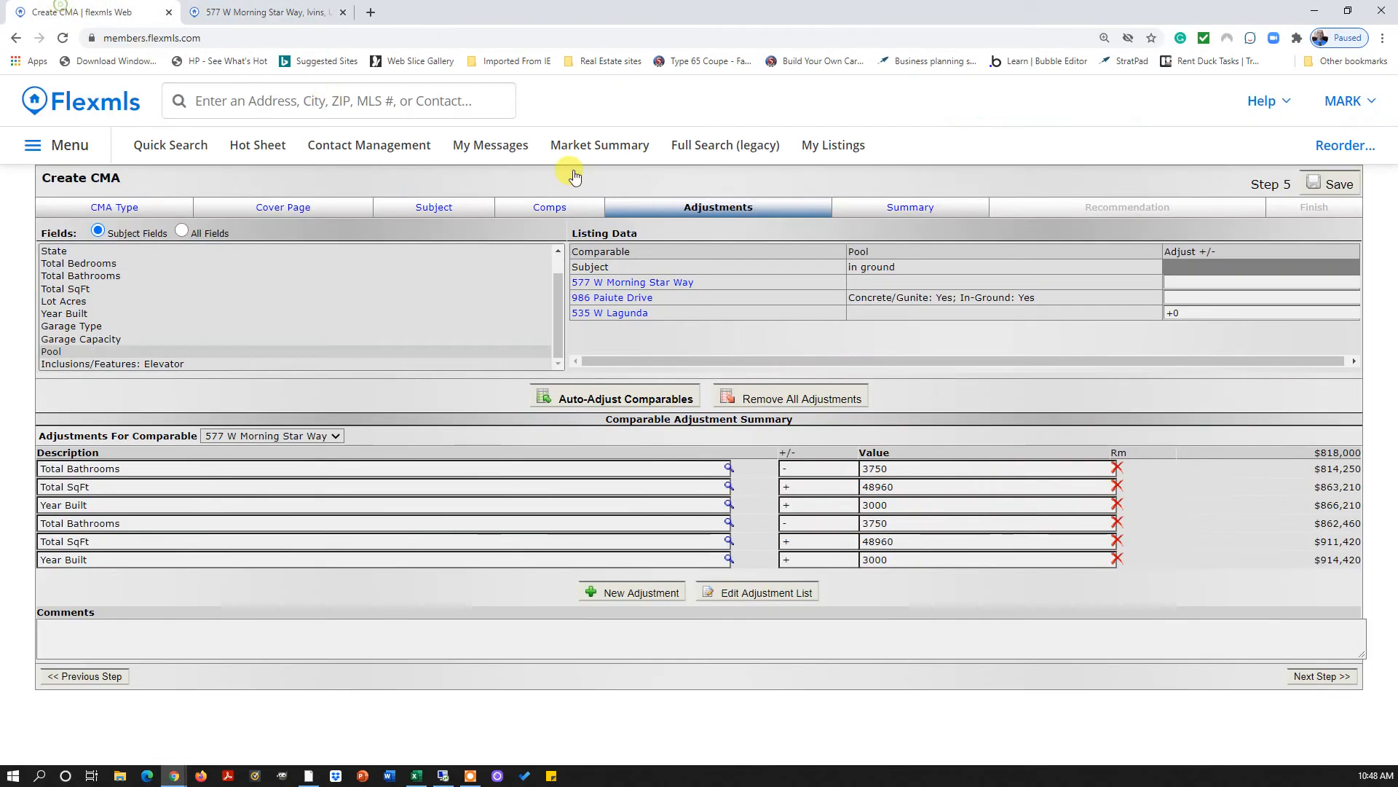
pyautogui.click(618, 317)
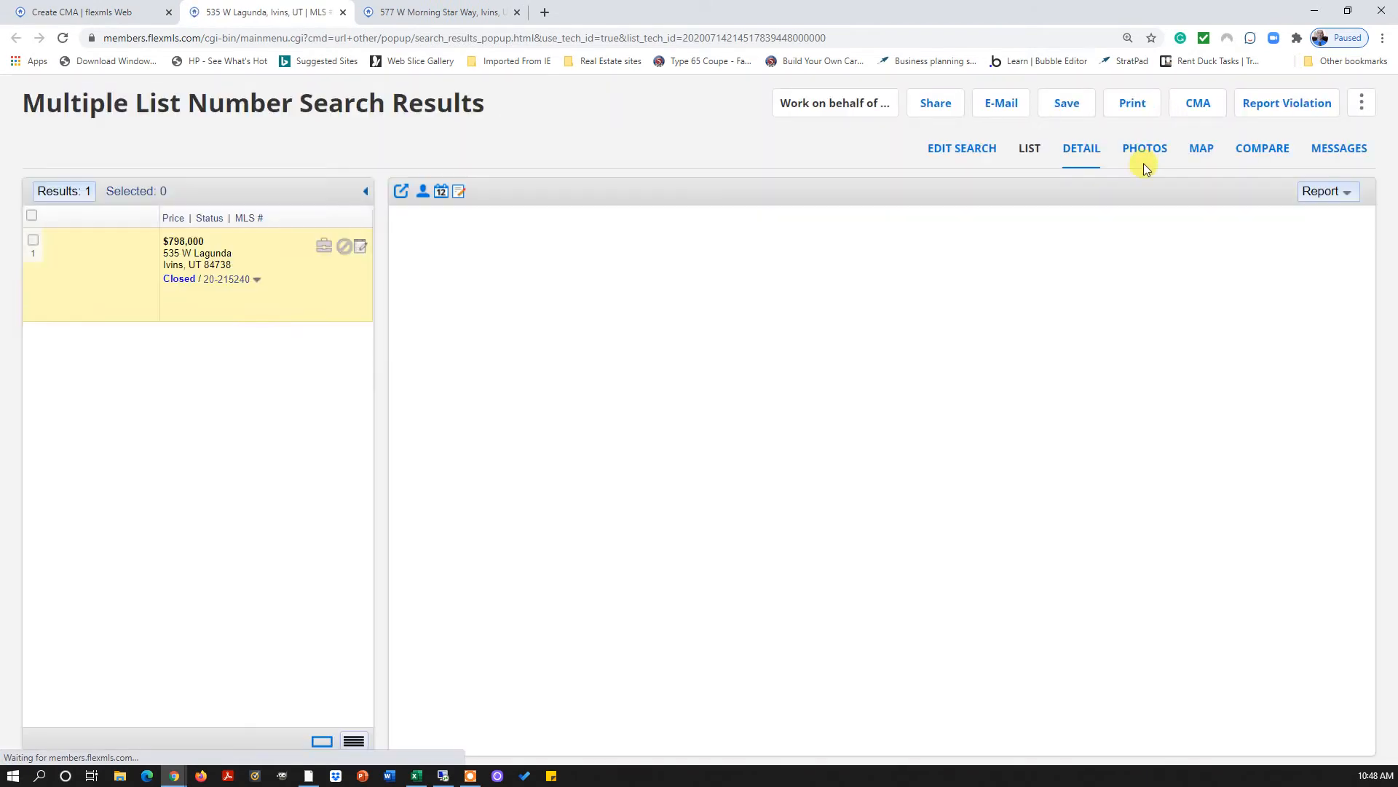
pyautogui.click(1144, 153)
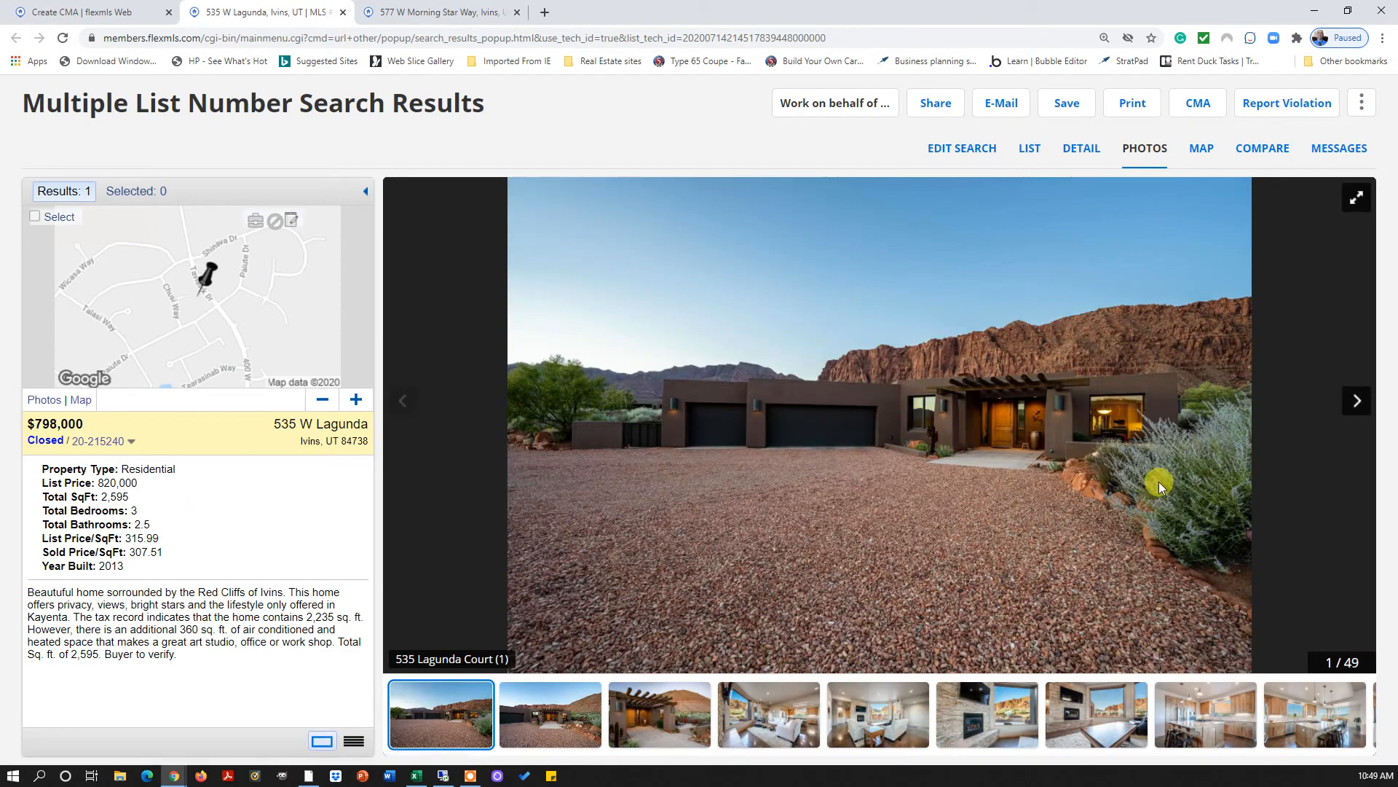
pyautogui.click(1356, 400)
pyautogui.click(1356, 399)
pyautogui.click(1356, 400)
pyautogui.click(1356, 400)
pyautogui.click(1356, 400)
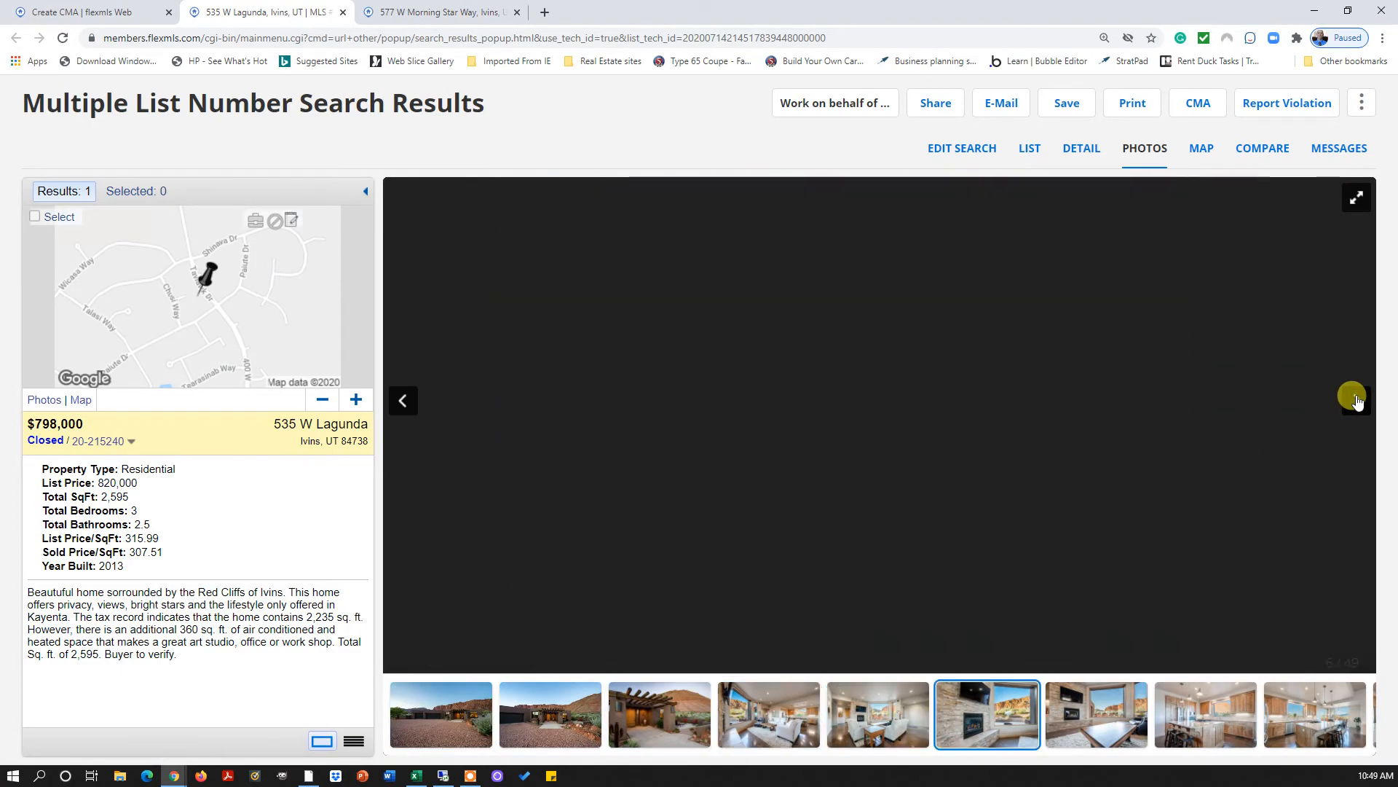
pyautogui.click(1356, 400)
pyautogui.click(1356, 400)
pyautogui.click(1356, 400)
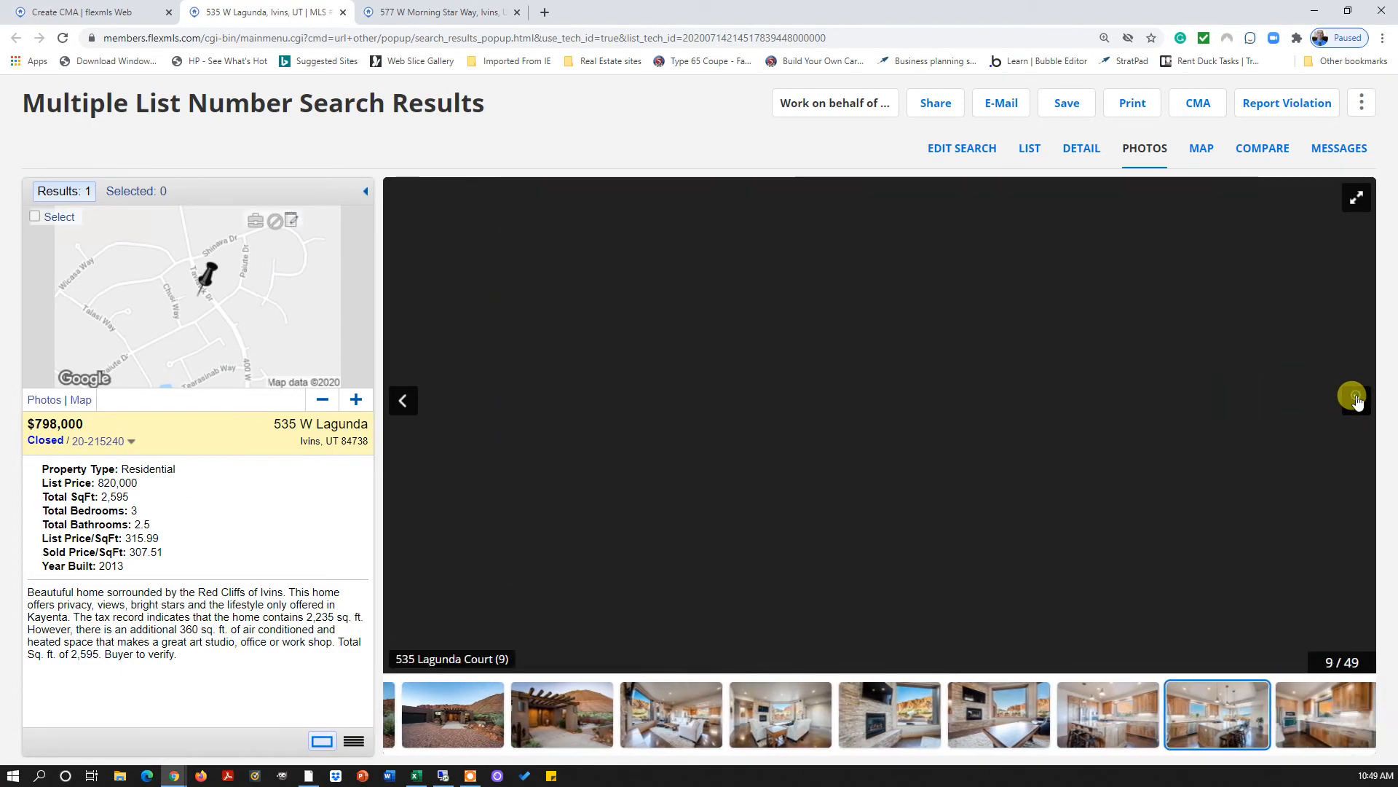
pyautogui.click(1356, 400)
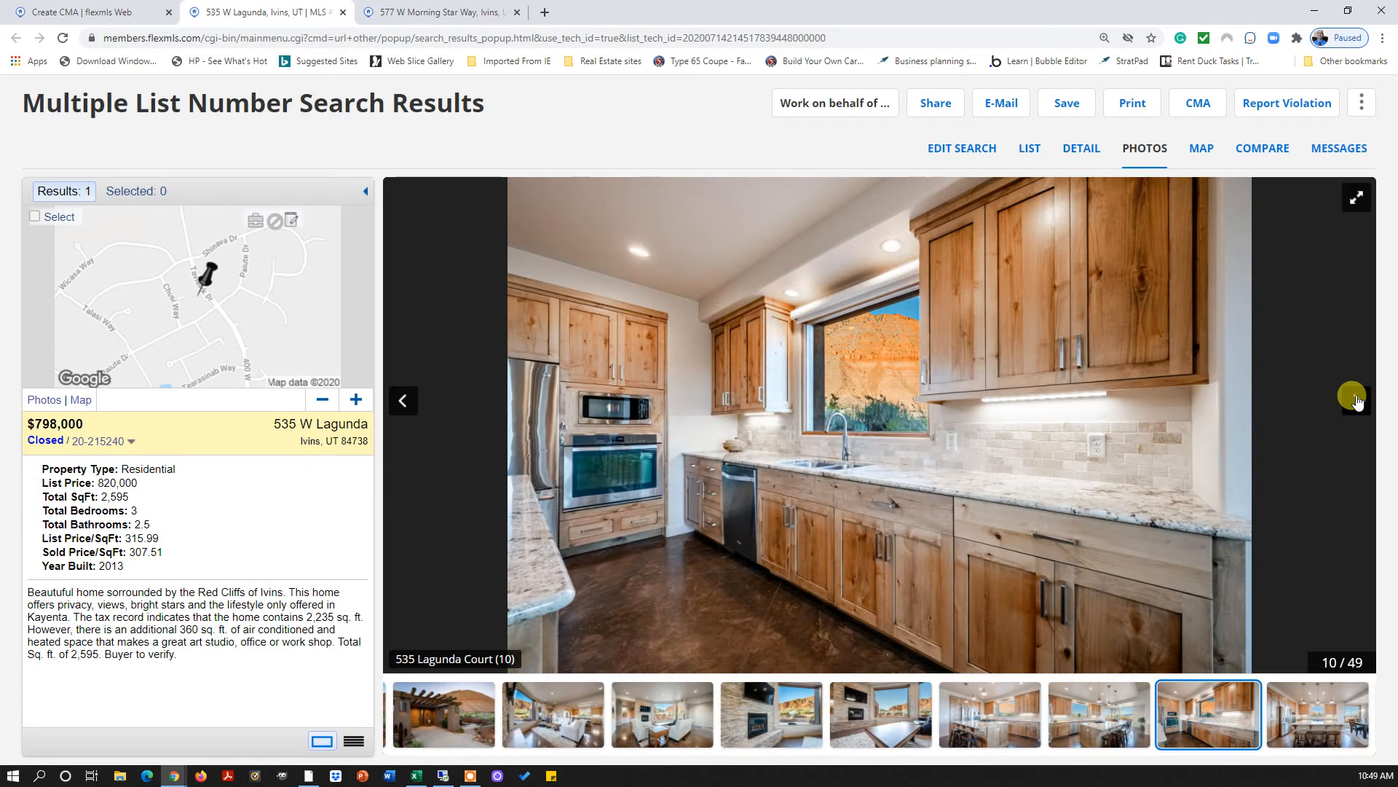
pyautogui.click(1356, 399)
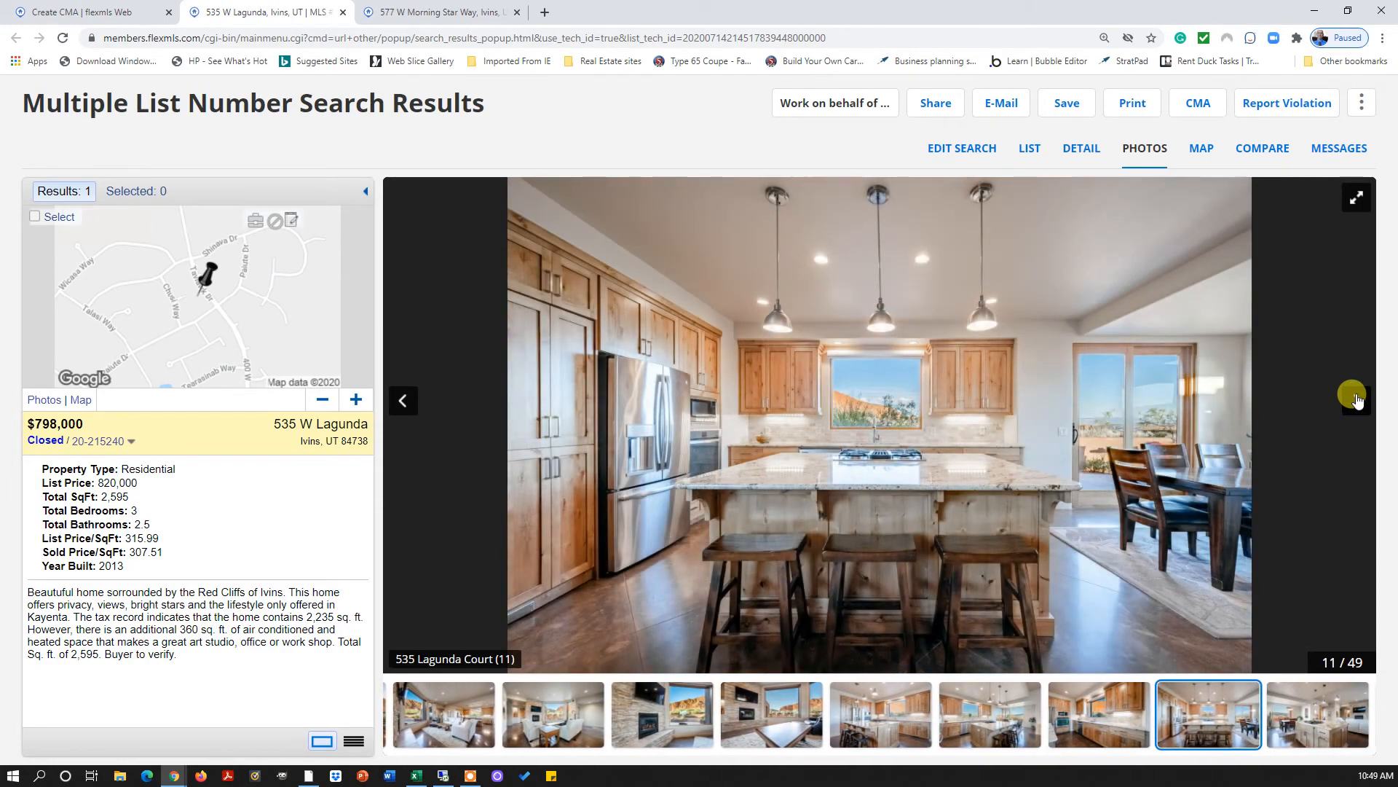
pyautogui.click(1356, 400)
pyautogui.click(1356, 400)
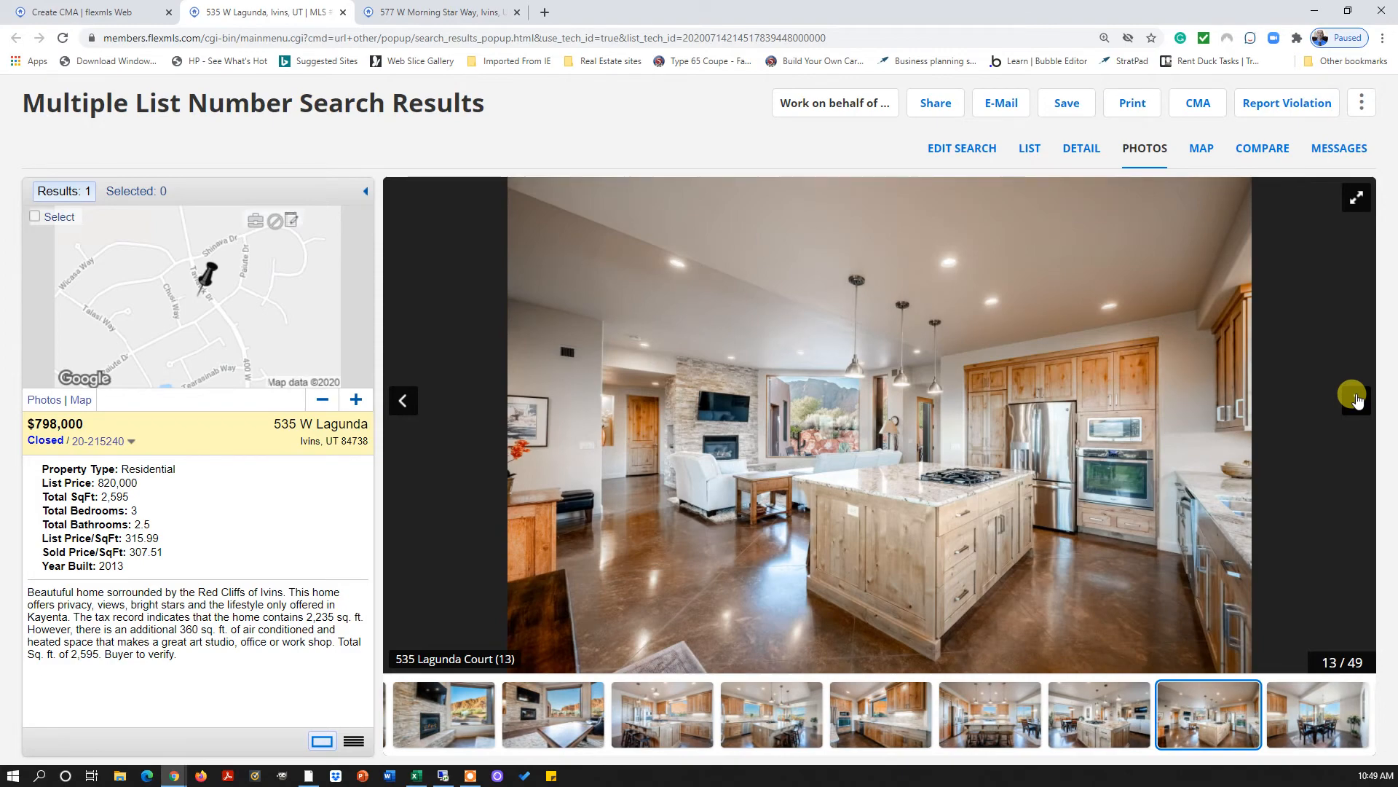
pyautogui.click(1356, 399)
pyautogui.click(1357, 400)
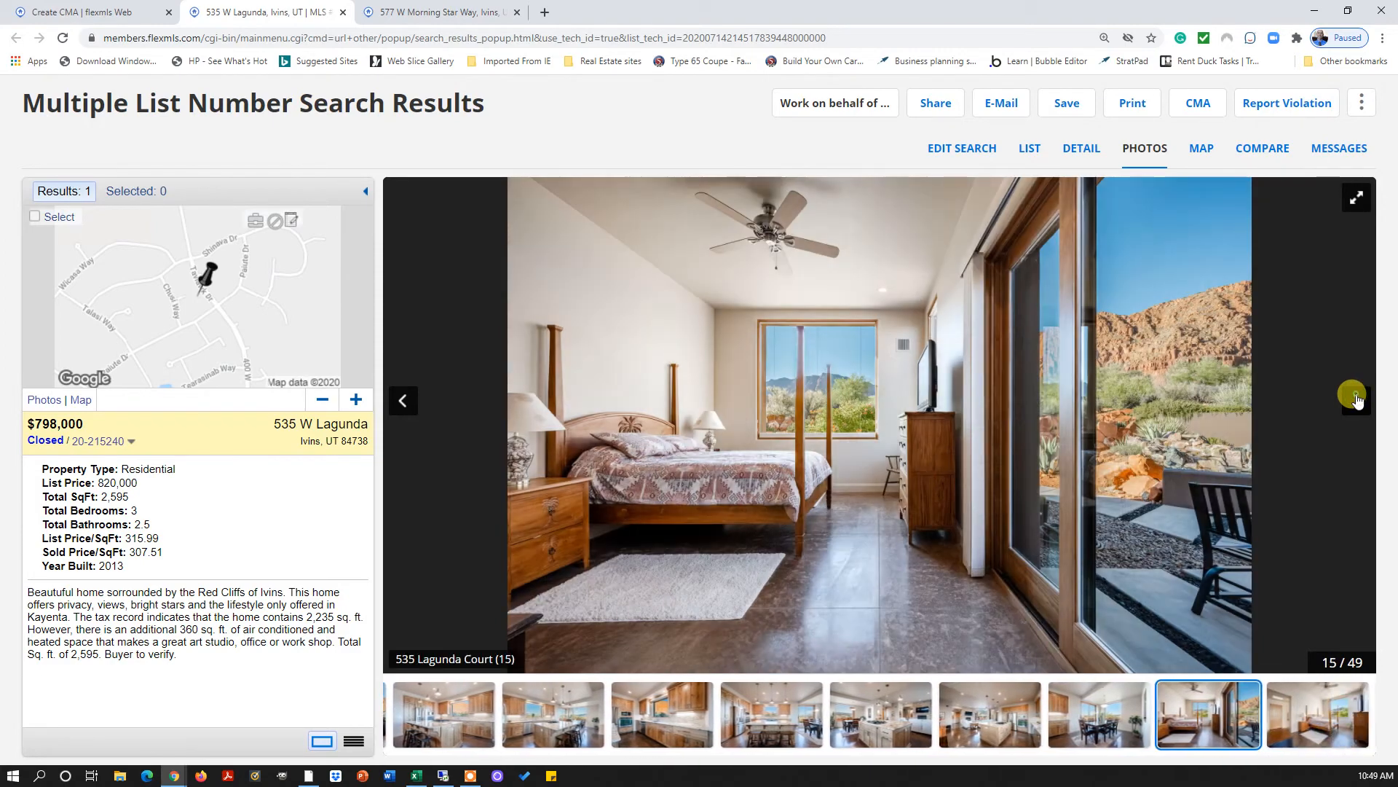
pyautogui.click(1356, 400)
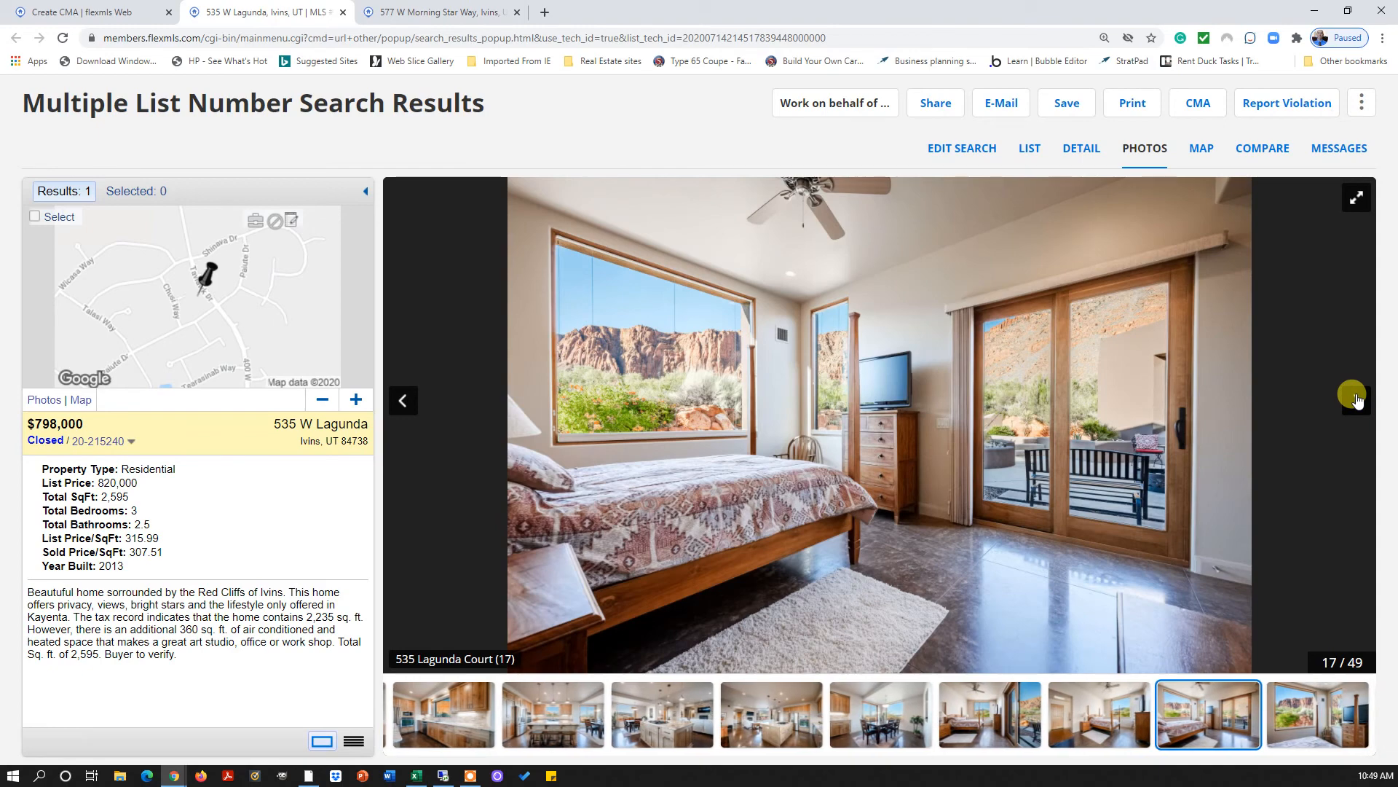
pyautogui.click(1356, 400)
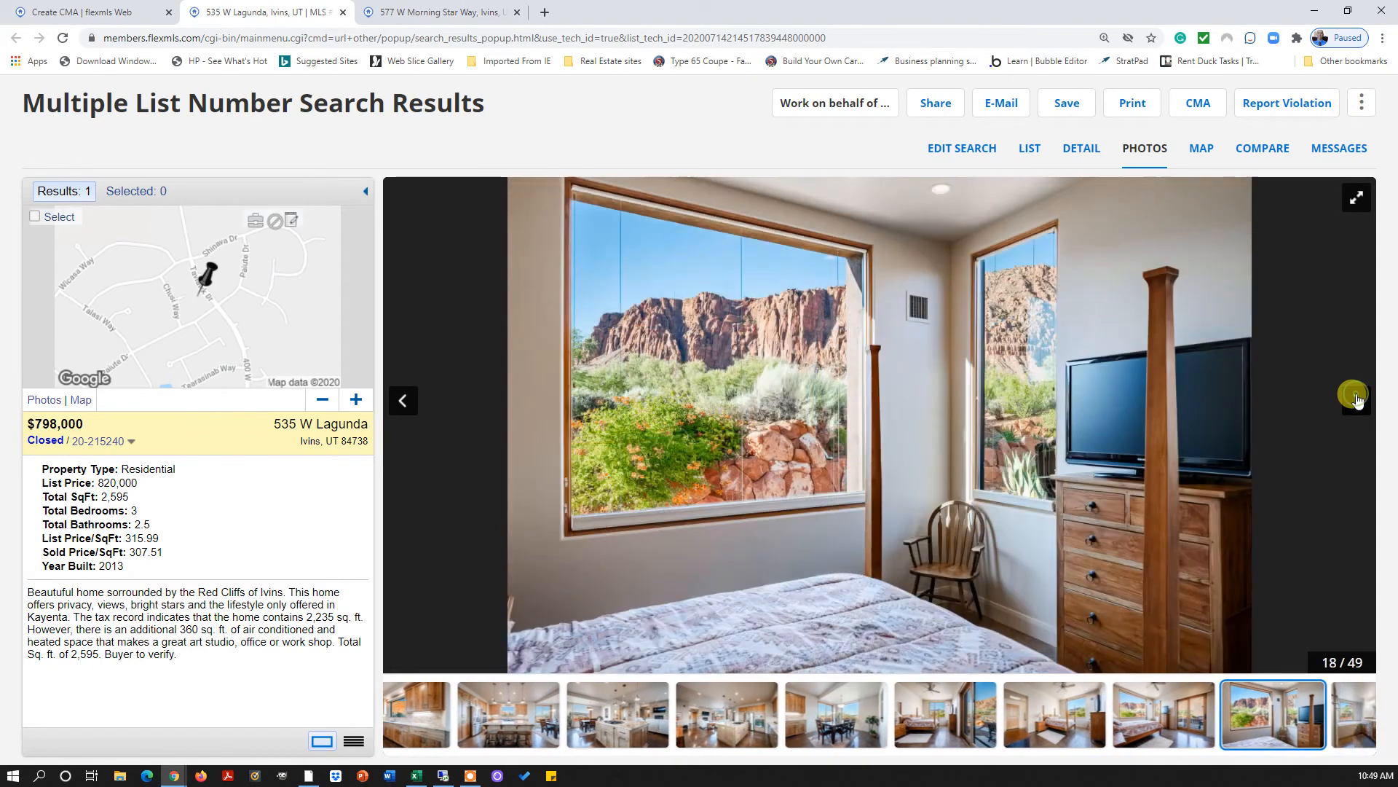
pyautogui.click(1356, 399)
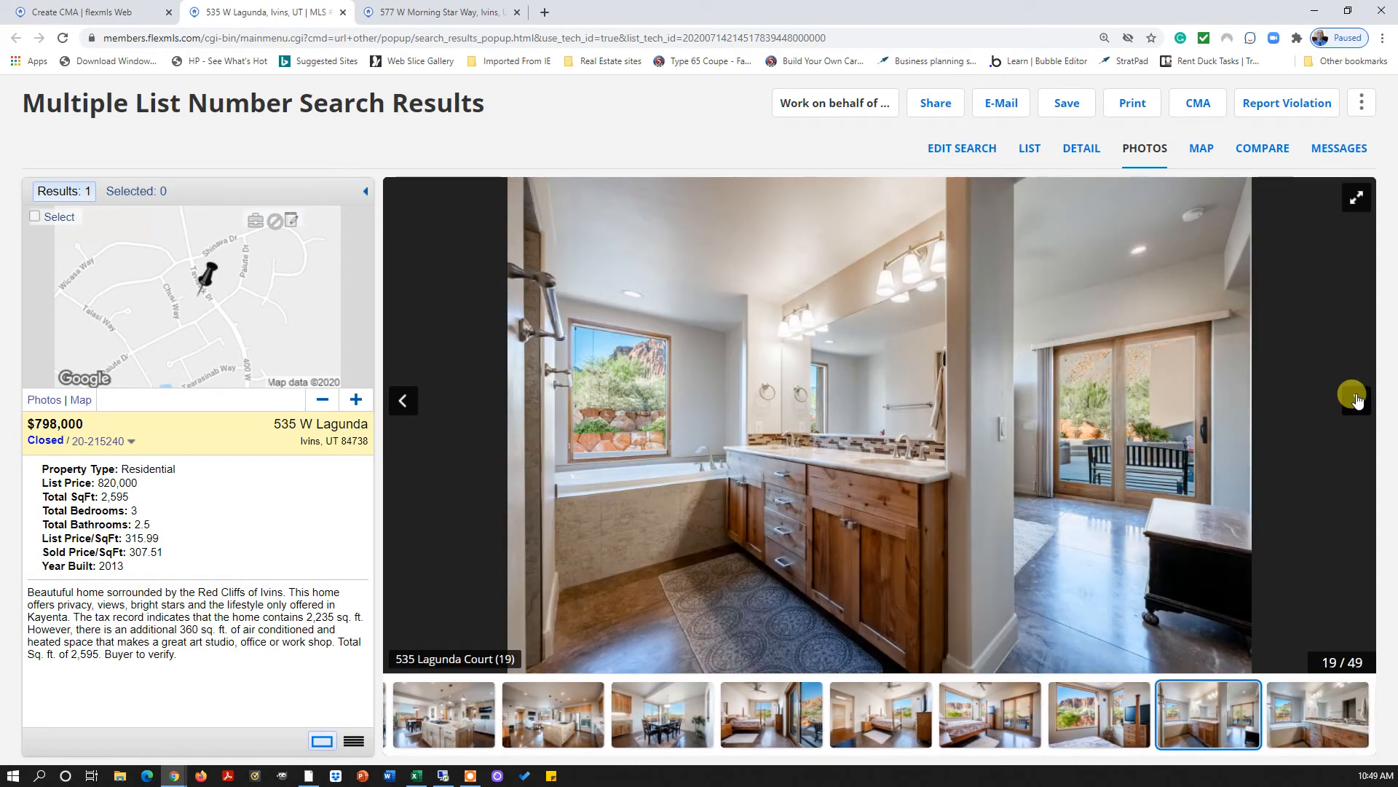
pyautogui.click(1356, 399)
pyautogui.click(1356, 400)
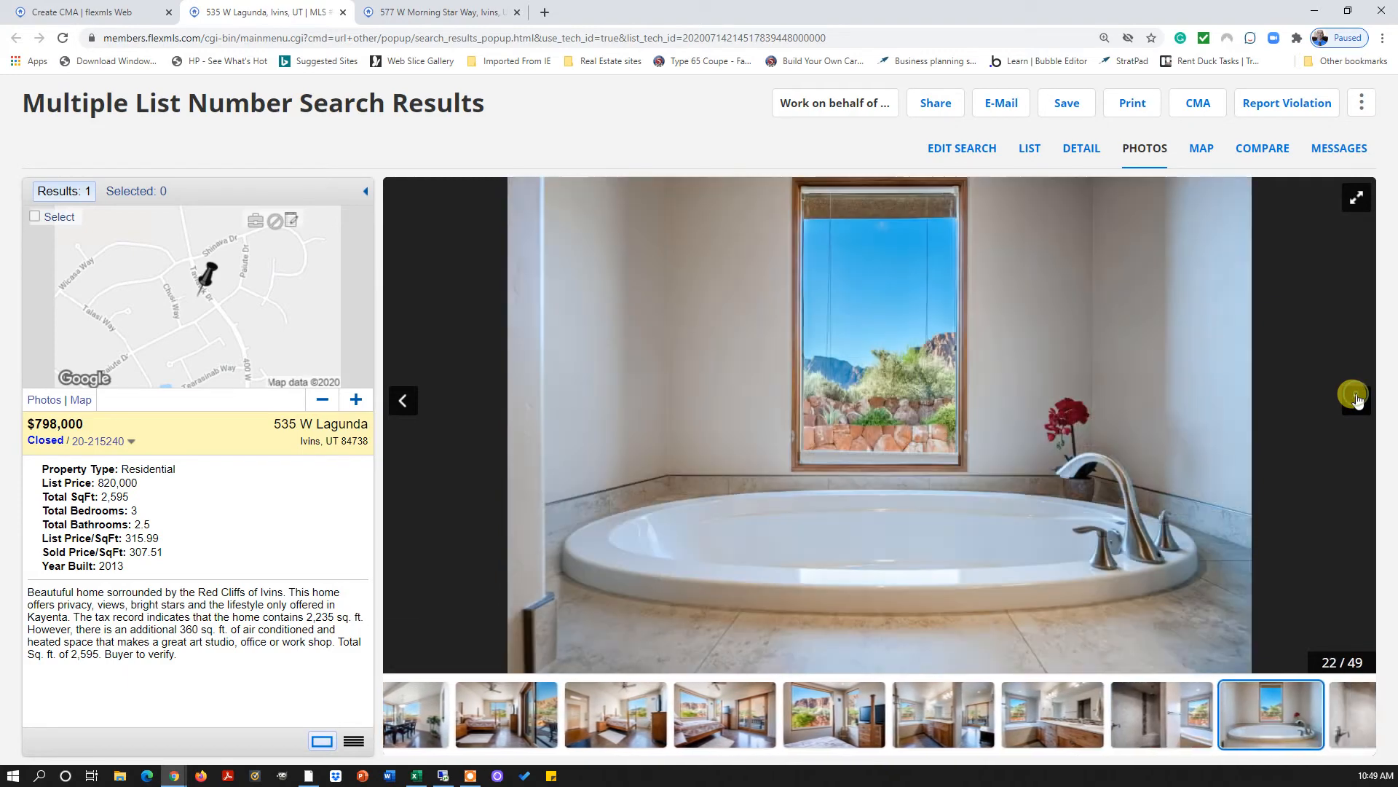
pyautogui.click(1356, 400)
pyautogui.click(1356, 400)
pyautogui.click(1356, 400)
pyautogui.click(1356, 400)
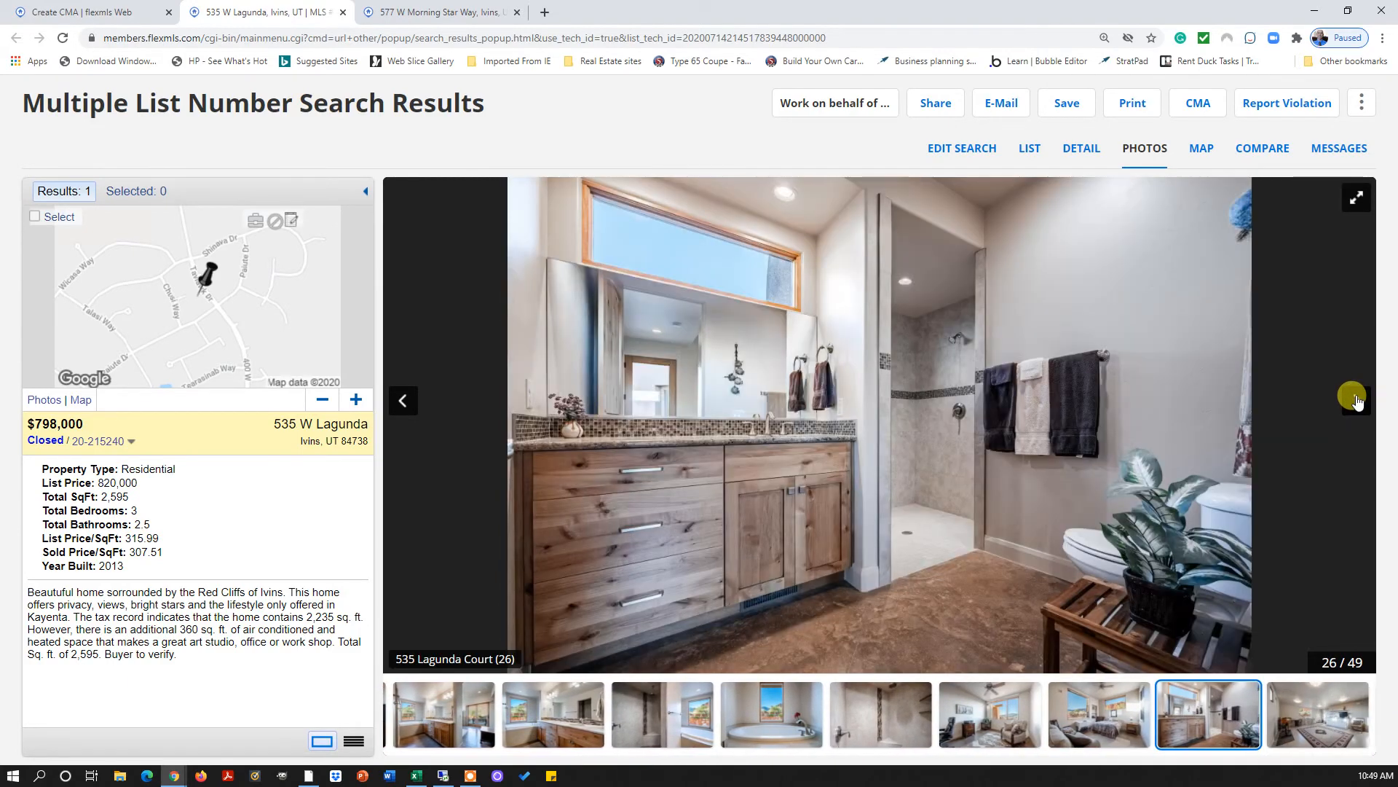
pyautogui.click(1356, 400)
pyautogui.click(1356, 400)
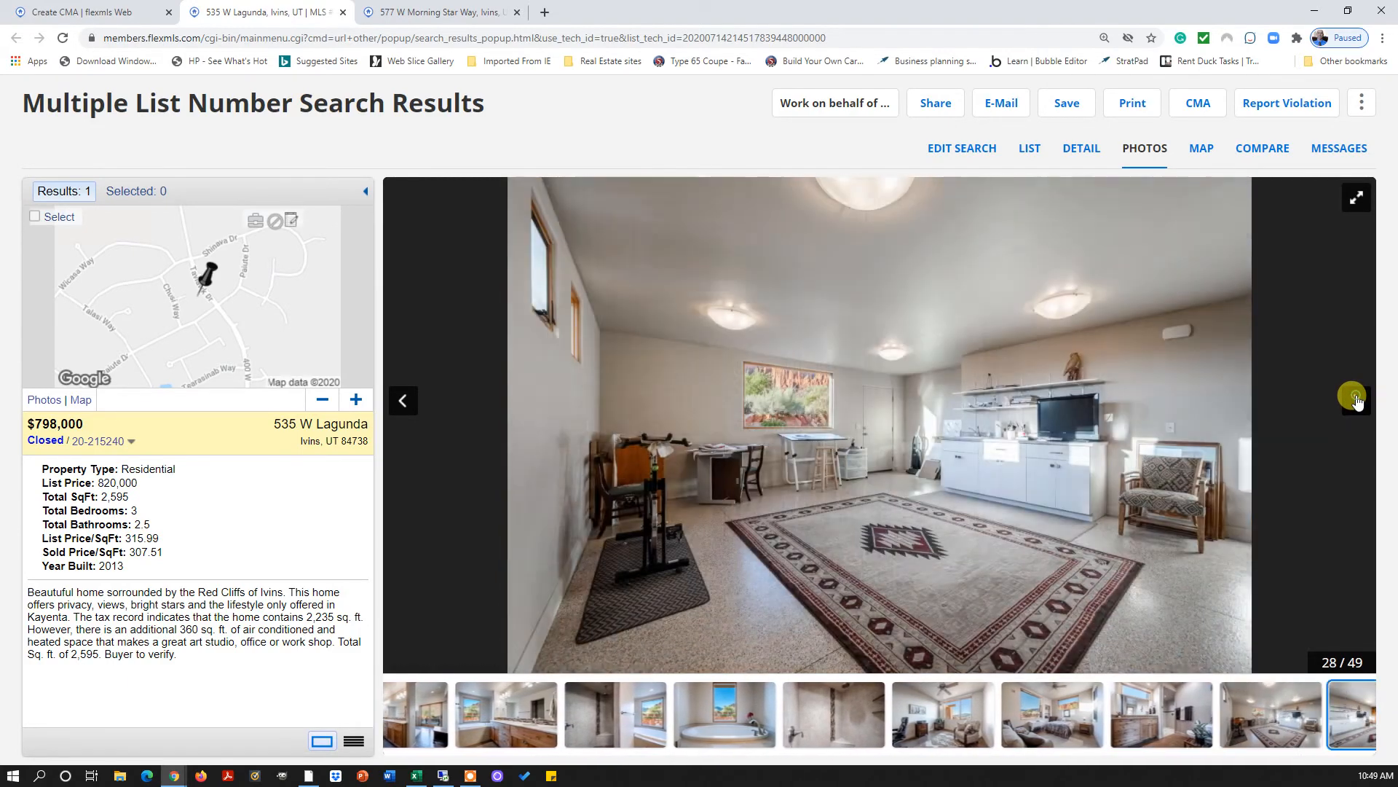
pyautogui.click(1356, 399)
pyautogui.click(1356, 400)
pyautogui.click(1356, 400)
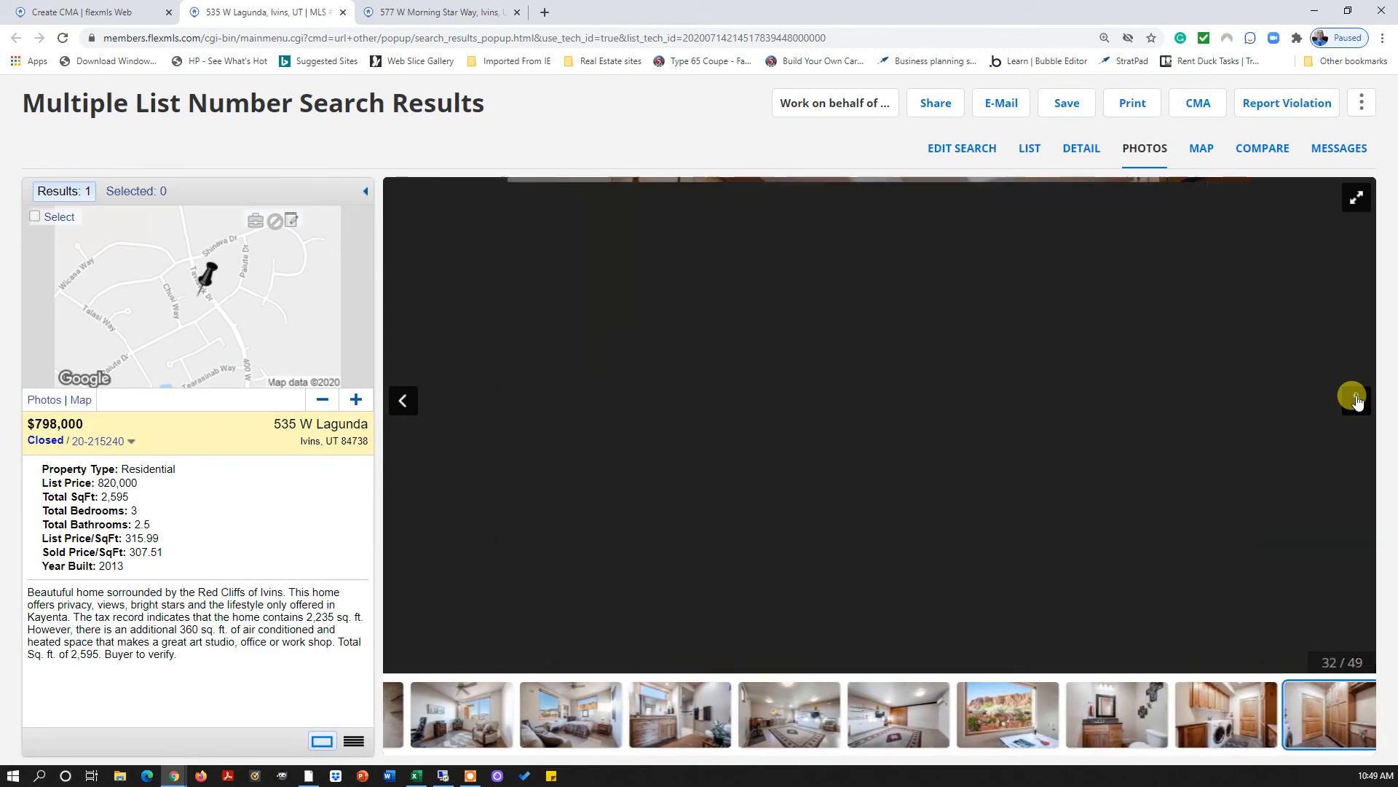
pyautogui.click(1356, 400)
pyautogui.click(1356, 400)
pyautogui.click(1356, 401)
pyautogui.click(1355, 401)
pyautogui.click(1353, 401)
pyautogui.click(1353, 401)
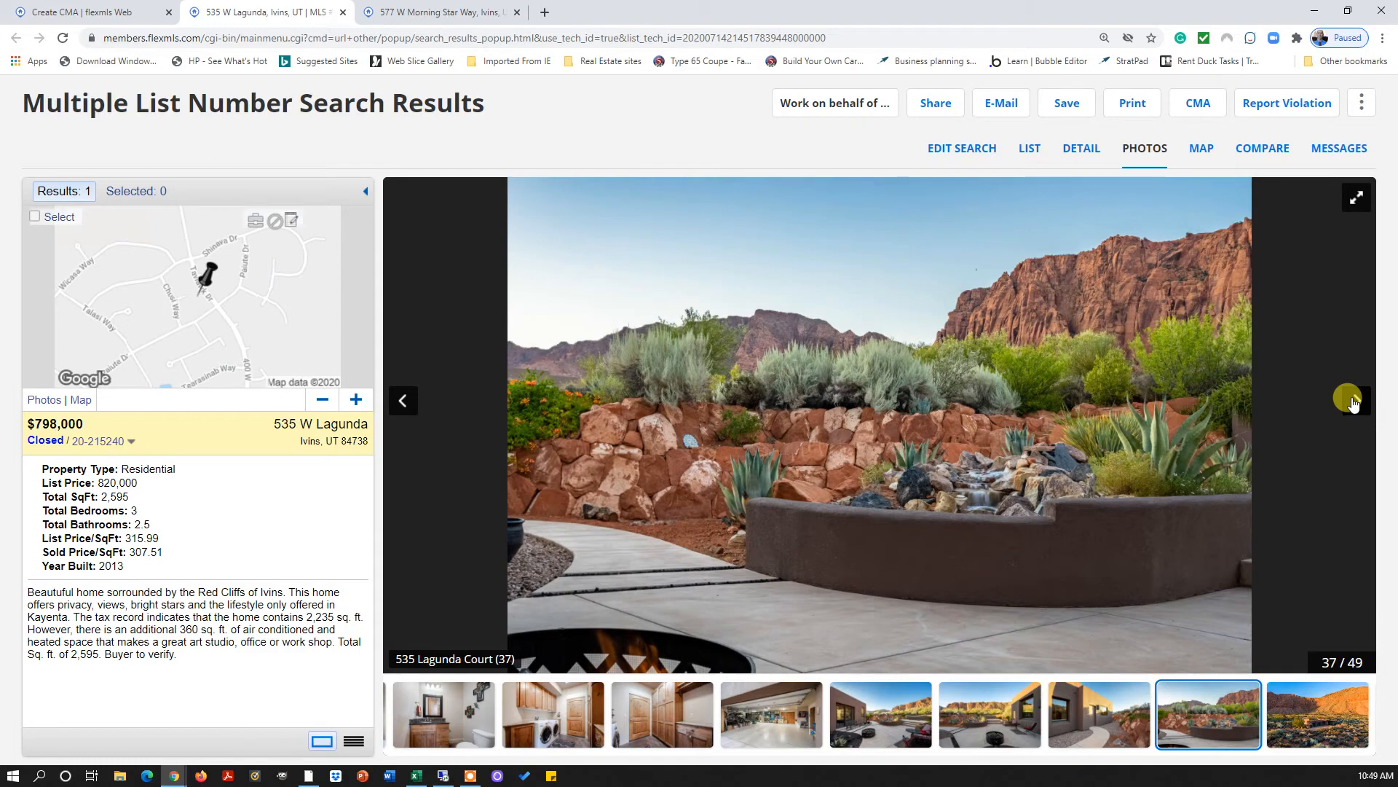
pyautogui.click(1353, 401)
pyautogui.click(1353, 402)
pyautogui.click(1353, 401)
pyautogui.click(1353, 402)
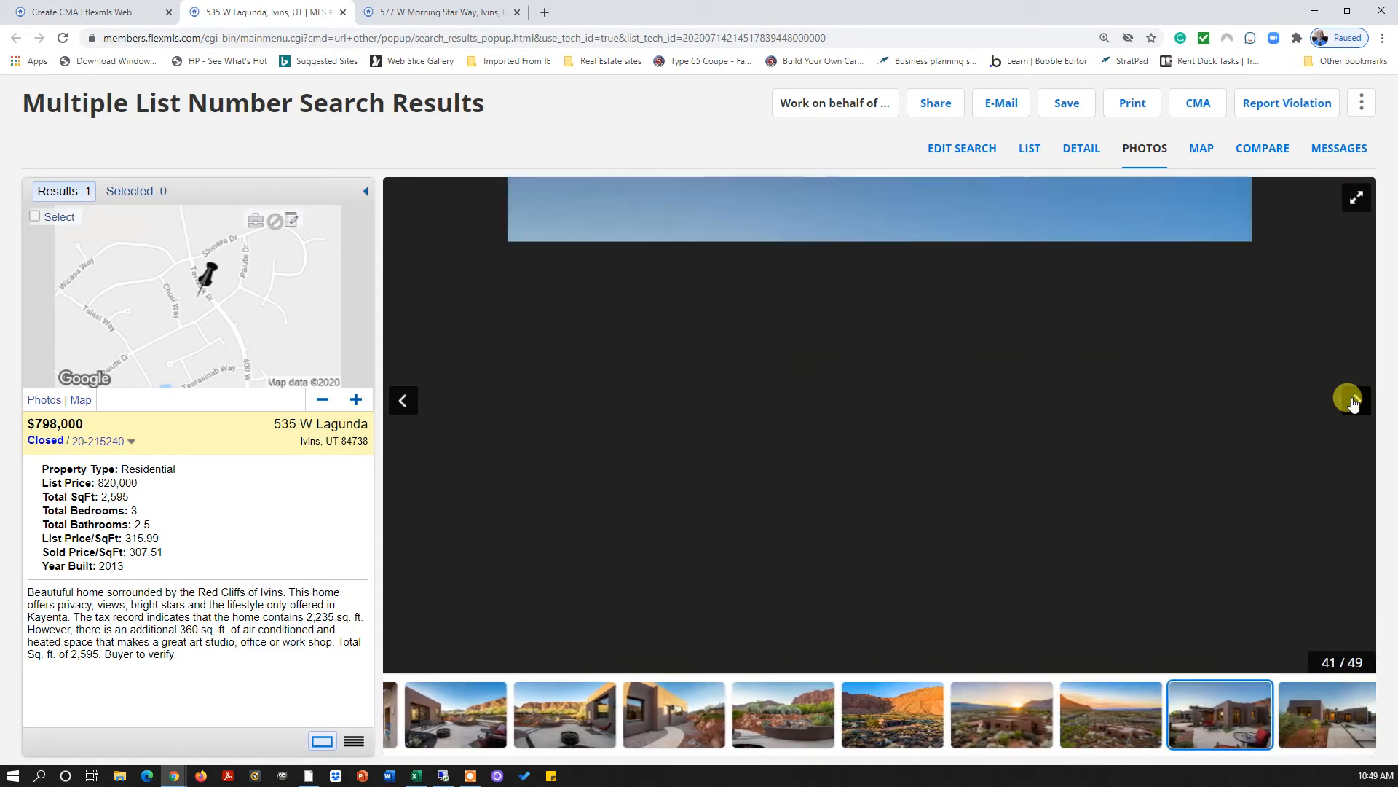
pyautogui.click(1353, 401)
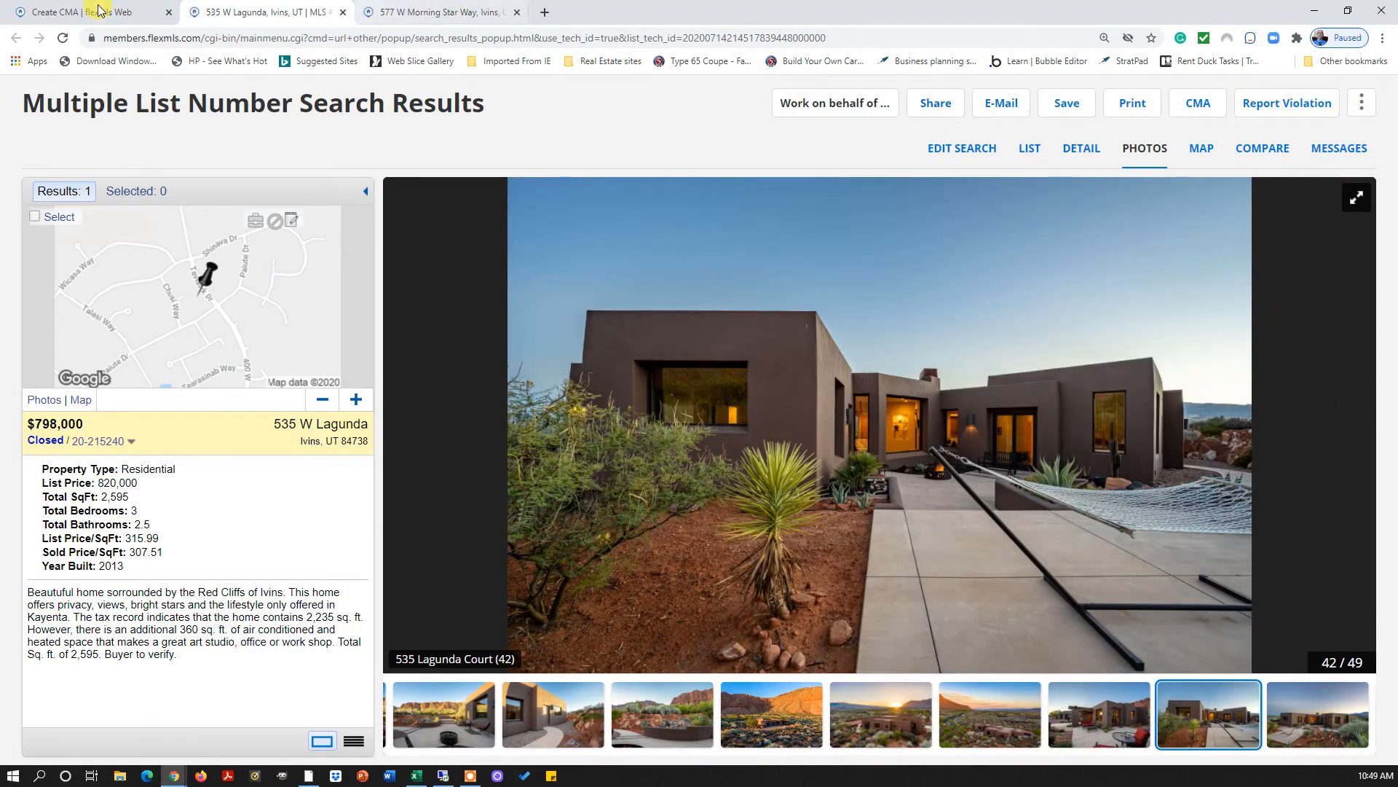
pyautogui.click(93, 12)
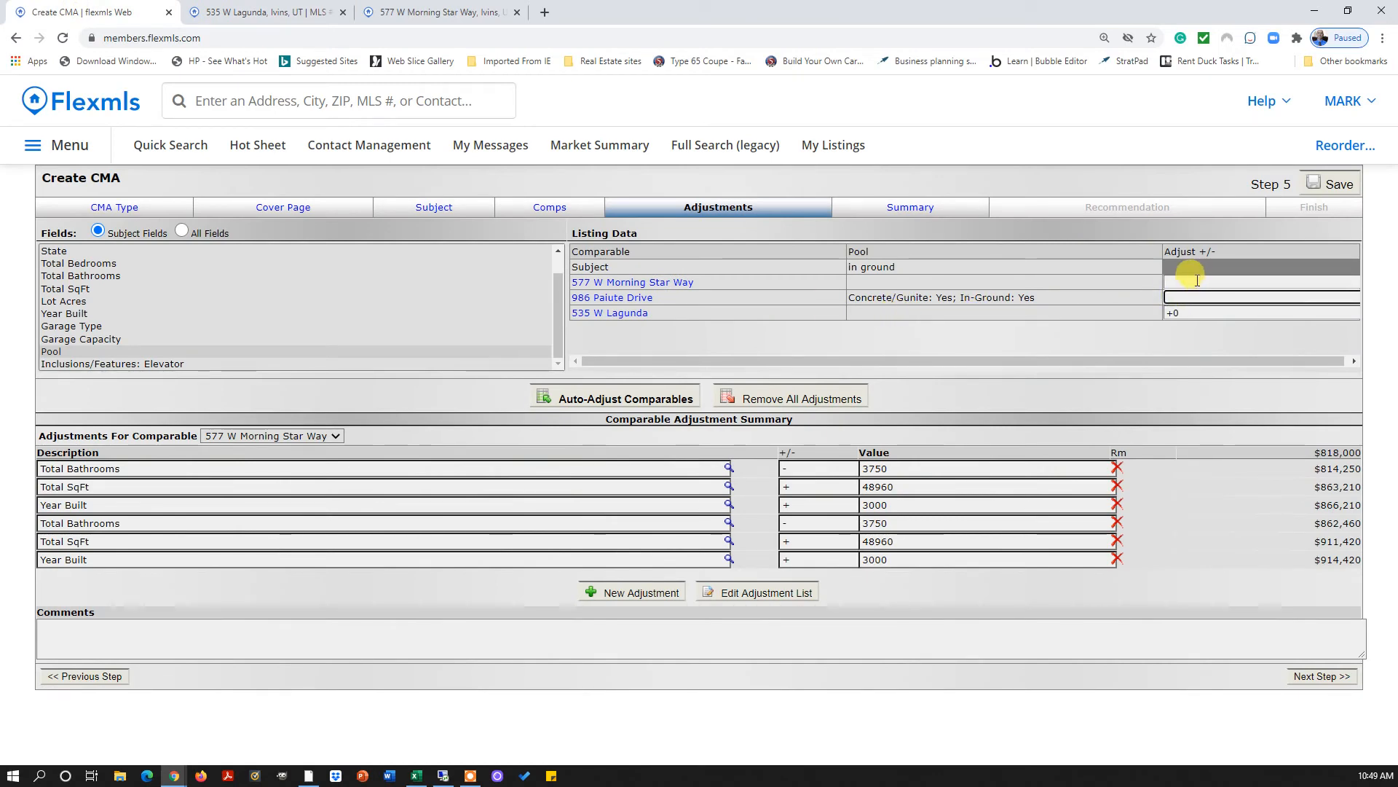
pyautogui.click(1202, 281)
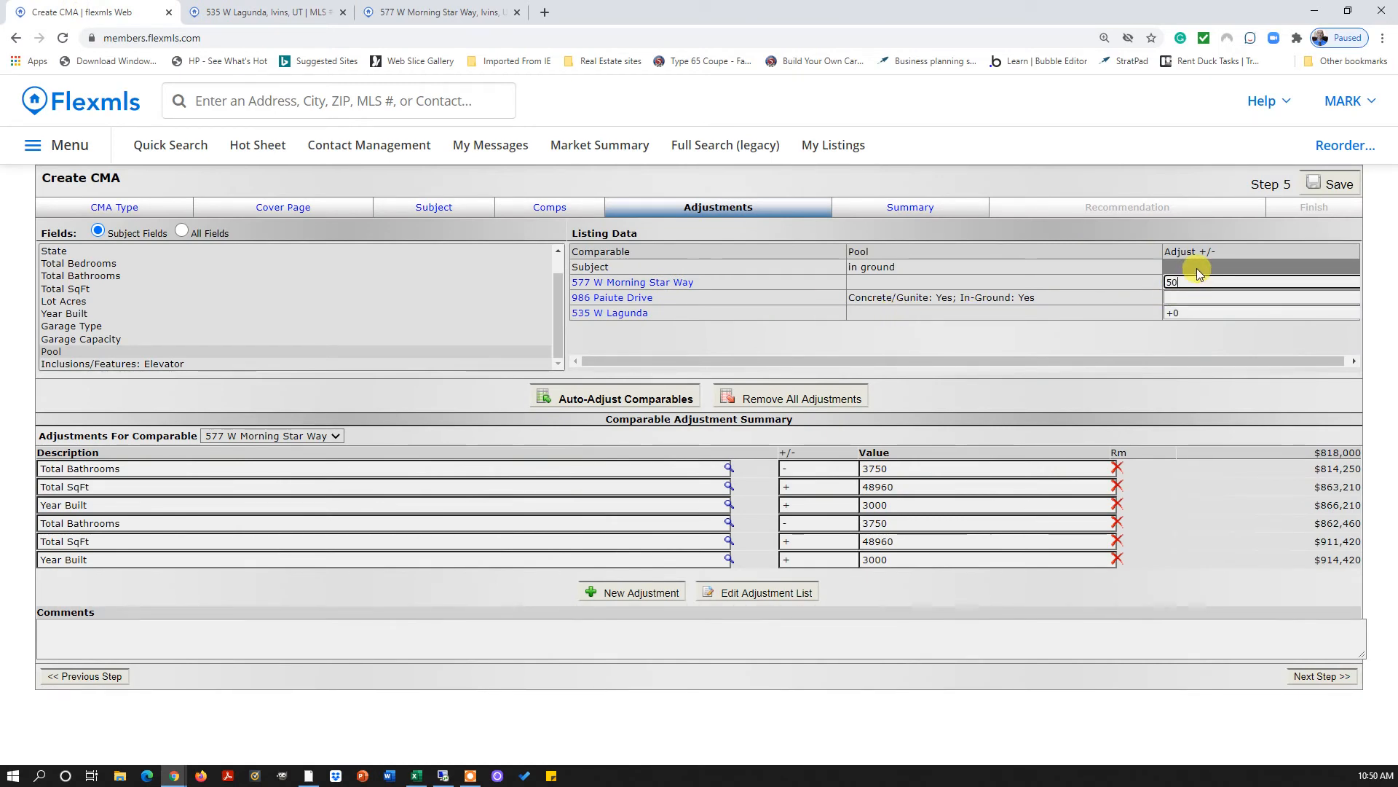
pyautogui.write('50000')
pyautogui.click(1197, 313)
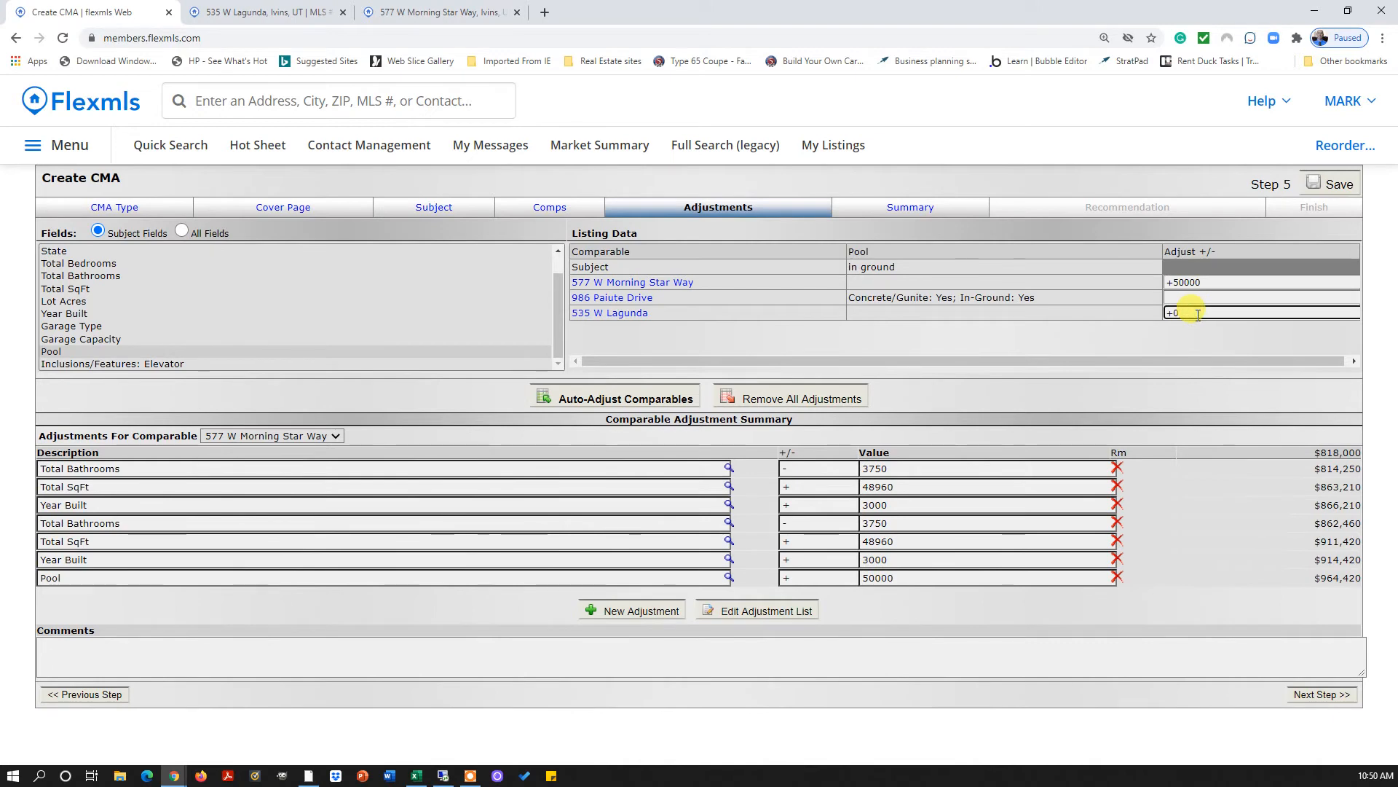
pyautogui.write('+50000')
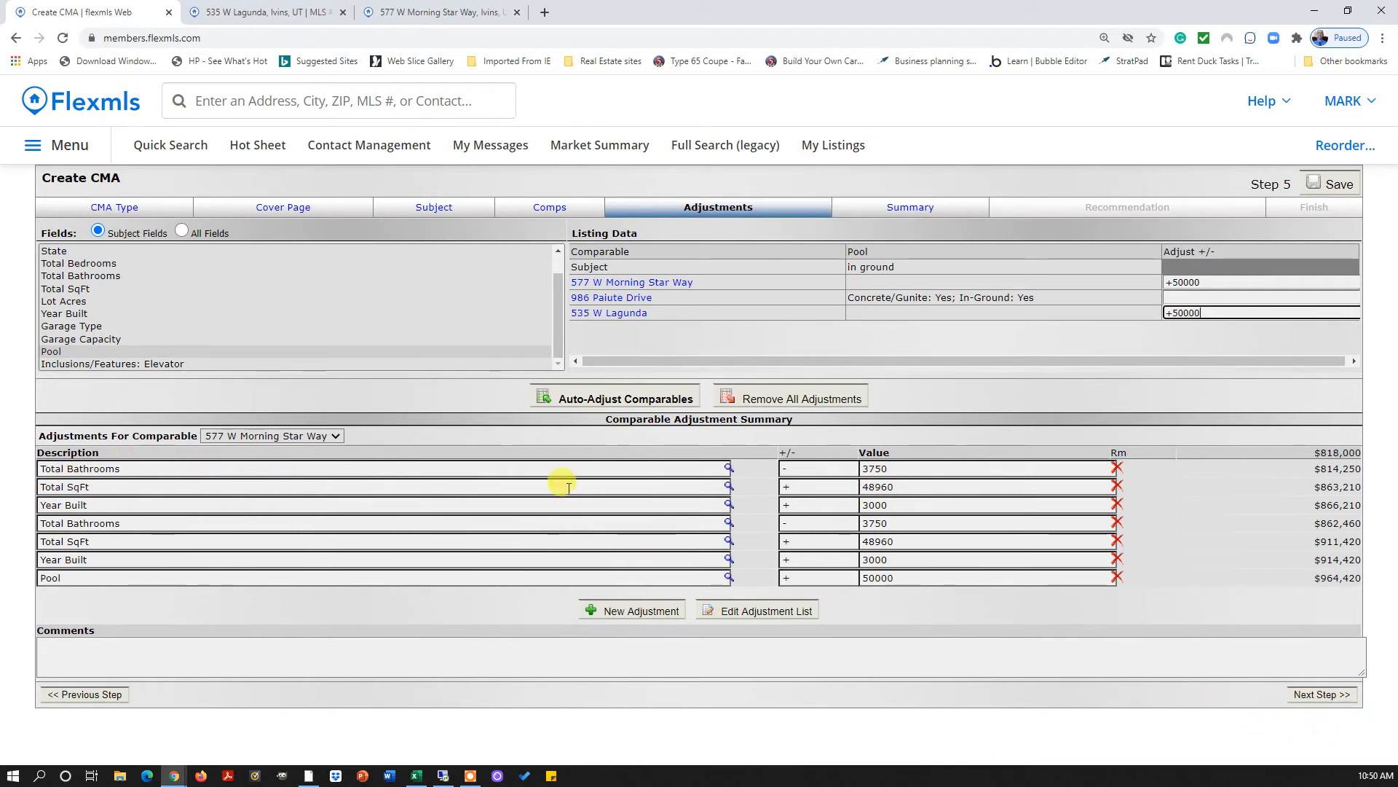
pyautogui.click(887, 469)
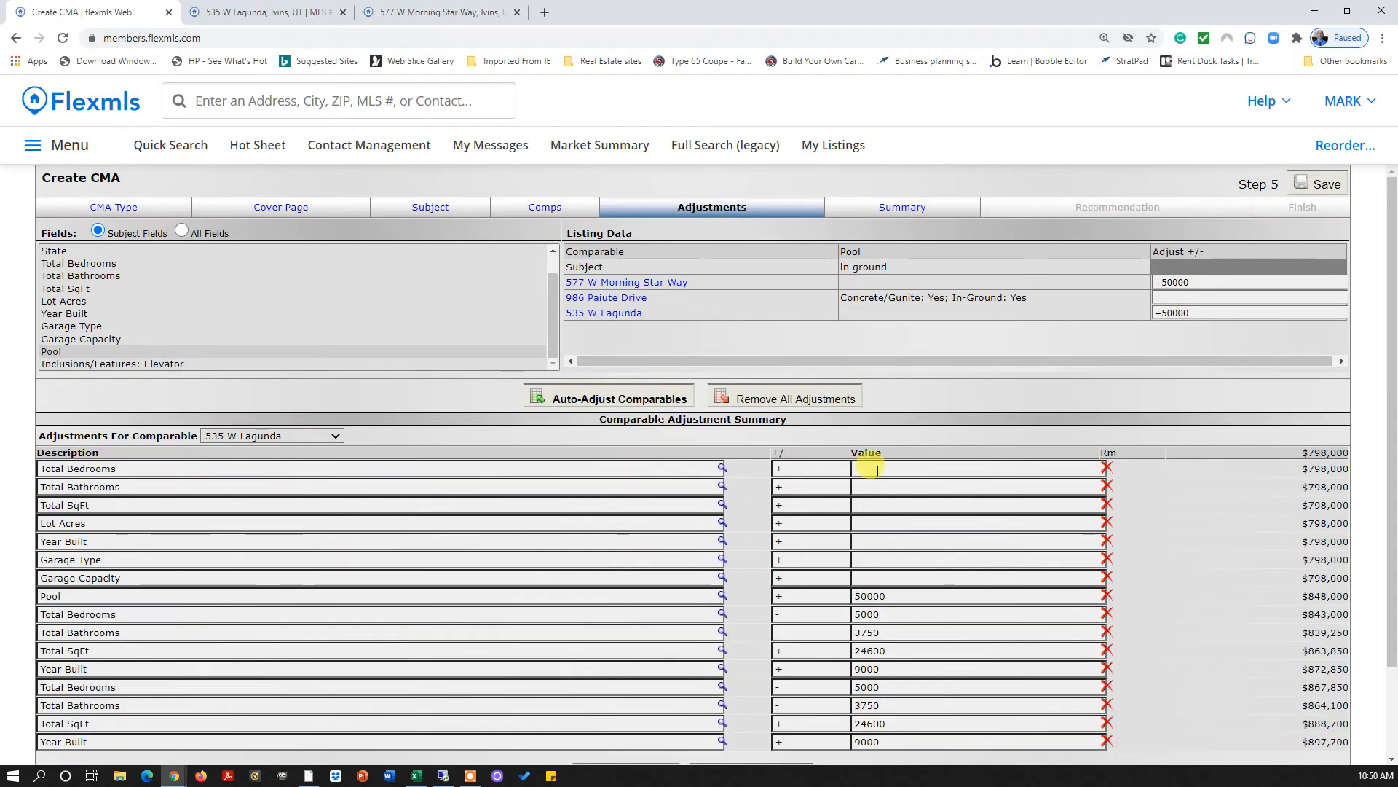
pyautogui.scroll(-2, 892, 470)
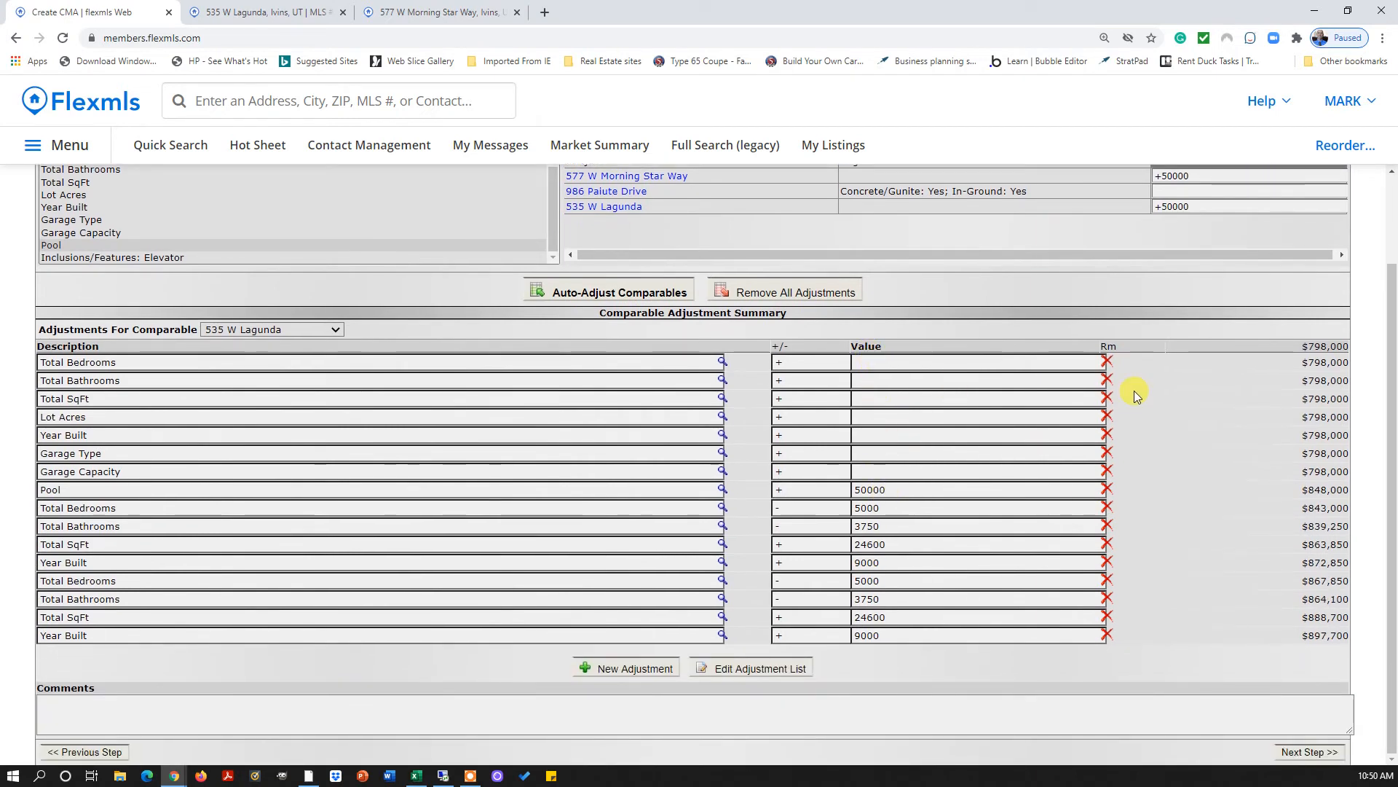
pyautogui.click(1105, 362)
pyautogui.click(1106, 380)
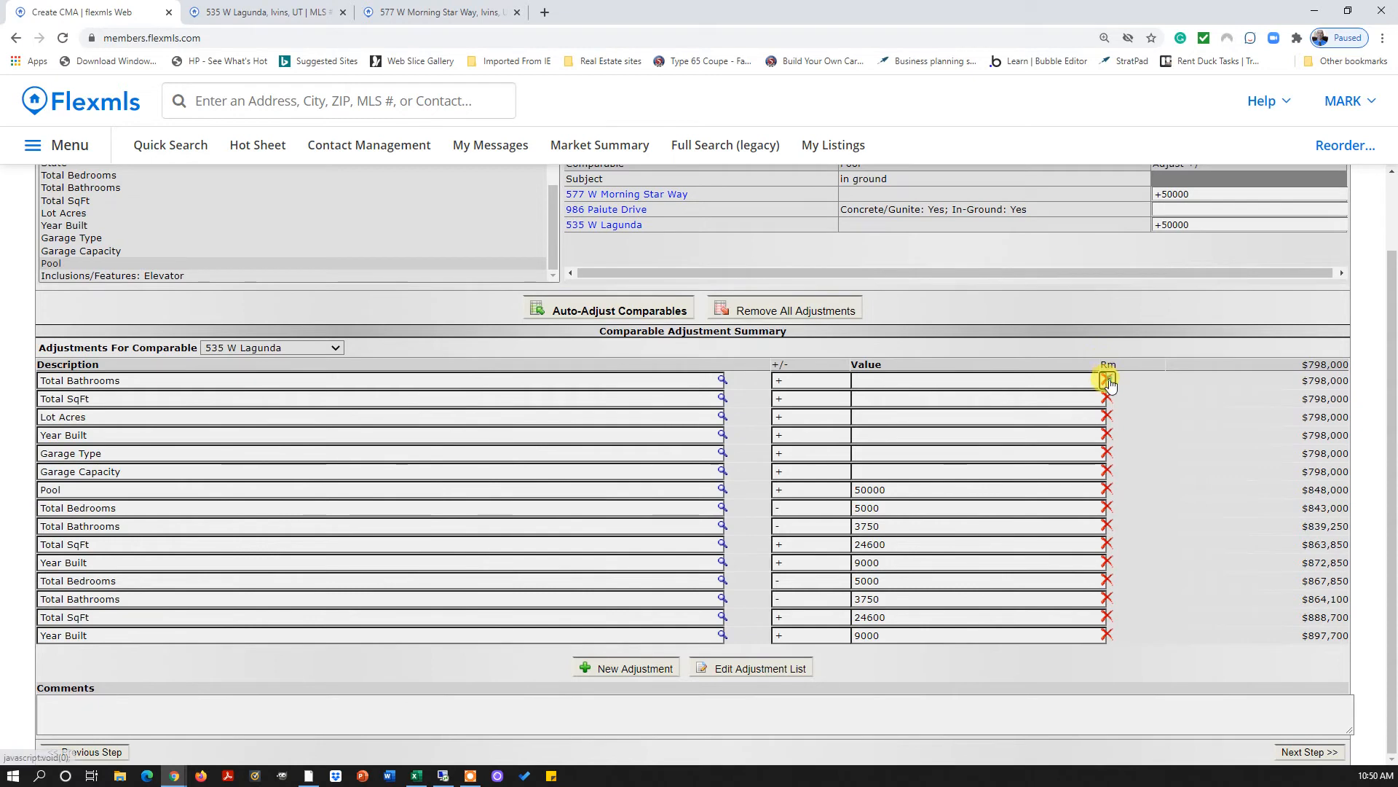
pyautogui.click(1106, 398)
pyautogui.click(1107, 417)
pyautogui.click(1107, 435)
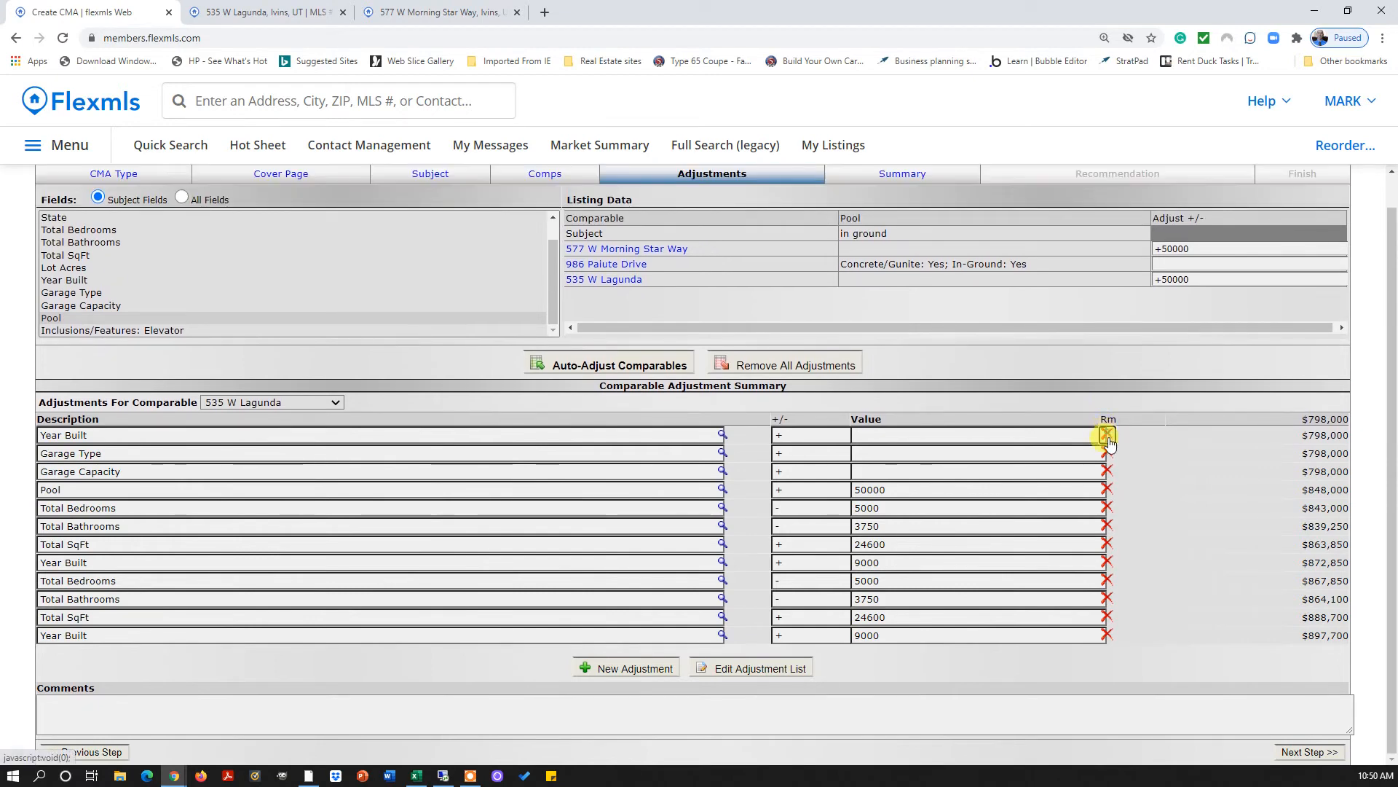
pyautogui.click(1109, 453)
pyautogui.click(1118, 469)
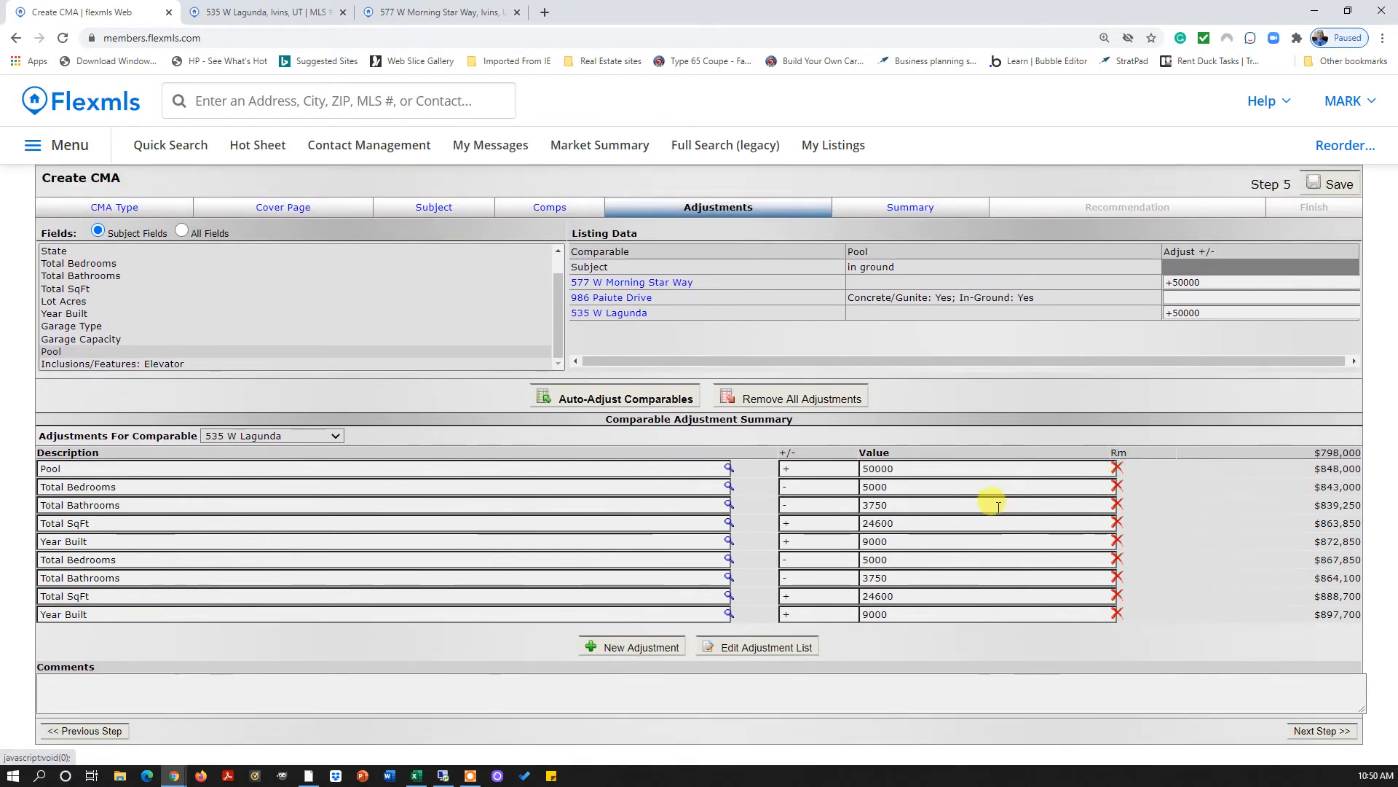
pyautogui.click(1293, 730)
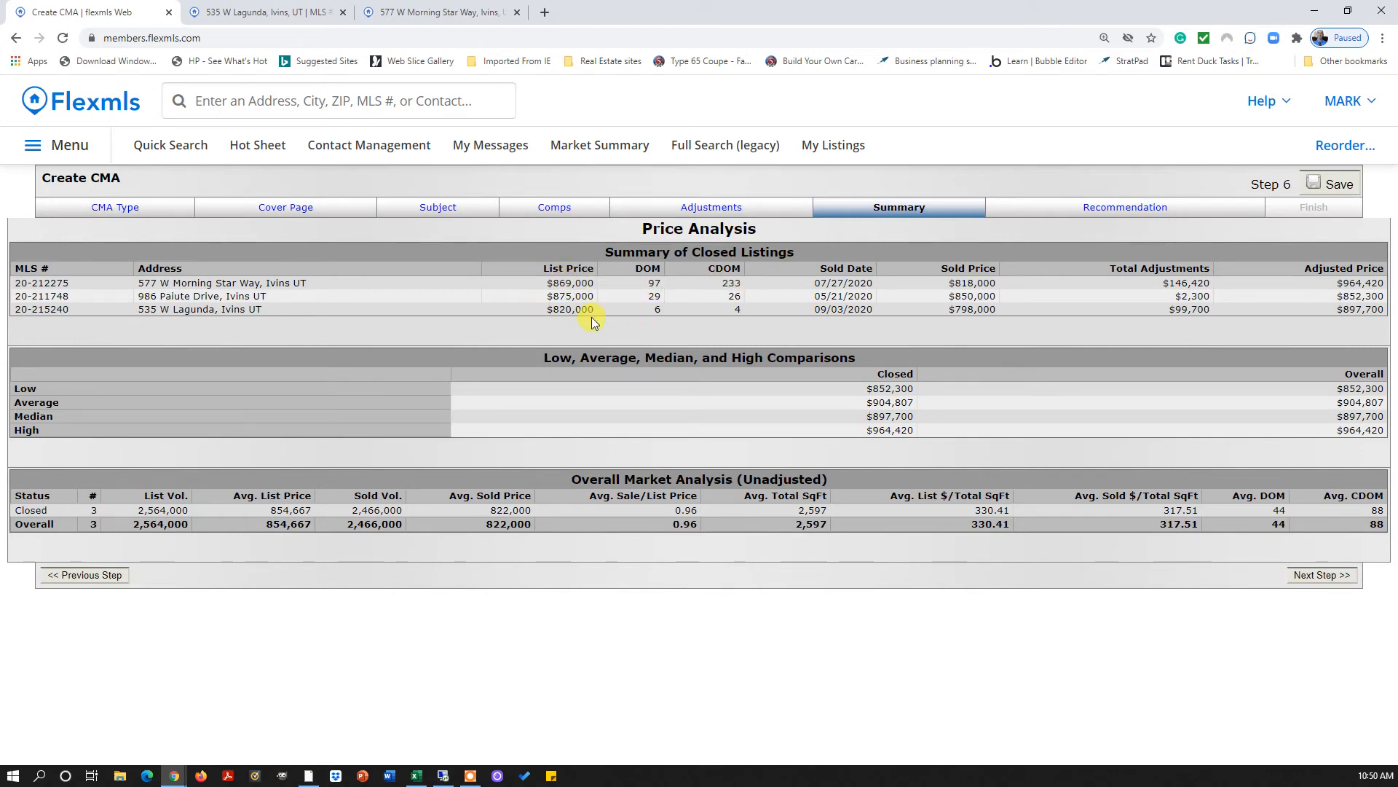
pyautogui.click(754, 207)
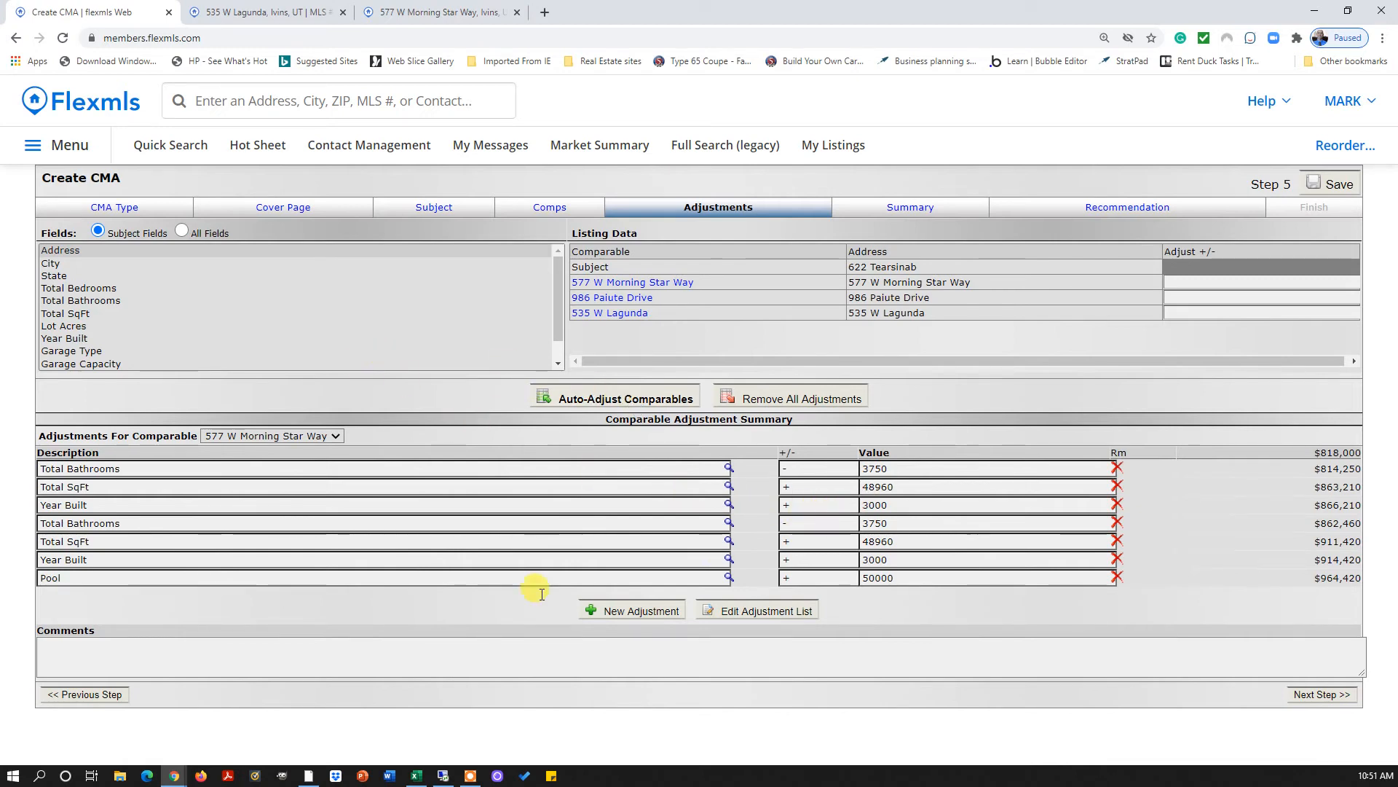
pyautogui.click(633, 610)
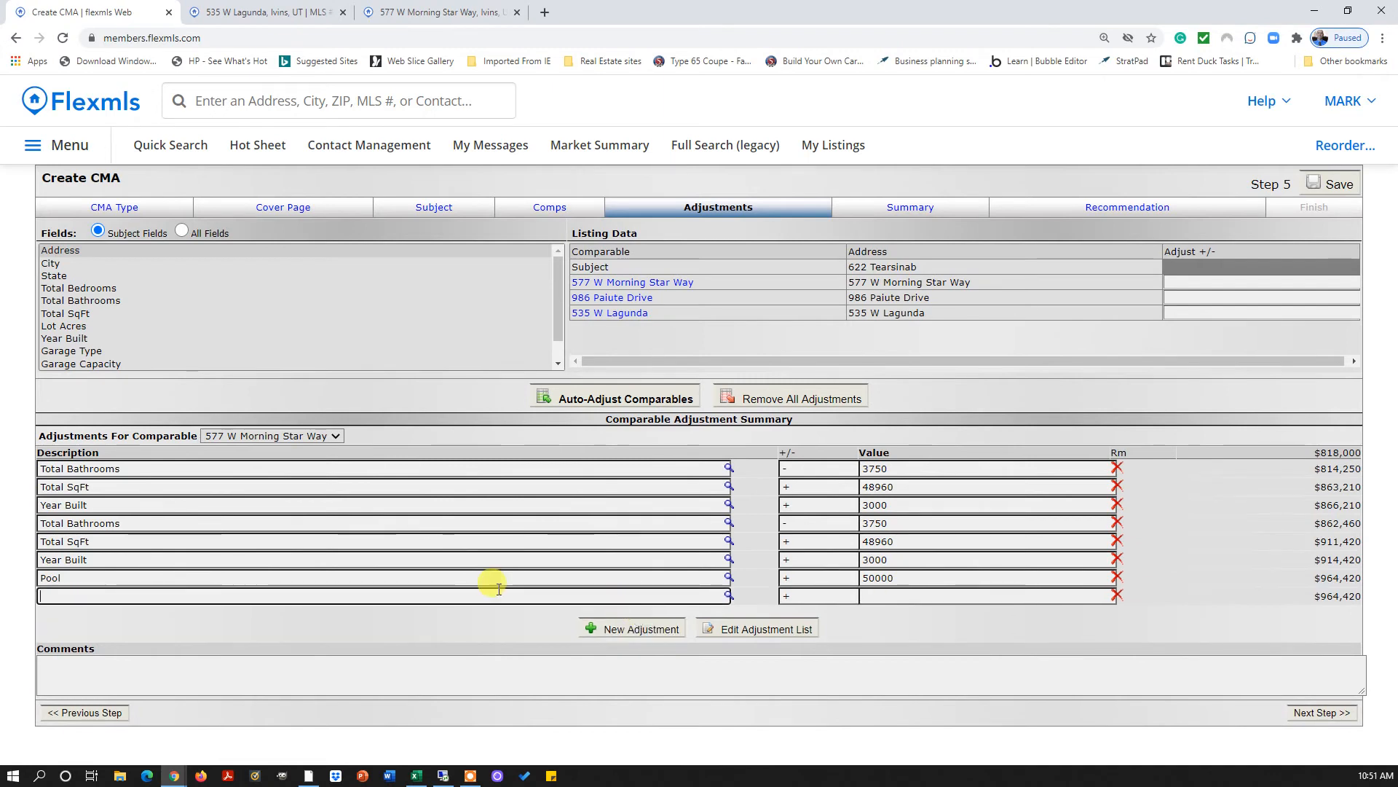
pyautogui.click(632, 629)
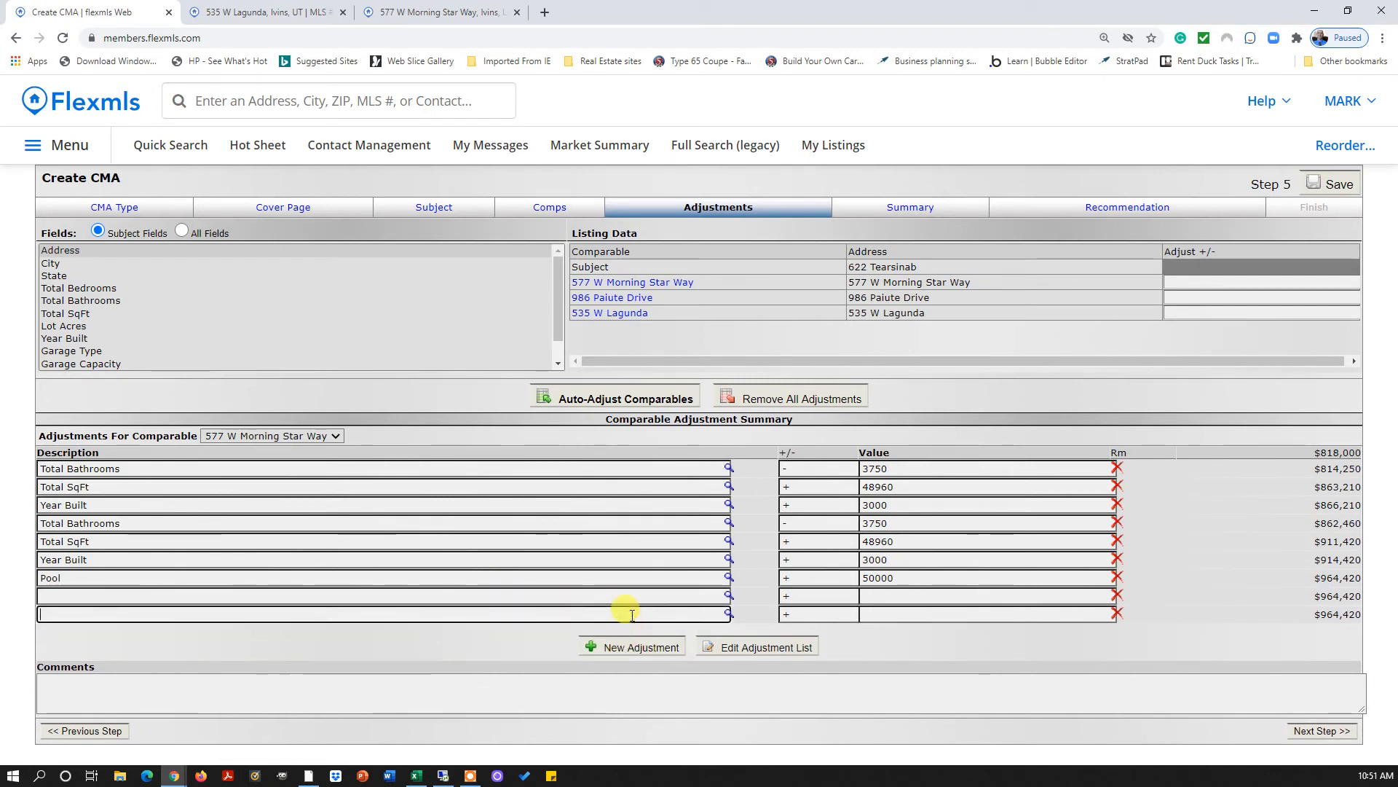
pyautogui.click(86, 594)
pyautogui.write('carp')
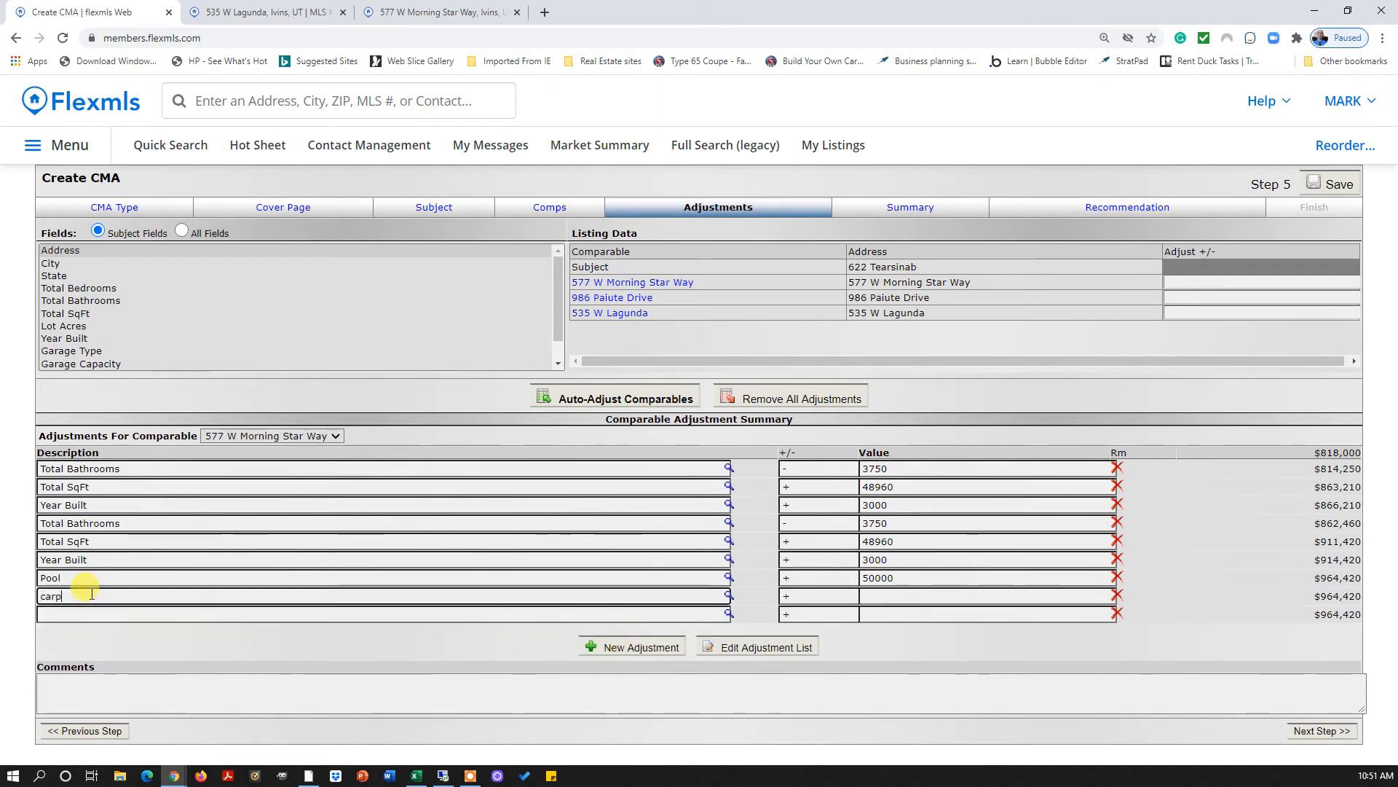
pyautogui.write('et')
pyautogui.press('Tab')
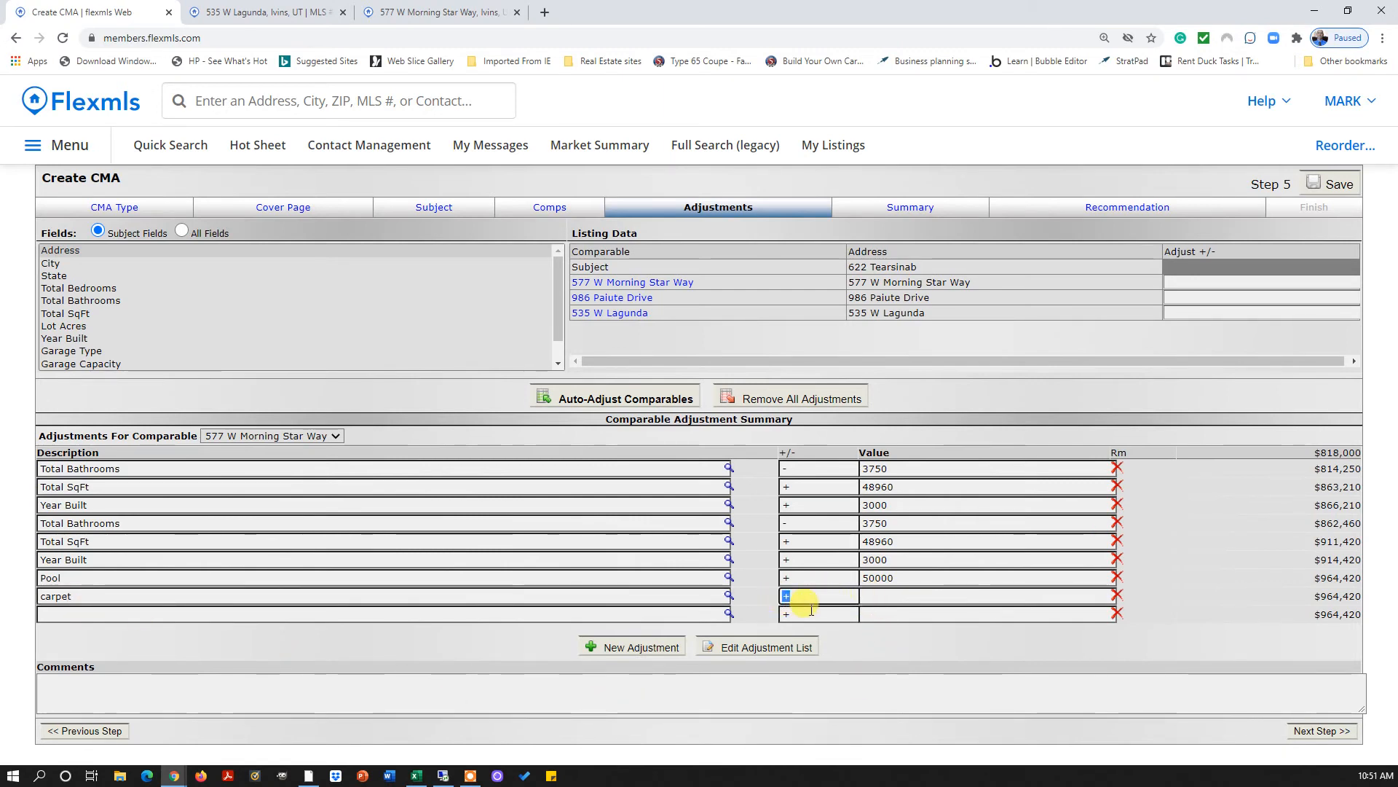
pyautogui.write('-')
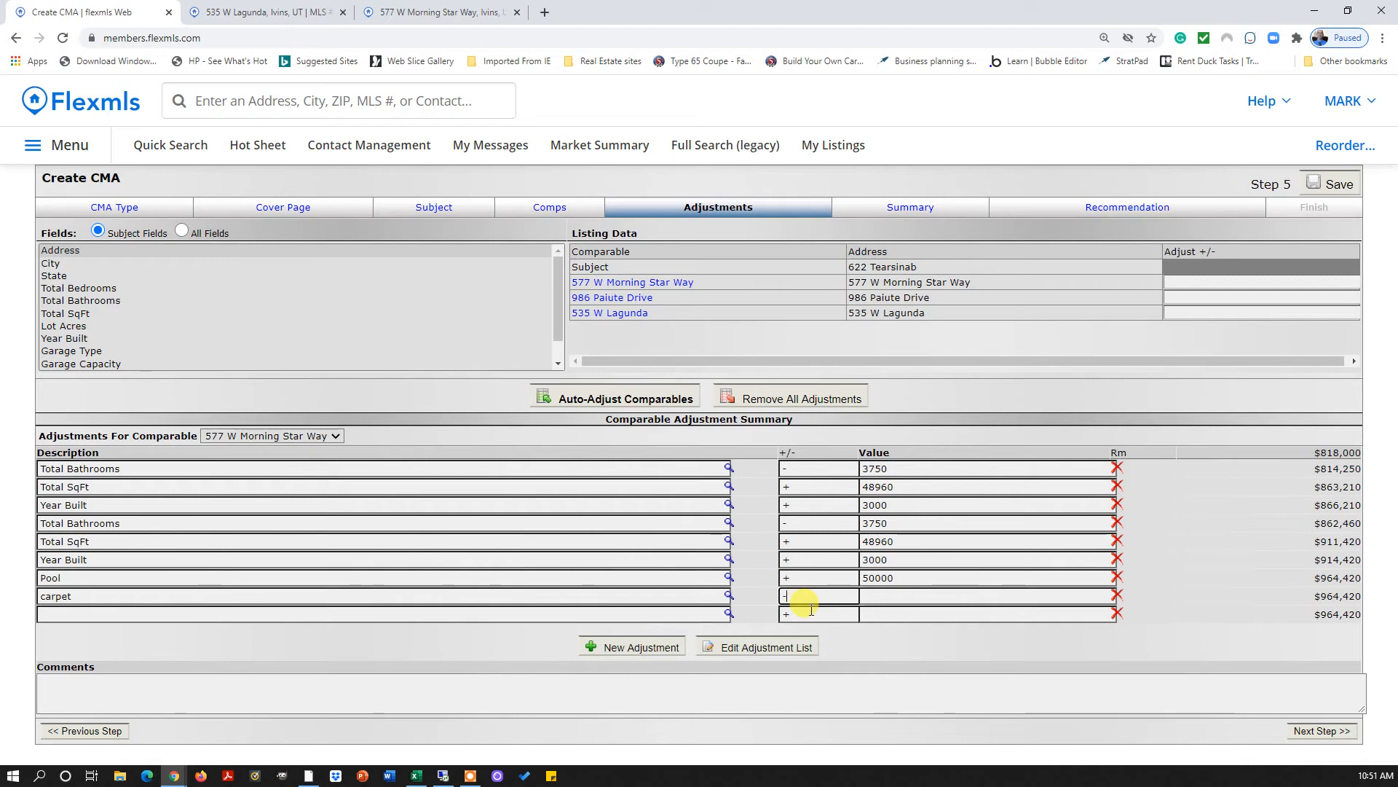
pyautogui.click(886, 597)
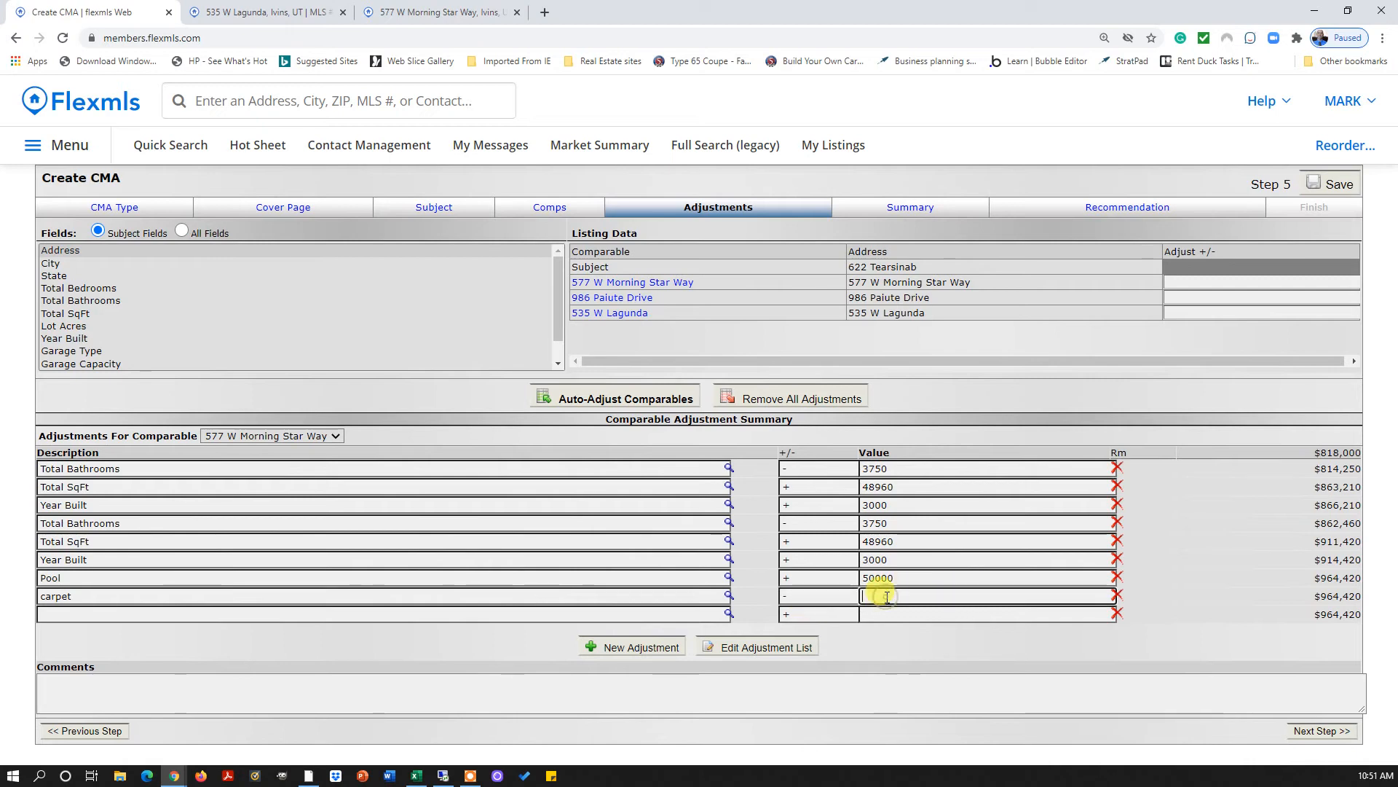
pyautogui.write('4000000')
pyautogui.press('Tab')
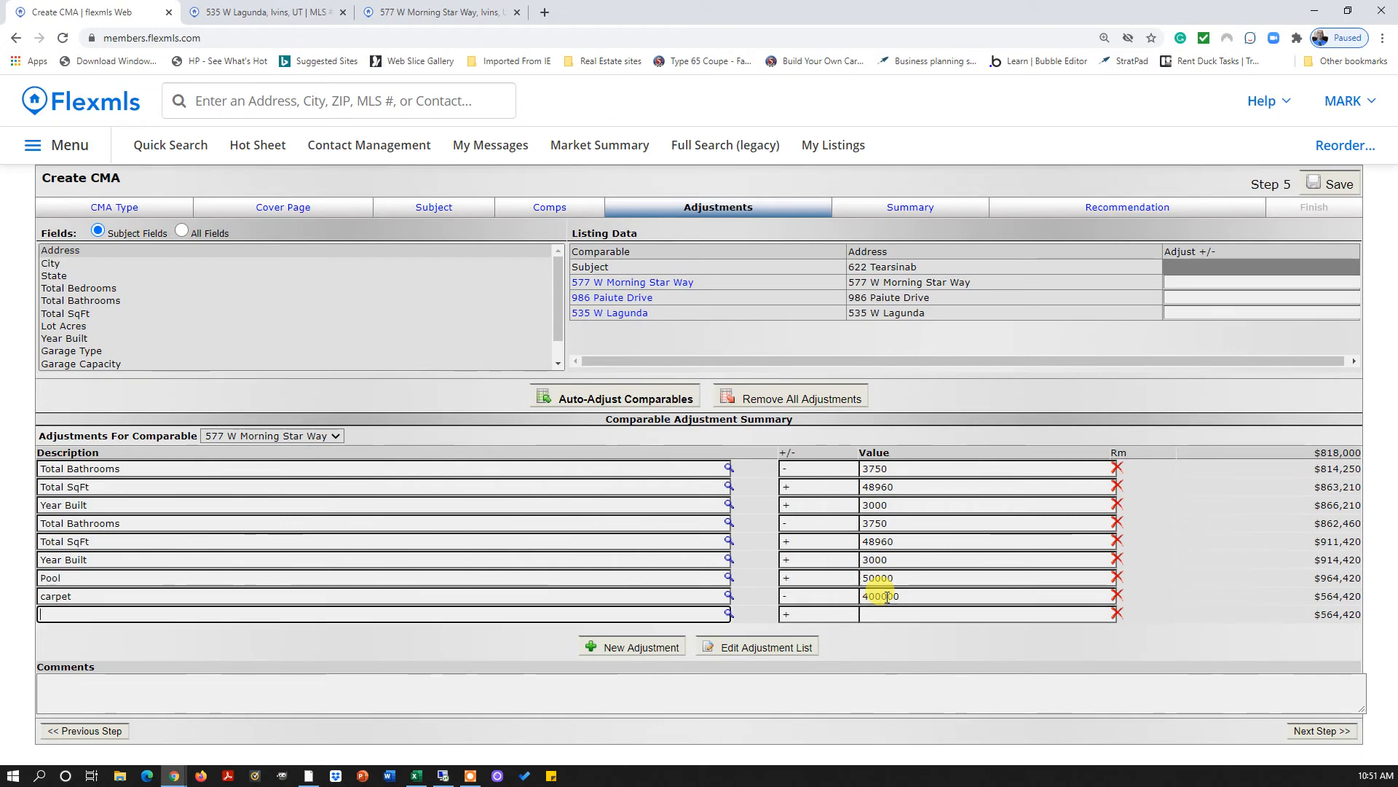
pyautogui.click(910, 597)
pyautogui.press('BackSpace')
pyautogui.press('BackSpace')
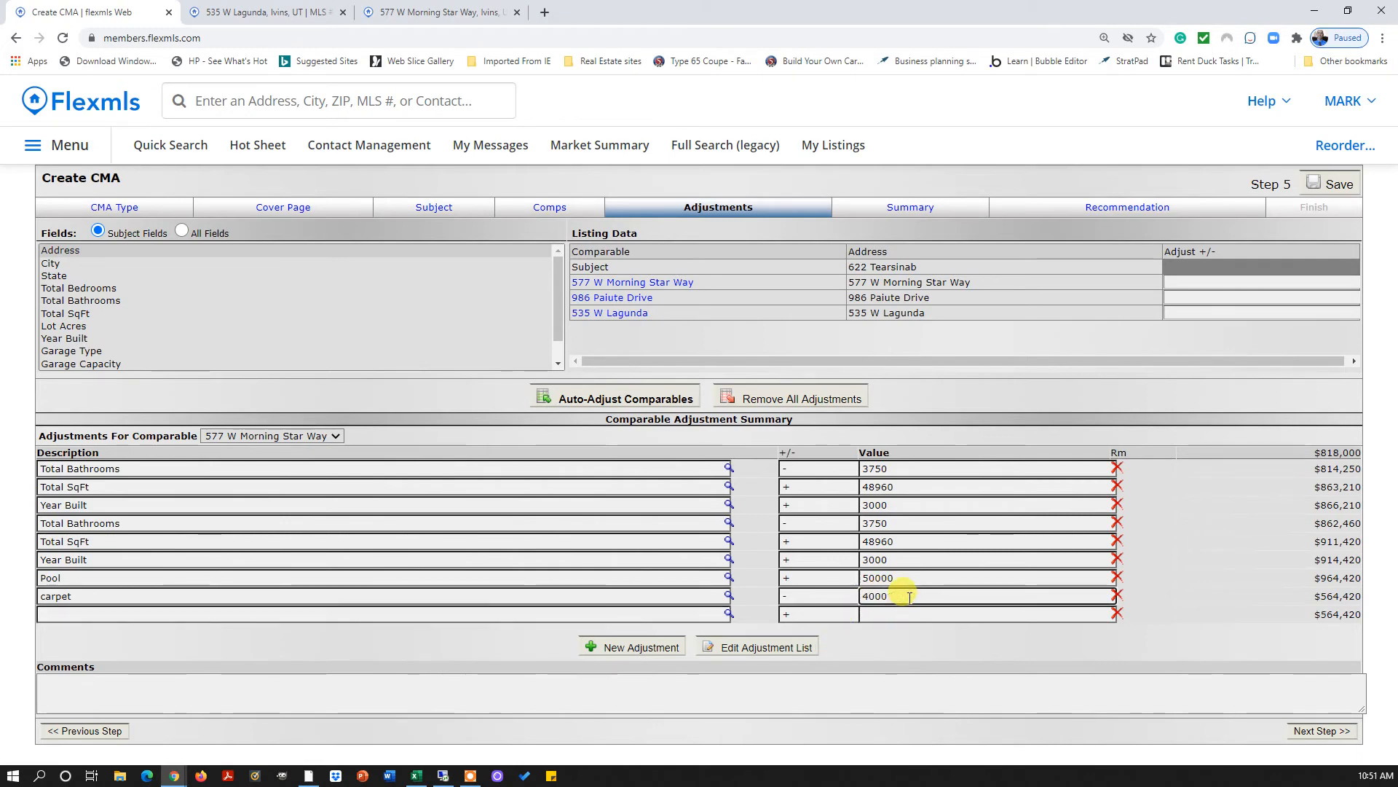
pyautogui.click(1297, 731)
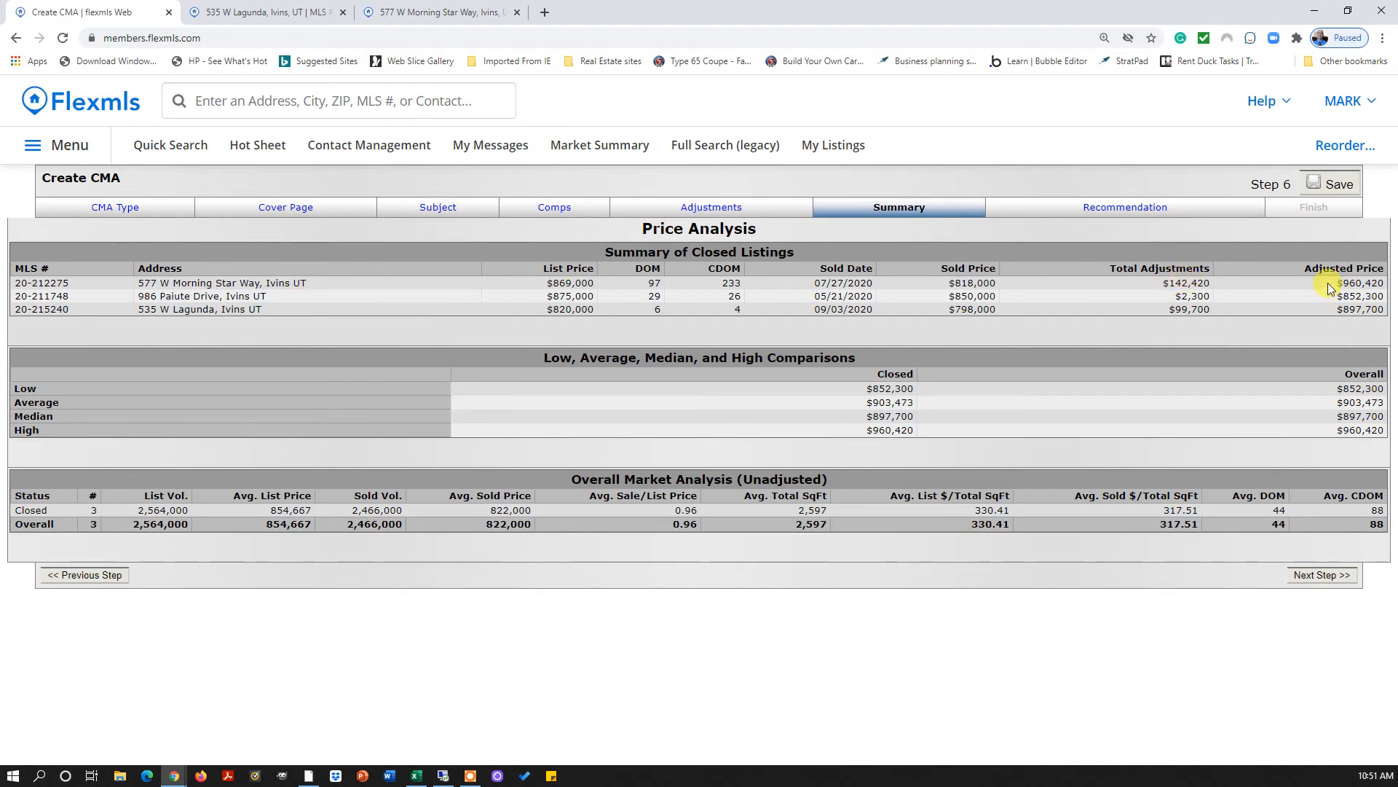
pyautogui.moveTo(1336, 284); pyautogui.dragTo(1386, 288)
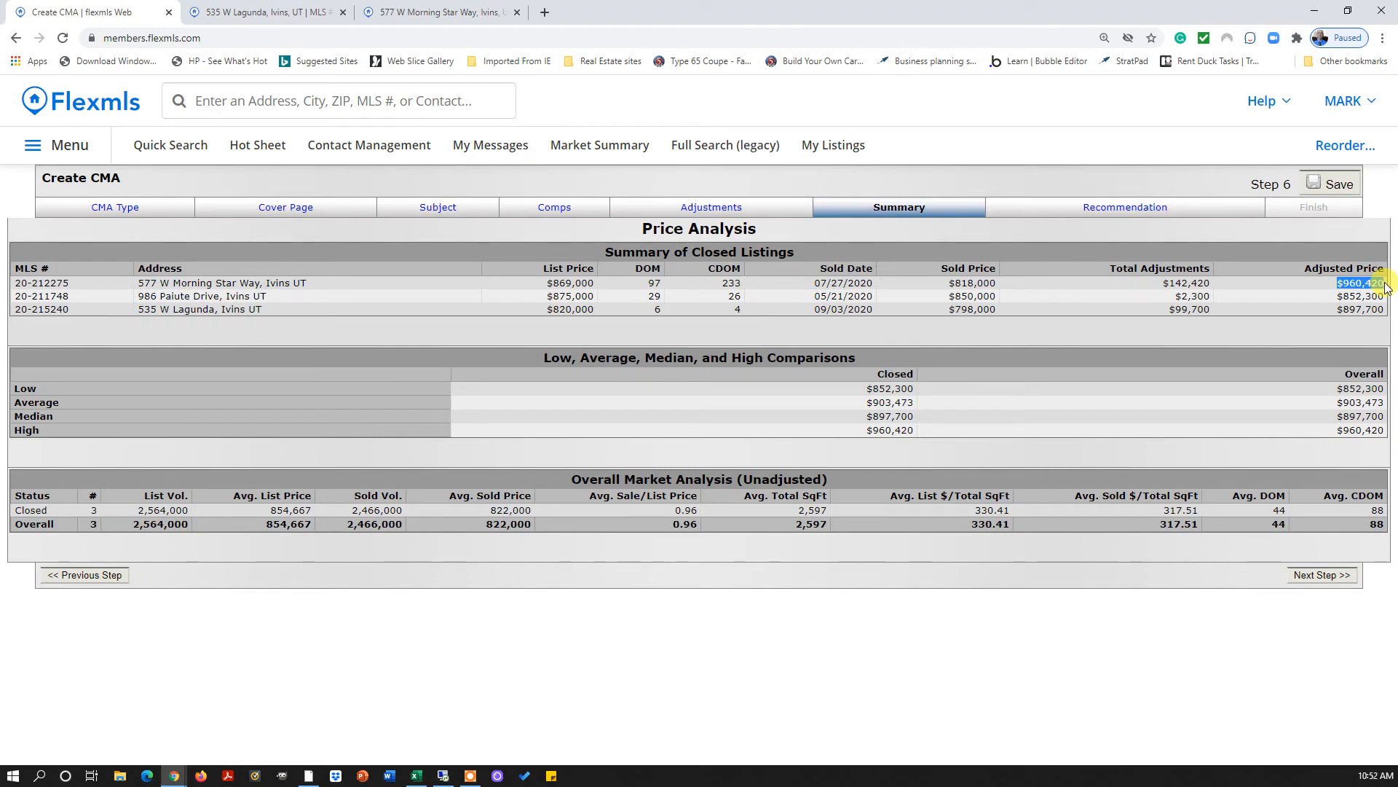
pyautogui.click(733, 210)
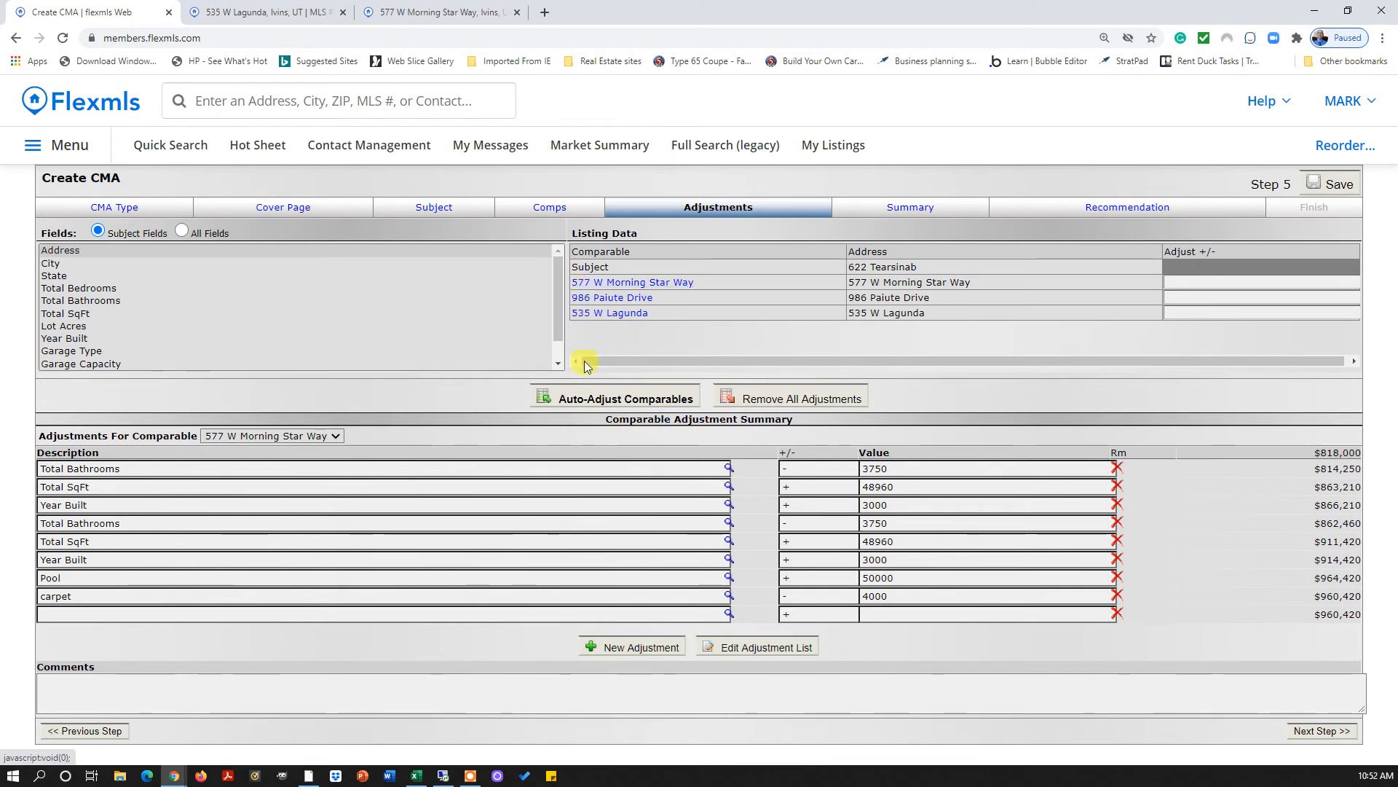
# Delete the duplicate Total SqFt, Total Bathrooms and Year Built rows and make Pool '-'
pyautogui.click(76, 314)
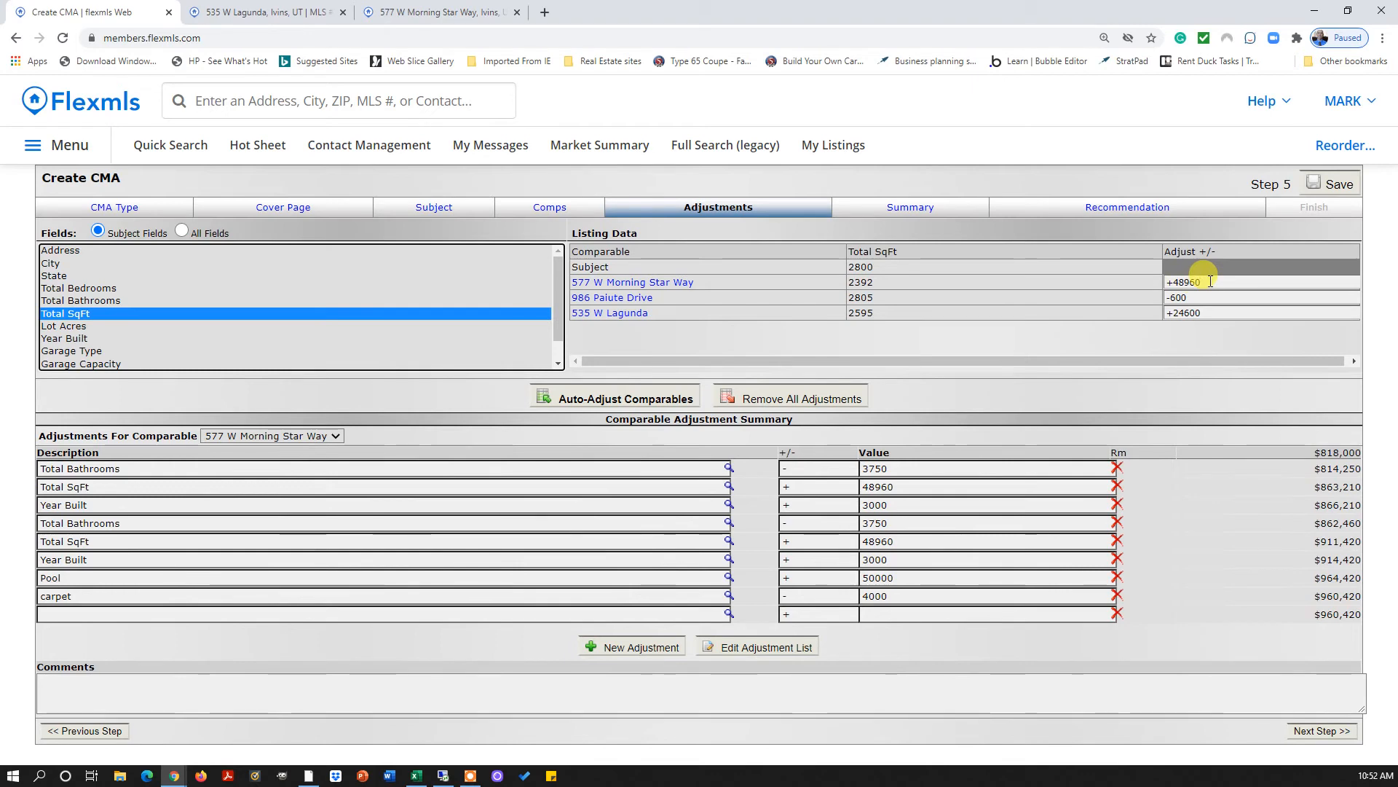
pyautogui.click(1118, 541)
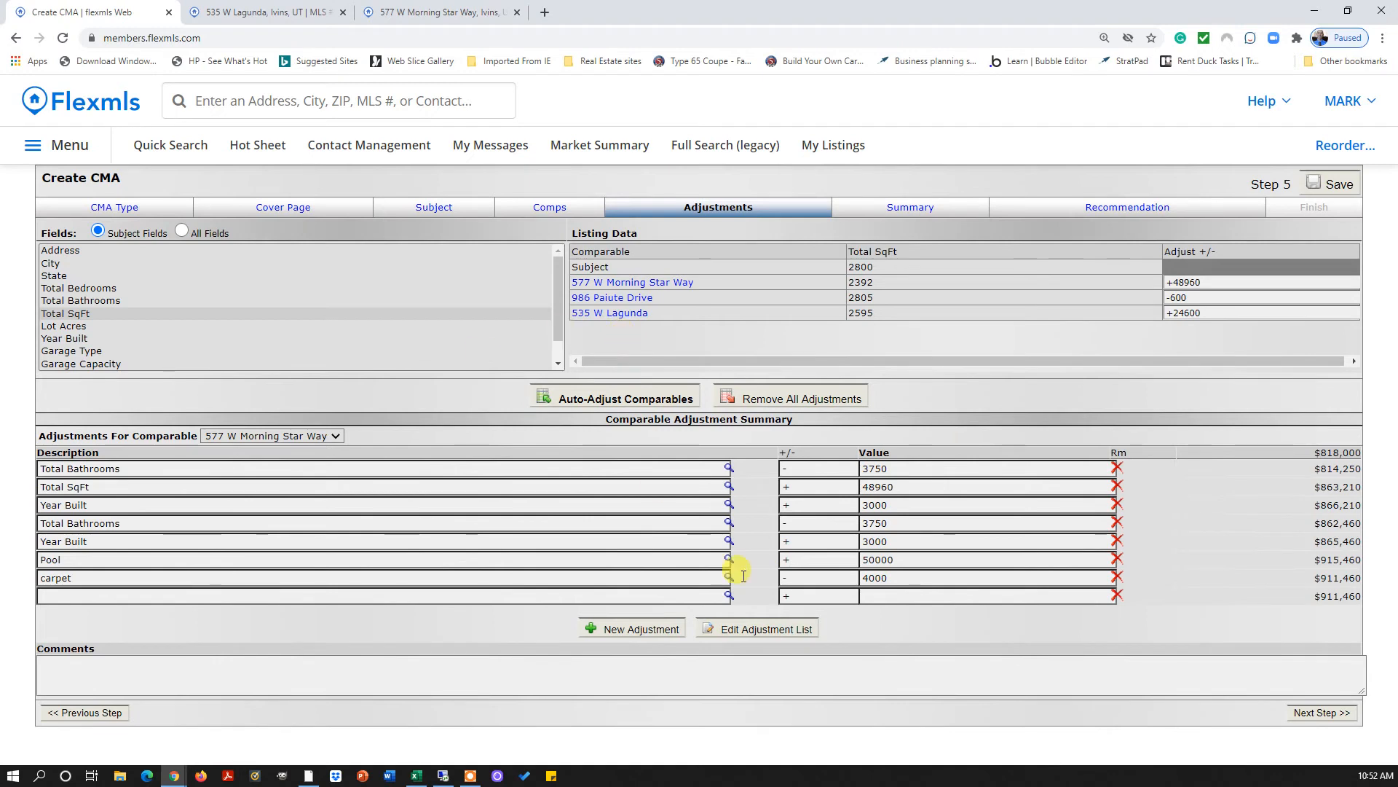
pyautogui.click(783, 560)
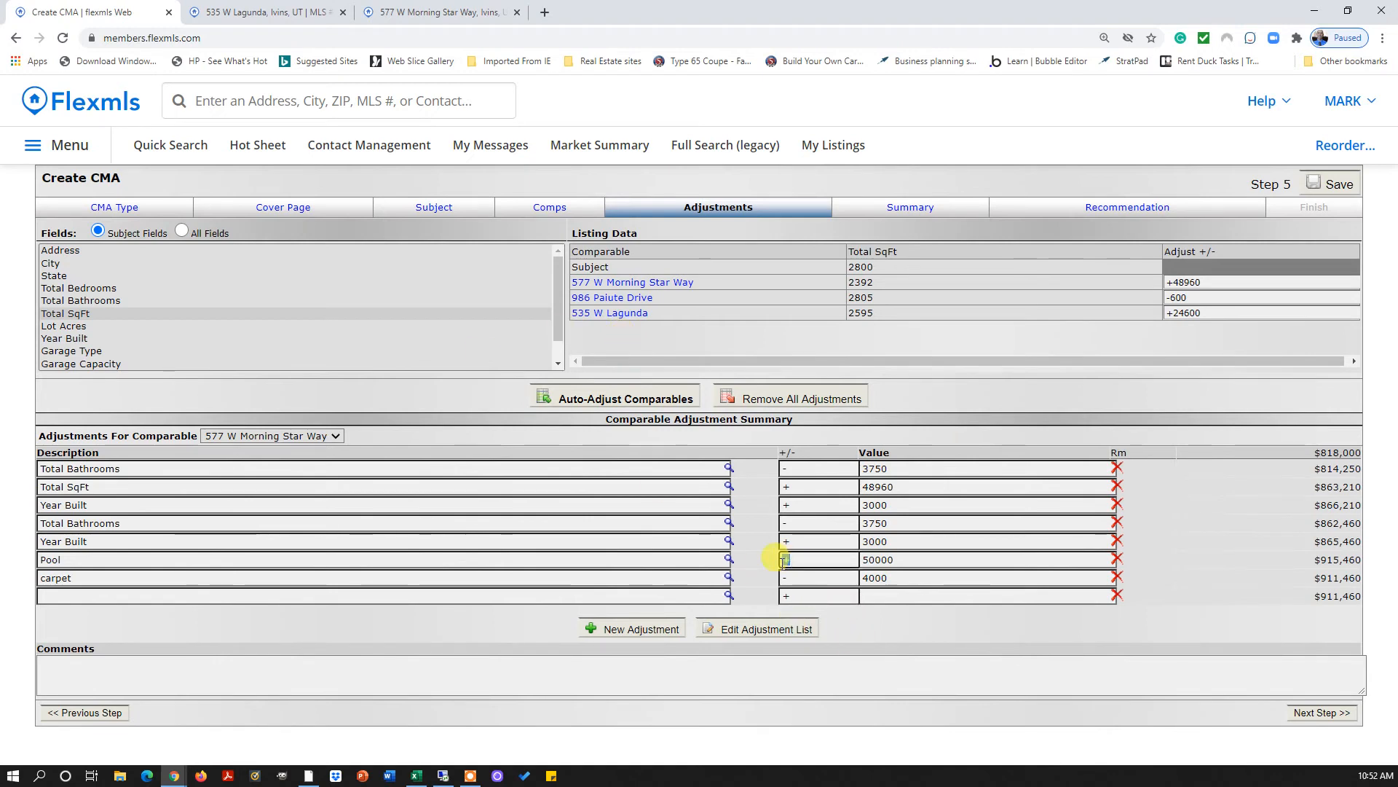
pyautogui.write('-')
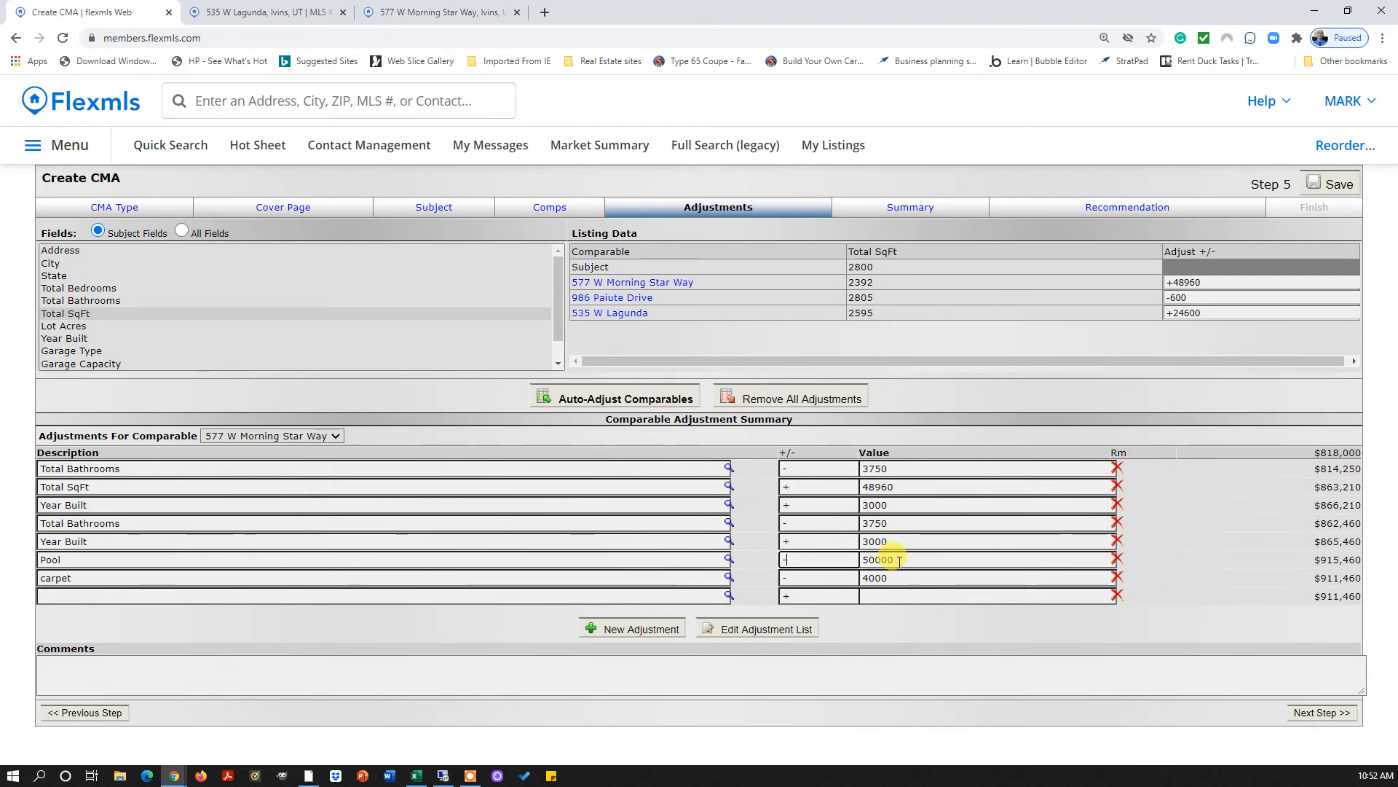
pyautogui.click(1117, 524)
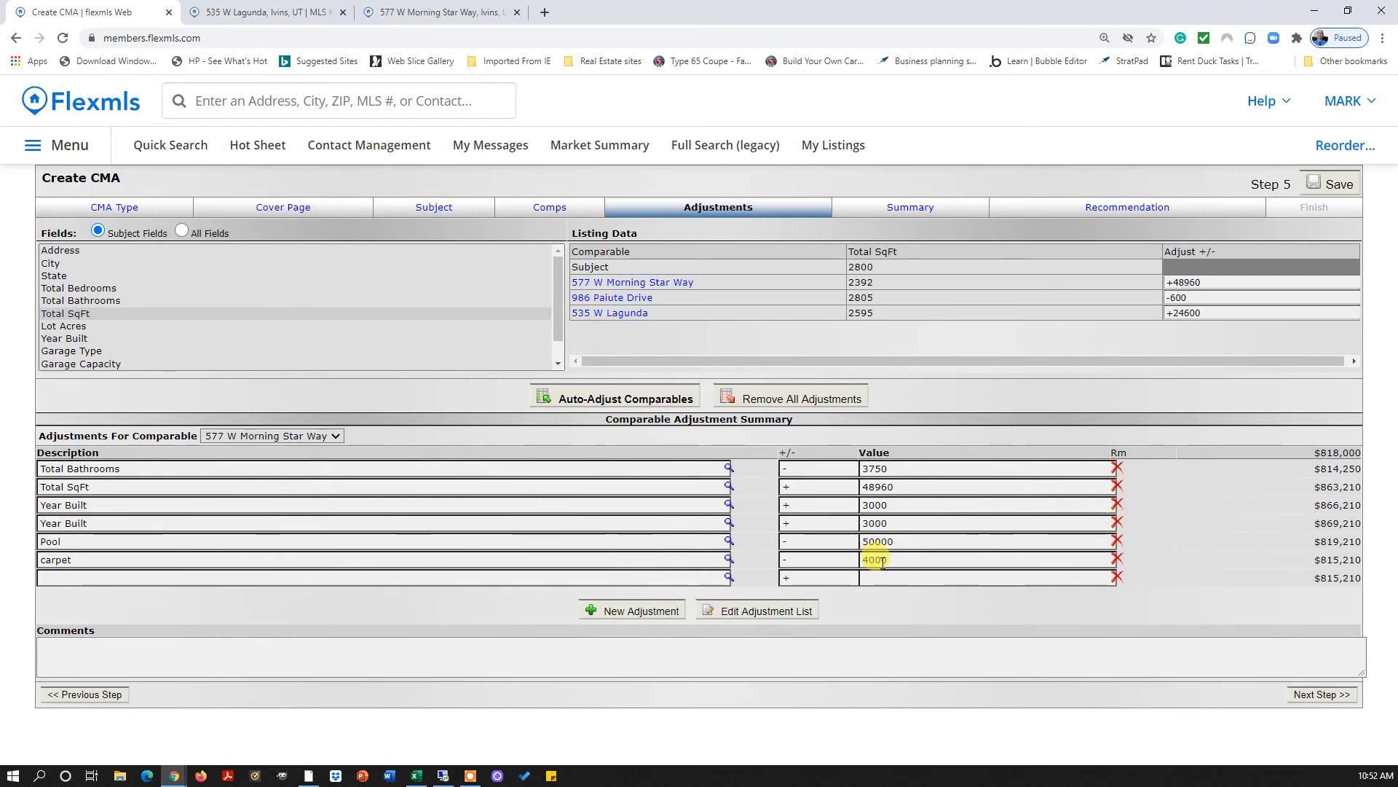
pyautogui.click(1118, 506)
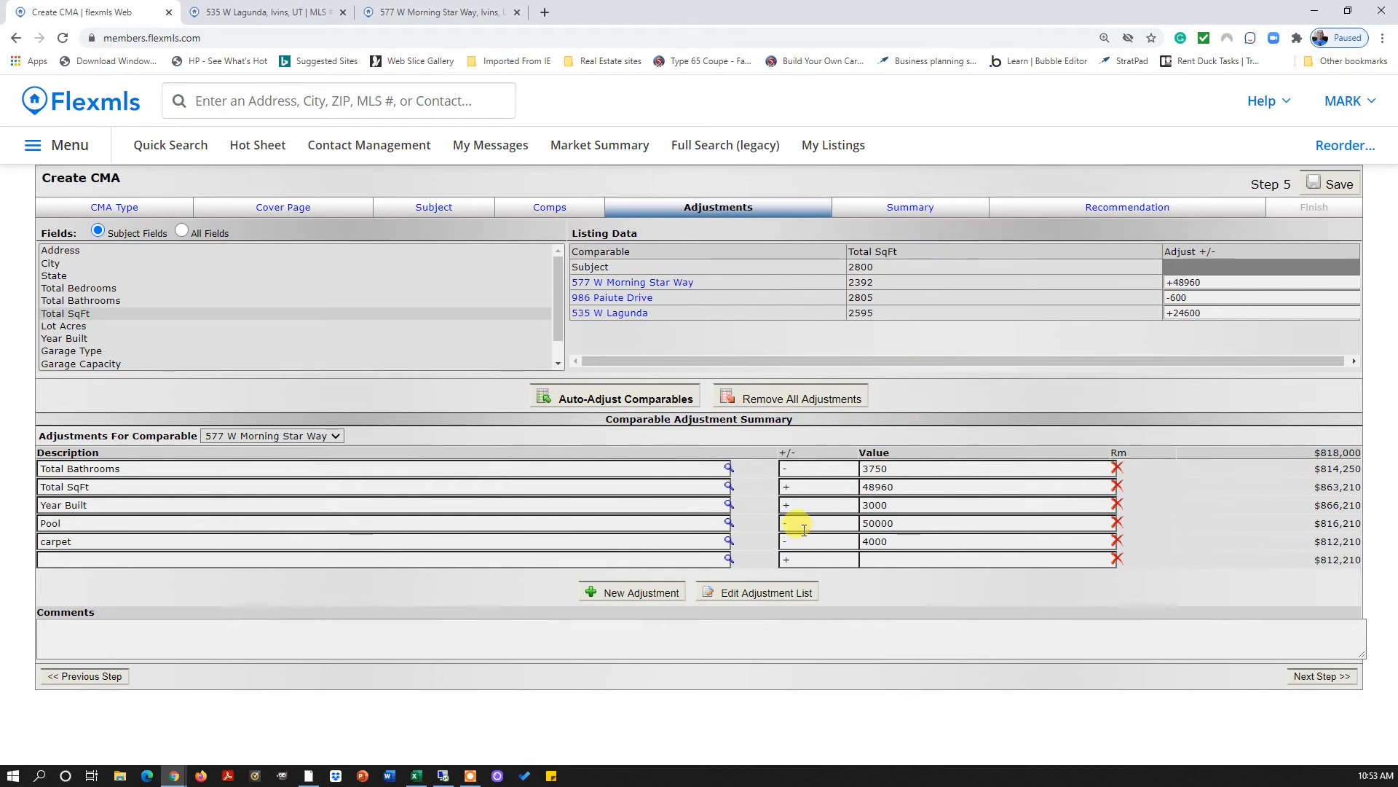
pyautogui.moveTo(799, 524); pyautogui.dragTo(782, 523)
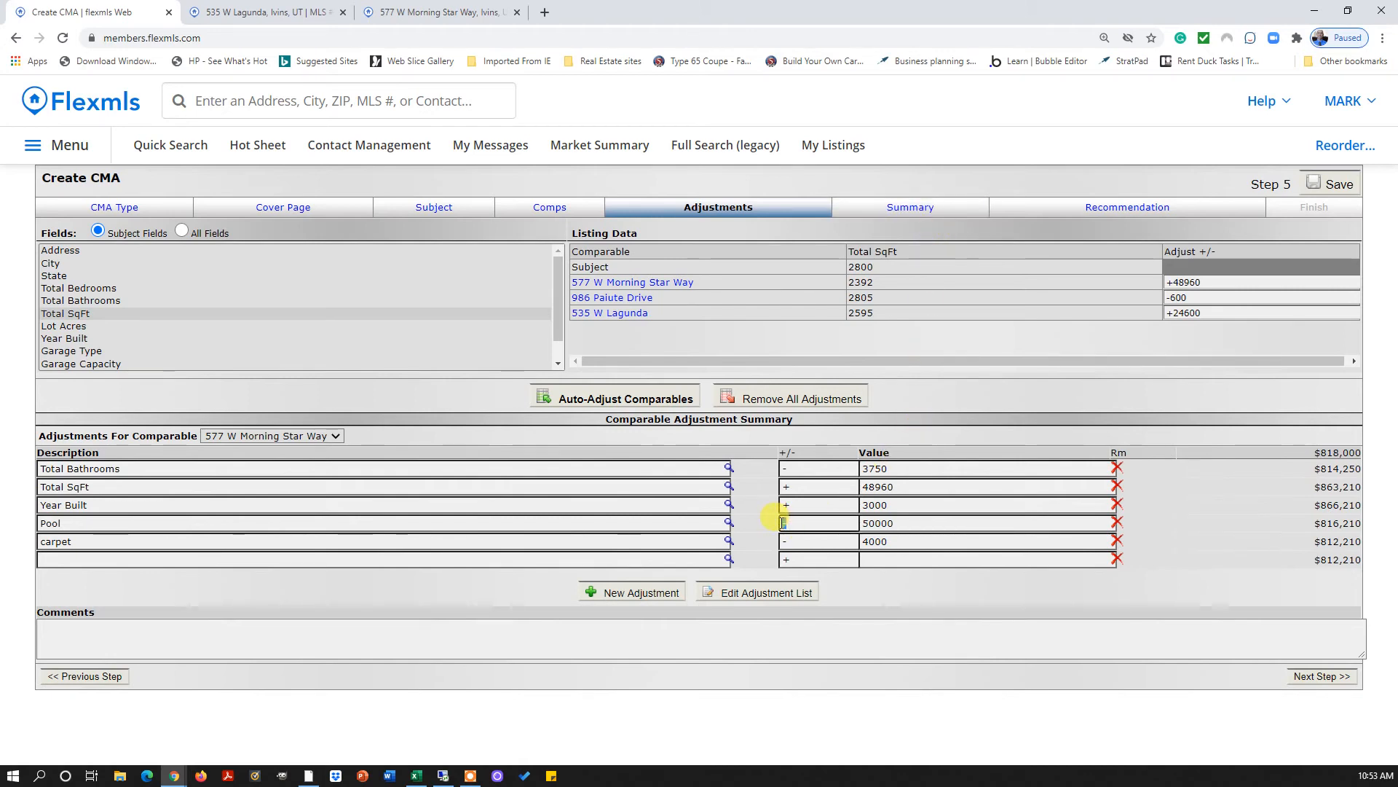
pyautogui.write('+')
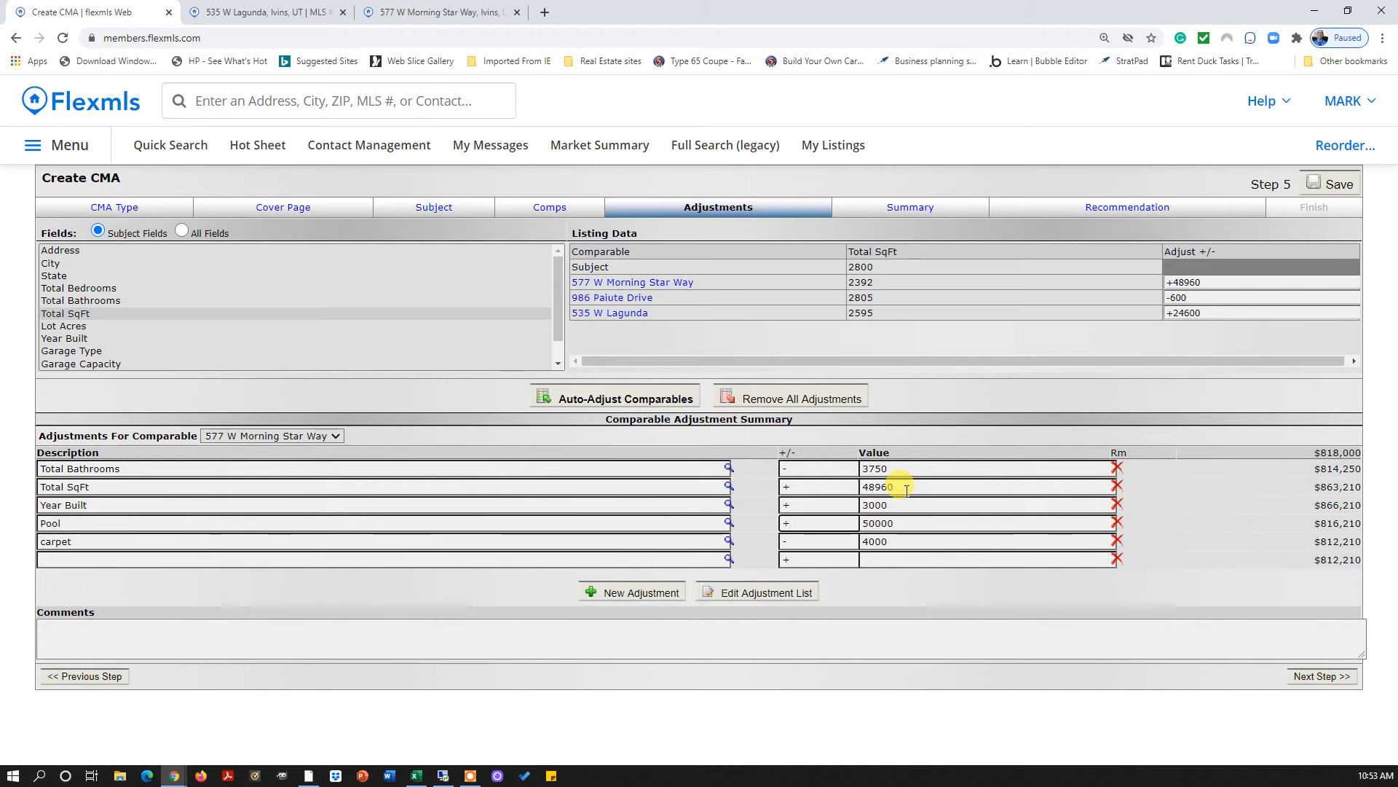
pyautogui.click(916, 210)
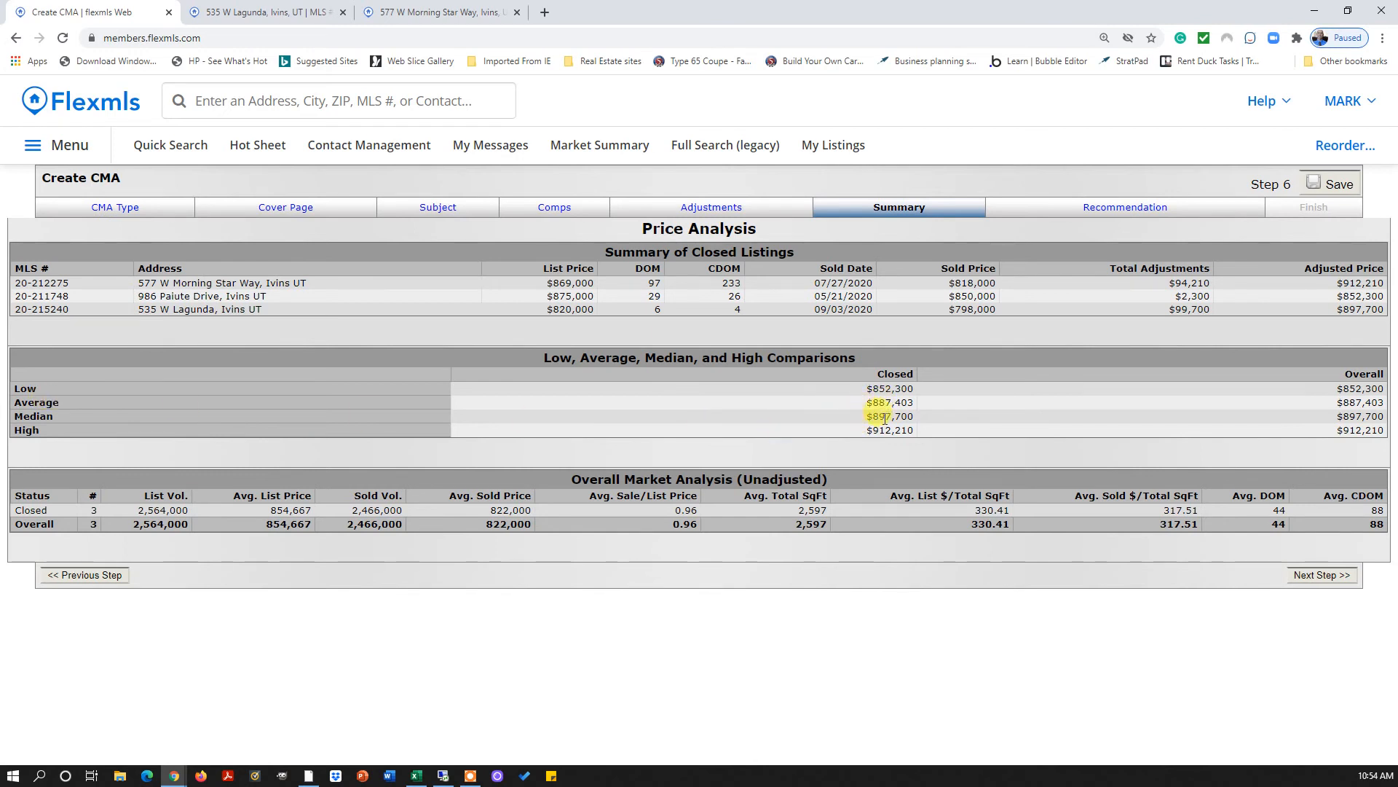
# Review the recommended price 904,807, low 852,300 and high 964,420, then continue to Finish
pyautogui.click(1322, 578)
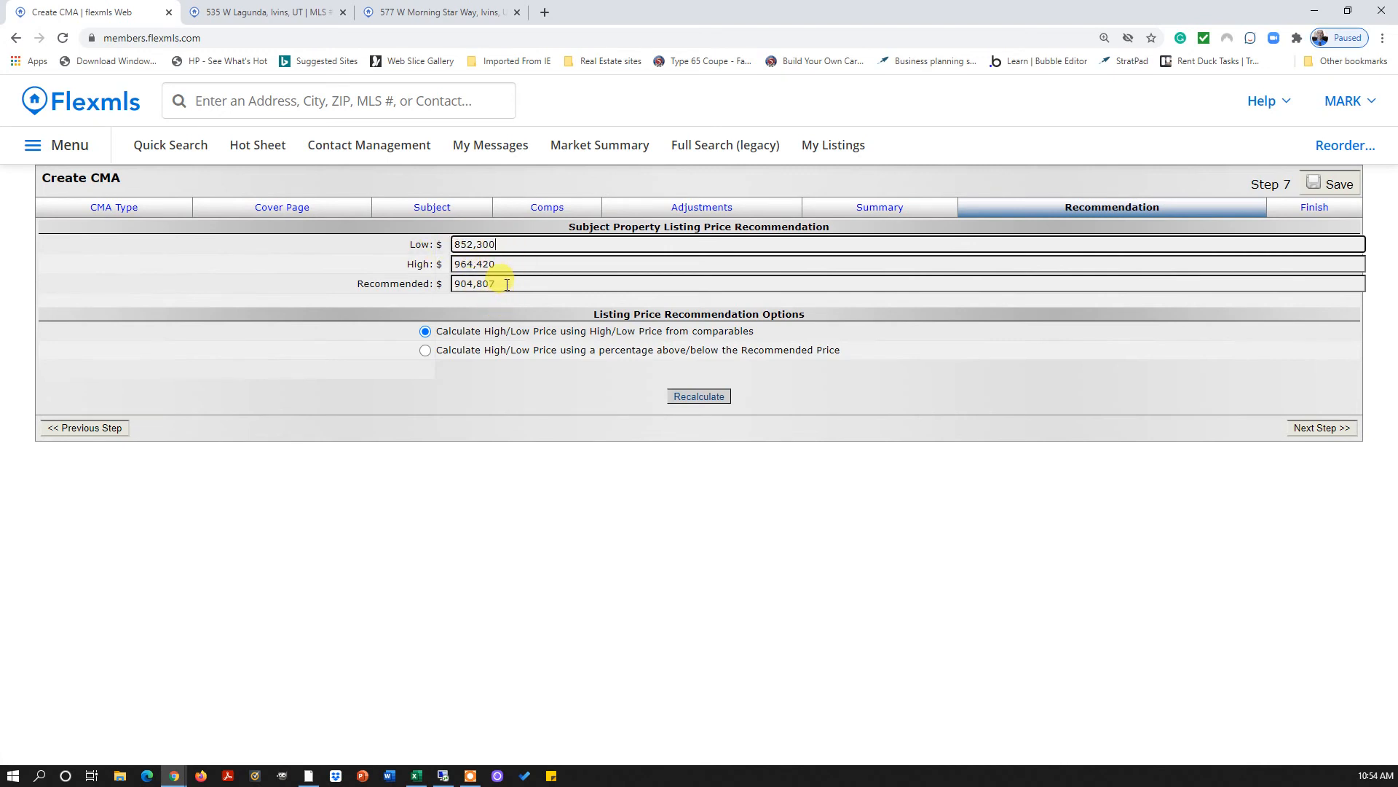
pyautogui.moveTo(506, 284); pyautogui.dragTo(446, 294)
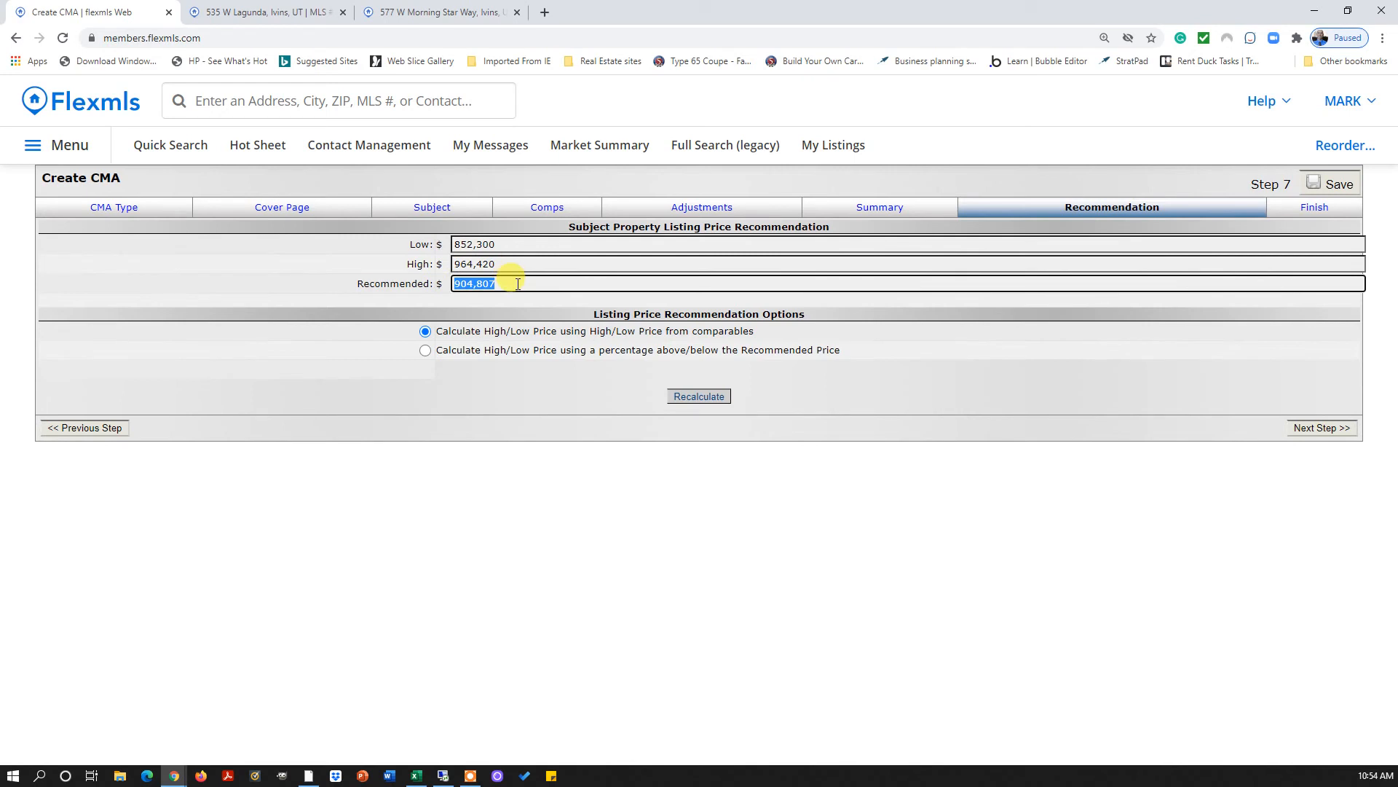
pyautogui.moveTo(516, 283); pyautogui.dragTo(450, 300)
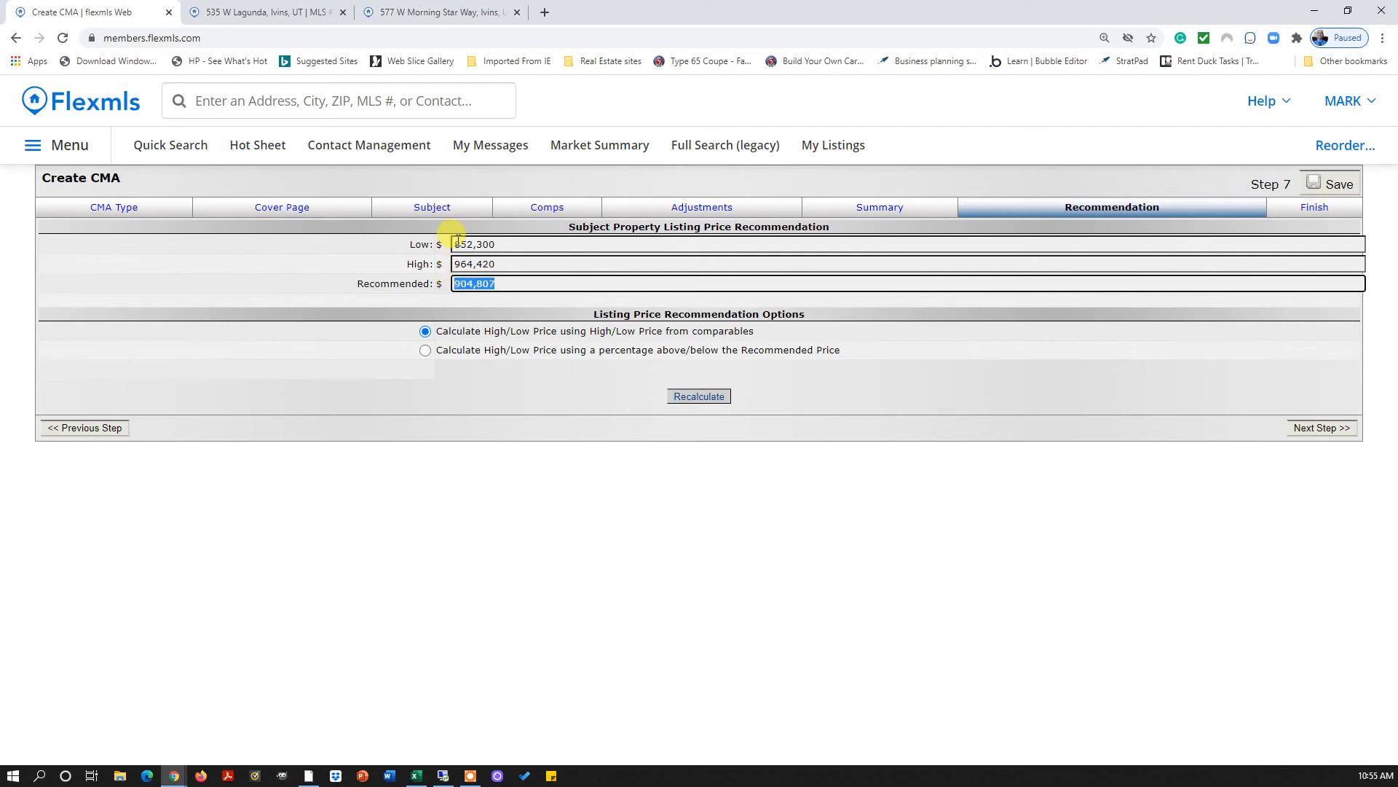
pyautogui.moveTo(453, 244); pyautogui.dragTo(502, 244)
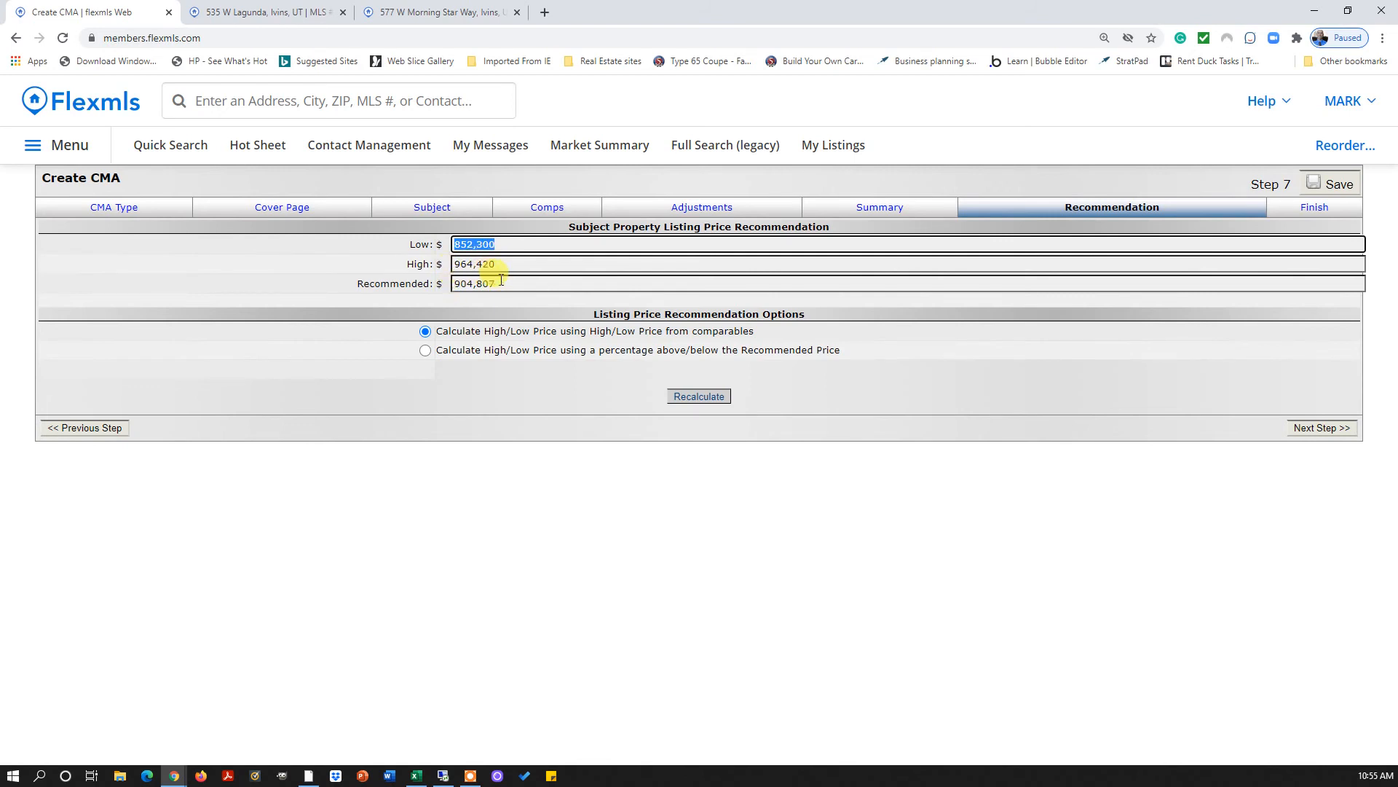
pyautogui.click(1311, 428)
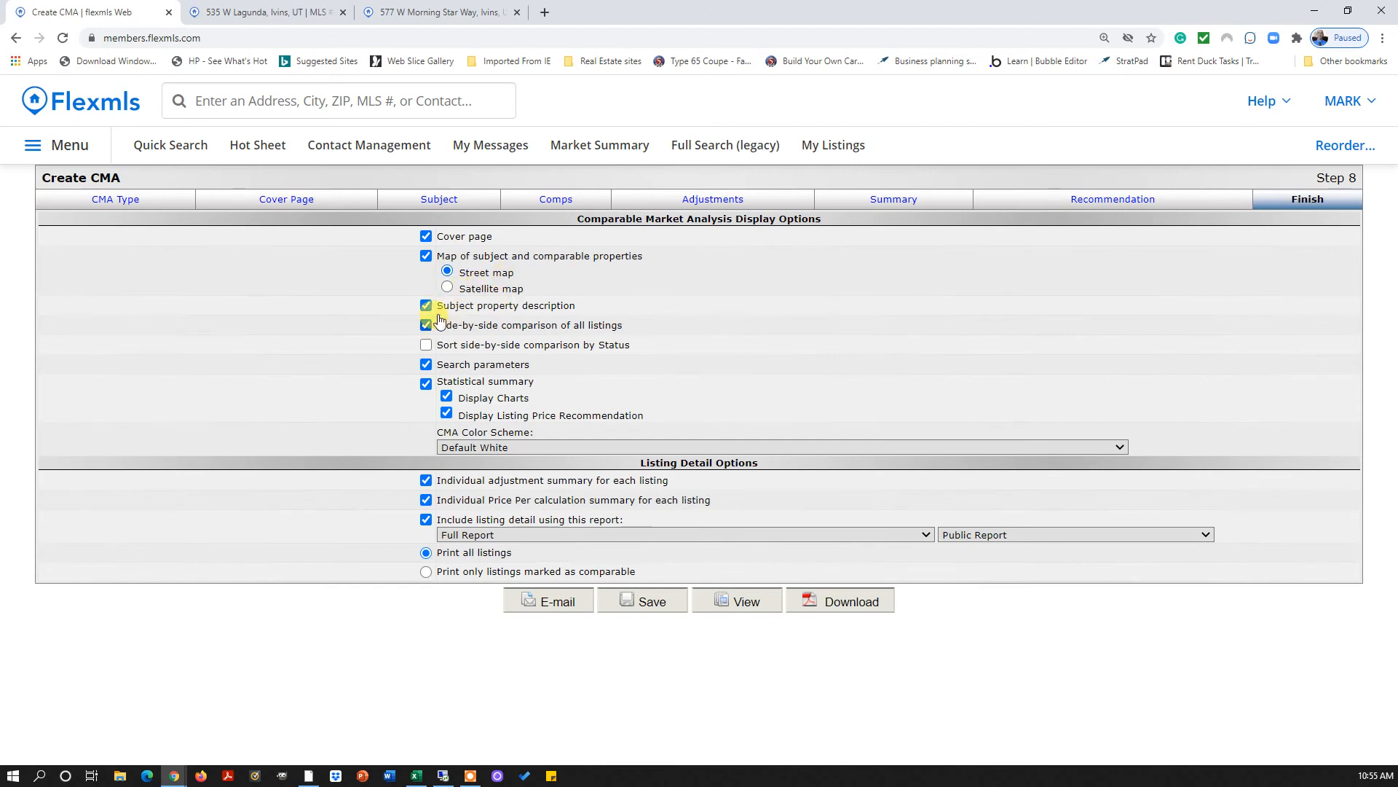
# Sort the side-by-side comparison by Status and view the generated CMA report
pyautogui.click(435, 350)
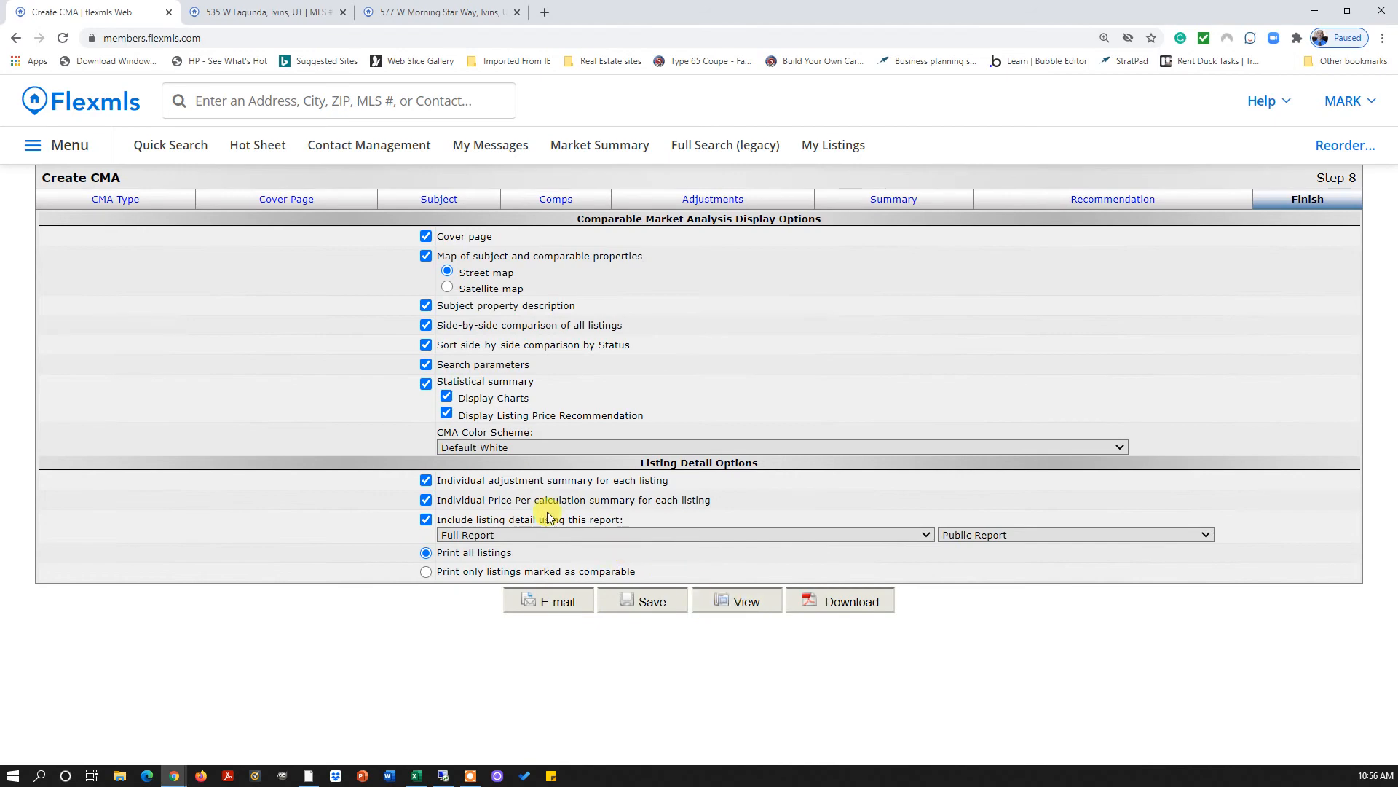
pyautogui.click(747, 602)
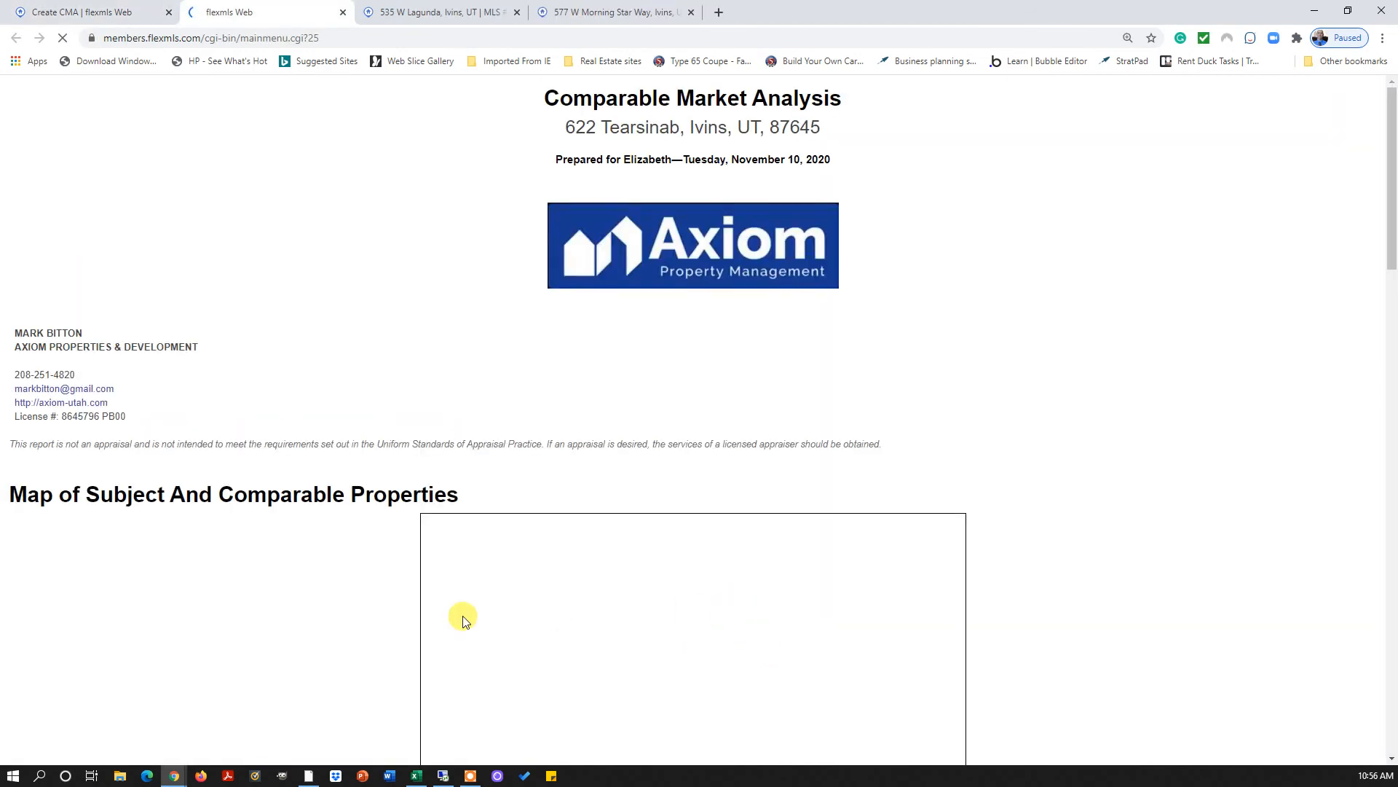
pyautogui.scroll(-2, 526, 472)
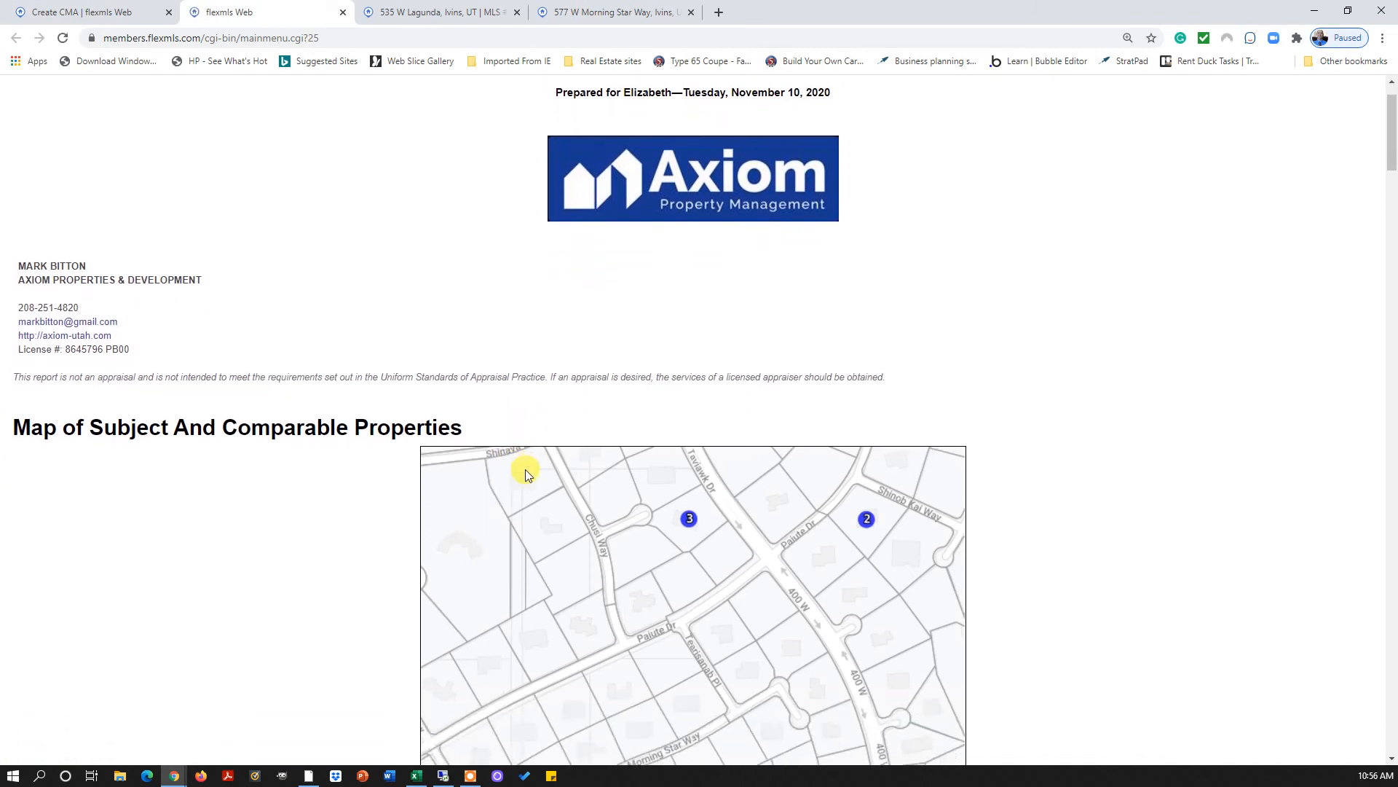
pyautogui.scroll(-2, 525, 469)
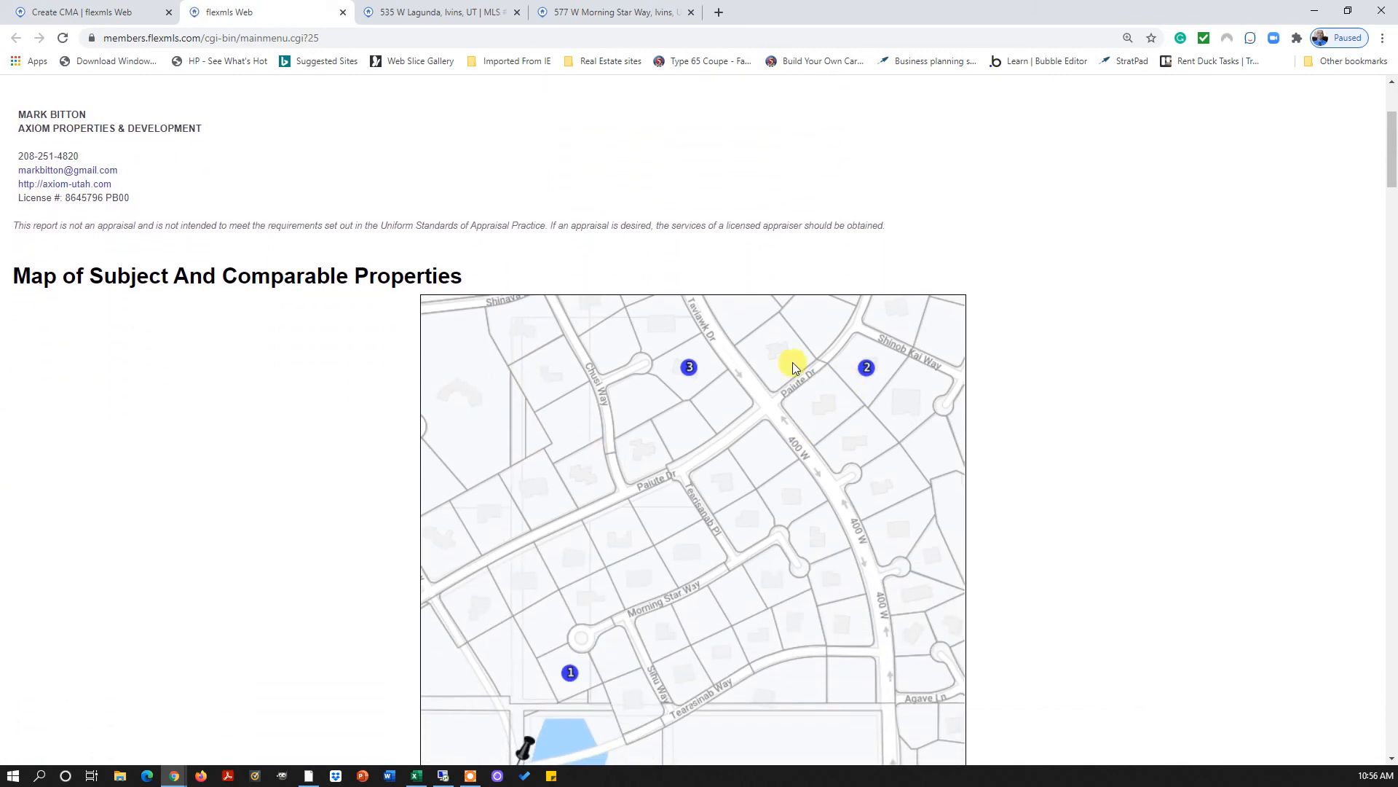
pyautogui.scroll(-1, 667, 596)
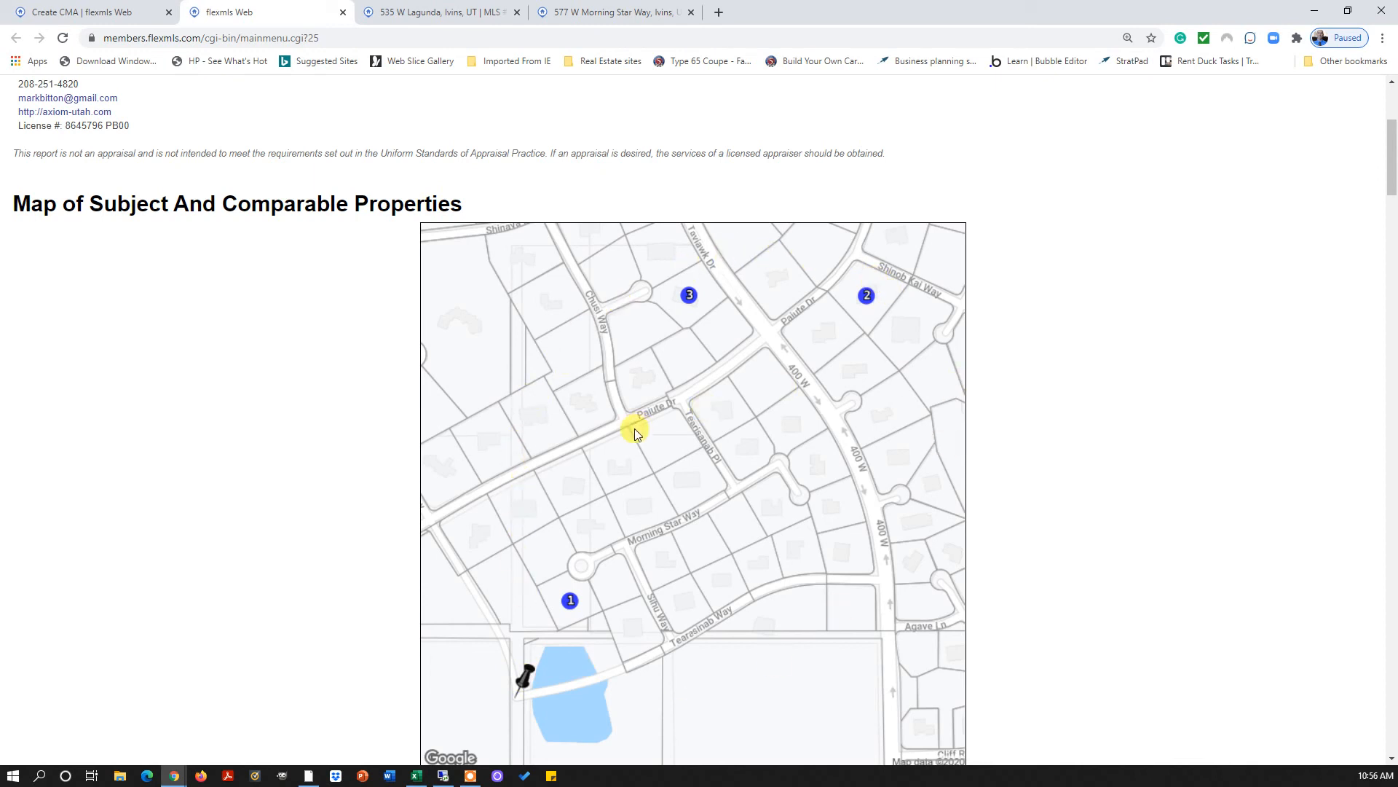
pyautogui.scroll(-3, 635, 429)
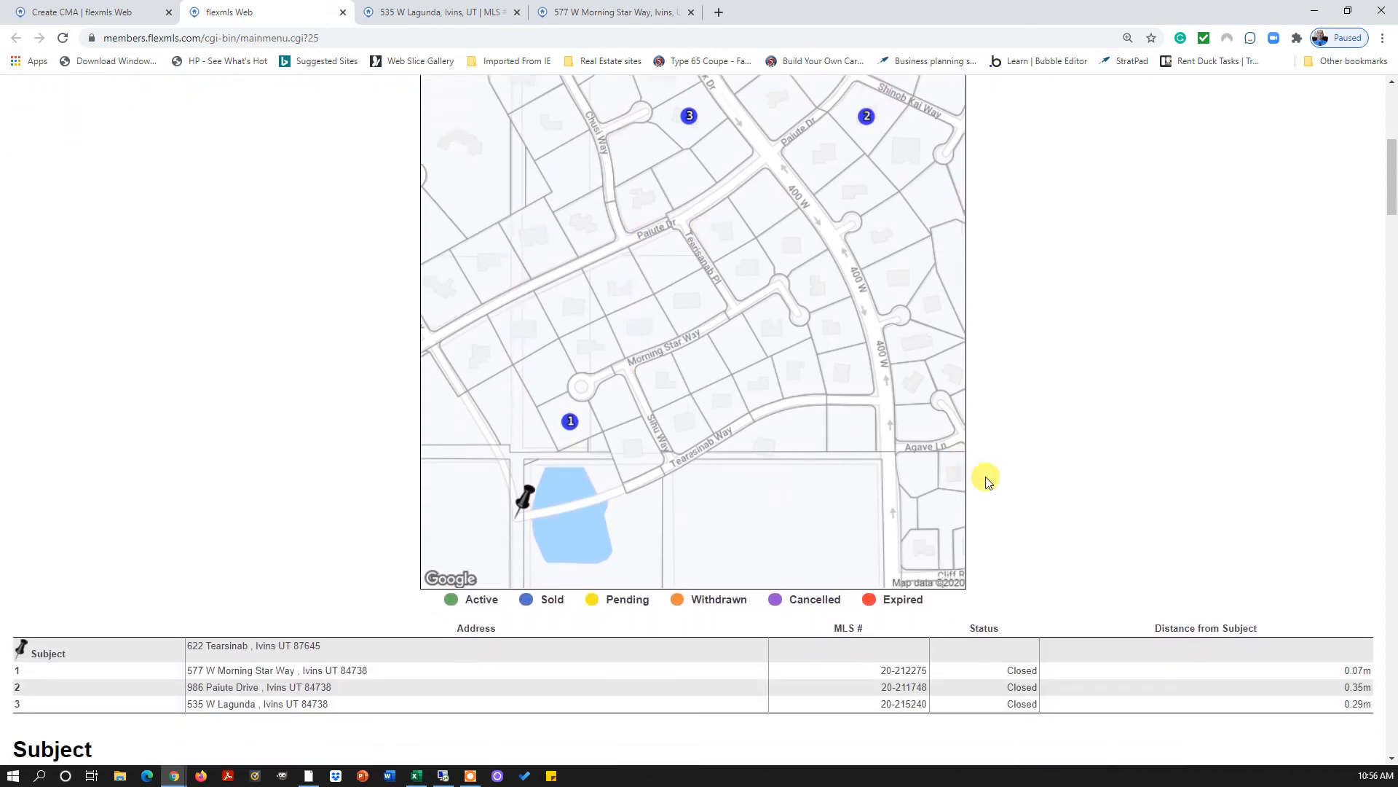
pyautogui.scroll(1, 818, 397)
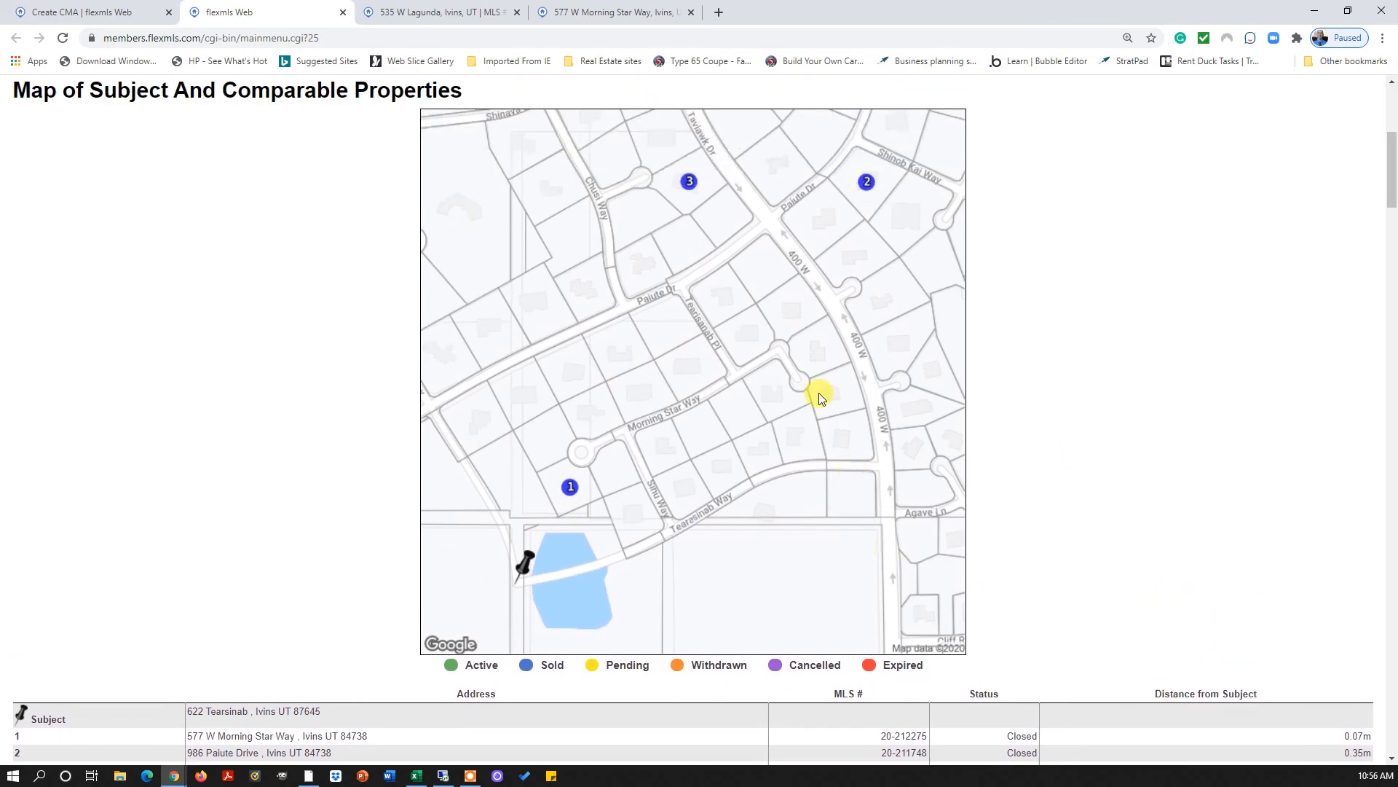
pyautogui.scroll(1, 818, 397)
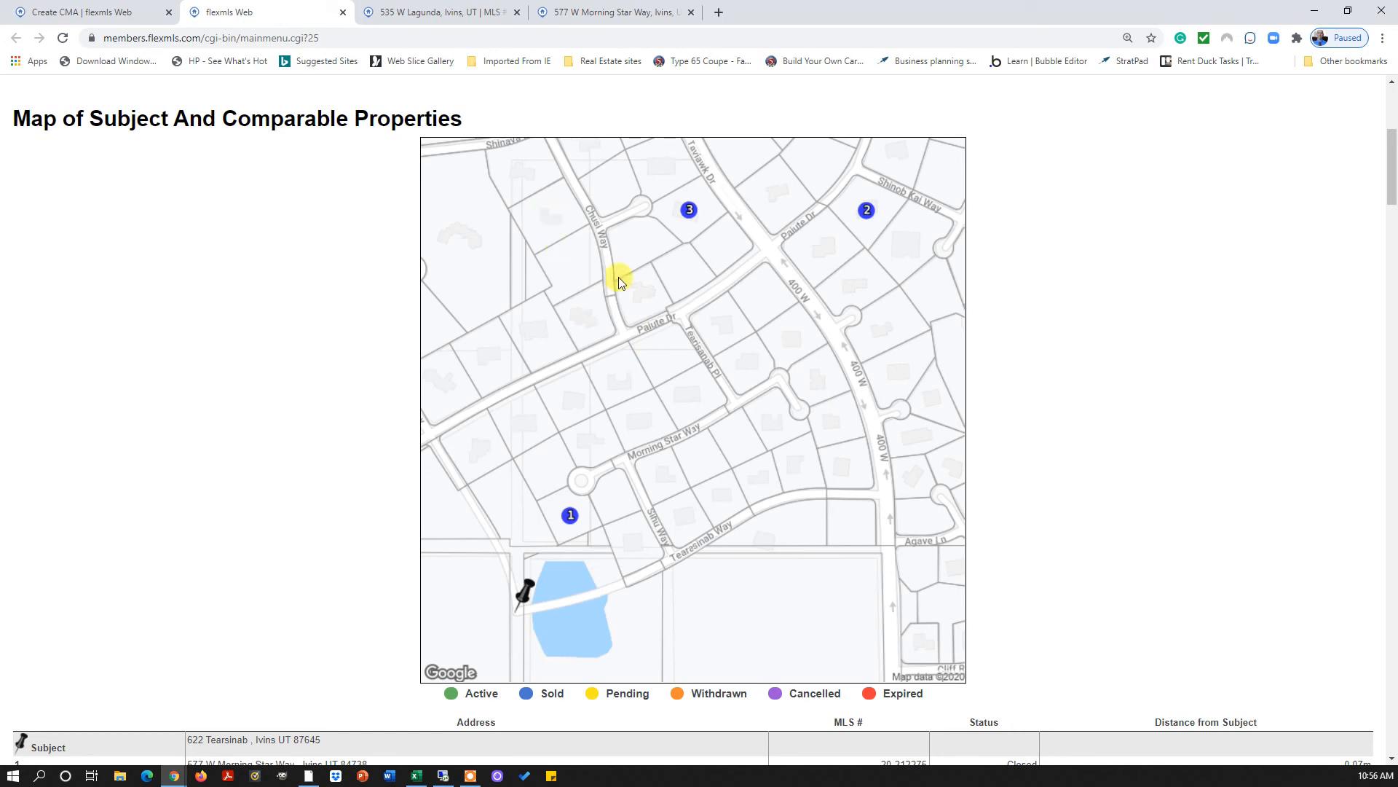
pyautogui.scroll(-5, 1128, 367)
pyautogui.scroll(-3, 1128, 366)
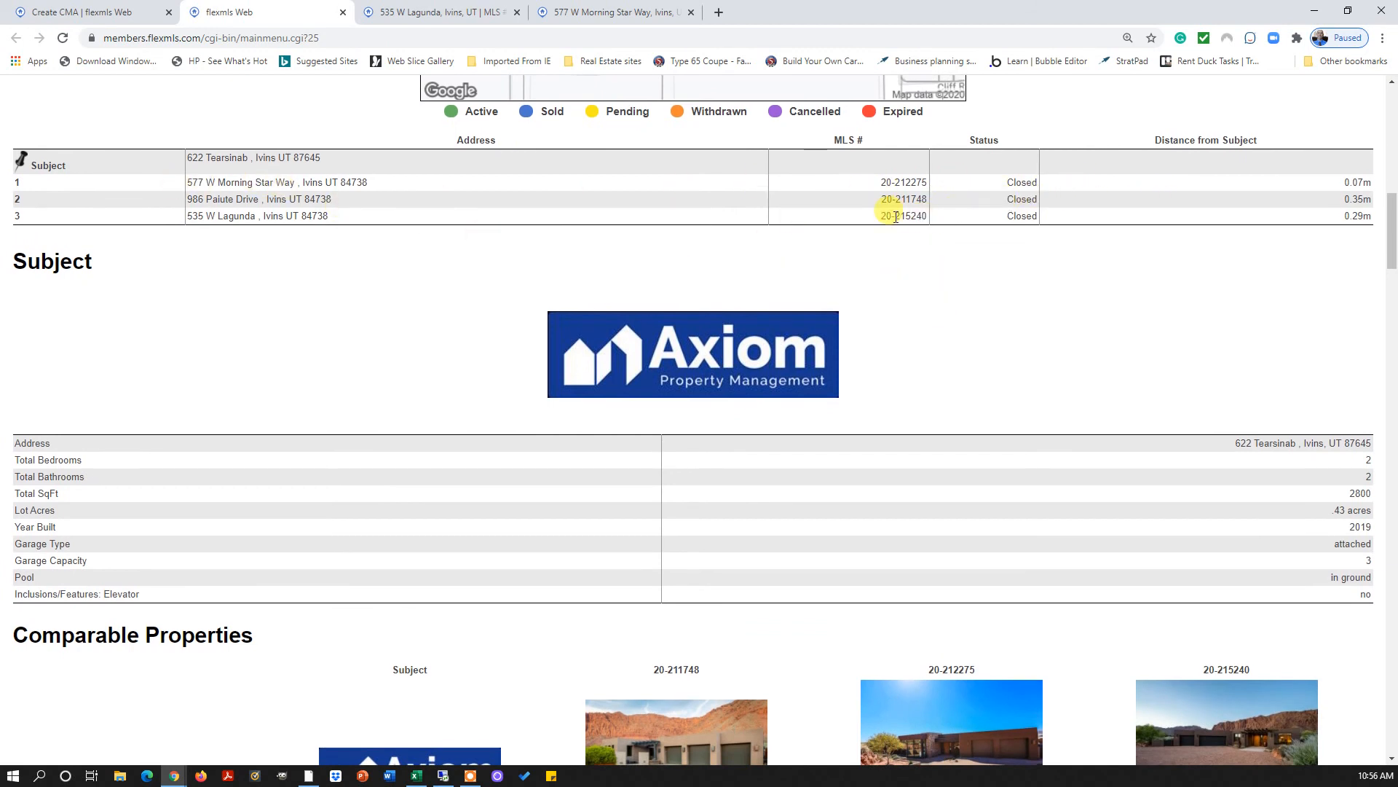
pyautogui.scroll(-2, 870, 256)
pyautogui.scroll(-3, 874, 260)
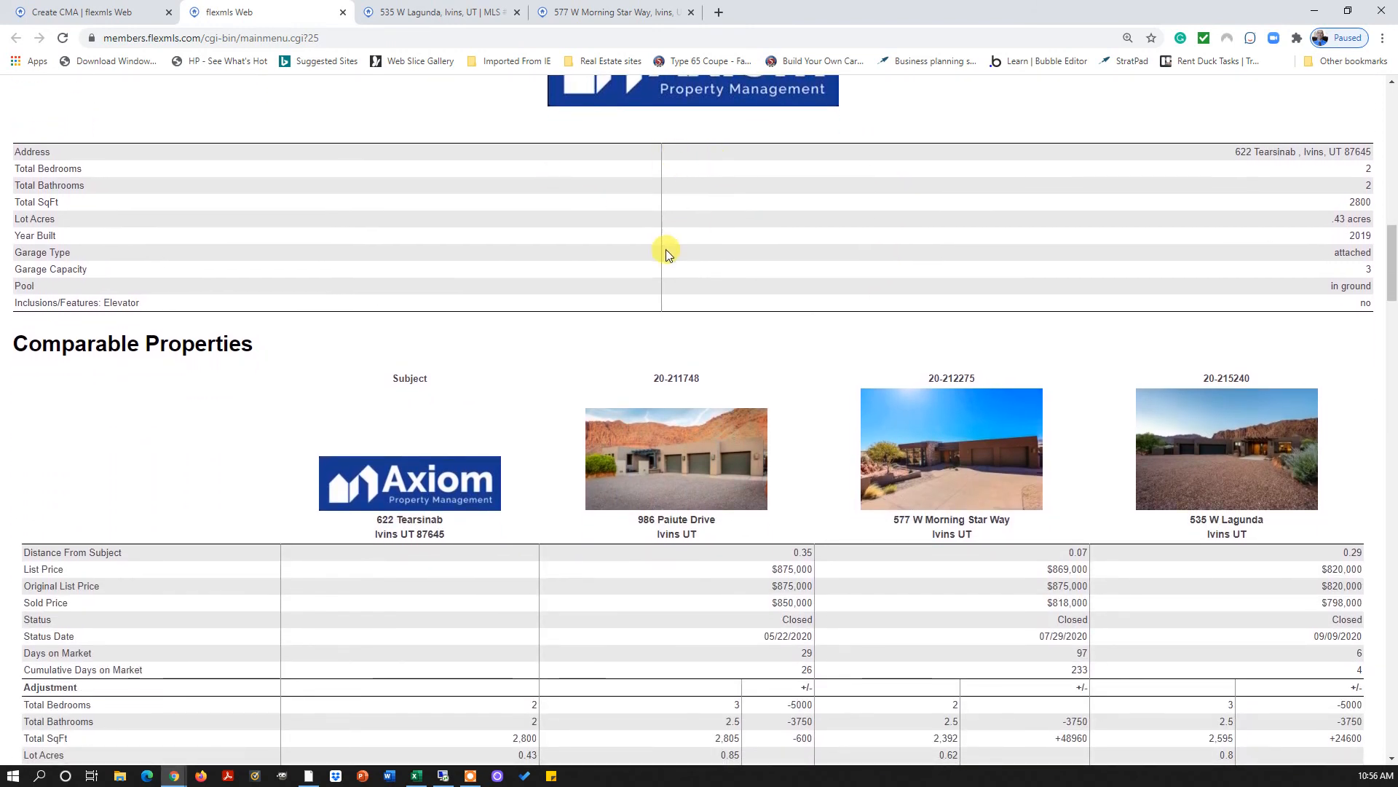
pyautogui.scroll(-3, 667, 252)
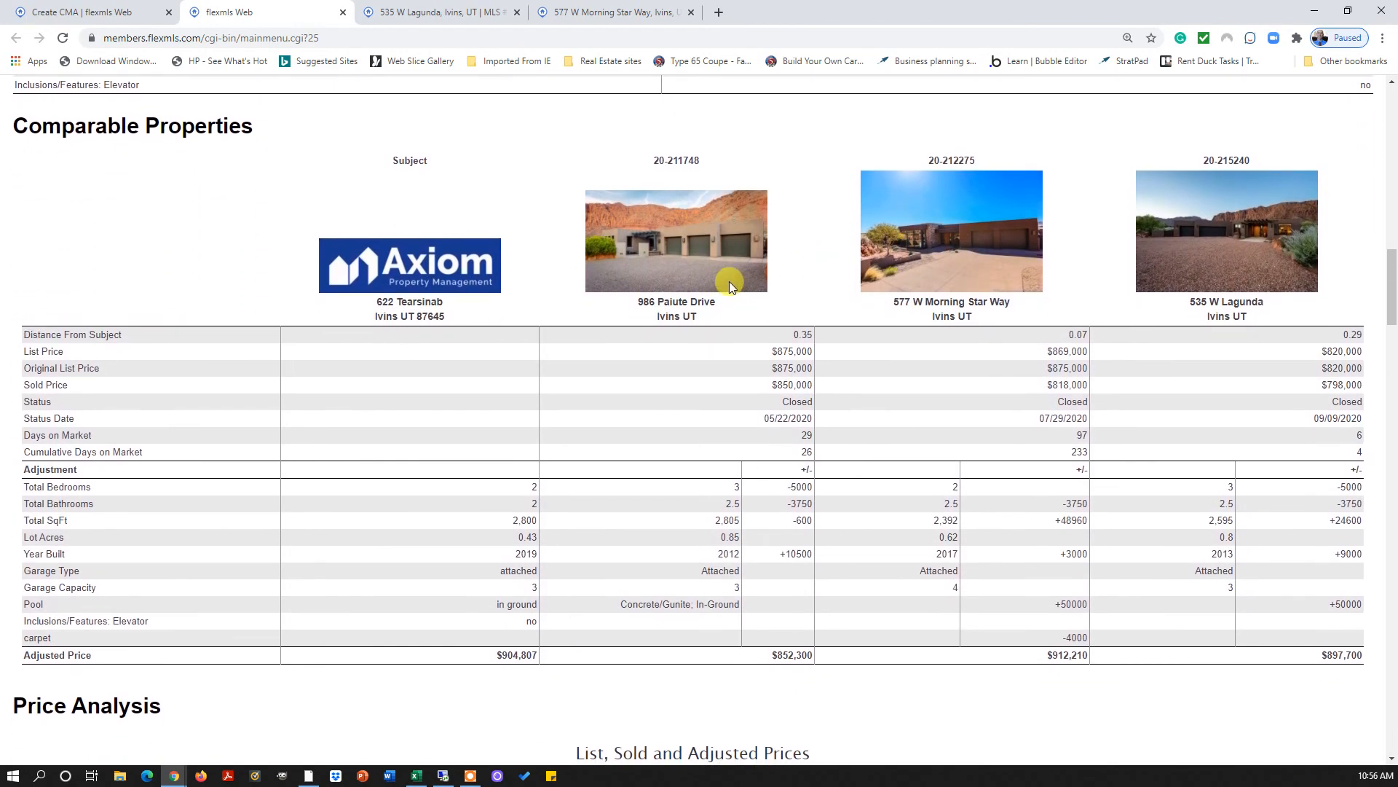
pyautogui.scroll(-1, 728, 284)
pyautogui.scroll(-1, 131, 441)
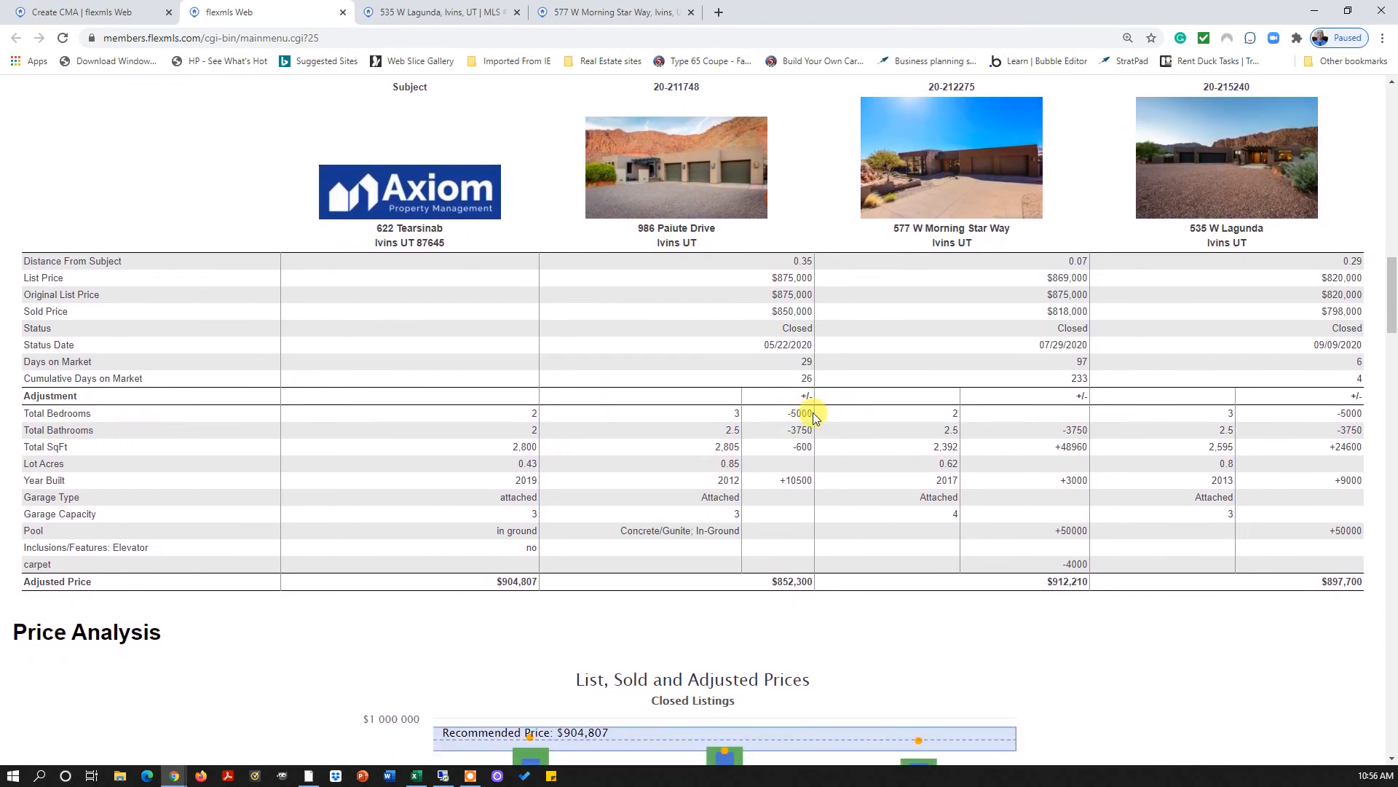
pyautogui.moveTo(813, 412); pyautogui.dragTo(777, 430)
pyautogui.scroll(-1, 829, 504)
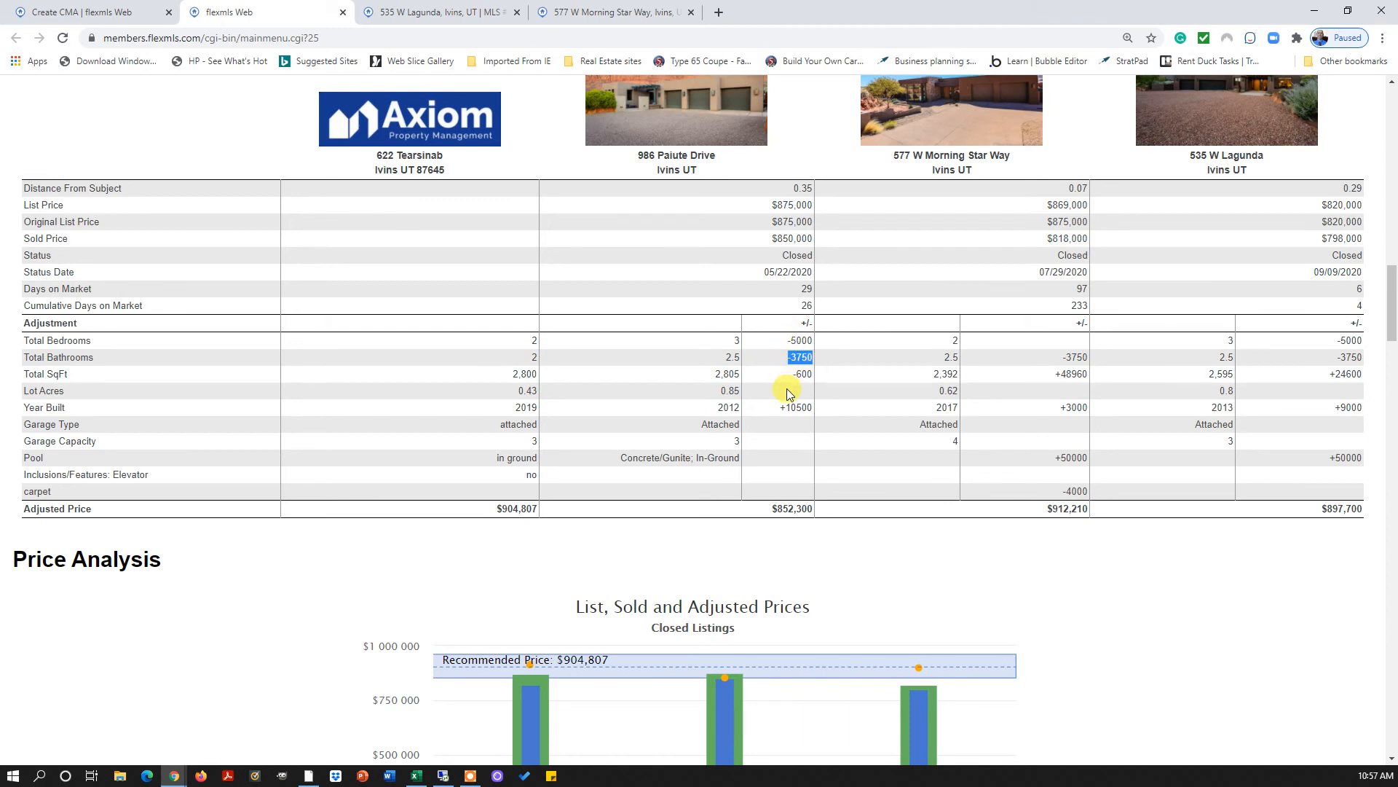
pyautogui.scroll(-2, 800, 410)
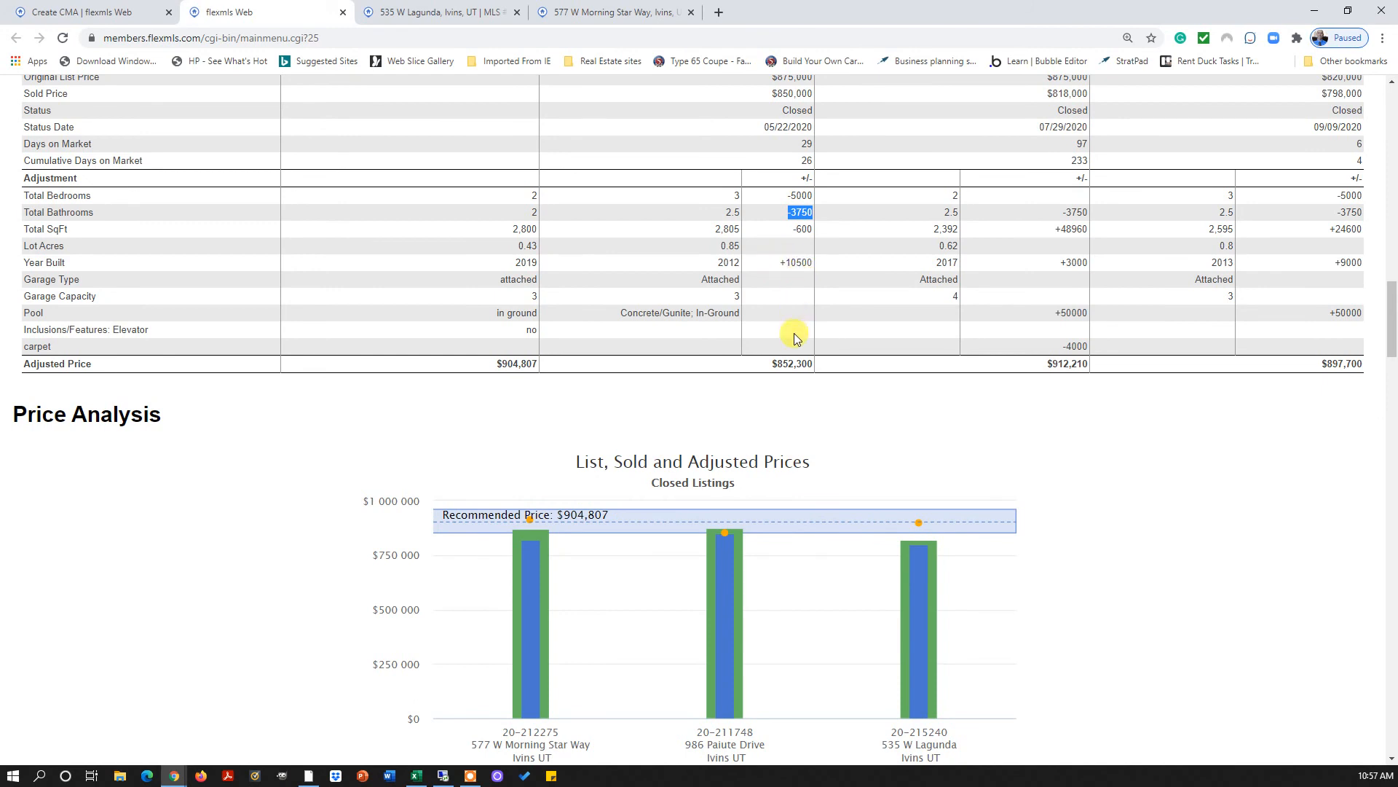
pyautogui.scroll(-3, 790, 343)
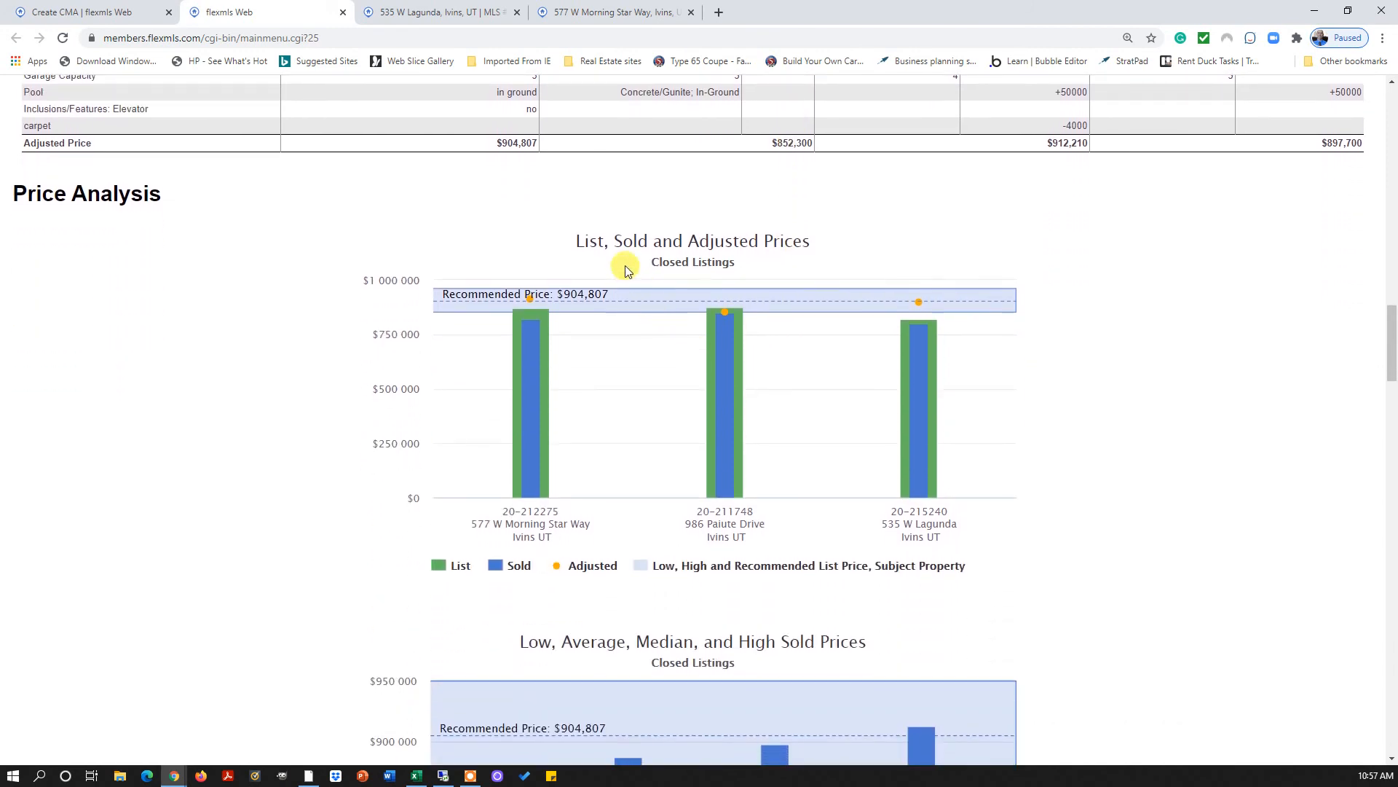
pyautogui.scroll(-1, 1046, 284)
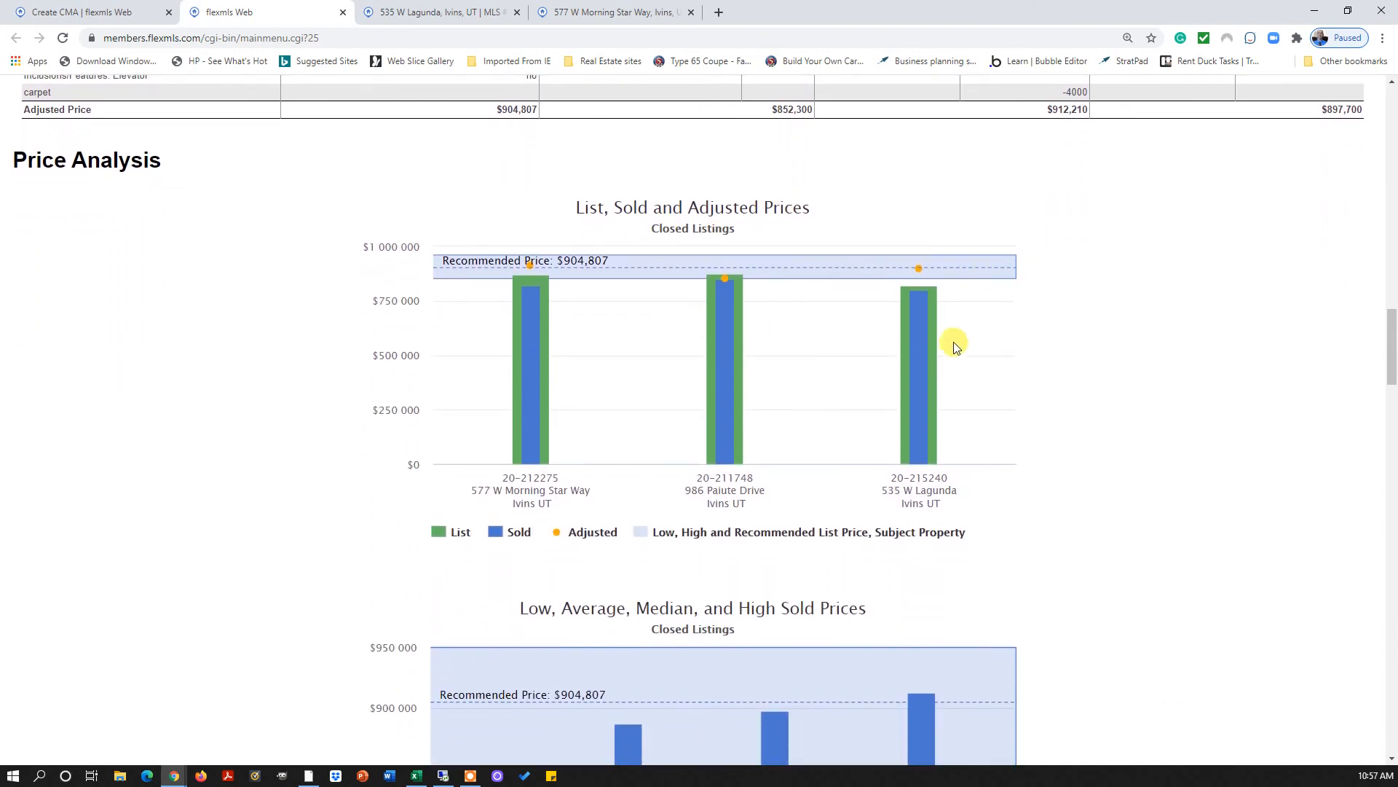
pyautogui.scroll(-1, 956, 348)
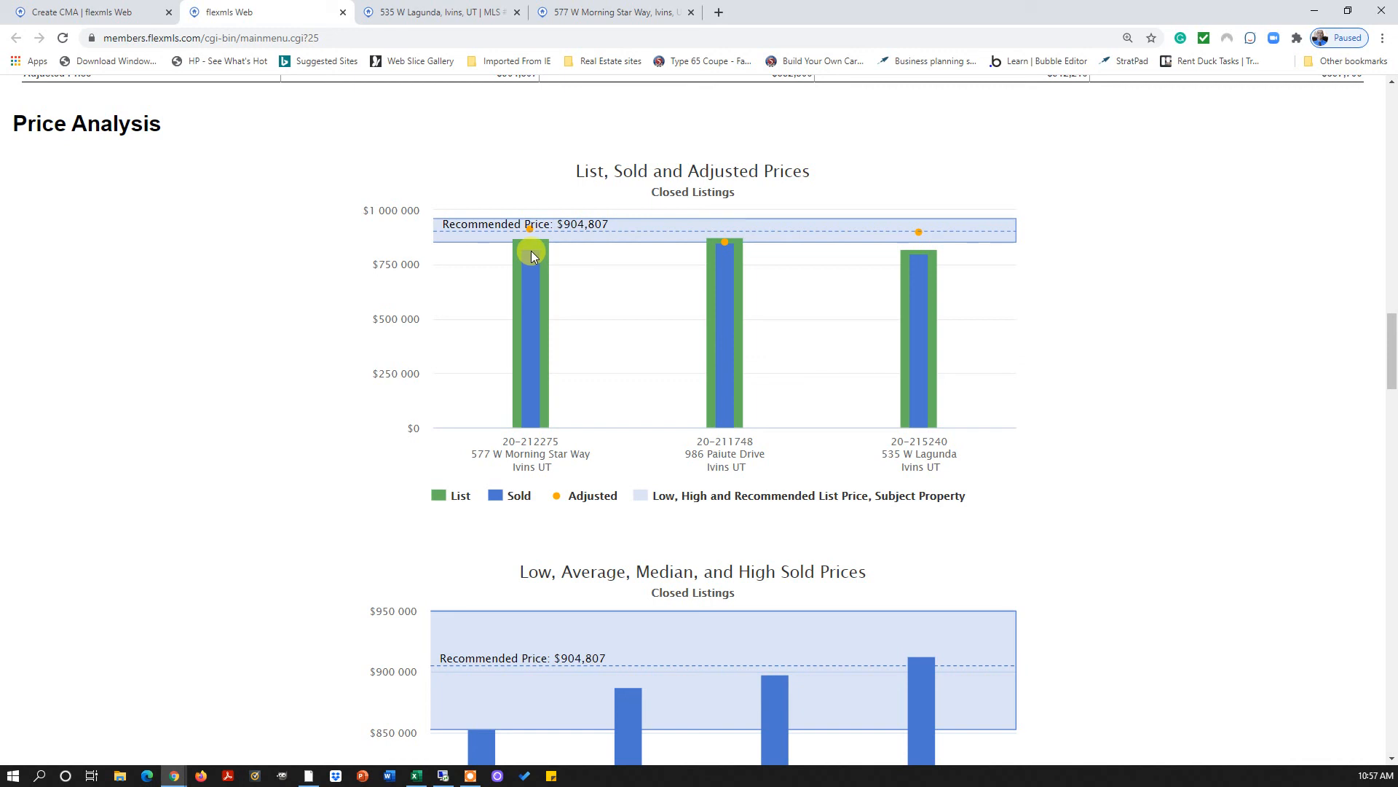
pyautogui.scroll(-1, 736, 255)
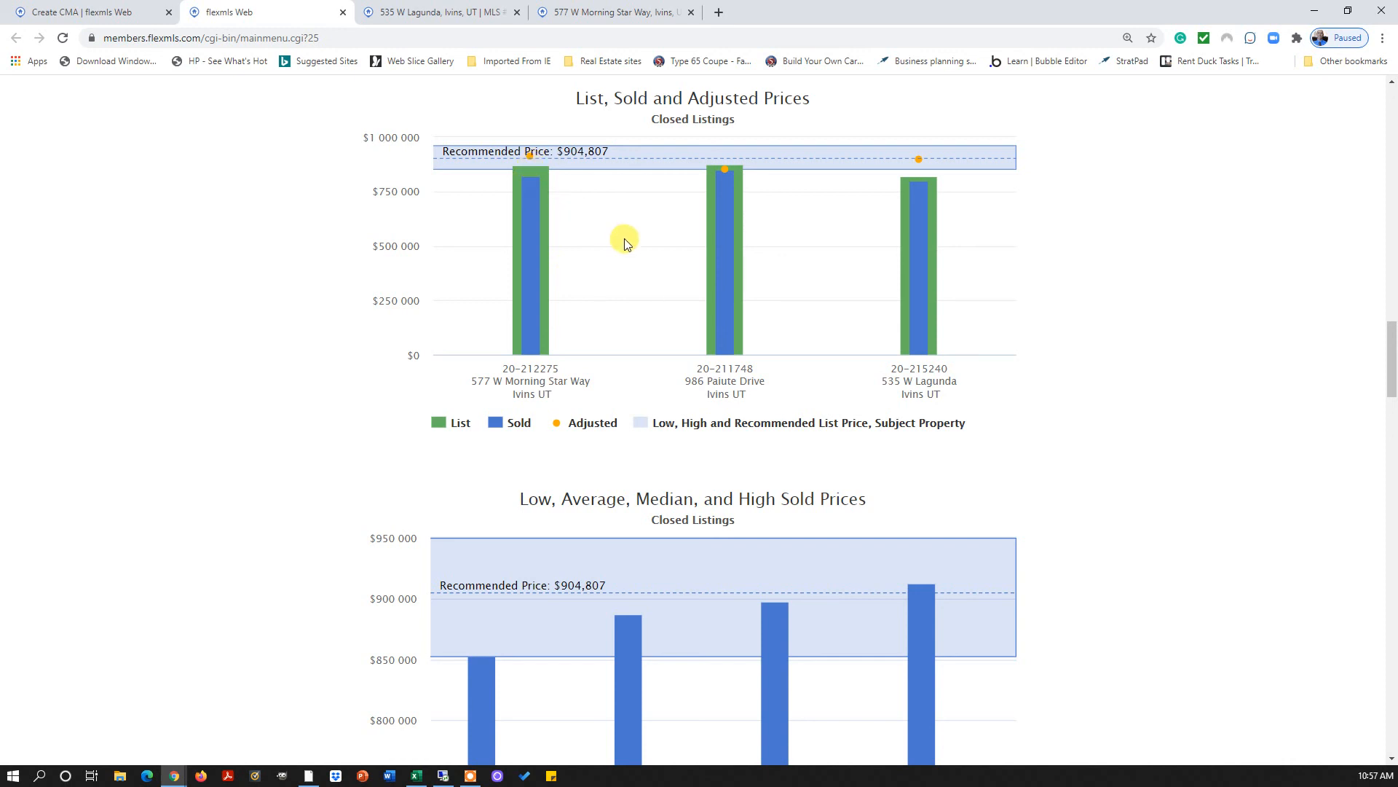
pyautogui.scroll(-1, 624, 238)
pyautogui.scroll(2, 568, 312)
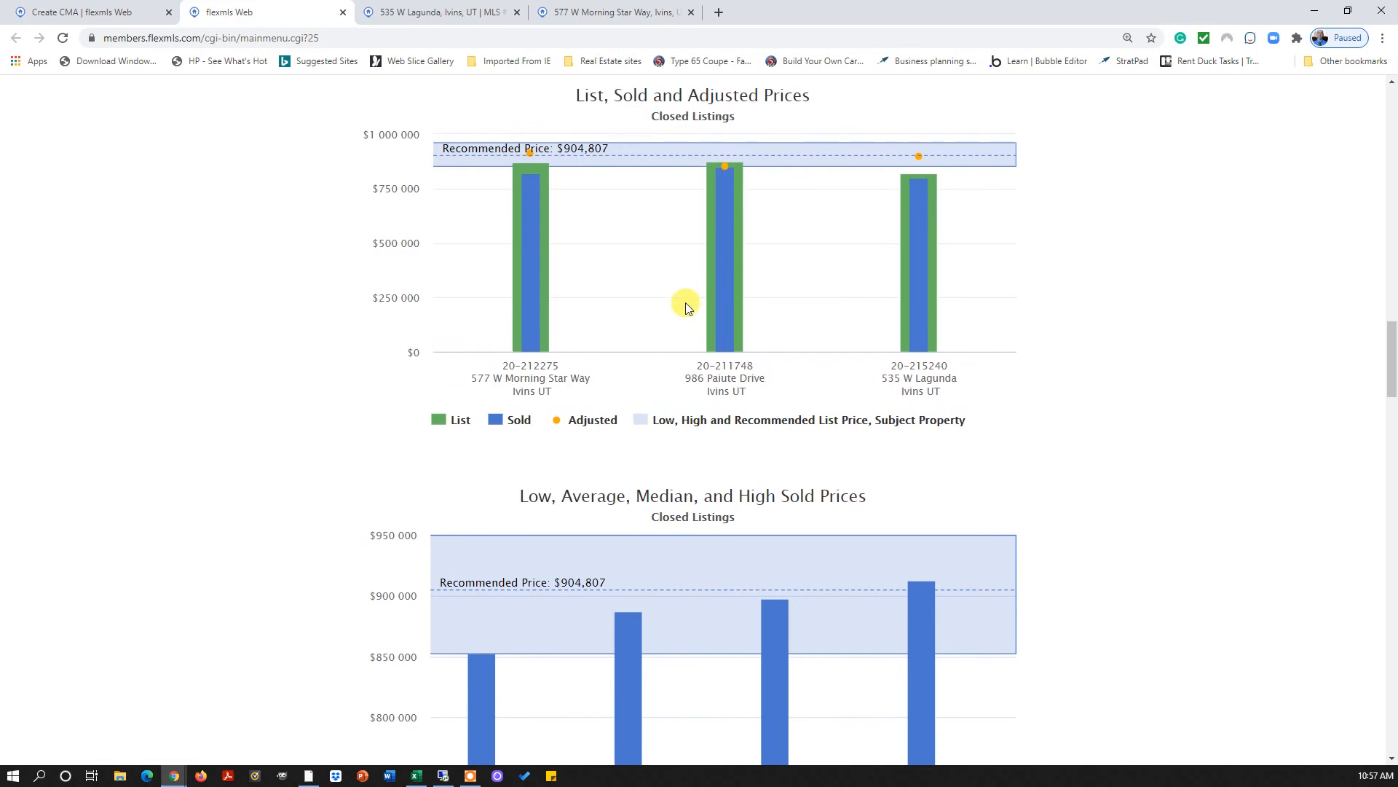
pyautogui.scroll(-4, 685, 306)
pyautogui.scroll(-6, 685, 303)
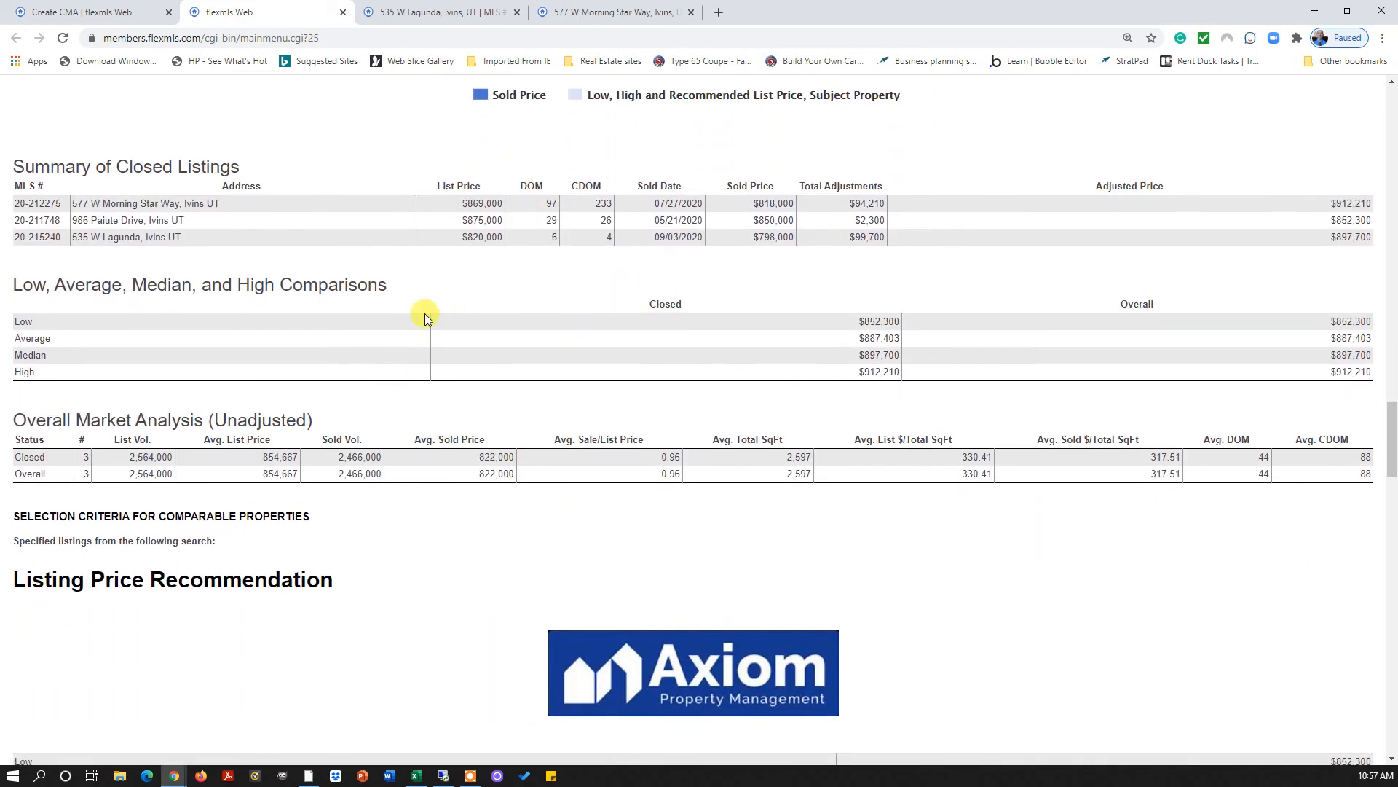
pyautogui.scroll(-1, 328, 255)
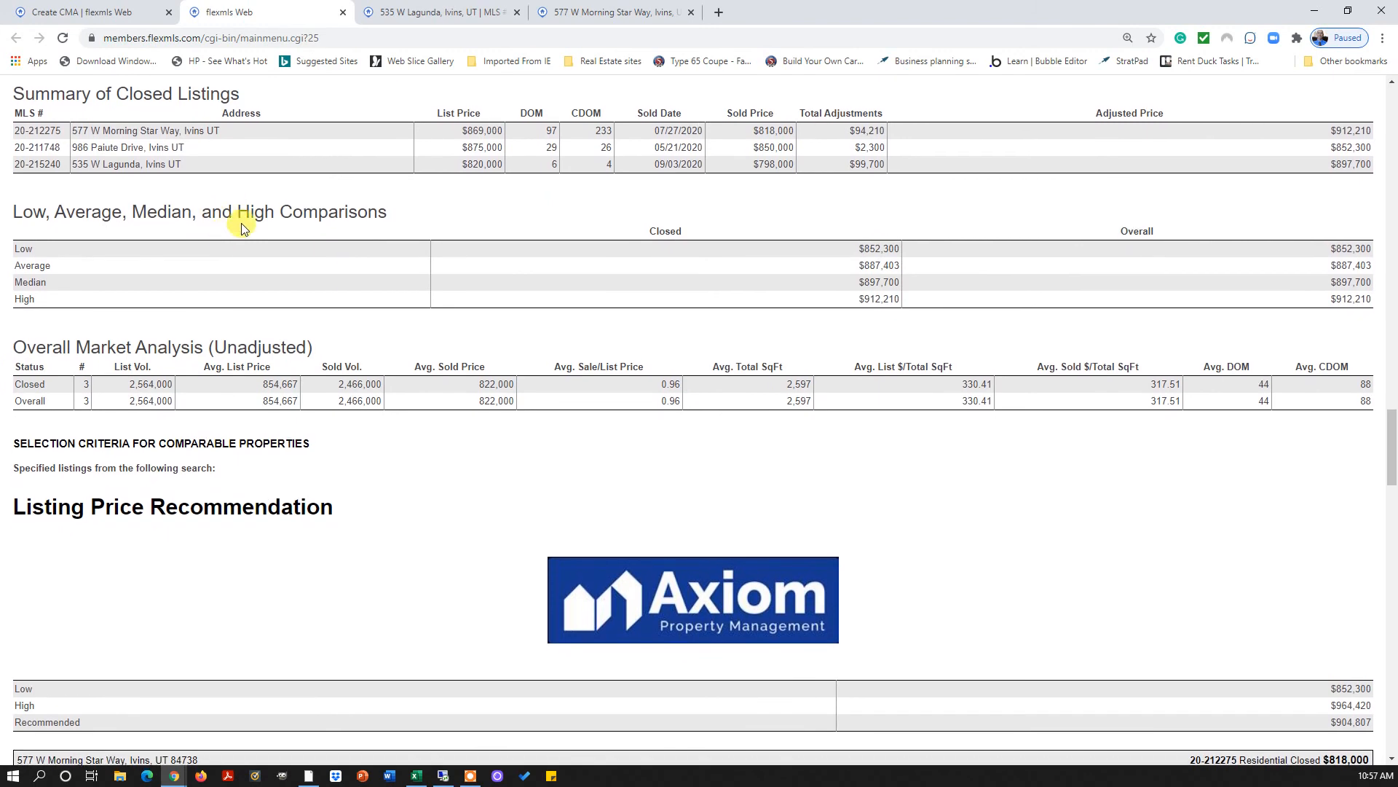
pyautogui.scroll(-1, 246, 212)
pyautogui.scroll(-4, 246, 213)
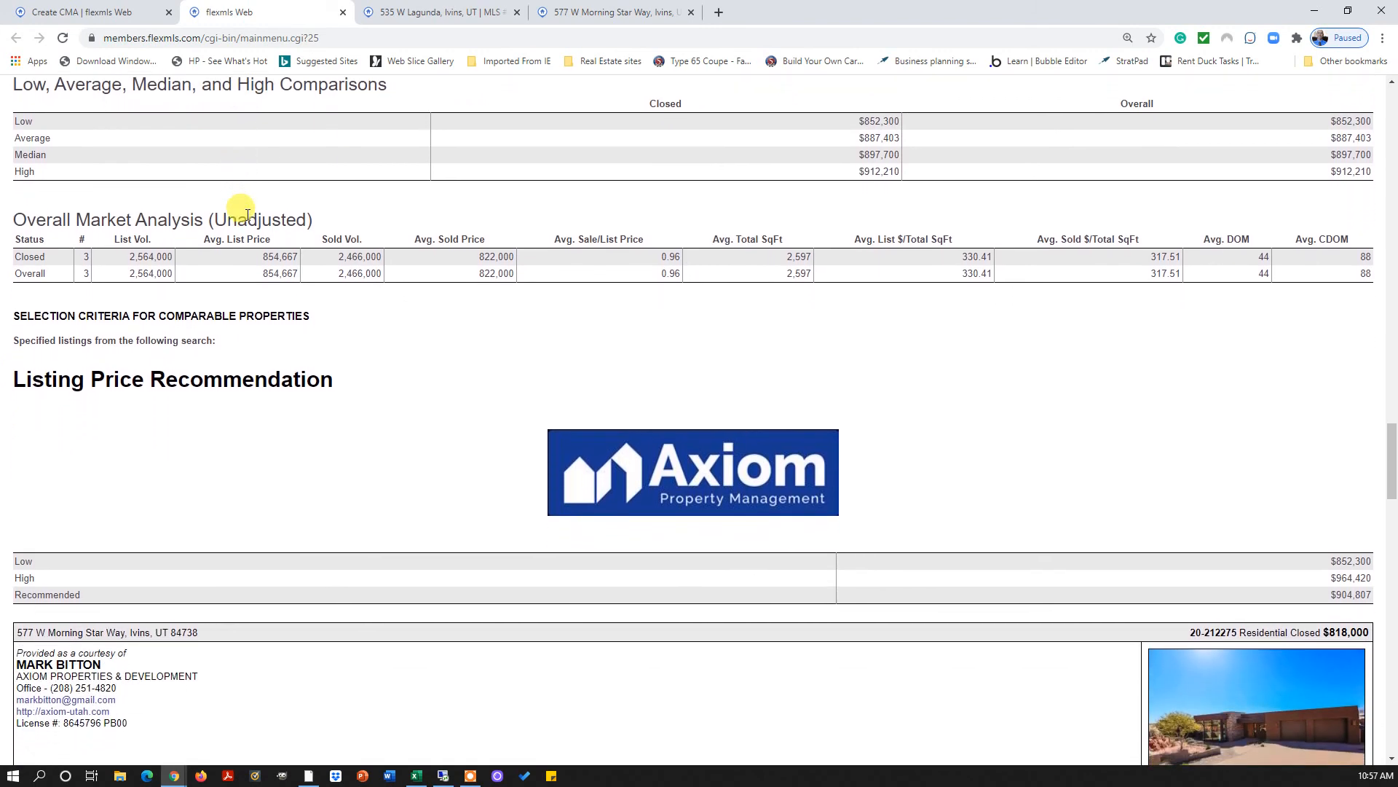
pyautogui.scroll(-5, 387, 304)
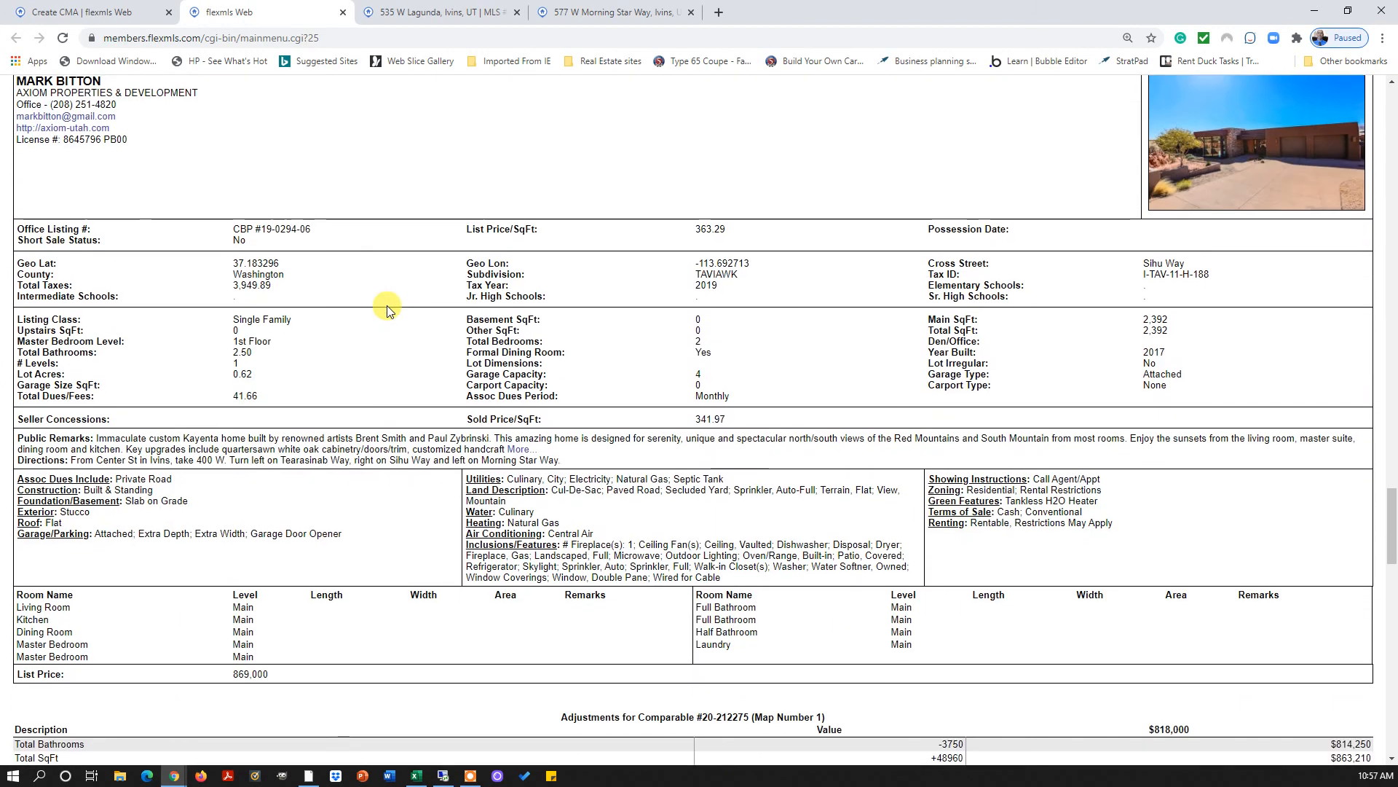
pyautogui.scroll(5, 387, 304)
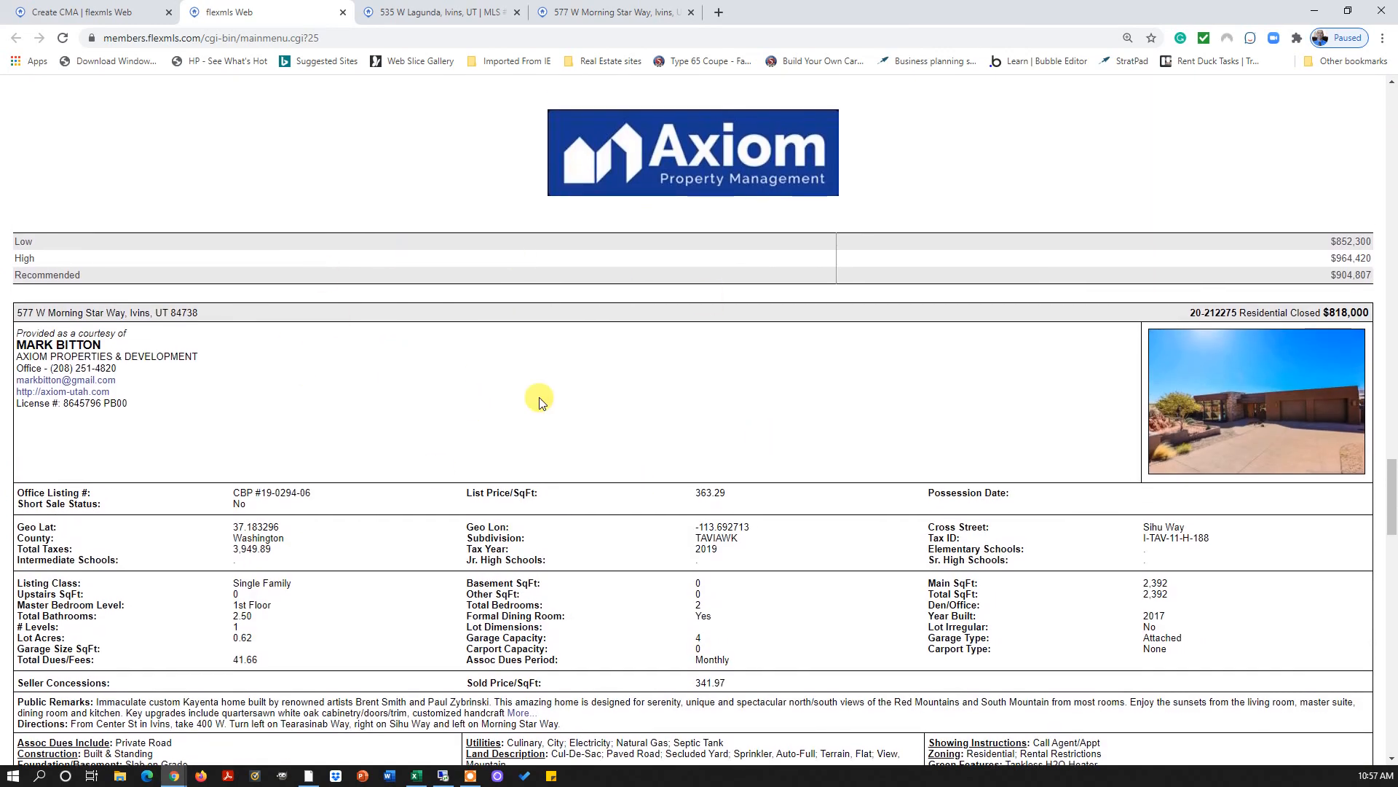
pyautogui.scroll(-11, 391, 396)
pyautogui.scroll(10, 402, 419)
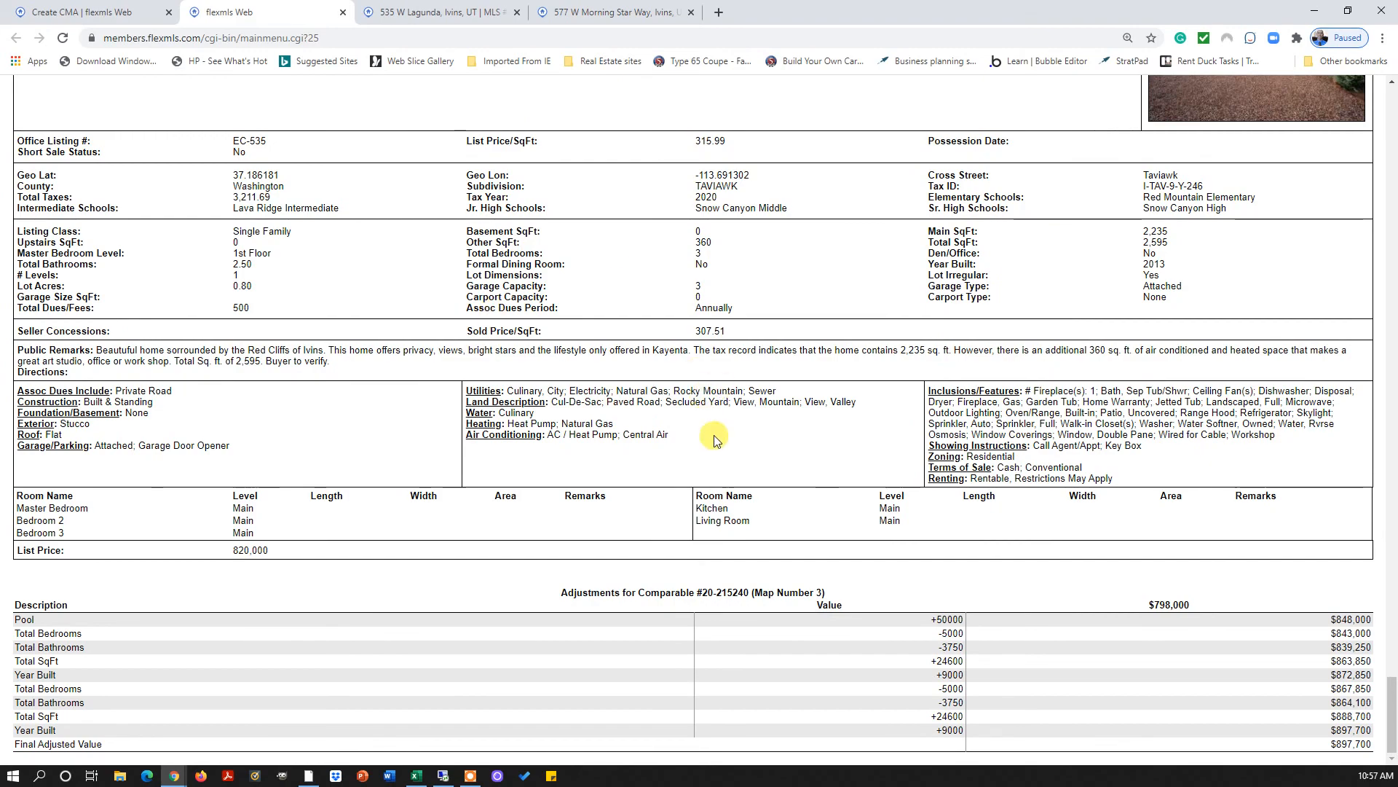
pyautogui.scroll(10, 766, 596)
pyautogui.scroll(20, 766, 595)
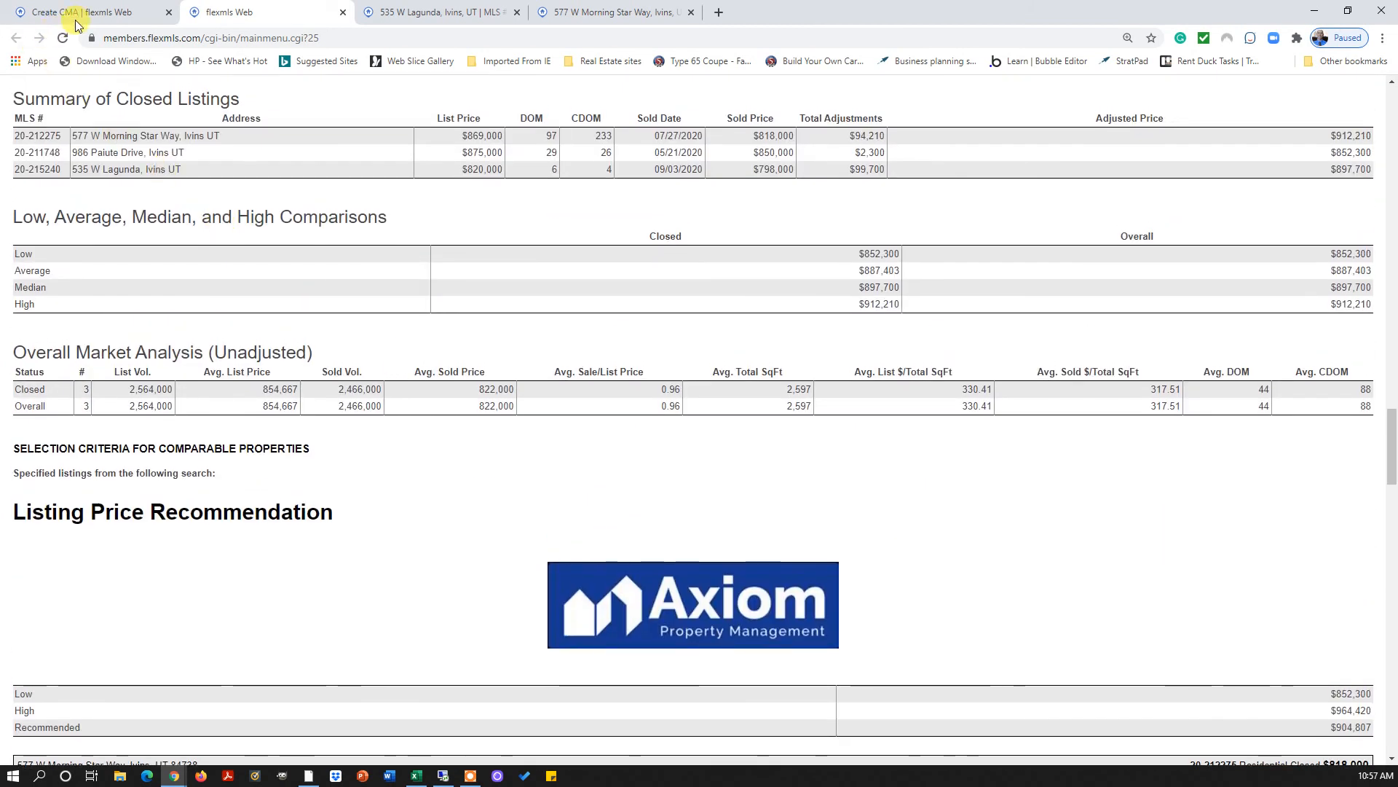
# On the Create CMA tab, keep all listings included and exclude listing detail
pyautogui.click(40, 13)
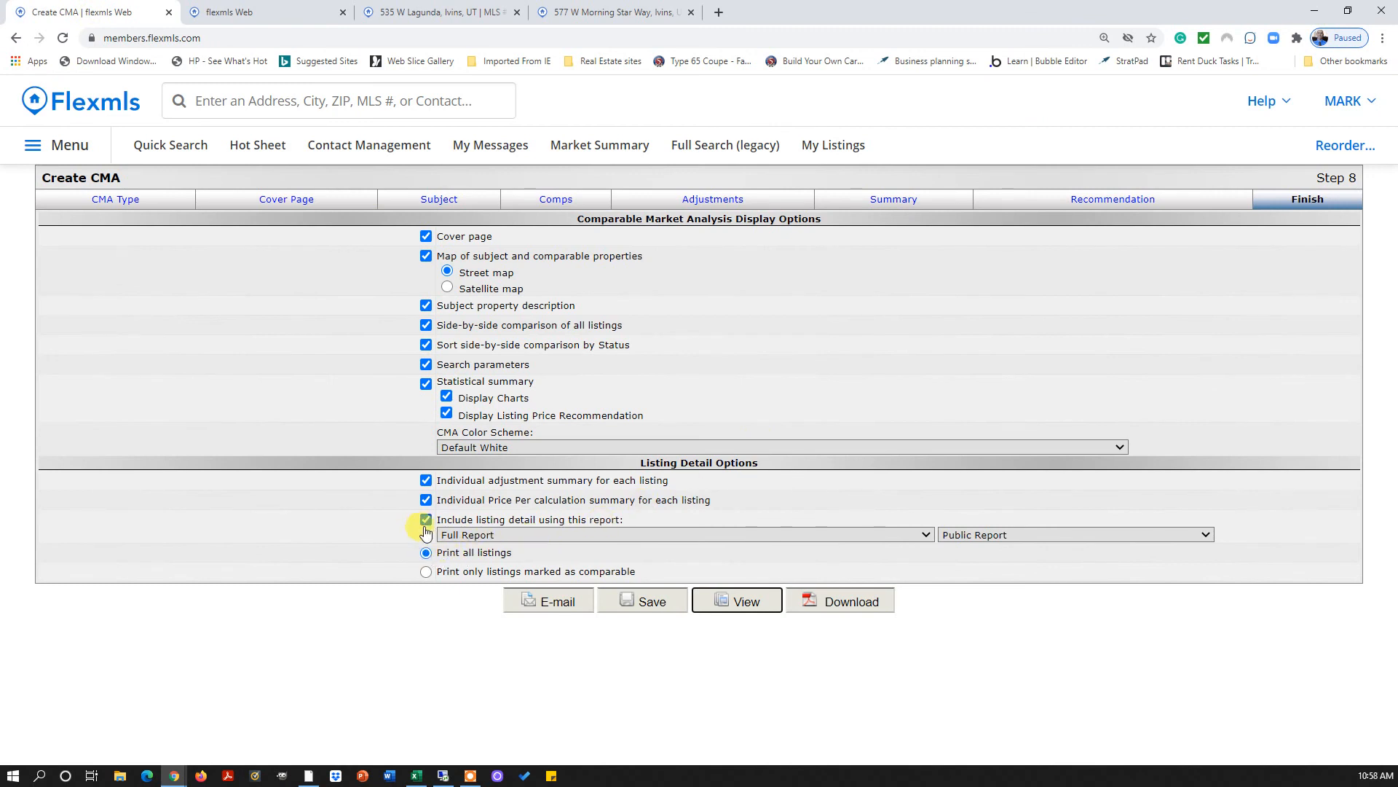
pyautogui.click(424, 555)
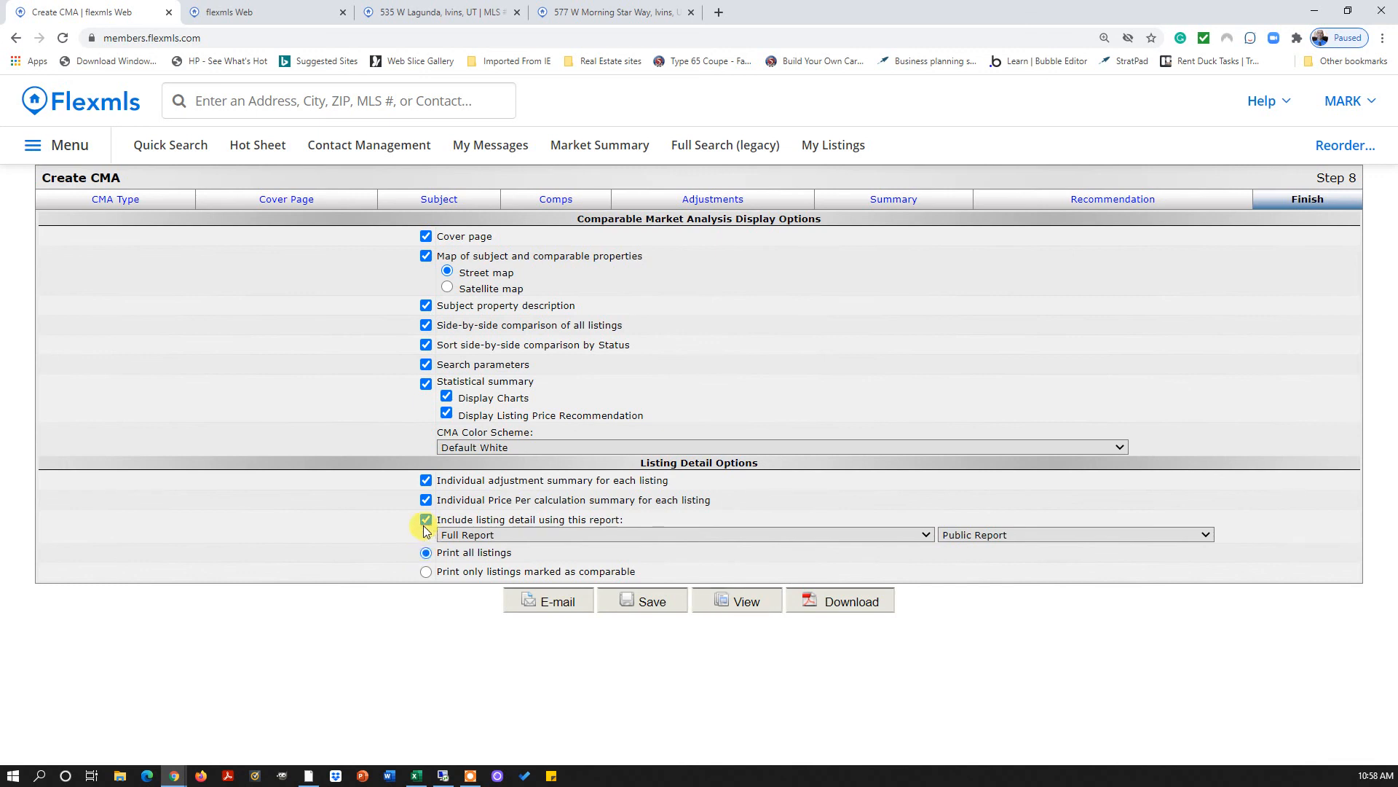
pyautogui.click(426, 519)
# View the regenerated CMA report and scroll through each comparable's adjustments
pyautogui.click(742, 606)
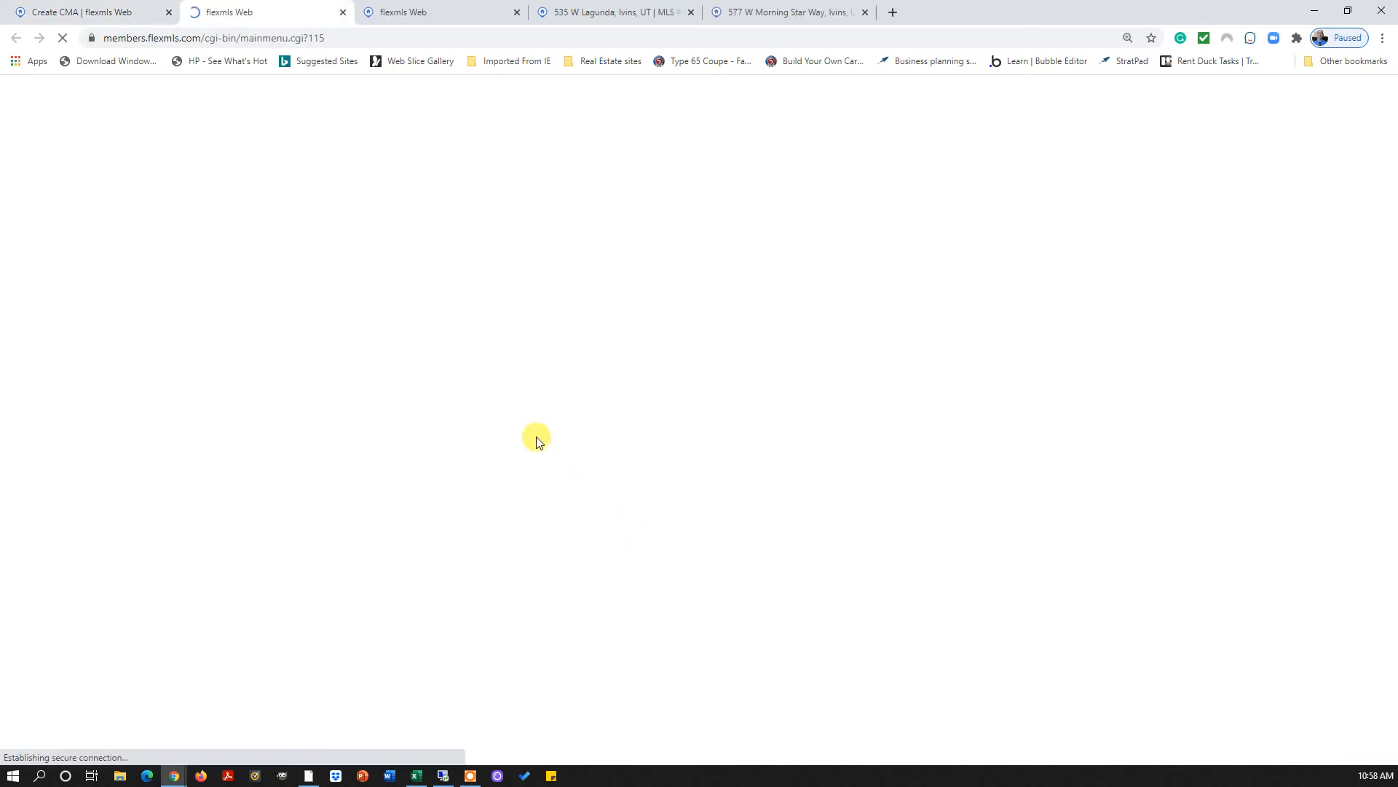
pyautogui.scroll(-20, 543, 448)
pyautogui.scroll(-2, 553, 471)
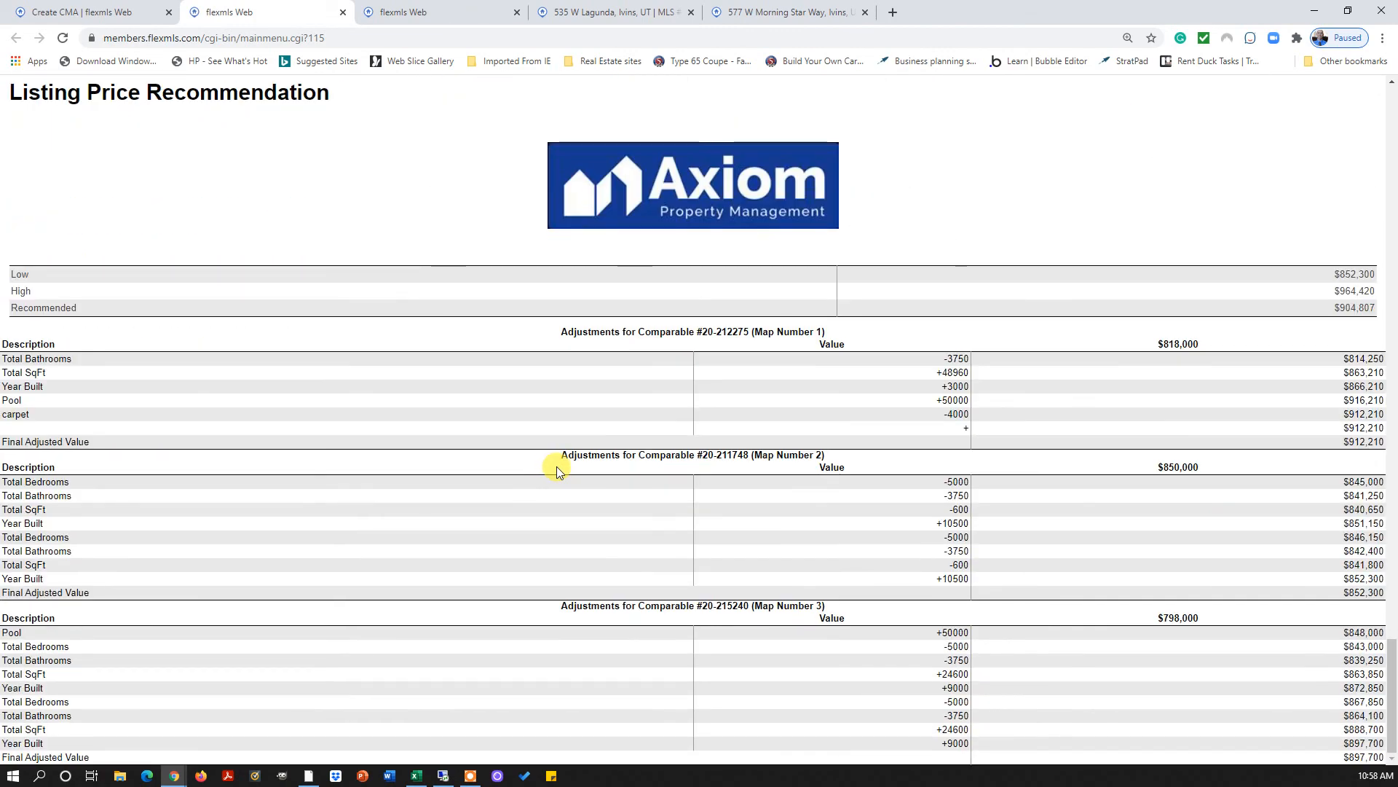
pyautogui.scroll(1, 531, 551)
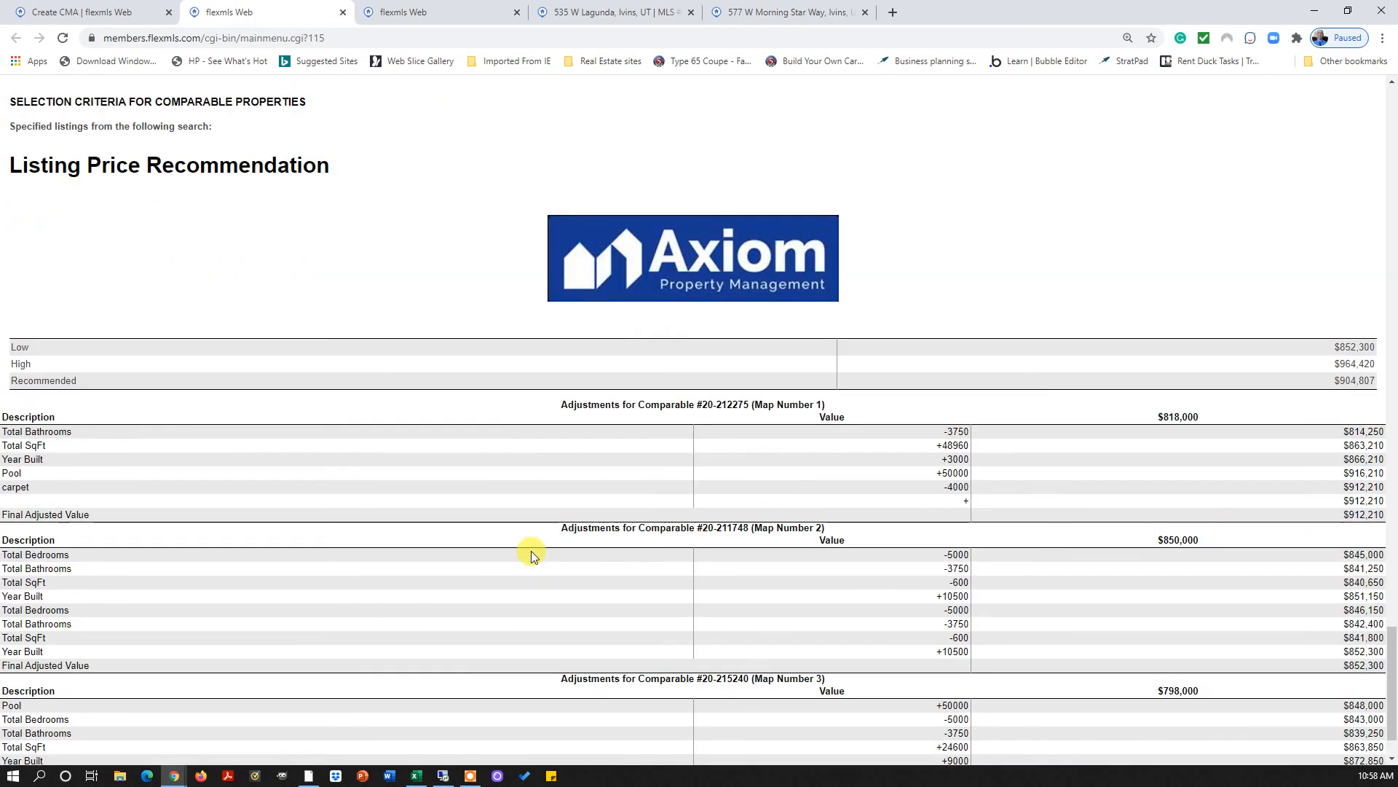
pyautogui.scroll(-1, 531, 551)
# Switch back to the 'Create CMA | flexmls Web' tab showing the Step 8 Finish options
pyautogui.click(72, 12)
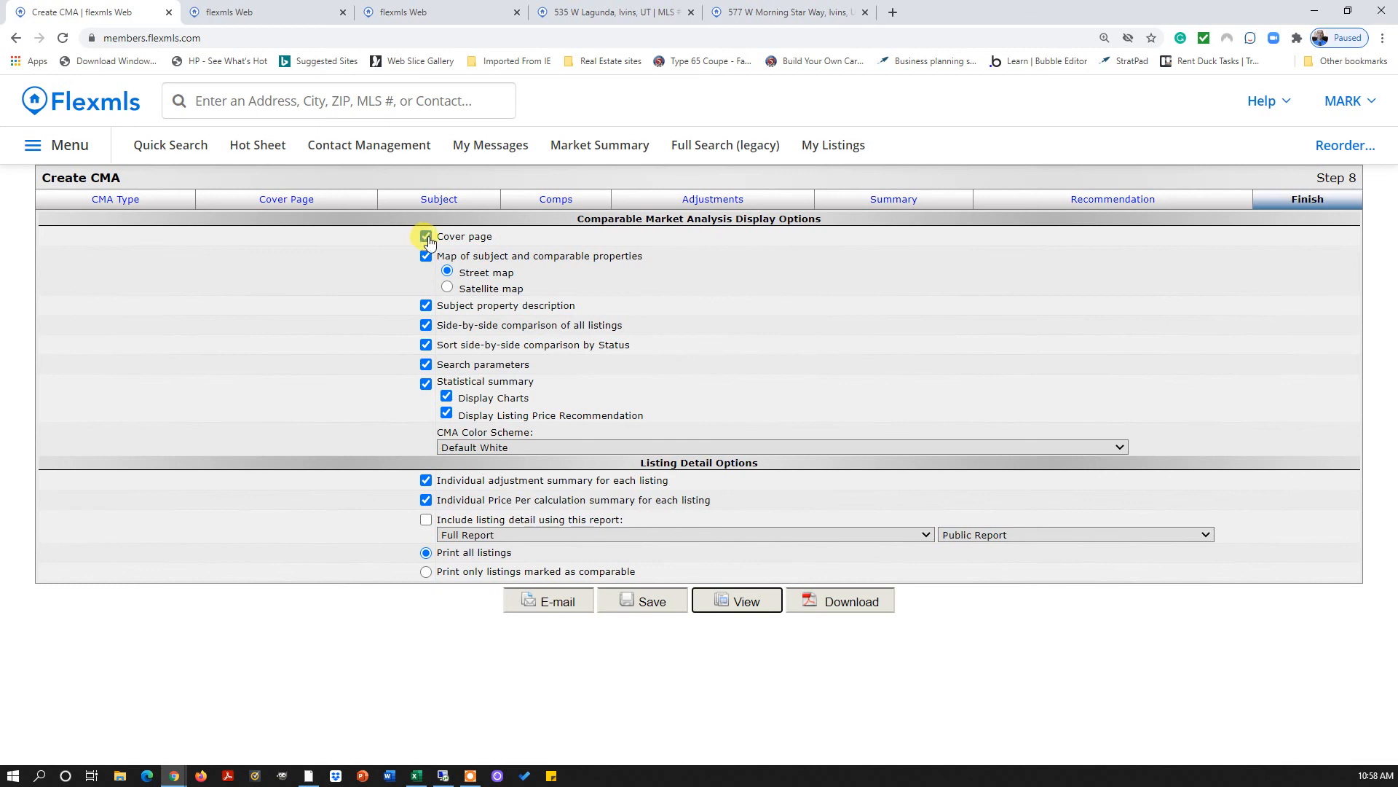
# Keep the cover page included, review its comments, and download the CMA report
pyautogui.click(452, 237)
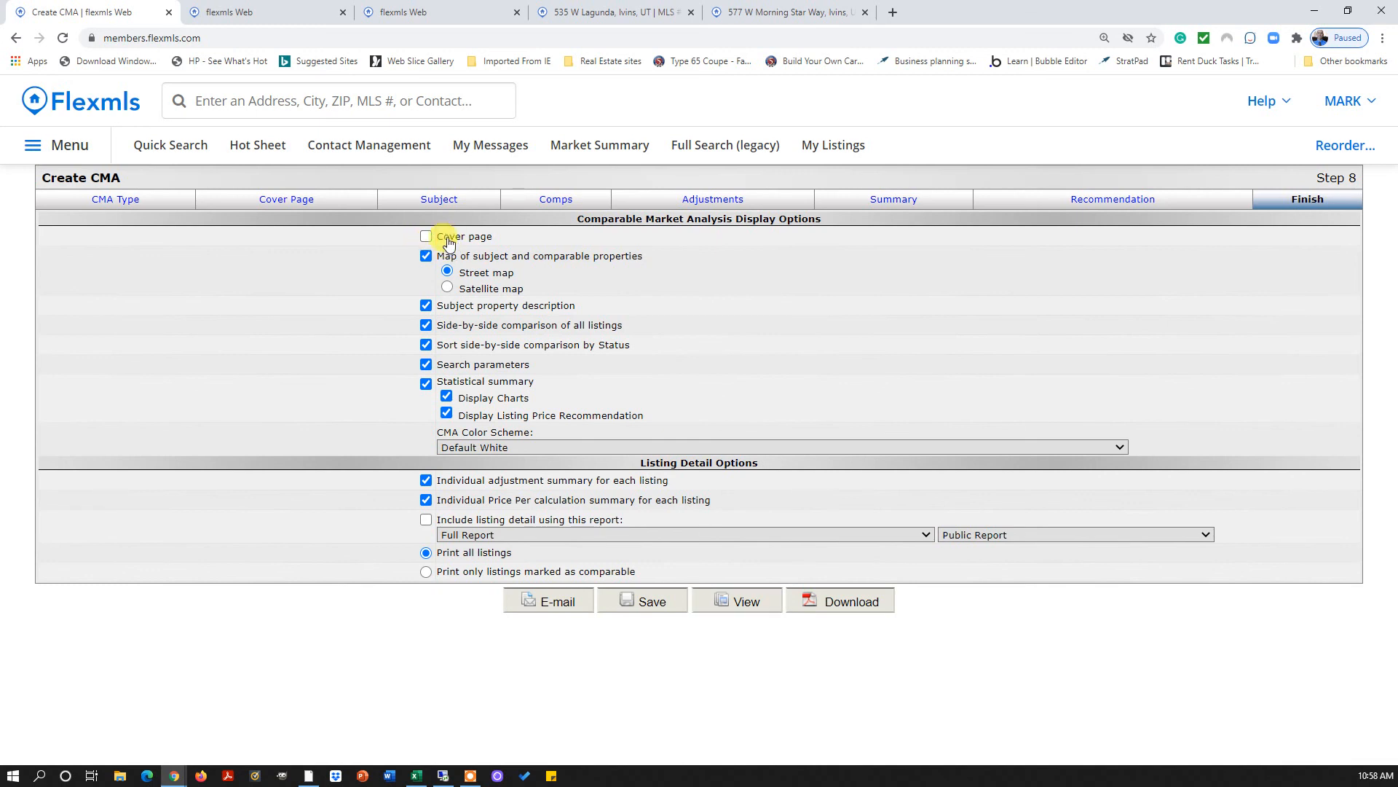
pyautogui.click(426, 236)
pyautogui.click(265, 202)
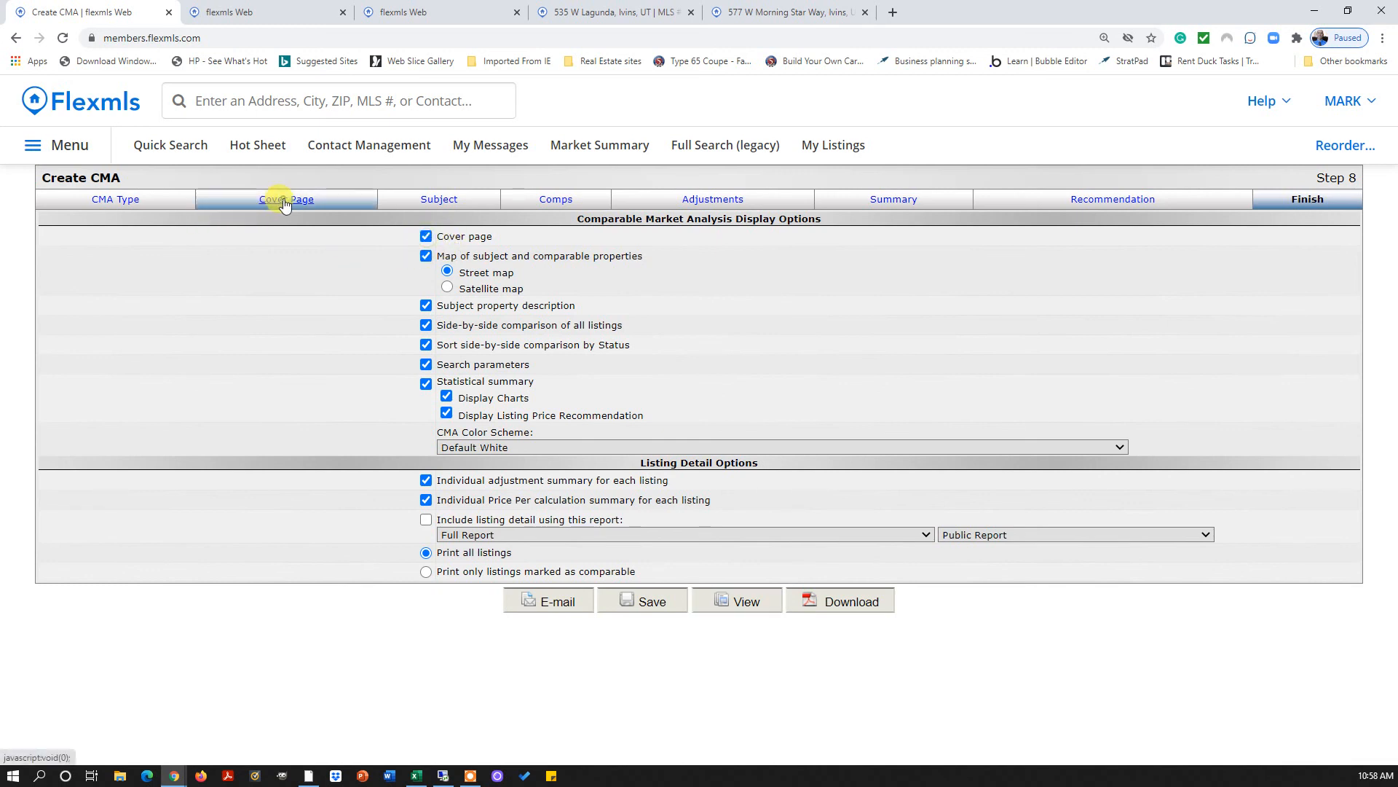
pyautogui.click(508, 368)
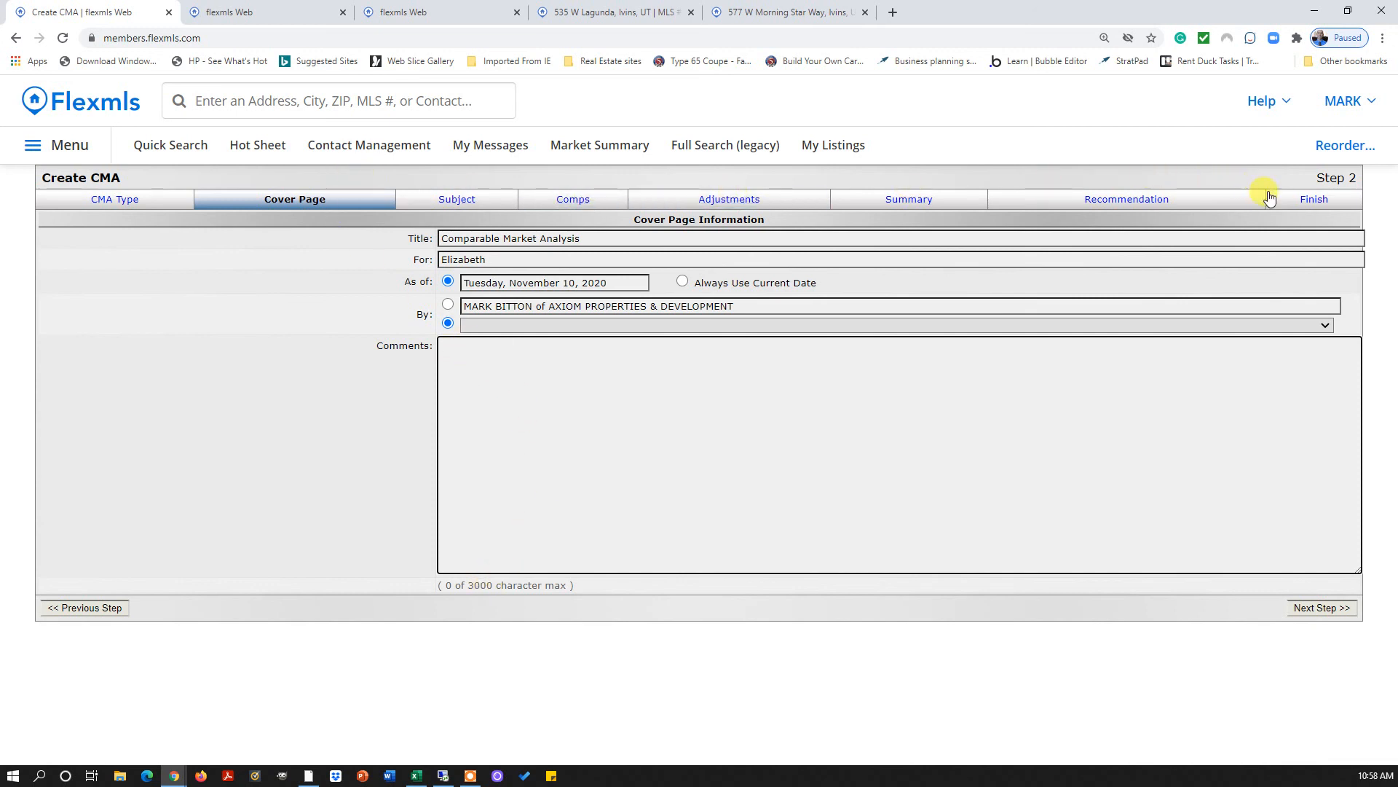
pyautogui.click(1311, 198)
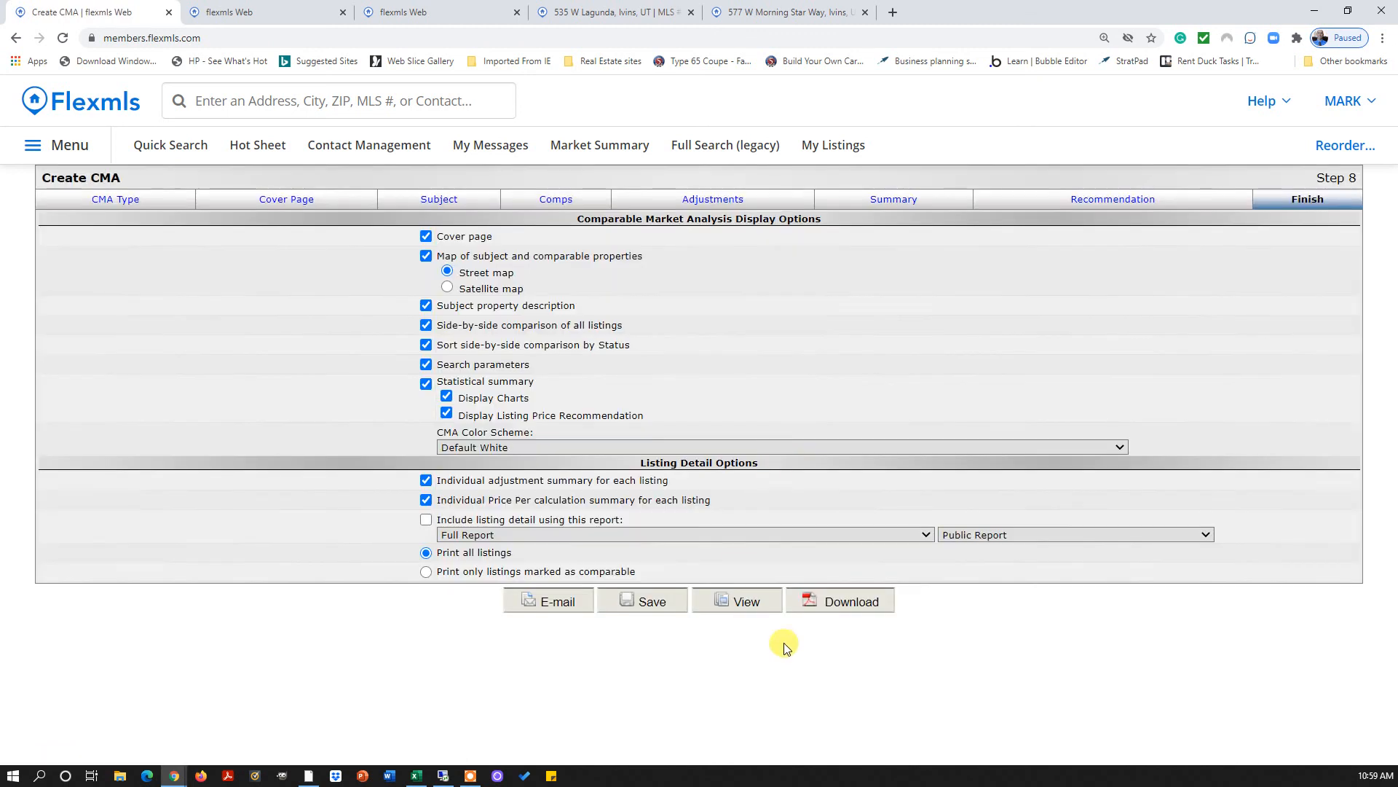
pyautogui.click(841, 602)
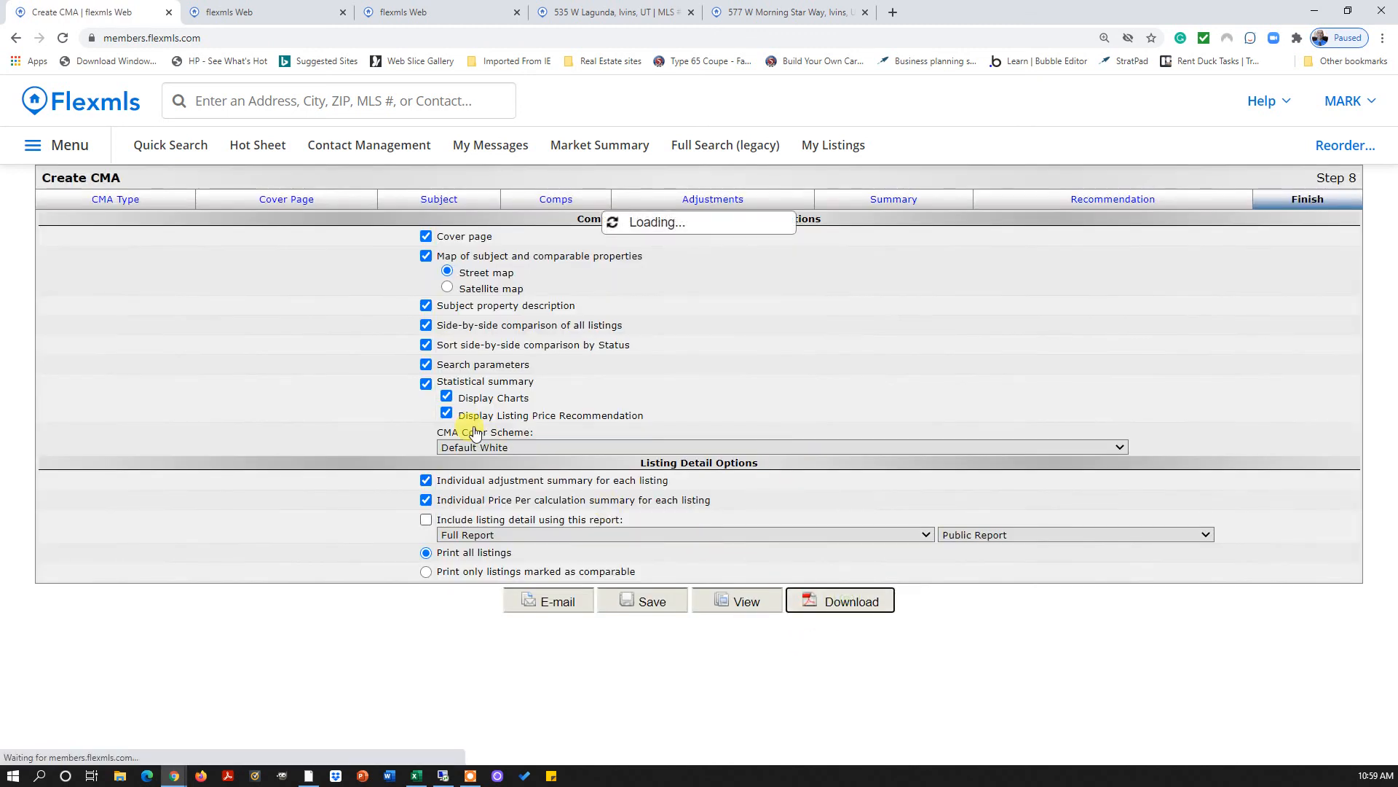